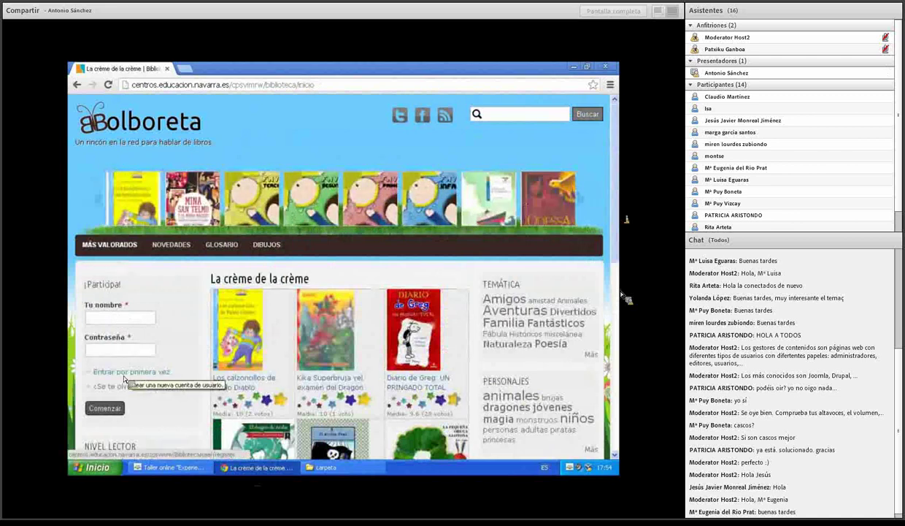
Open the new-user registration form and enter the user's name and e-mail address
left_click(125, 373)
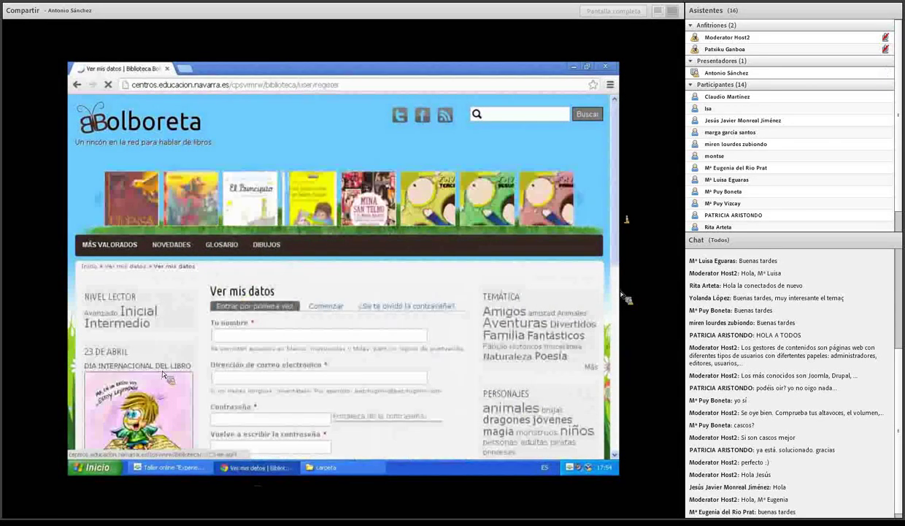
scroll(208, 325, "down", 3)
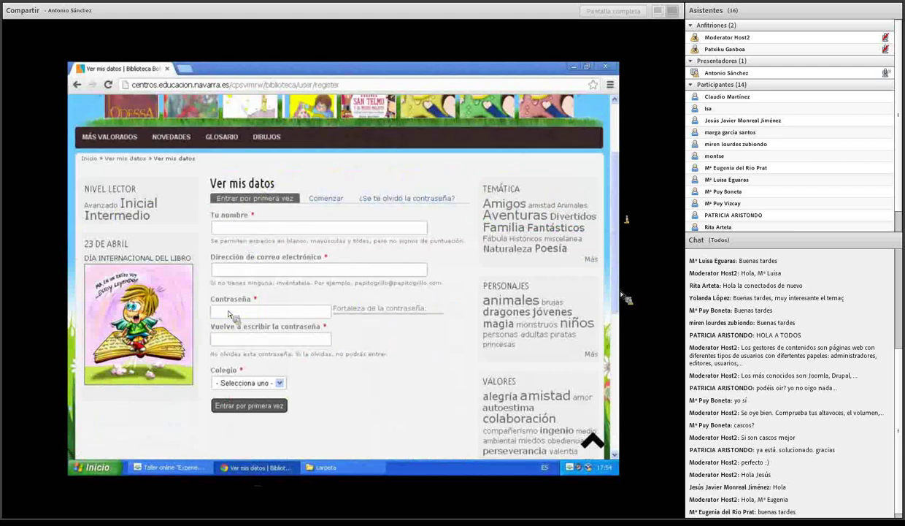
left_click(247, 230)
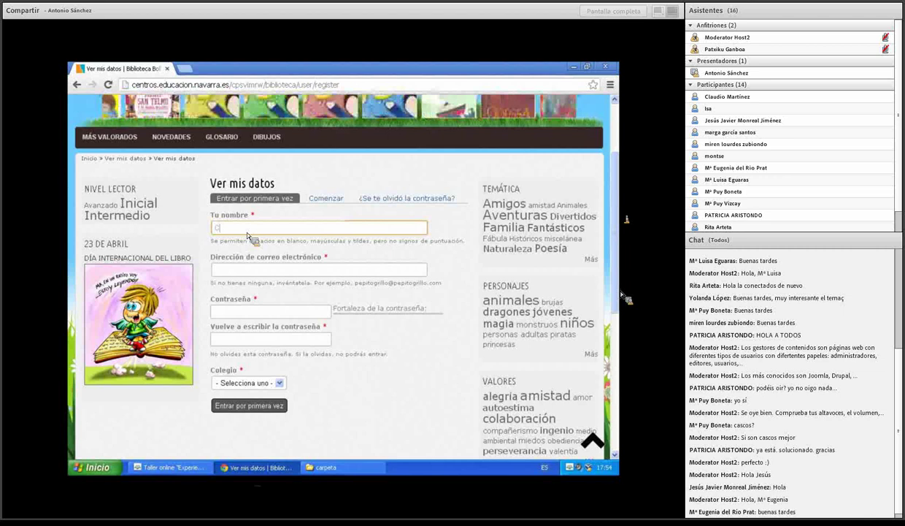
type("Cristób")
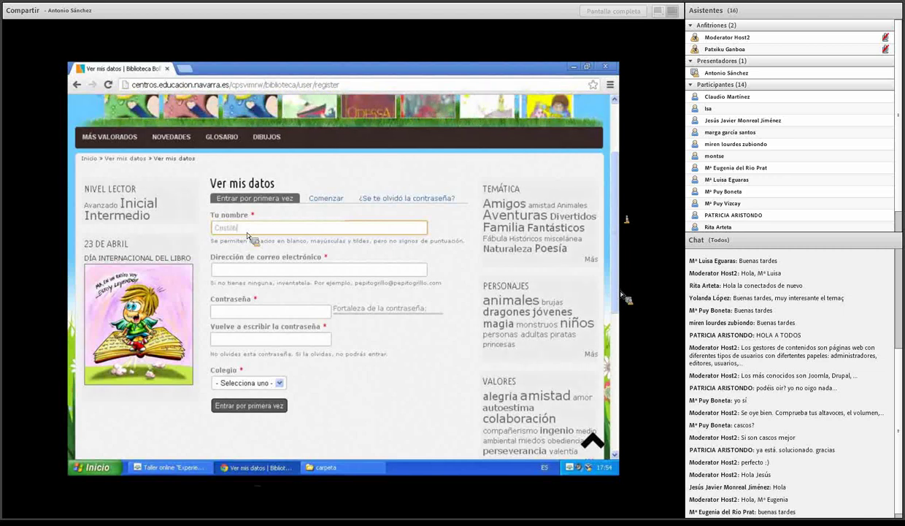
type("al Colón")
key("Tab")
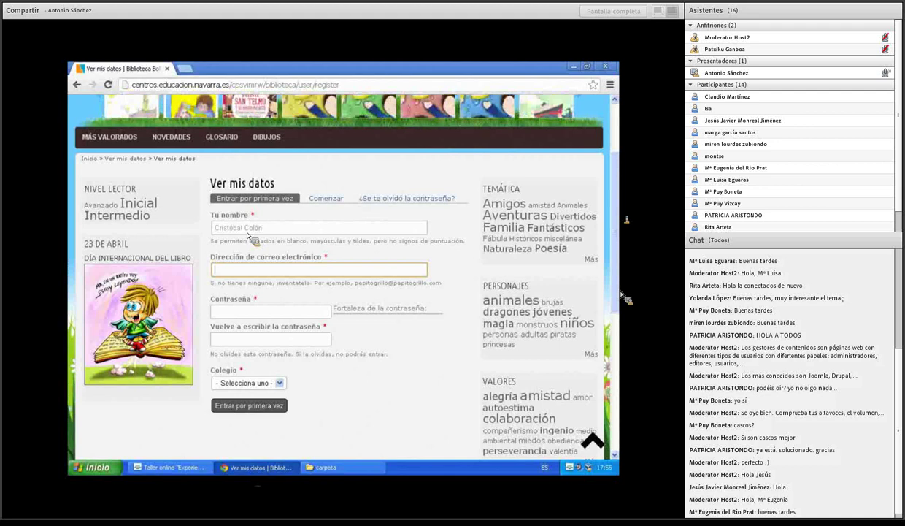
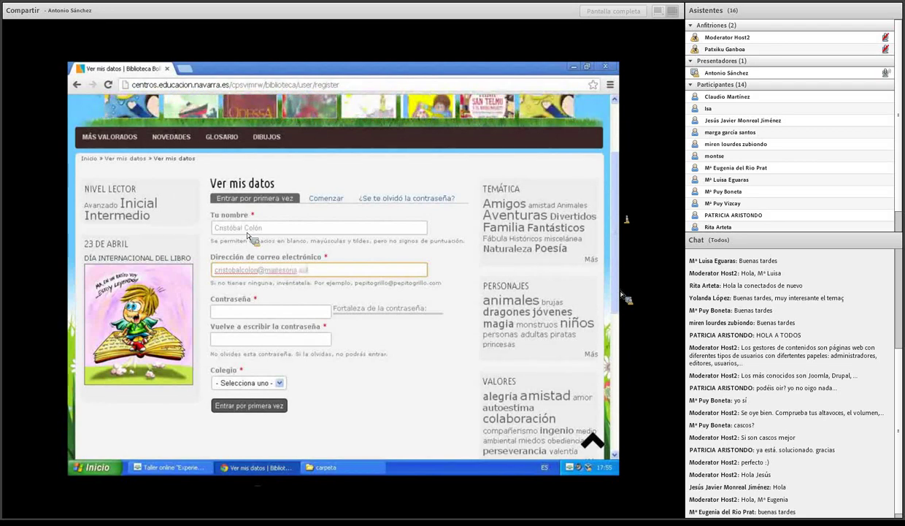
Enter the account password, choose Ablitas as the school, and submit the registration
left_click(244, 314)
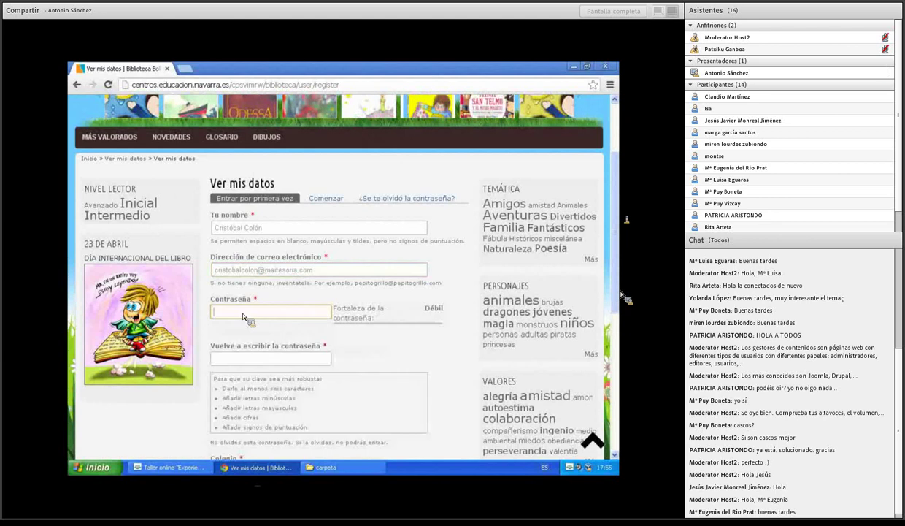
type("•••")
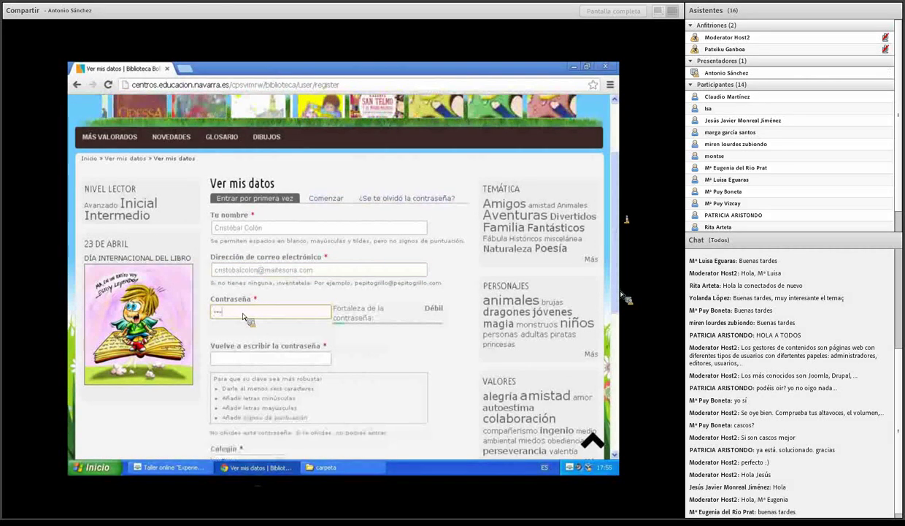
type("•••")
key("Tab")
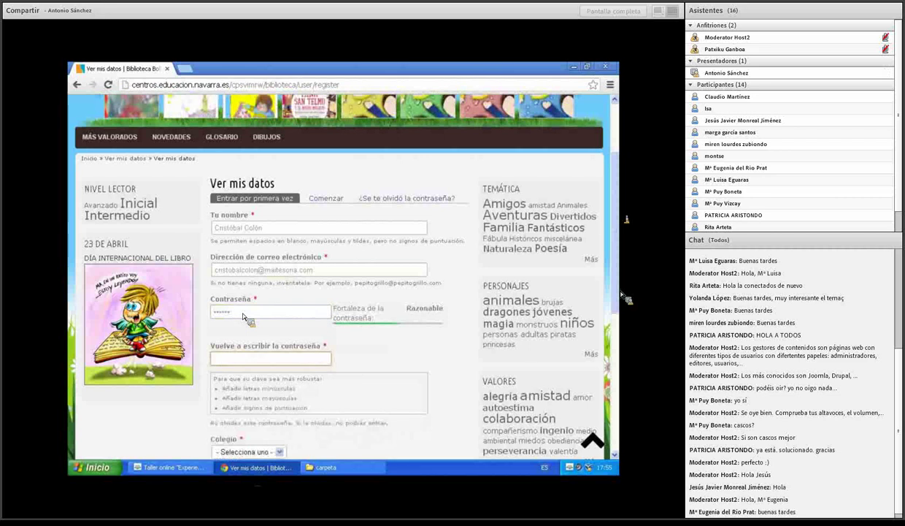
type("••••••")
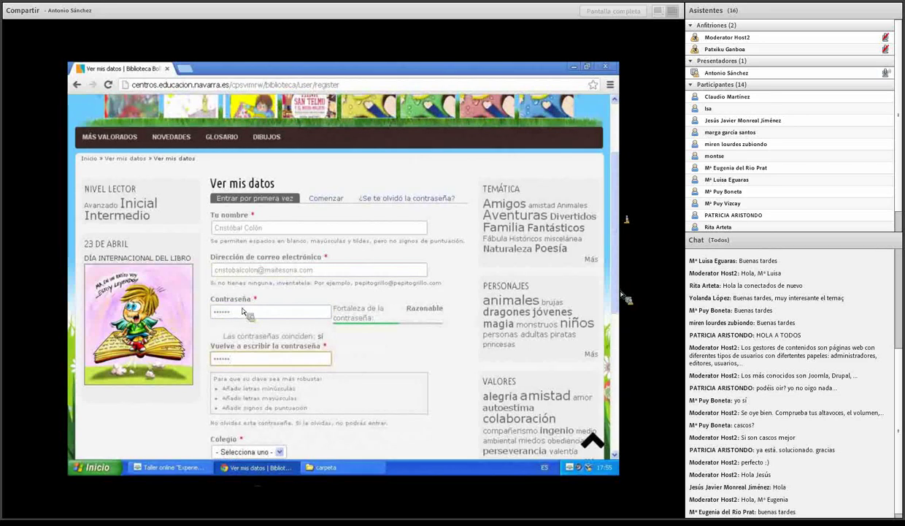
scroll(295, 336, "down", 3)
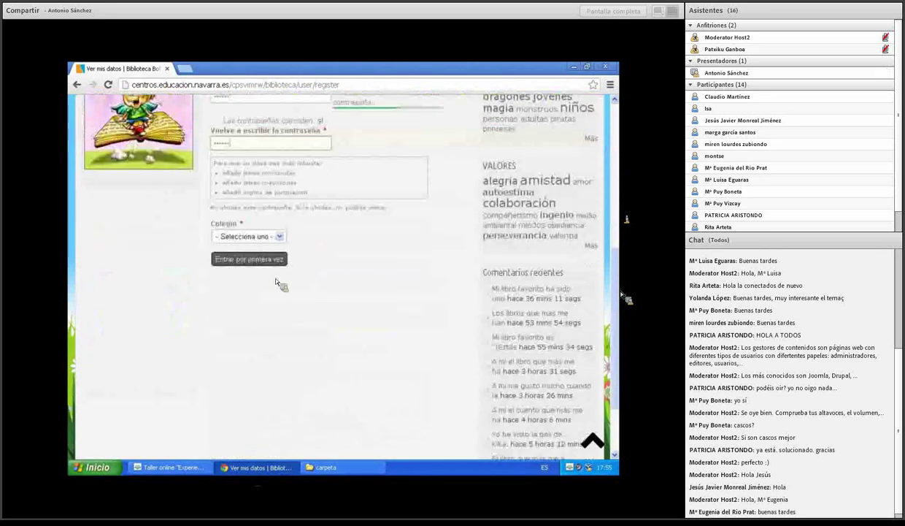
left_click(279, 237)
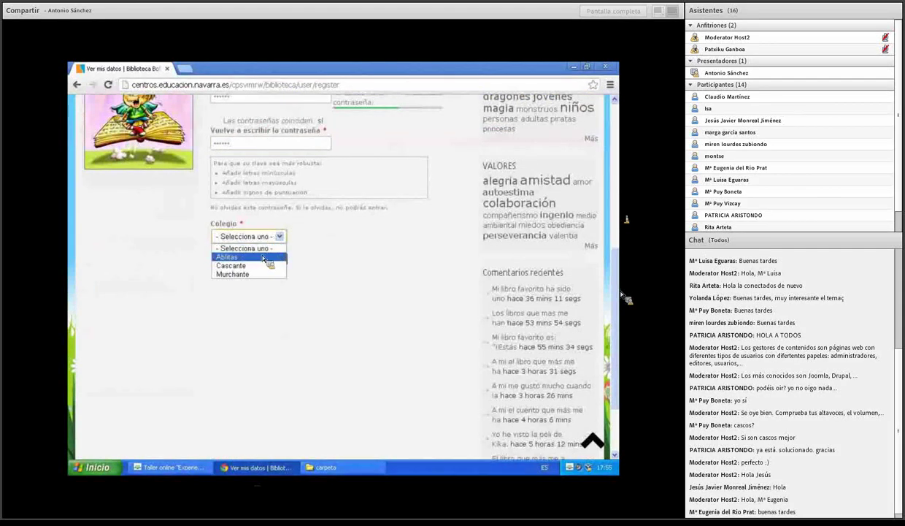
left_click(264, 258)
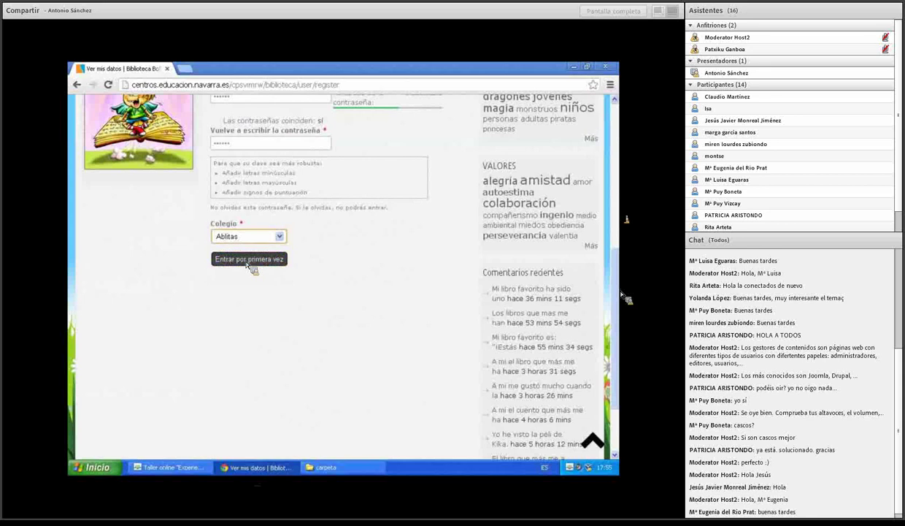
left_click(254, 264)
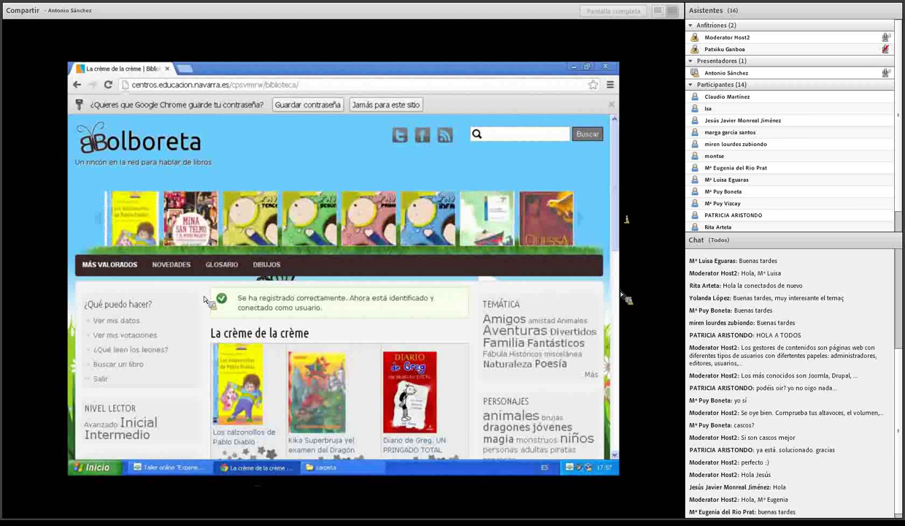
Go to the 'Buscar un libro' page from the ¿Qué puedo hacer? sidebar
scroll(205, 296, "down", 3)
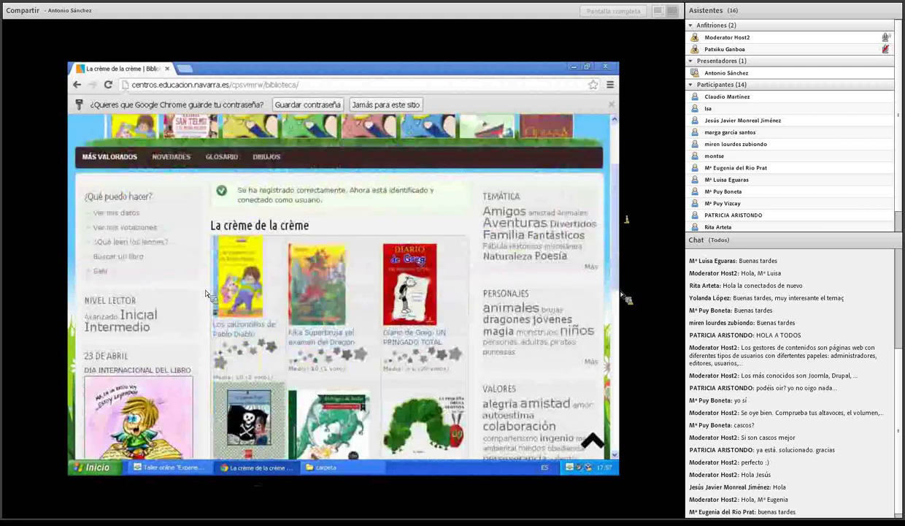
scroll(206, 291, "down", 2)
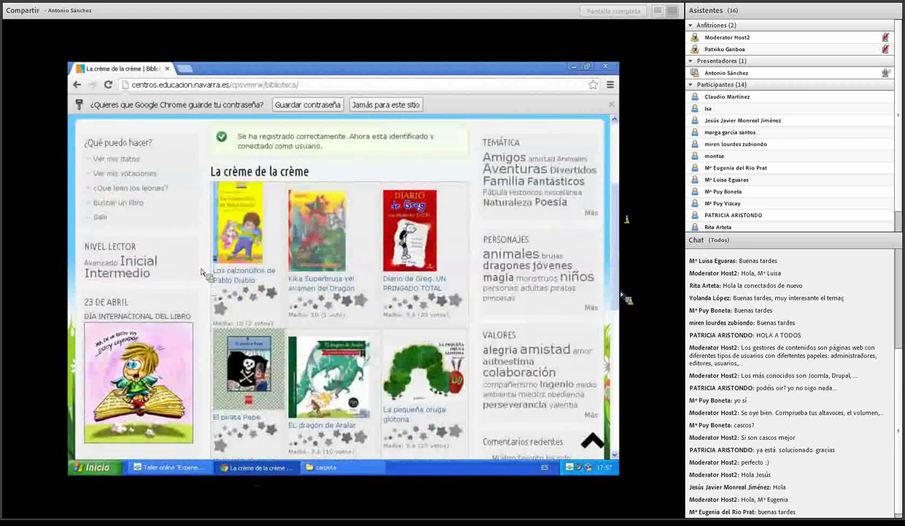
scroll(202, 281, "up", 3)
scroll(203, 272, "up", 2)
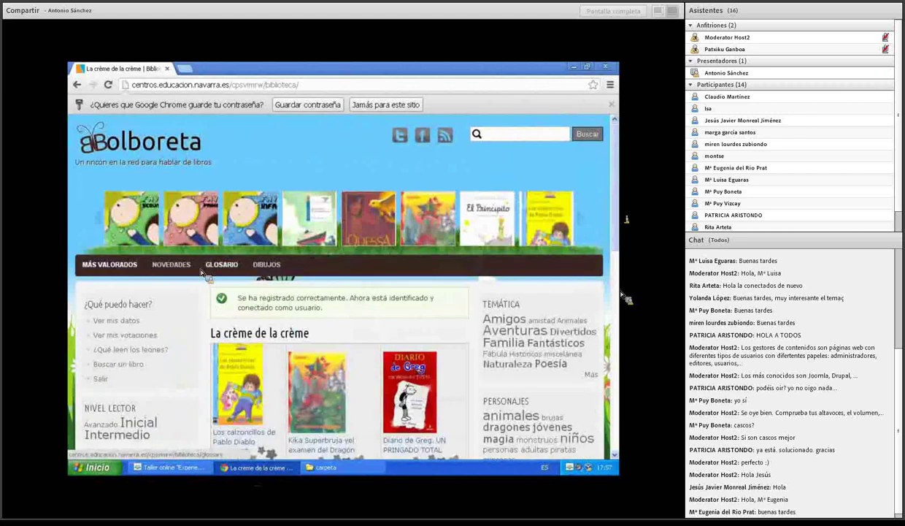
scroll(203, 303, "down", 2)
scroll(205, 305, "up", 2)
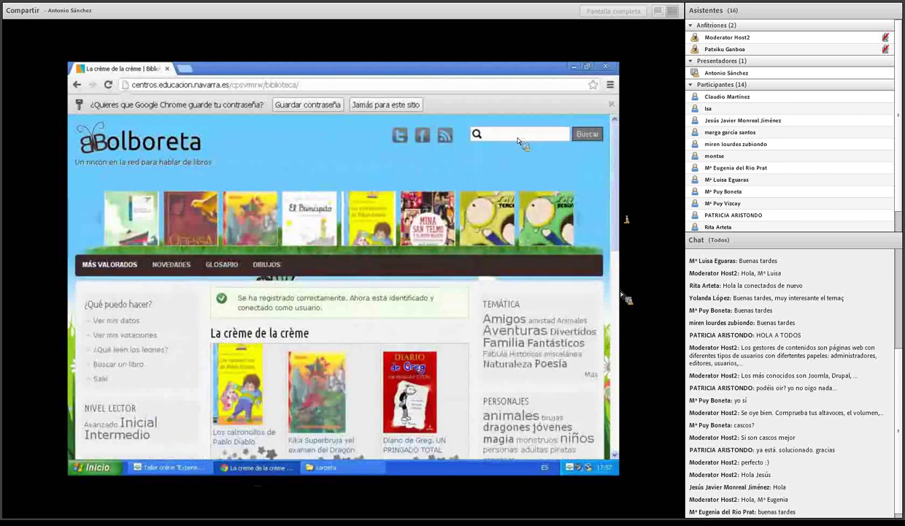
left_click(126, 365)
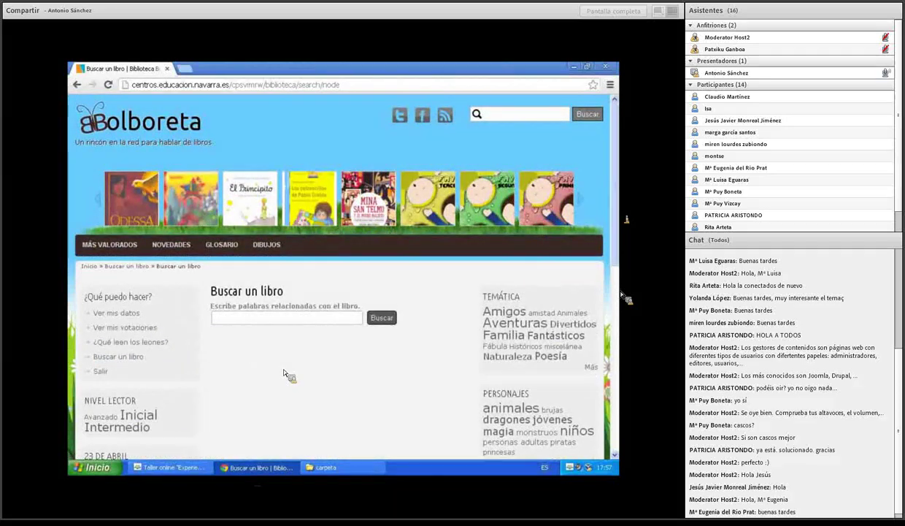
Search the books for 'cocodrilo', then replace the query with 'garbancito'
left_click(245, 321)
type("cocodrilo")
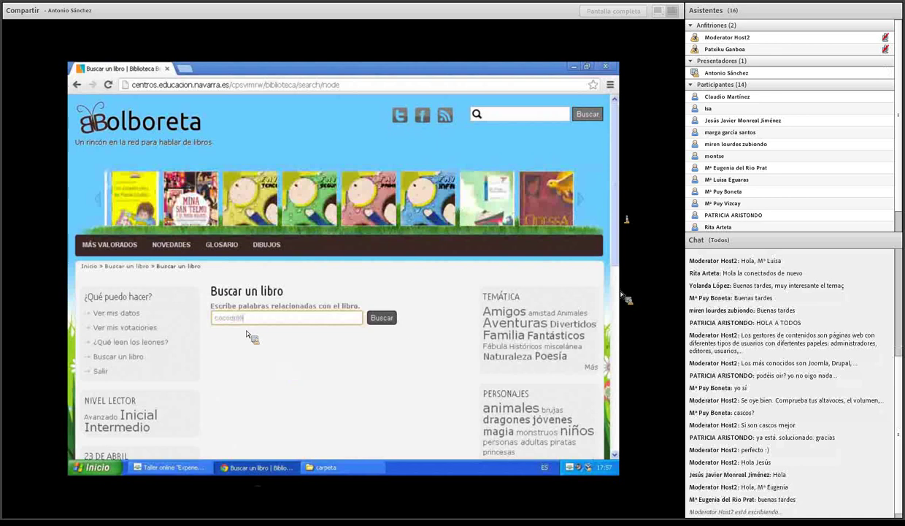
key("Return")
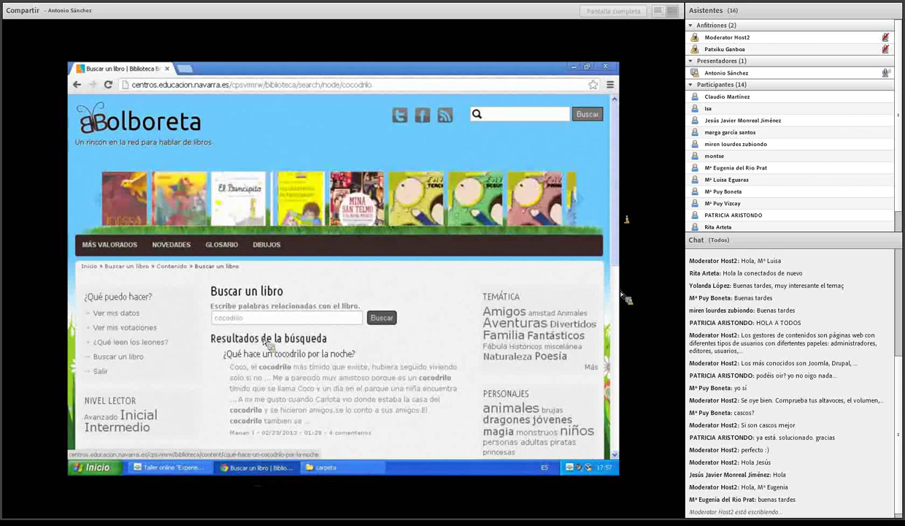
double_click(243, 318)
type("poi")
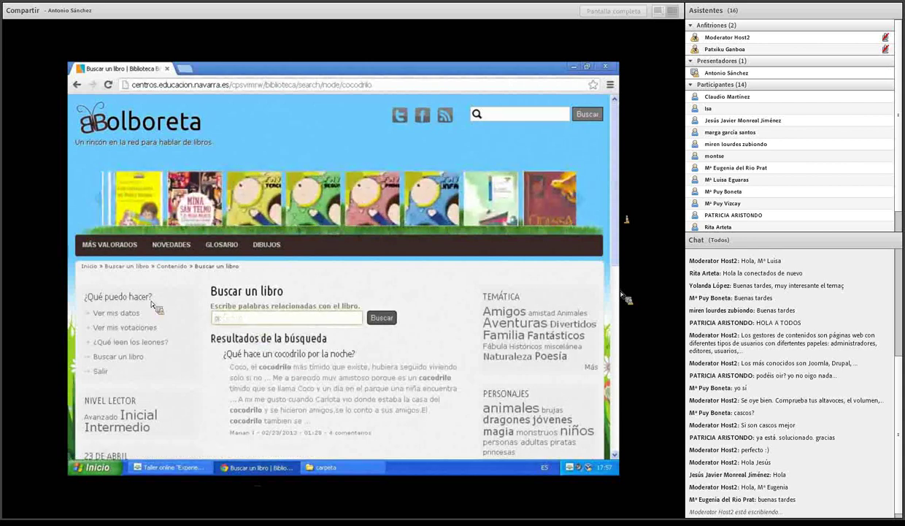
type("lito")
key("Return")
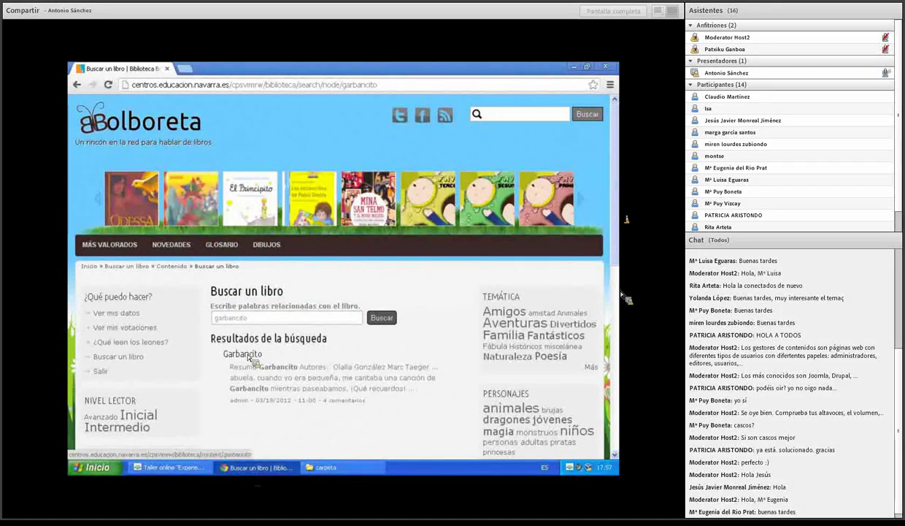
Clear the search field and open the Aventuras theme's book list in a new tab
left_click_drag(247, 318, 210, 319)
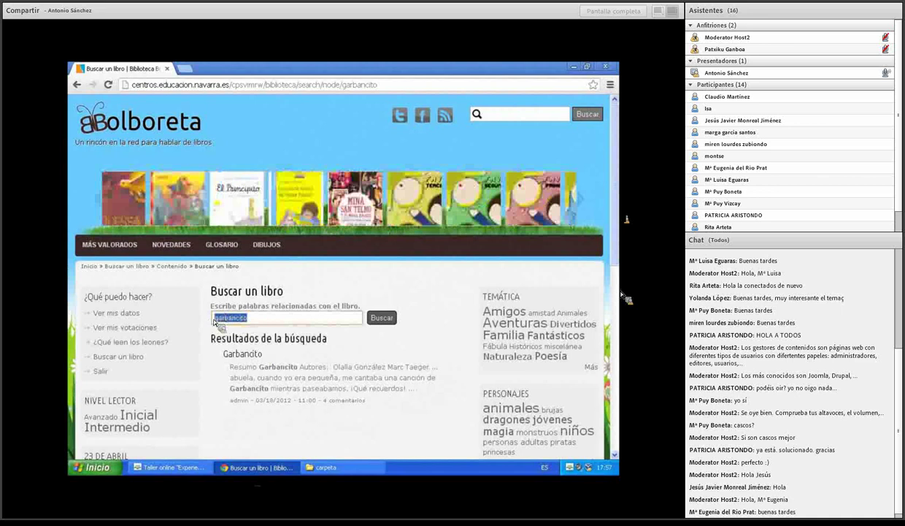
key("BackSpace")
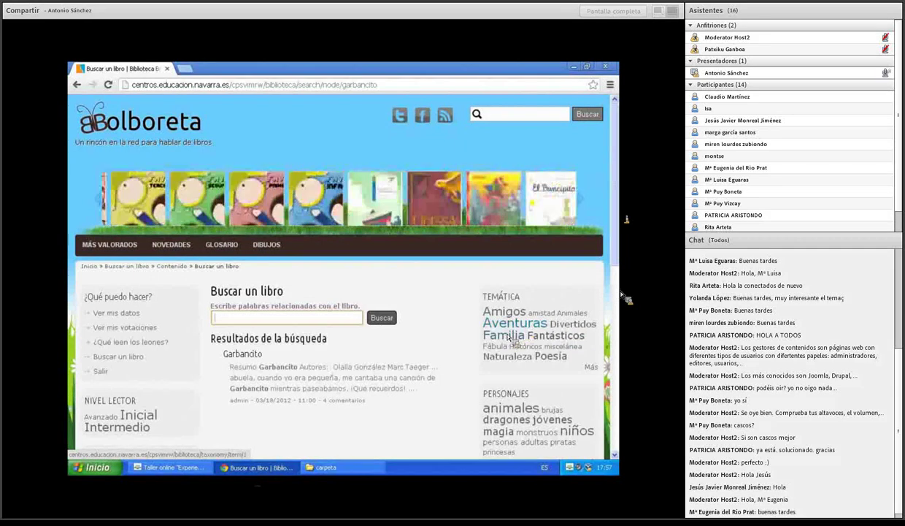
right_click(504, 325)
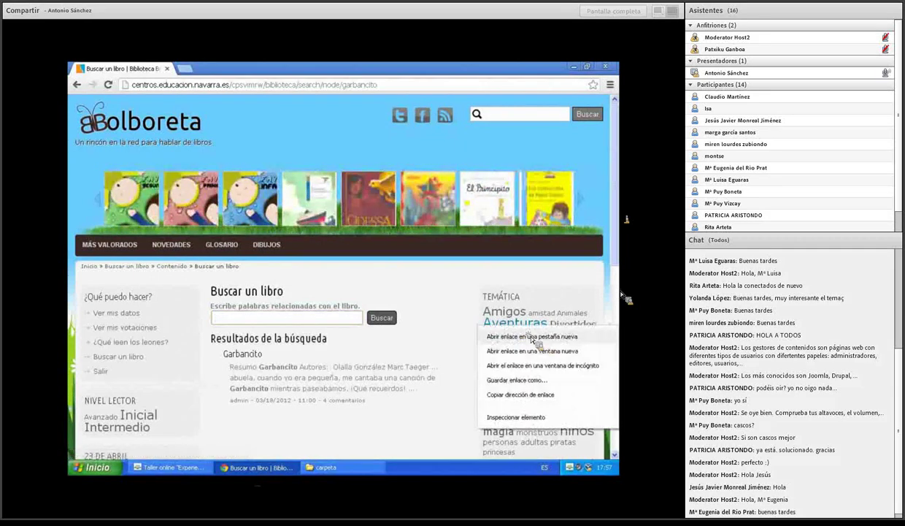
left_click(543, 338)
left_click(226, 70)
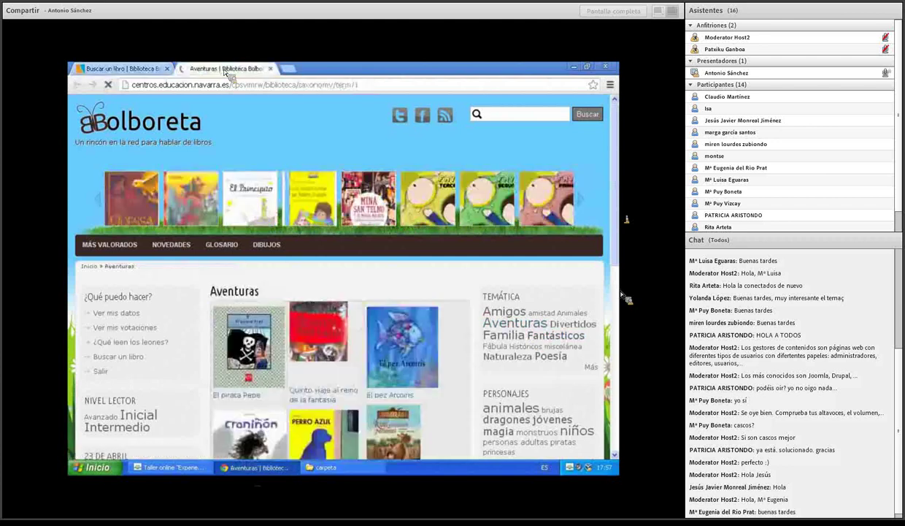
scroll(290, 422, "down", 5)
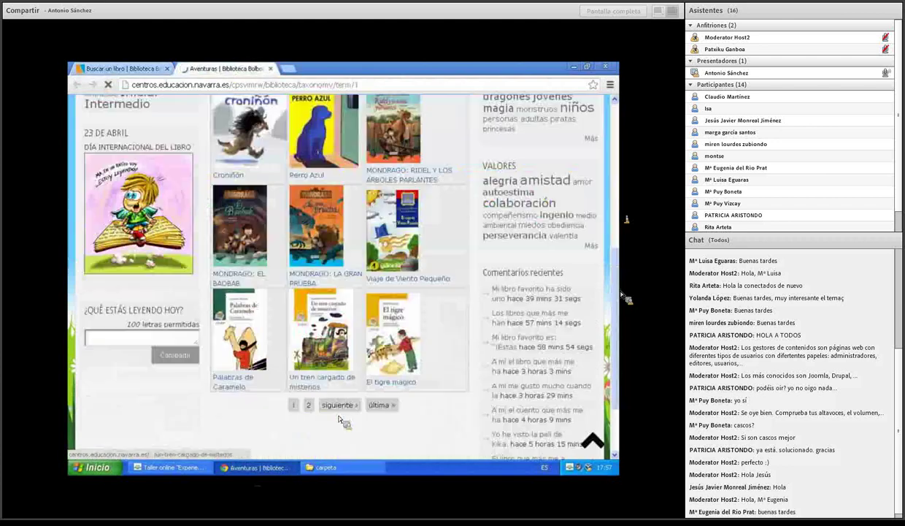
scroll(343, 418, "up", 5)
Close the extra tab and search the books for 'aventuras animales', browsing the results
left_click(270, 67)
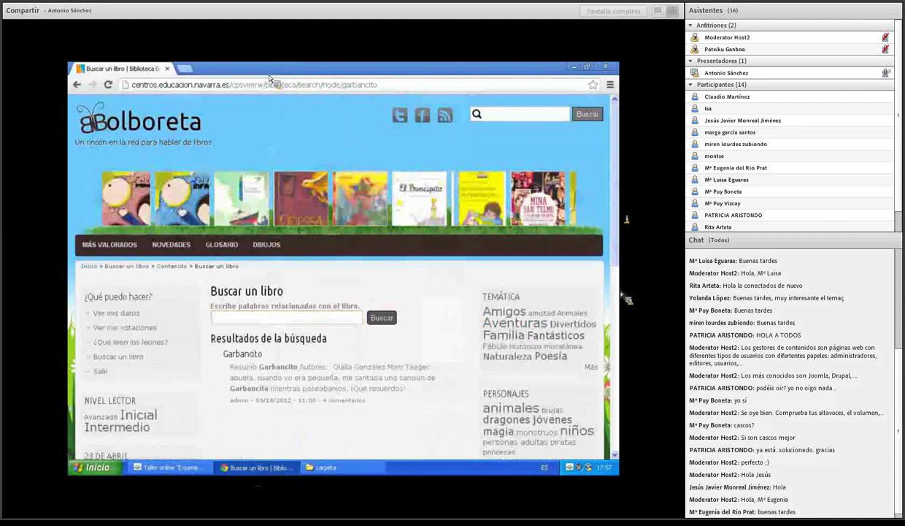
left_click(232, 319)
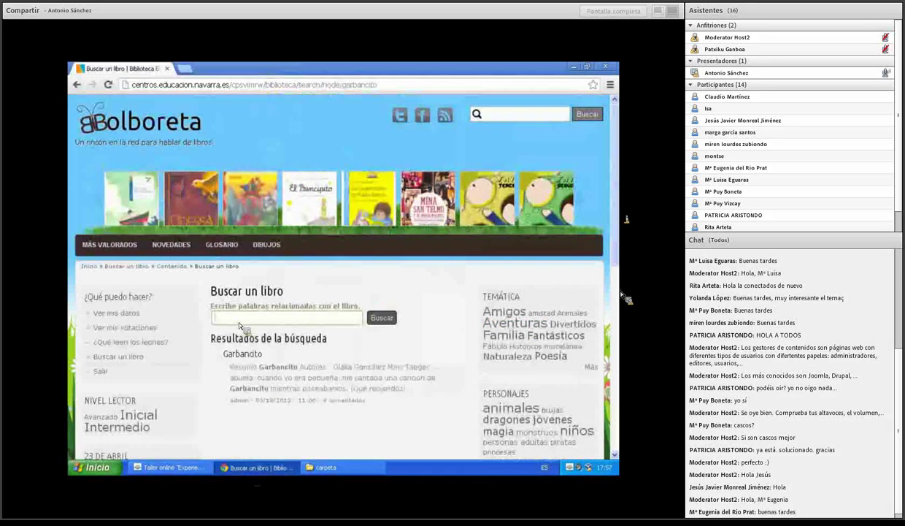
type("aventuras animales")
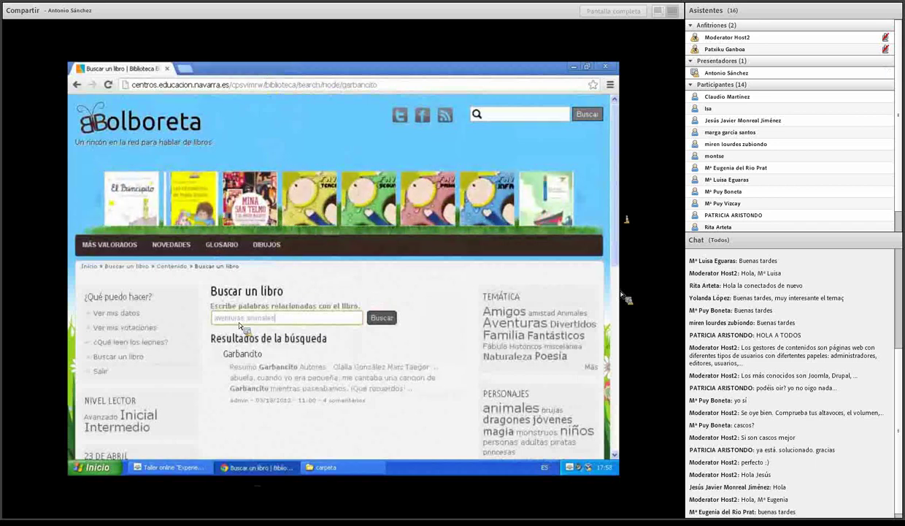
key("Return")
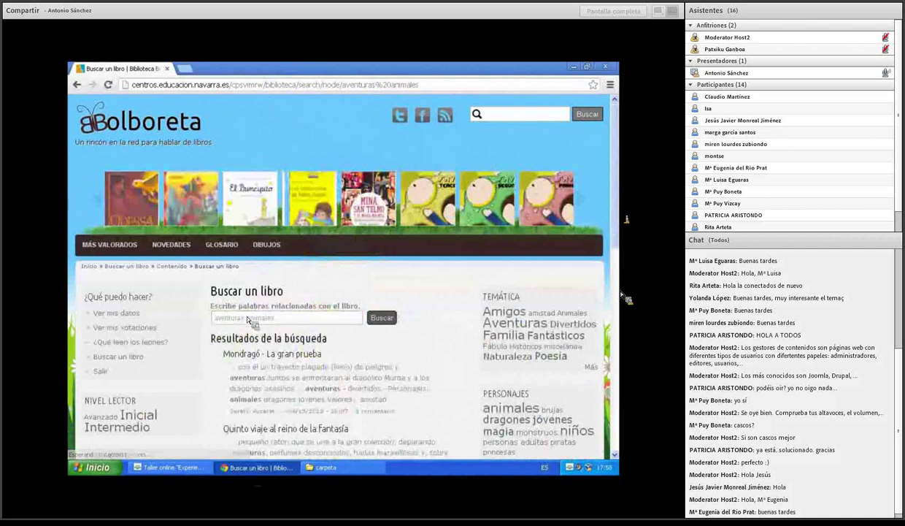
scroll(248, 321, "down", 3)
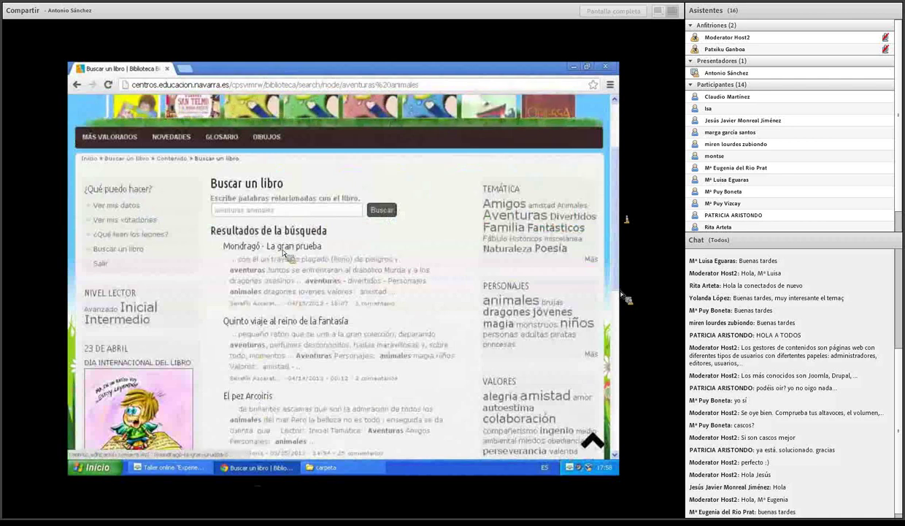
scroll(252, 241, "up", 3)
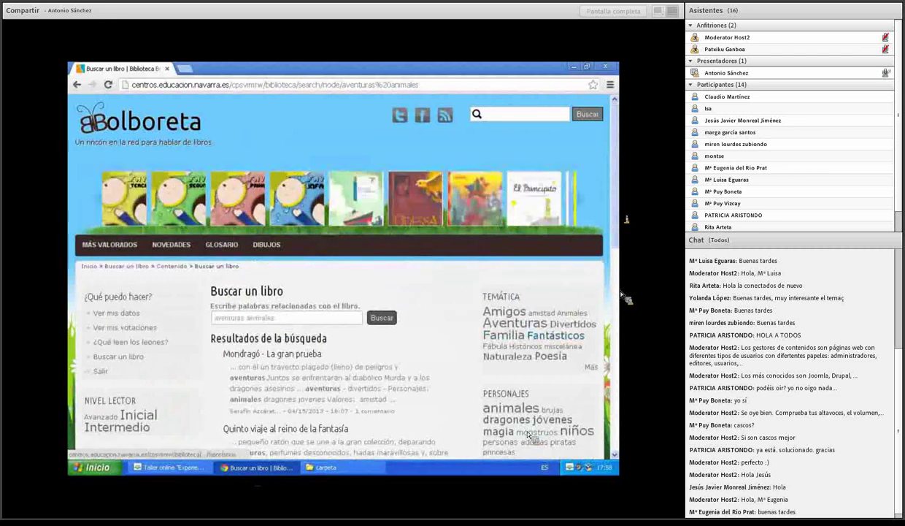
scroll(532, 431, "down", 1)
scroll(541, 365, "up", 1)
scroll(542, 365, "down", 1)
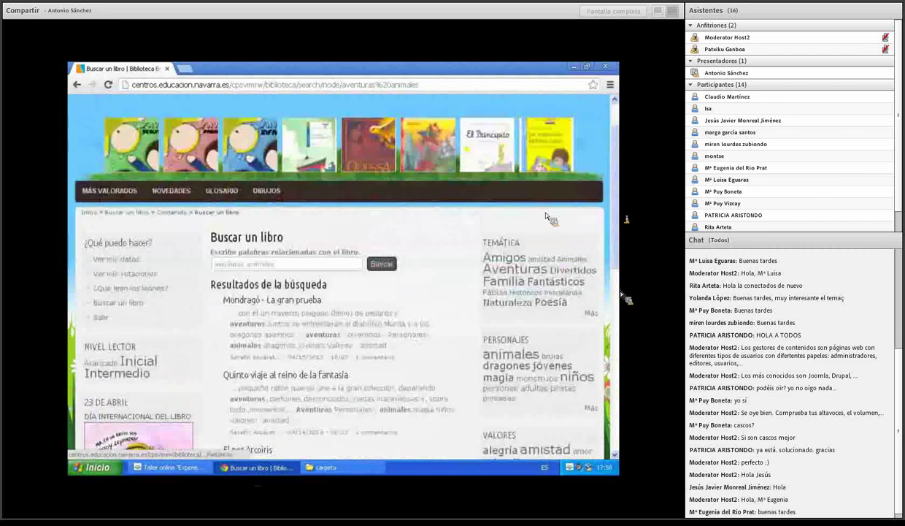
scroll(546, 213, "down", 2)
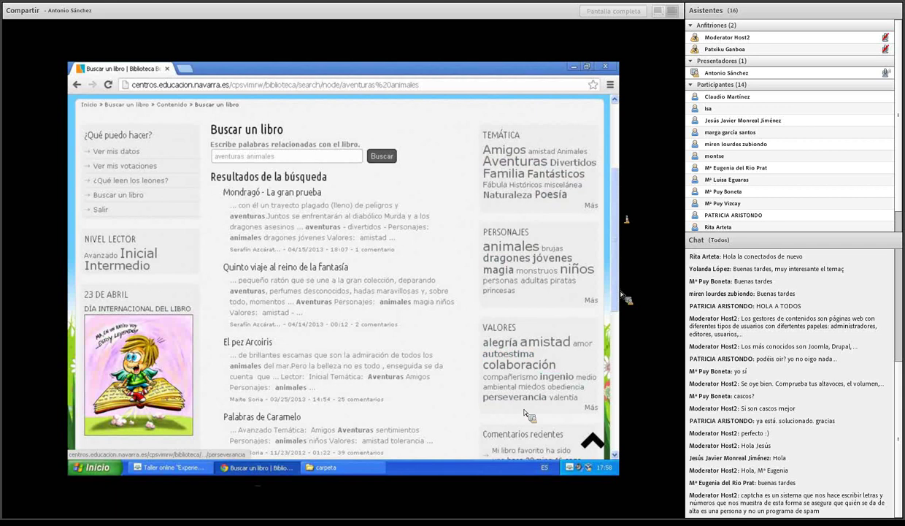
Open the books tagged 'ingenio', then the 'Más valorados' top-rated list
left_click(557, 378)
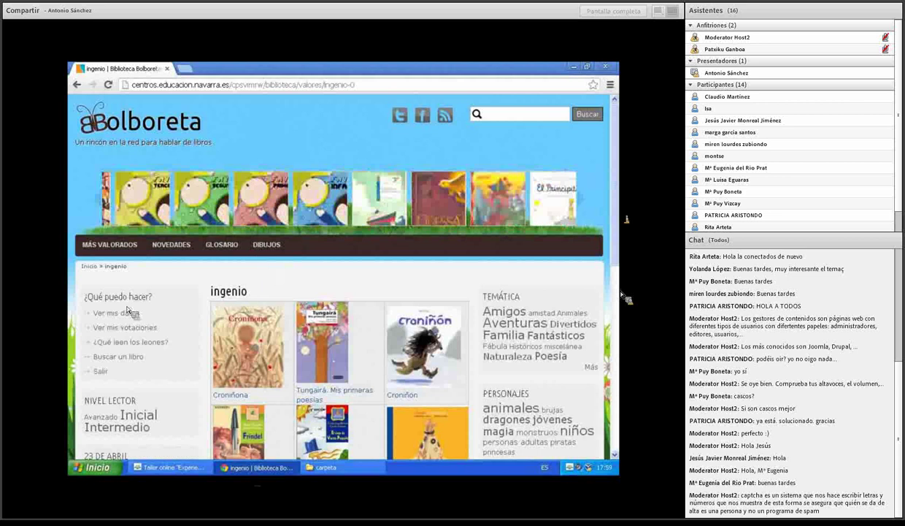
left_click(109, 244)
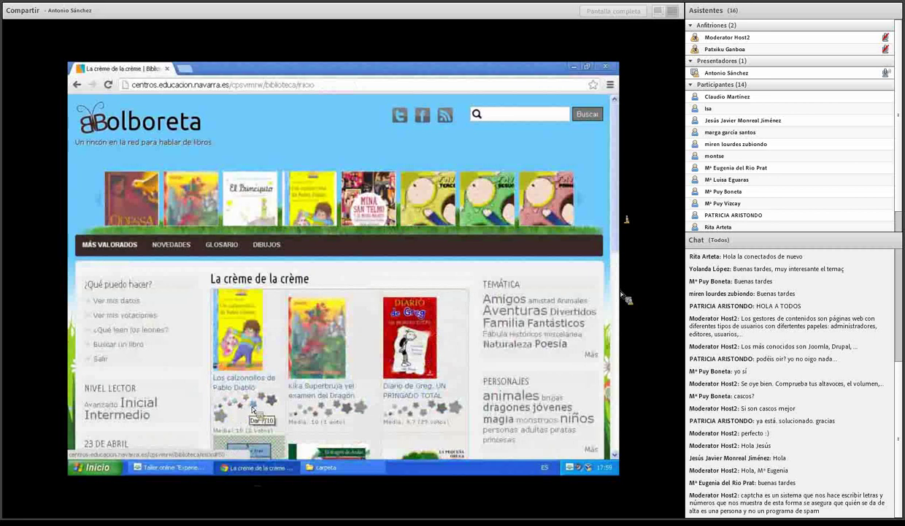
scroll(359, 400, "down", 5)
scroll(362, 406, "up", 5)
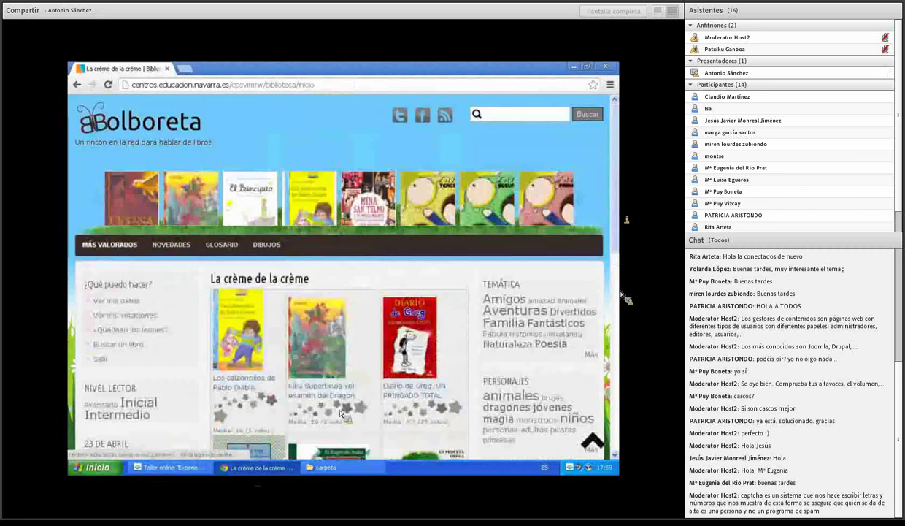
scroll(407, 403, "down", 3)
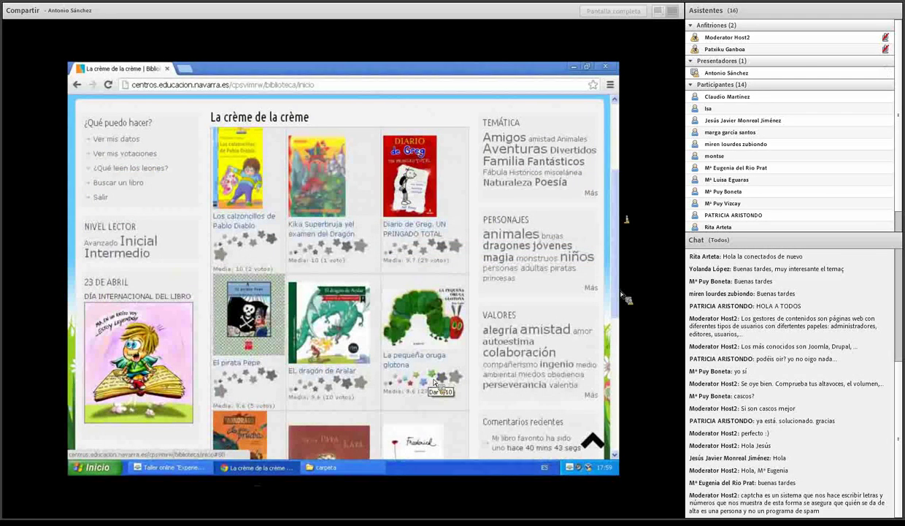
Rate La pequeña oruga glotona and El dragón de Aralar with the stars
left_click(439, 384)
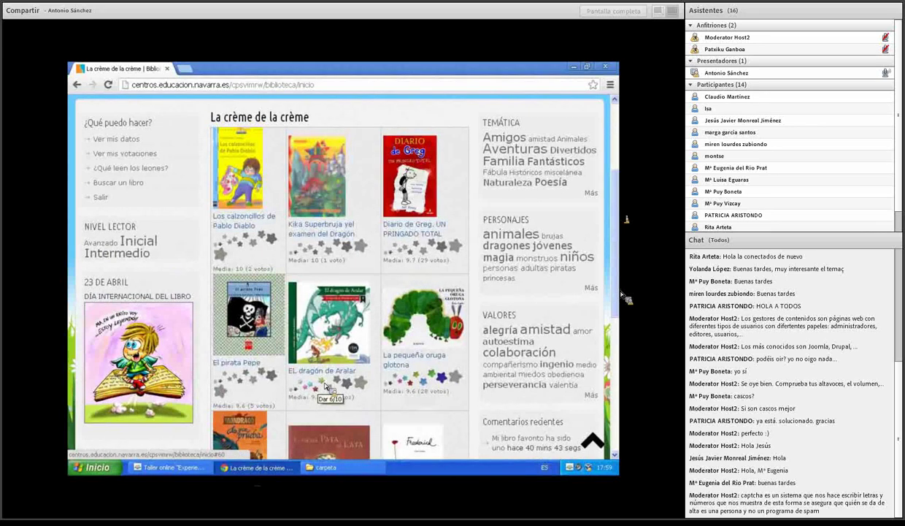
left_click(326, 387)
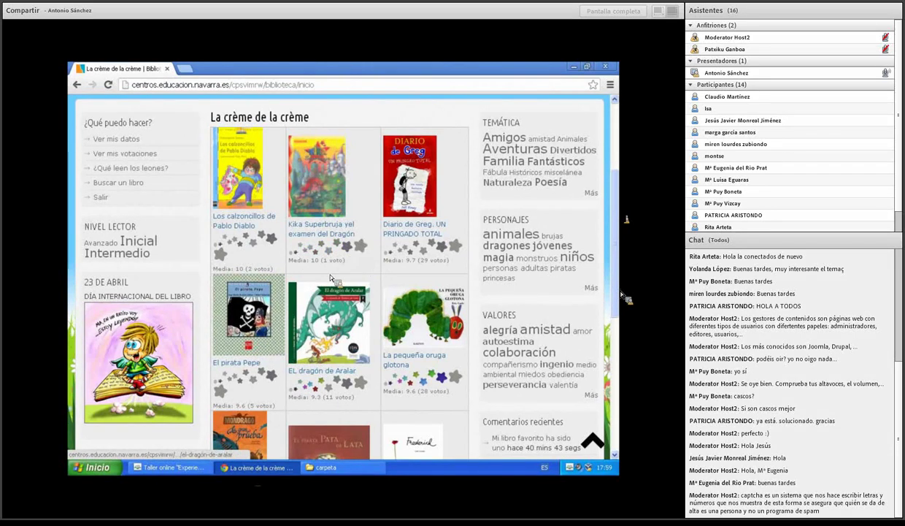
scroll(348, 299, "down", 3)
scroll(348, 299, "down", 3)
scroll(331, 357, "up", 9)
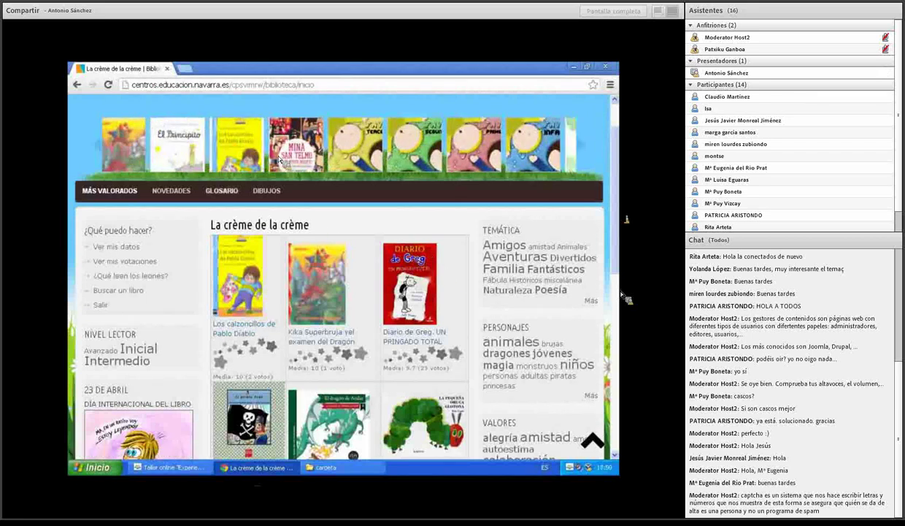
scroll(216, 245, "down", 2)
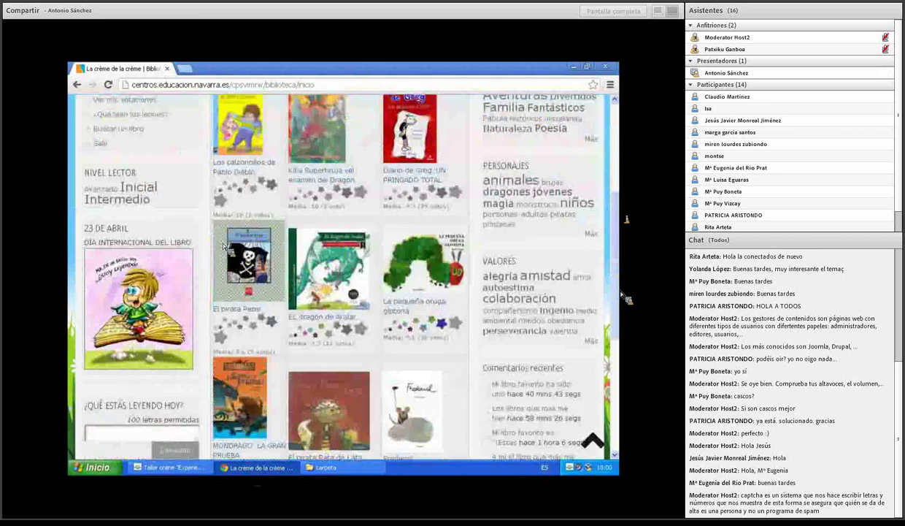
scroll(219, 248, "up", 3)
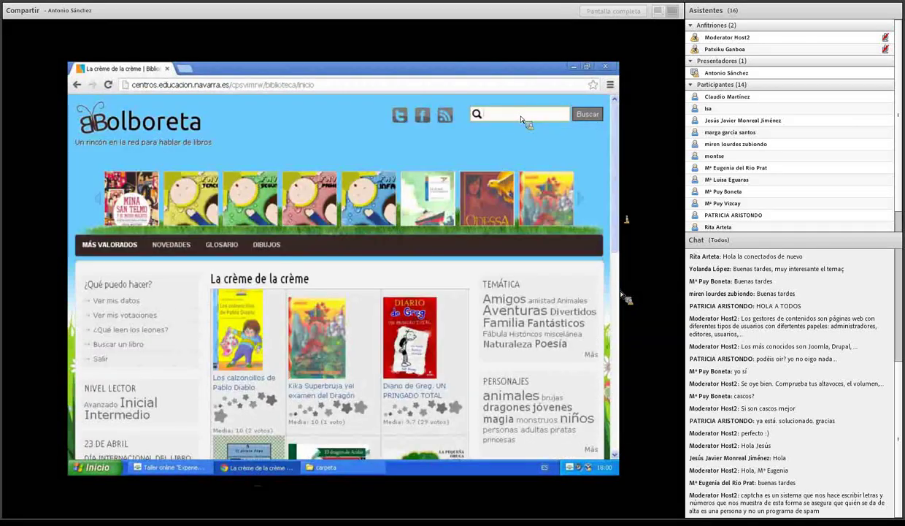
Search the site for 'grúfalo' from the header box and open the El Grúfalo result
left_click(507, 115)
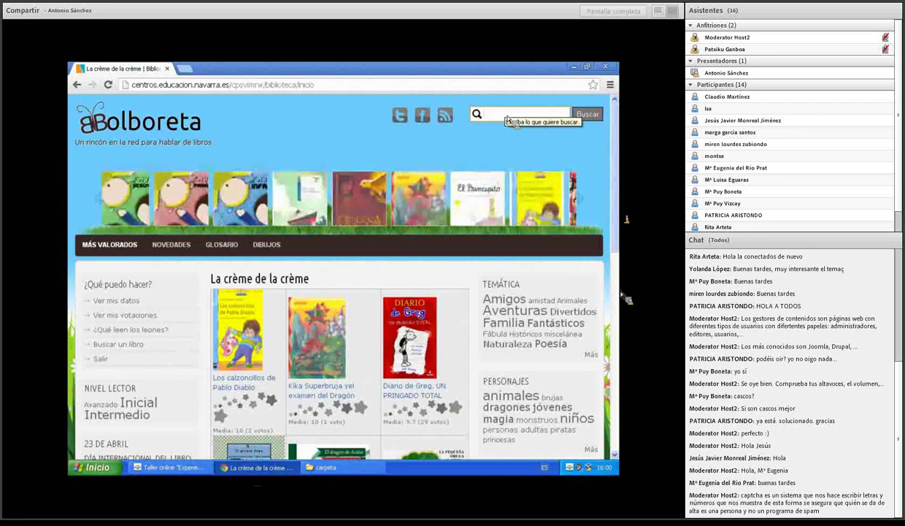
type("al")
type("adino")
key("Return")
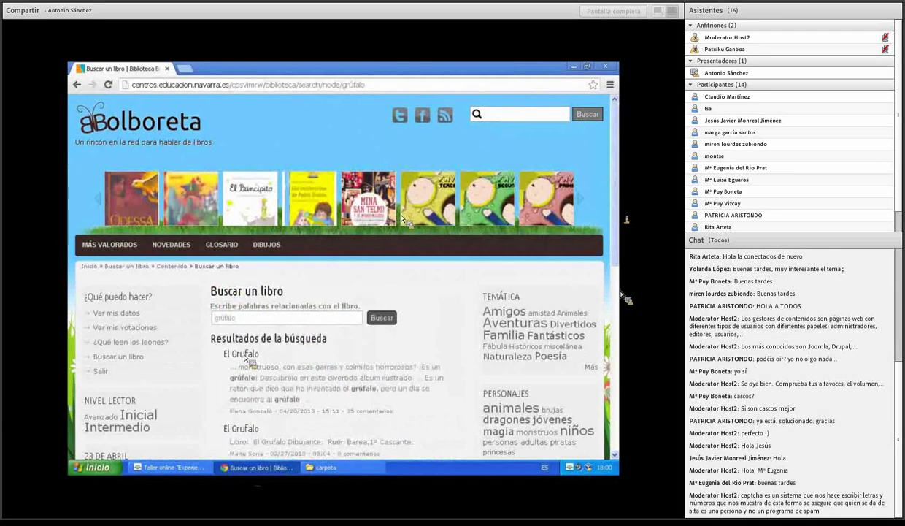
left_click(248, 355)
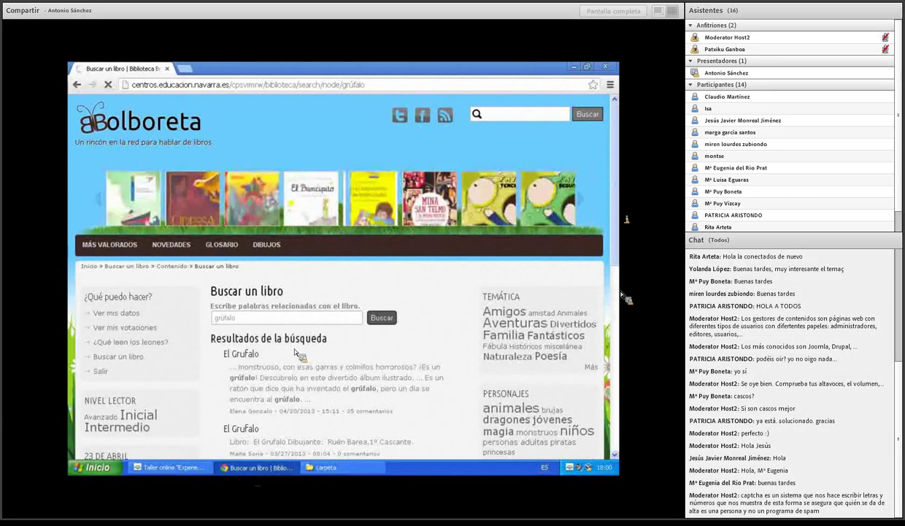
left_click(252, 360)
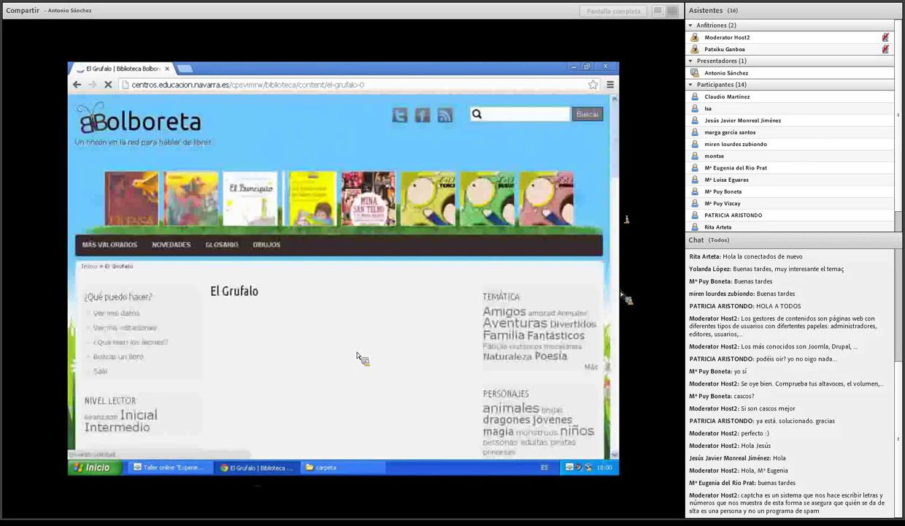
scroll(318, 325, "down", 3)
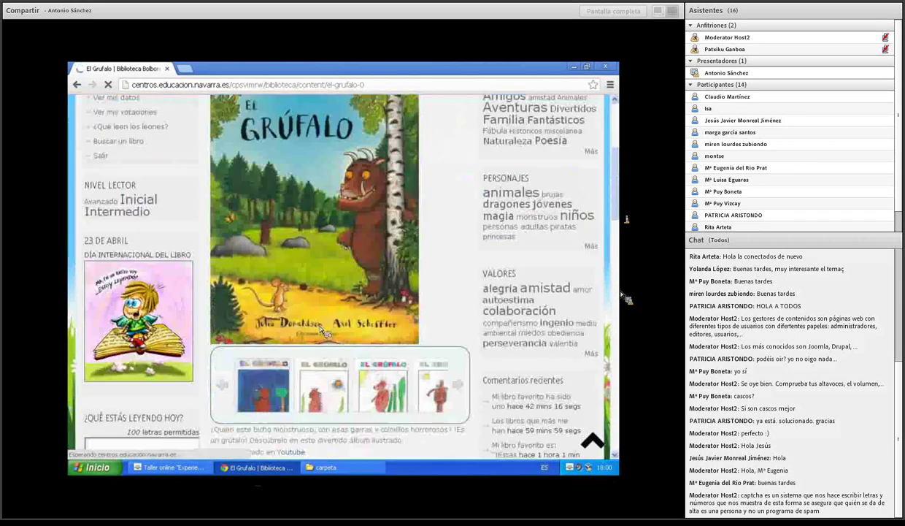
scroll(321, 330, "down", 1)
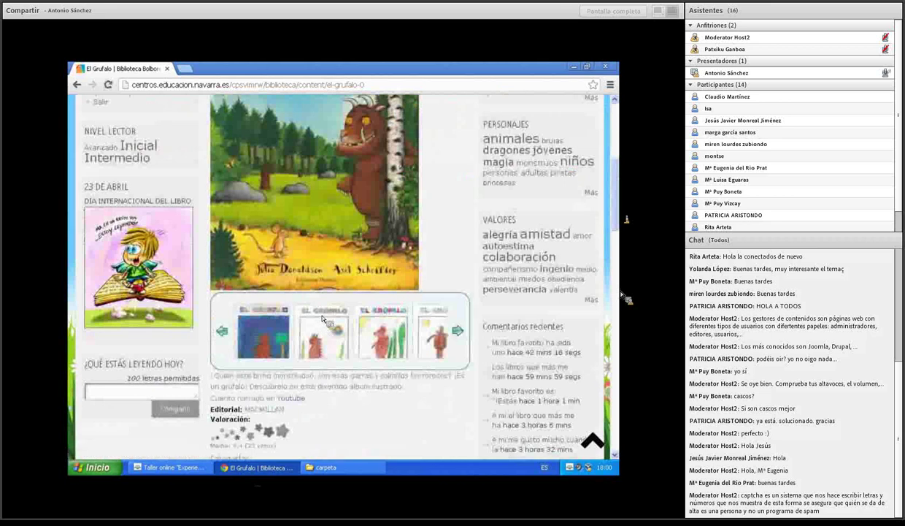
scroll(314, 312, "up", 3)
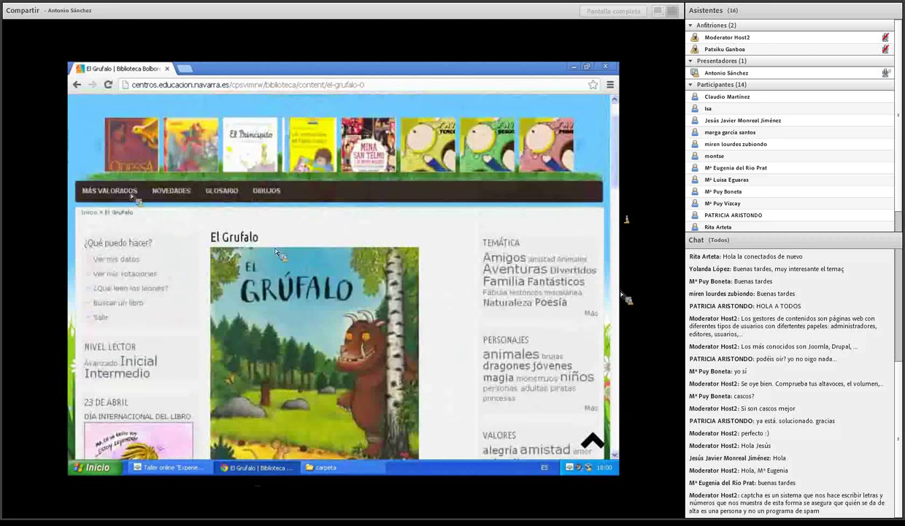
scroll(294, 312, "down", 1)
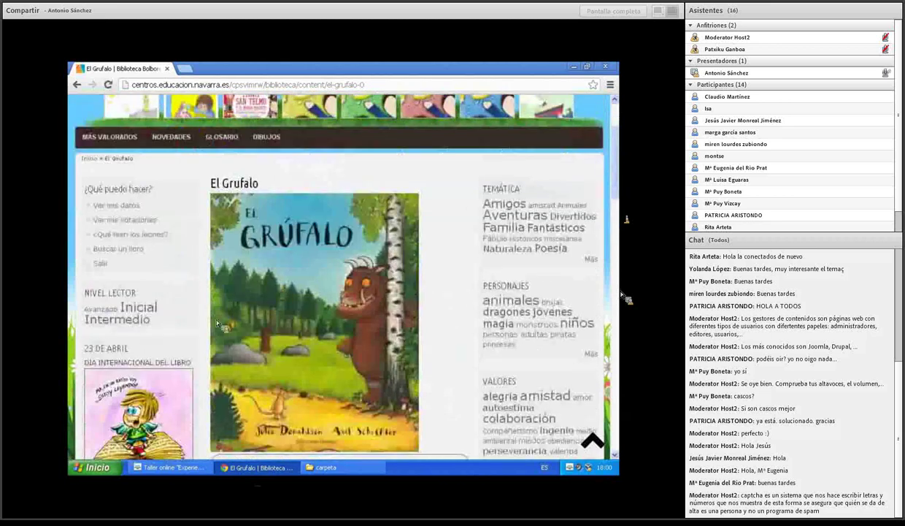
scroll(292, 299, "down", 2)
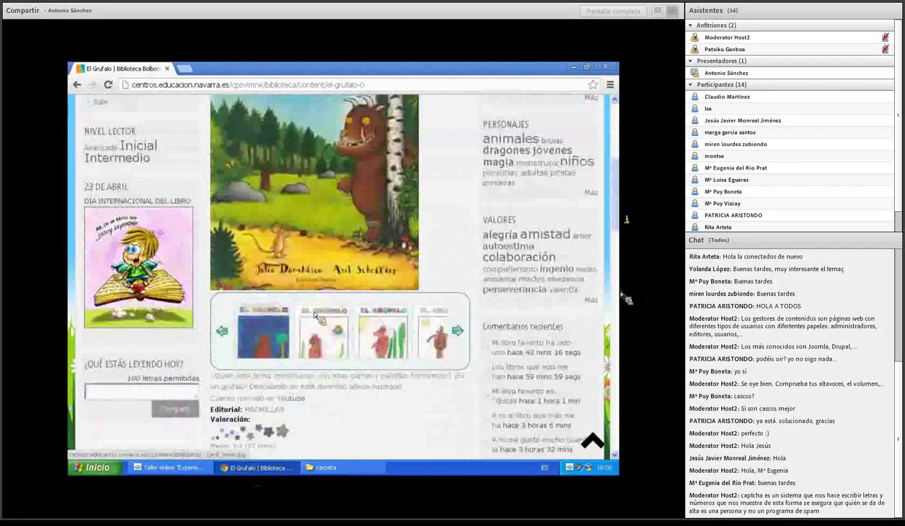
scroll(305, 300, "down", 1)
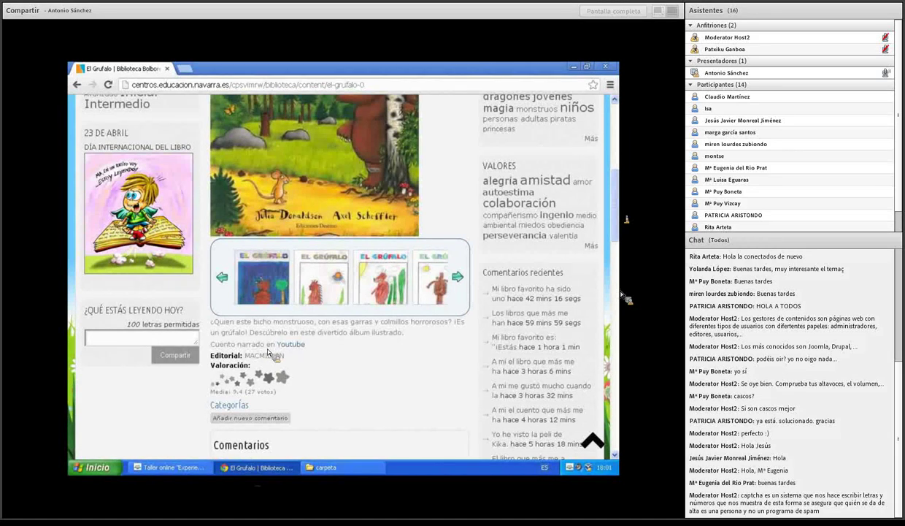
scroll(268, 352, "down", 3)
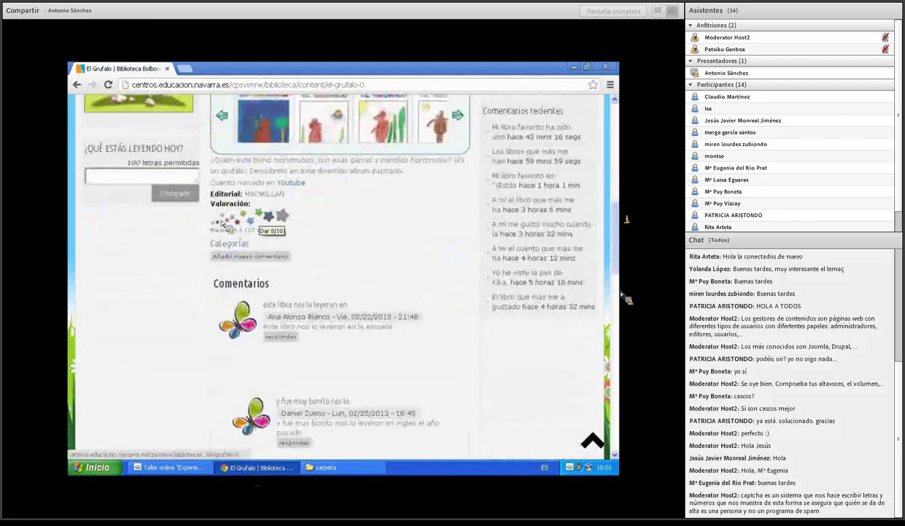
scroll(265, 298, "down", 3)
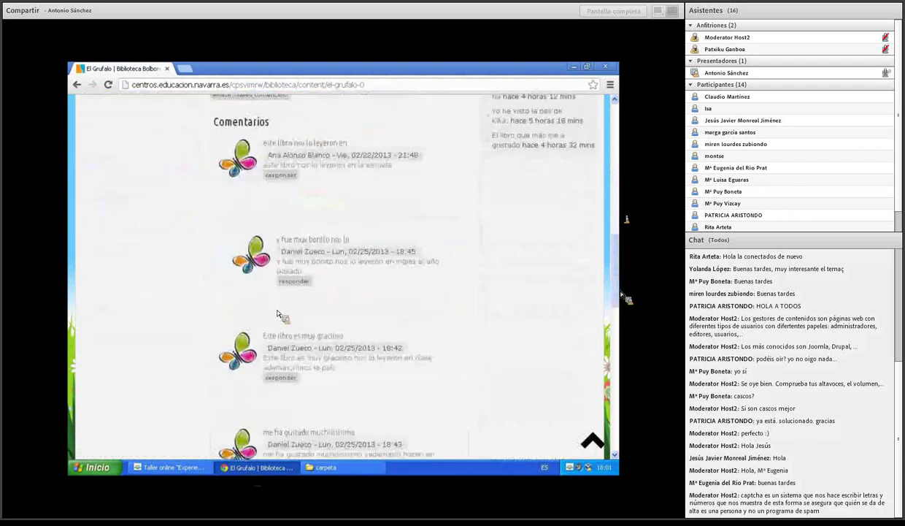
scroll(318, 415, "up", 2)
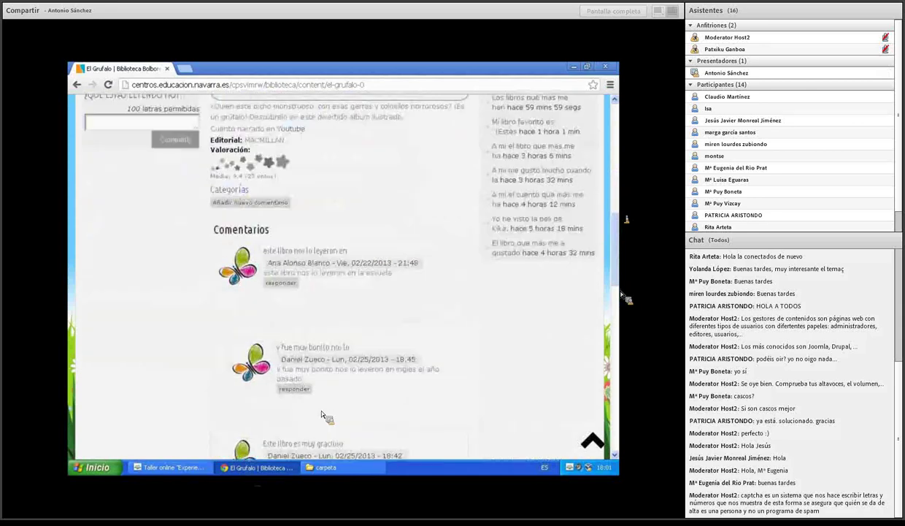
scroll(322, 415, "up", 10)
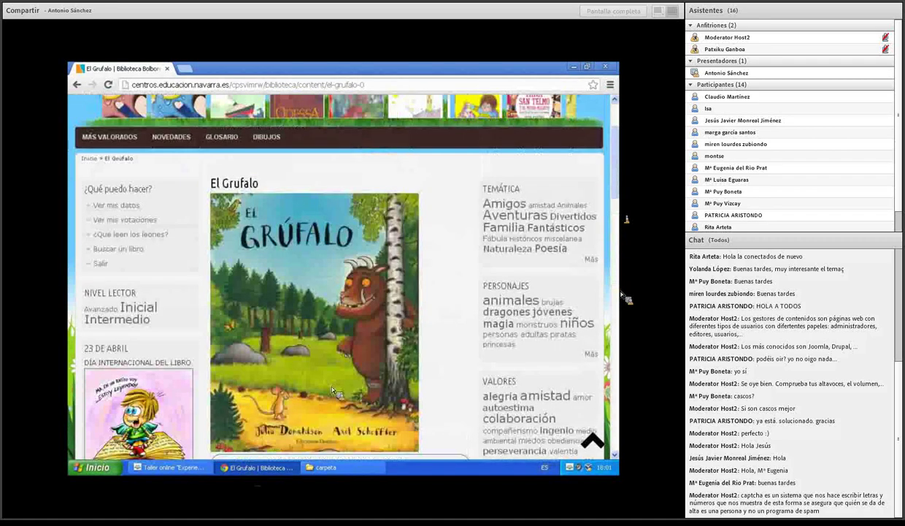
scroll(327, 365, "down", 10)
scroll(328, 341, "down", 2)
scroll(336, 350, "up", 3)
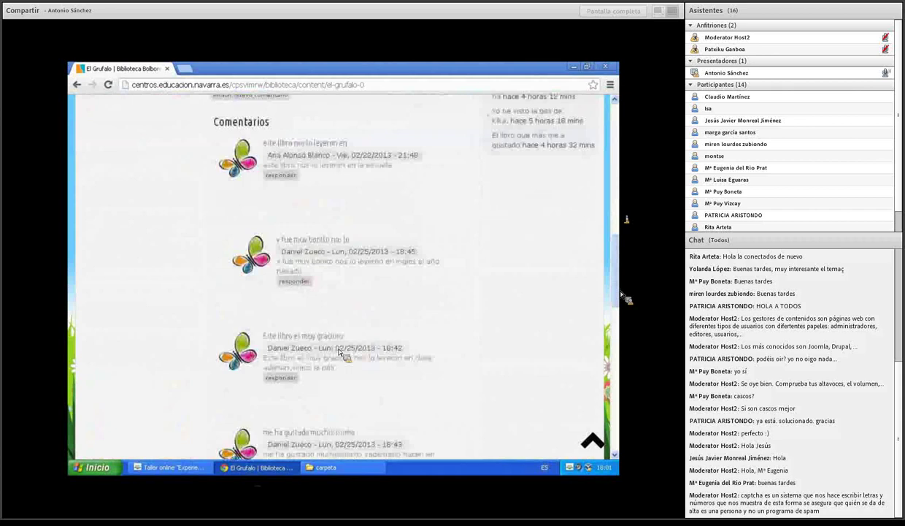
scroll(338, 352, "down", 10)
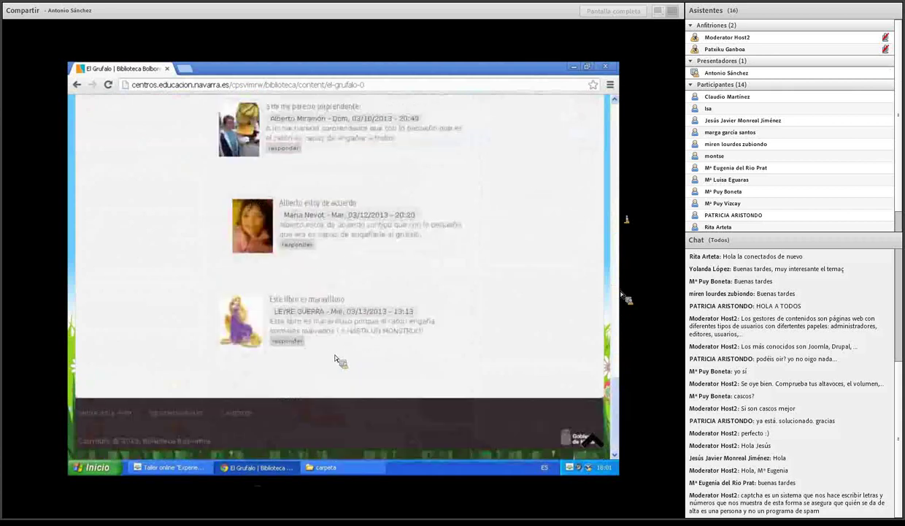
scroll(335, 357, "up", 10)
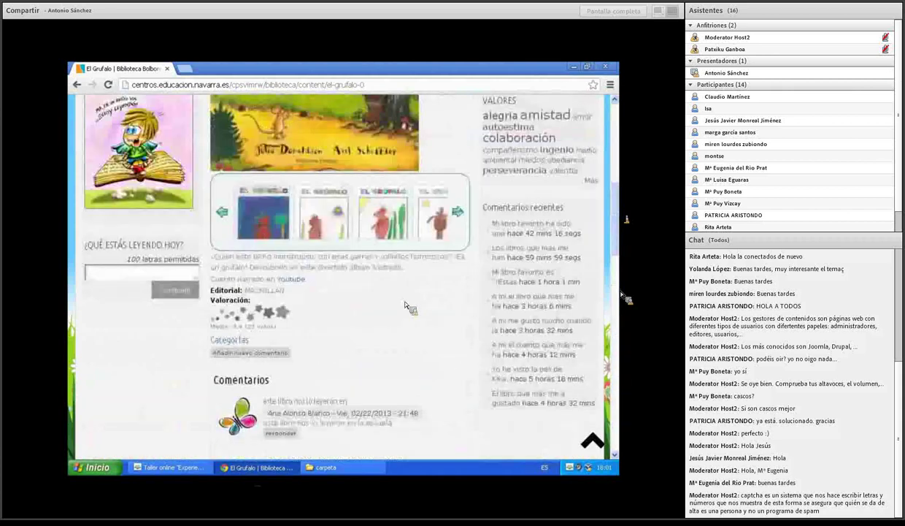
Post the comment '…tela la cara que se le quedó al ratón cuando vio al grúfalo!' on El Grúfalo
left_click(251, 354)
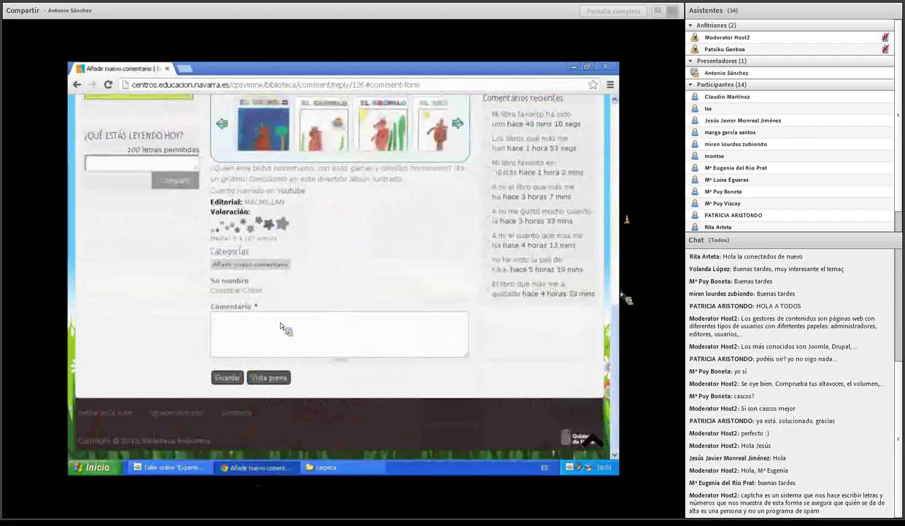
left_click(238, 337)
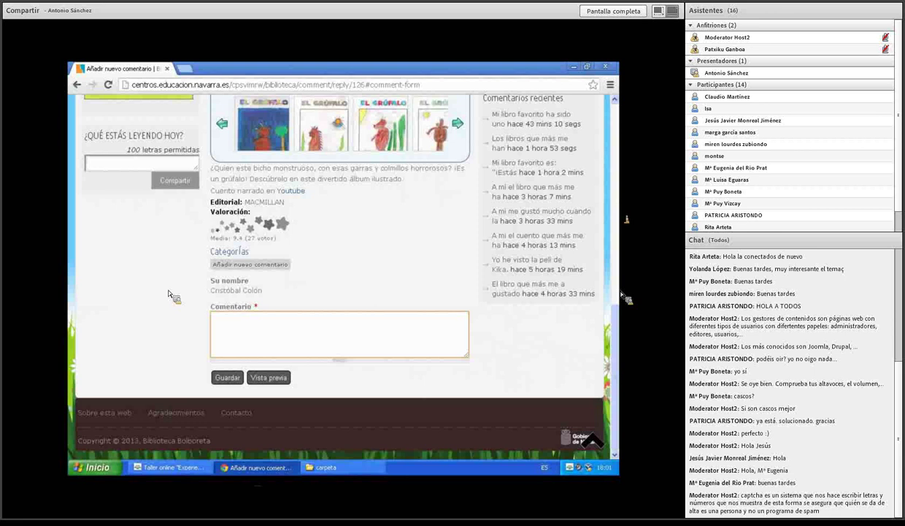
type("tela la cara que se le qued")
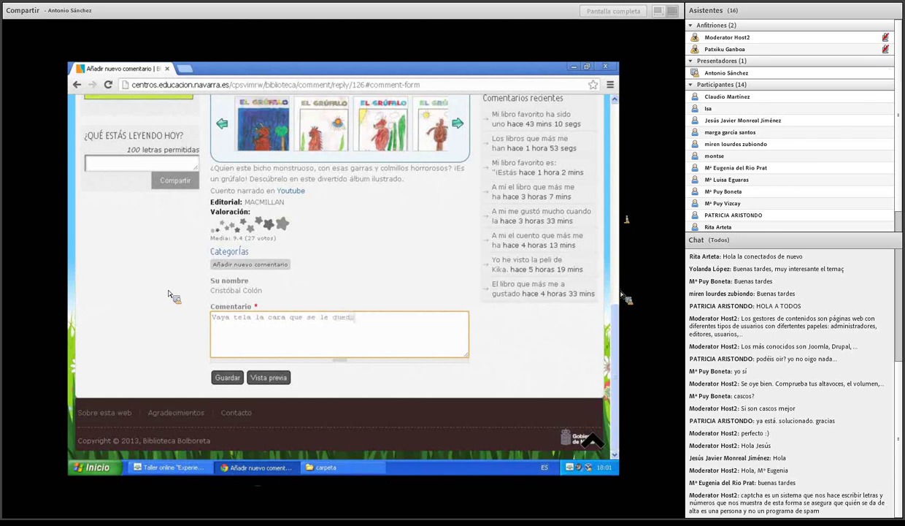
type("ó al ratón cuando v")
type("ic")
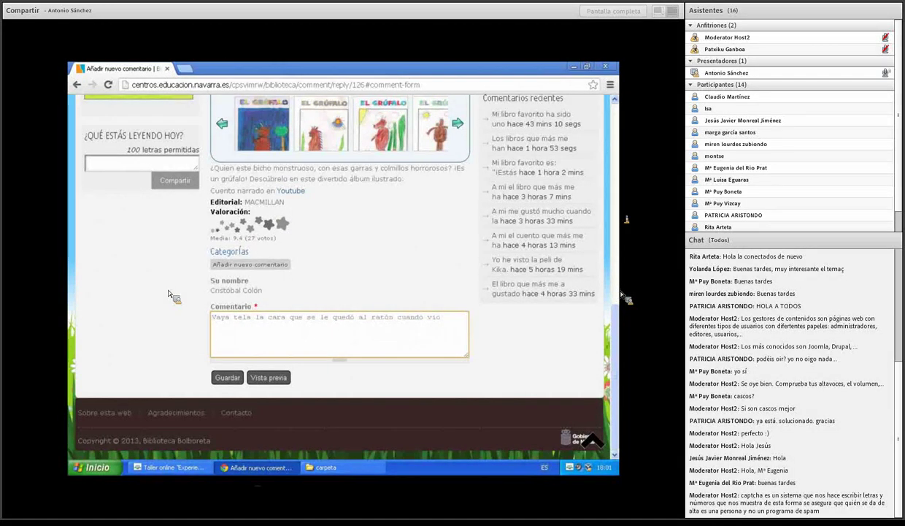
type(" al grúf")
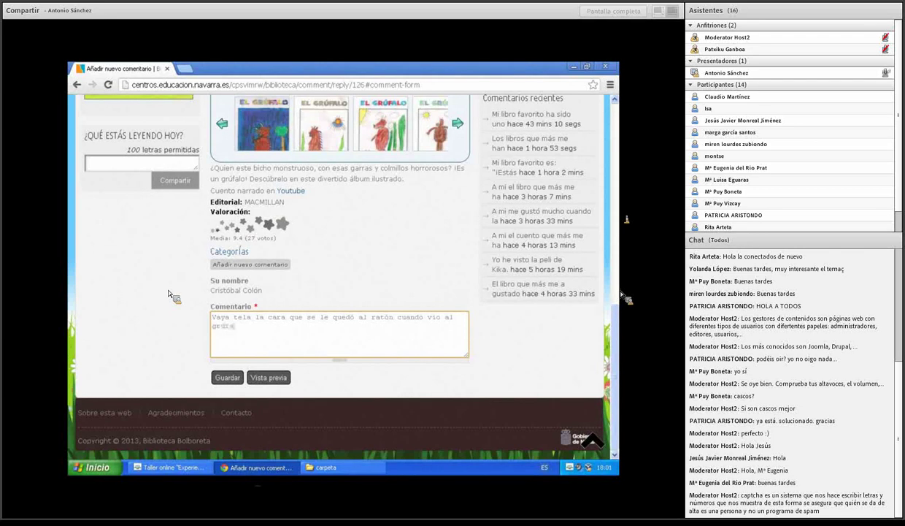
type("alo.")
key("BackSpace")
type("!")
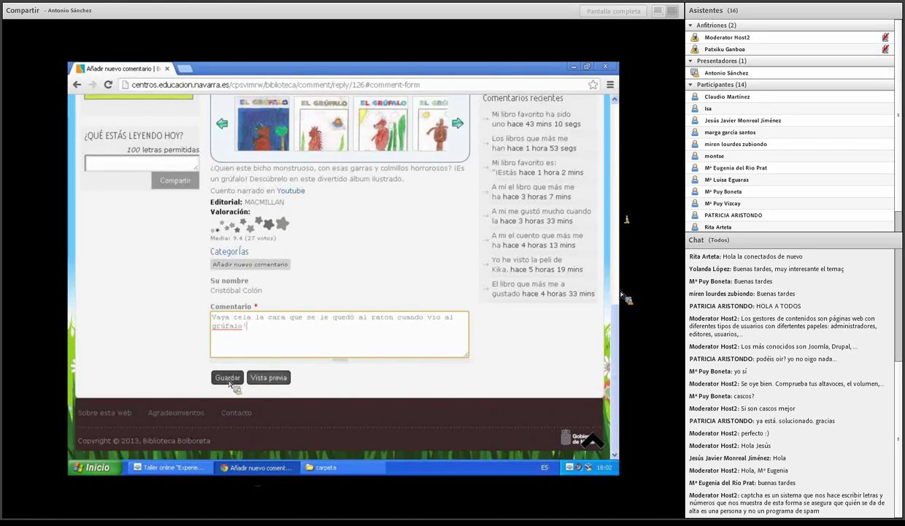
left_click(227, 377)
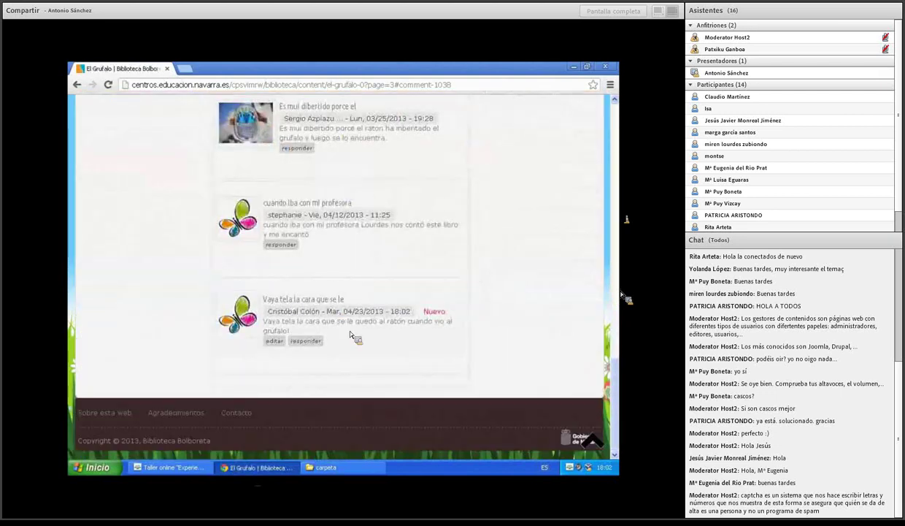
scroll(314, 324, "up", 3)
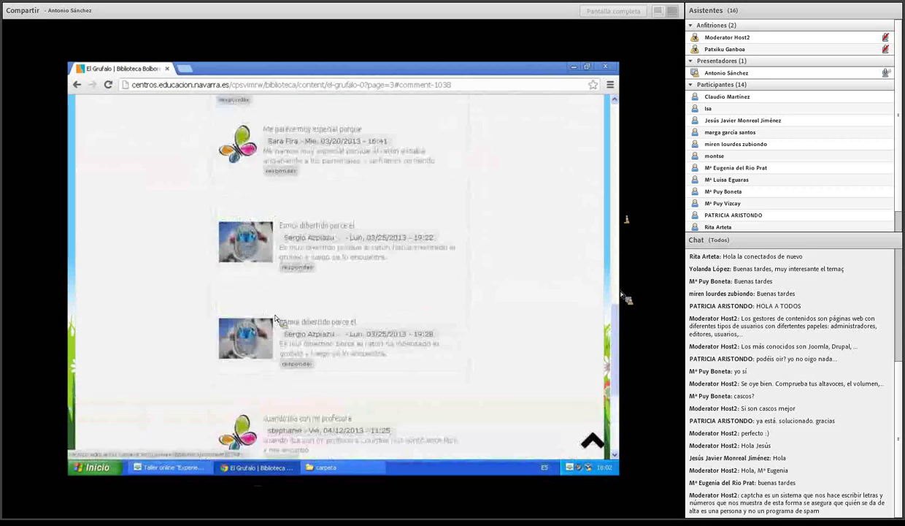
scroll(275, 319, "down", 2)
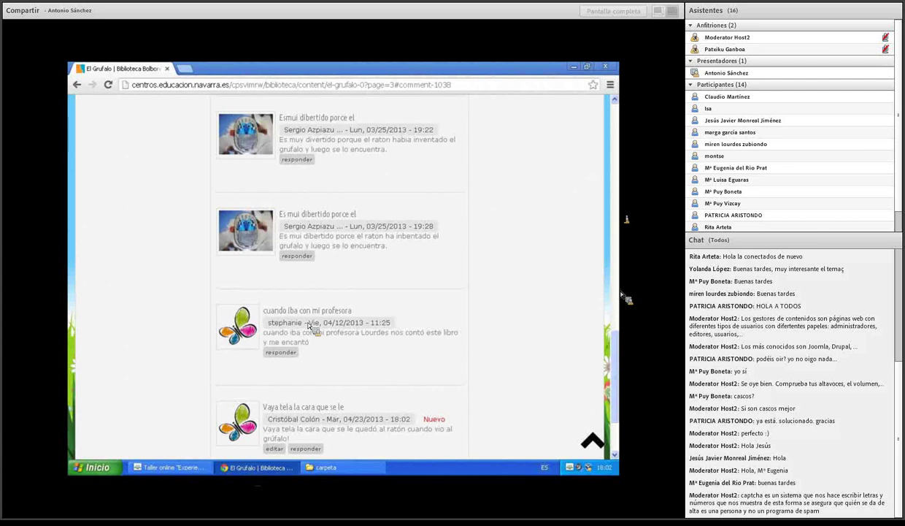
scroll(350, 322, "up", 3)
scroll(361, 322, "up", 9)
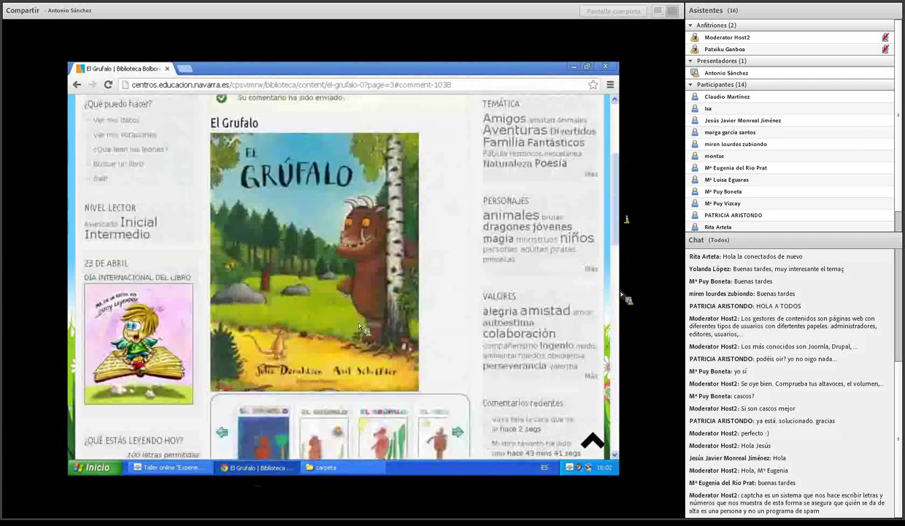
scroll(360, 318, "down", 1)
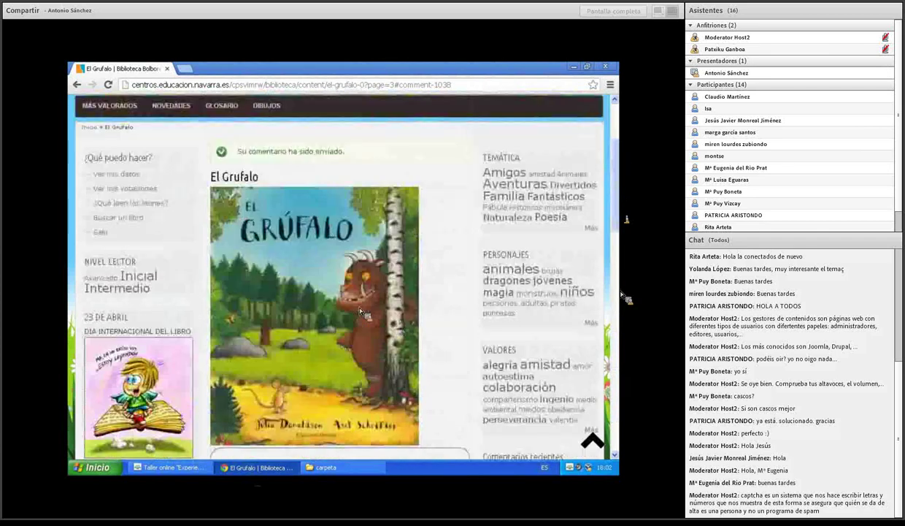
scroll(361, 312, "up", 1)
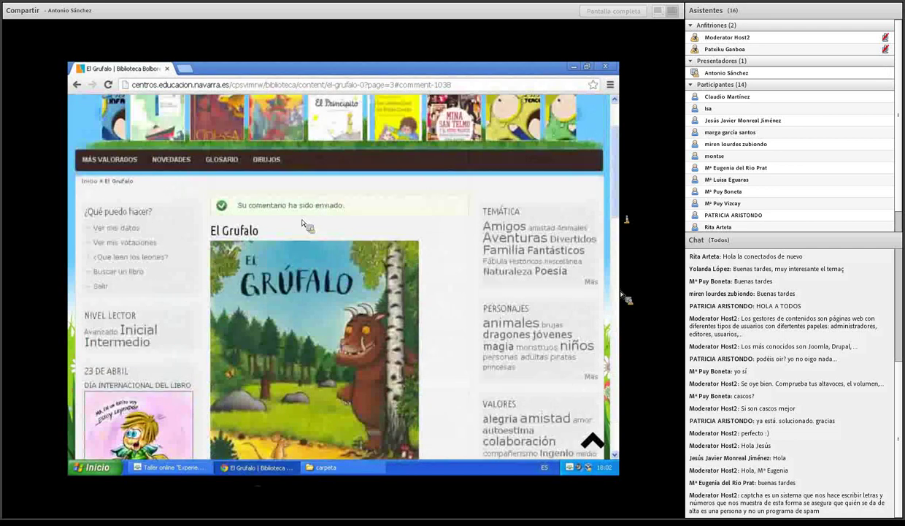
scroll(304, 221, "up", 1)
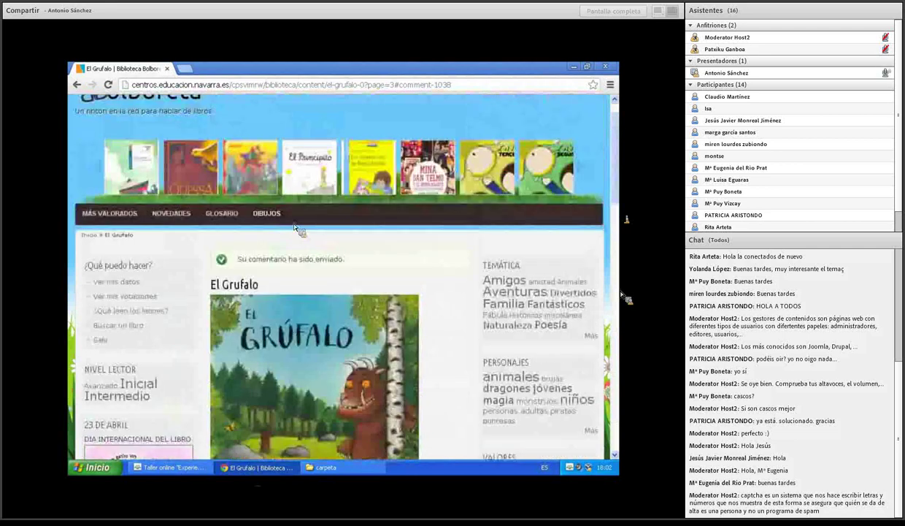
scroll(263, 306, "down", 5)
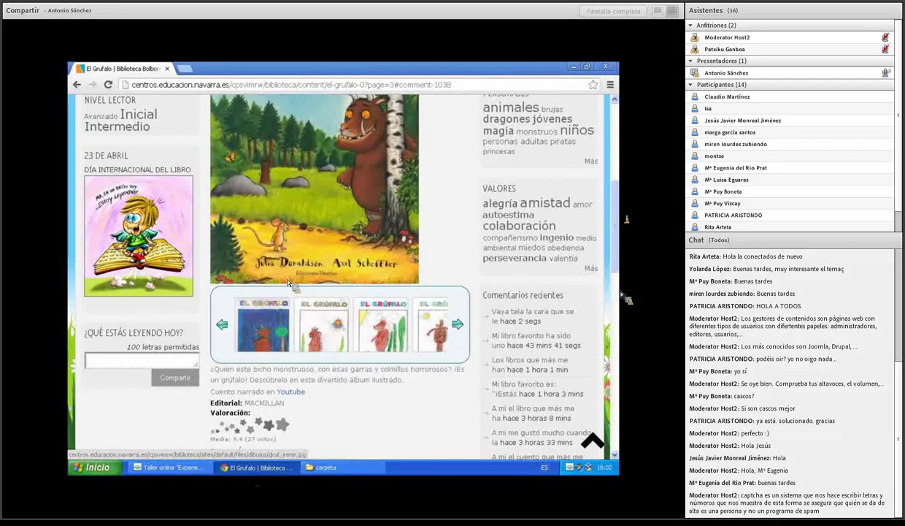
left_click(278, 332)
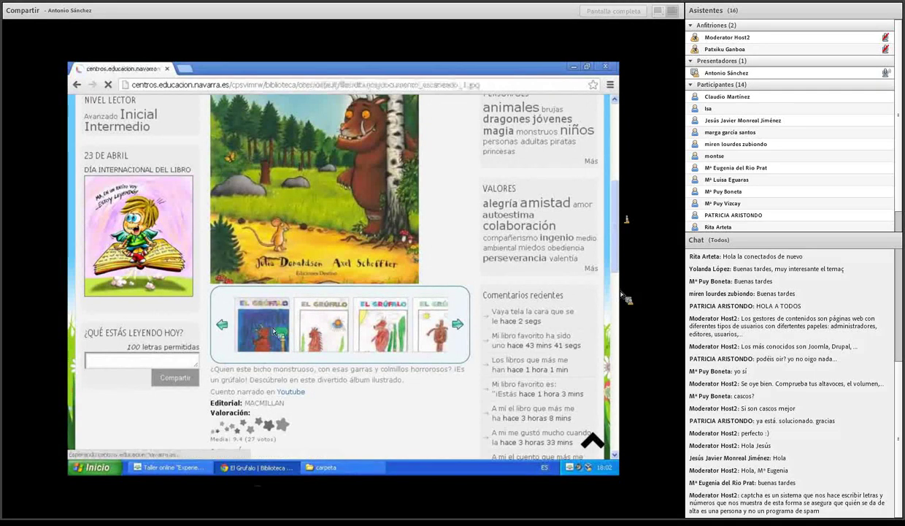
left_click(77, 84)
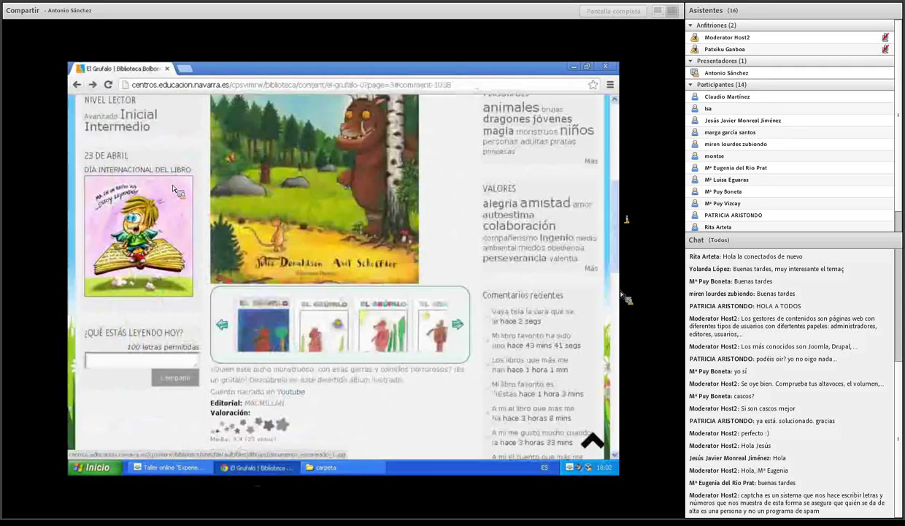
left_click(338, 332)
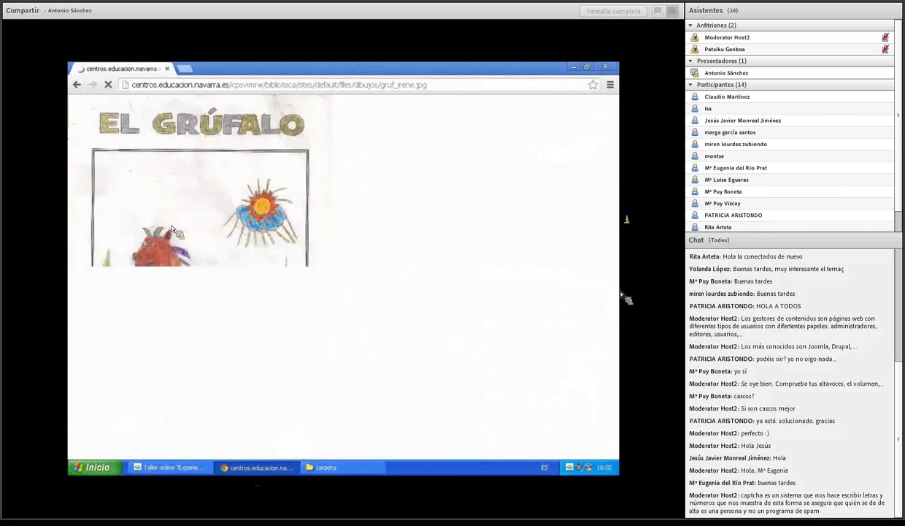
left_click(78, 86)
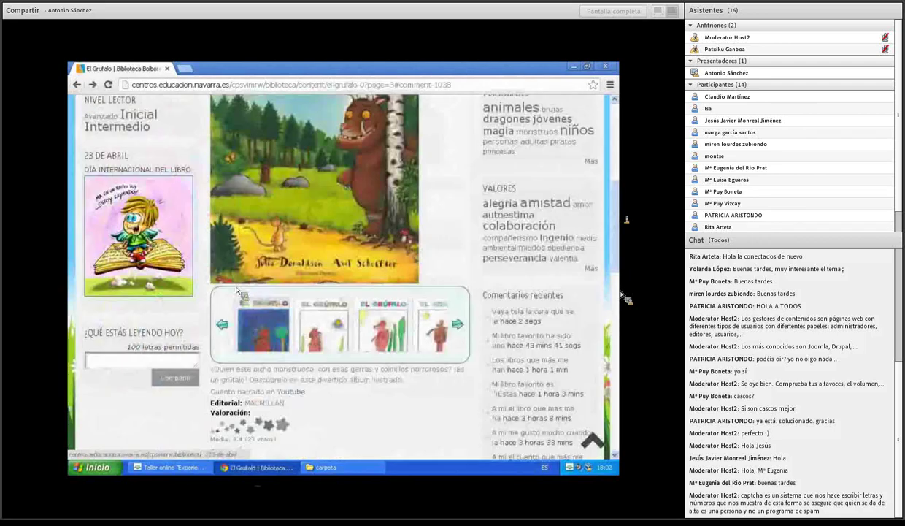
scroll(255, 292, "up", 3)
scroll(261, 296, "up", 4)
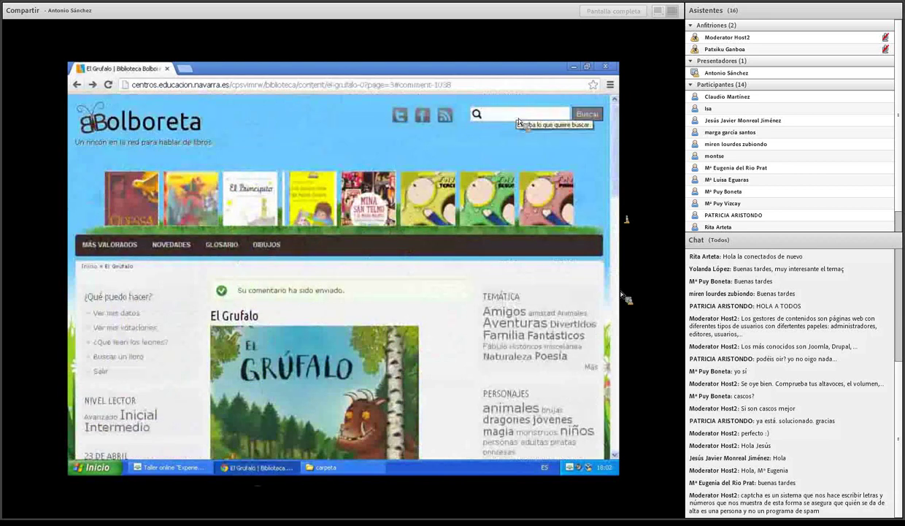
Search the library for 'elmer' and open the Elmer book page from the results
left_click(517, 117)
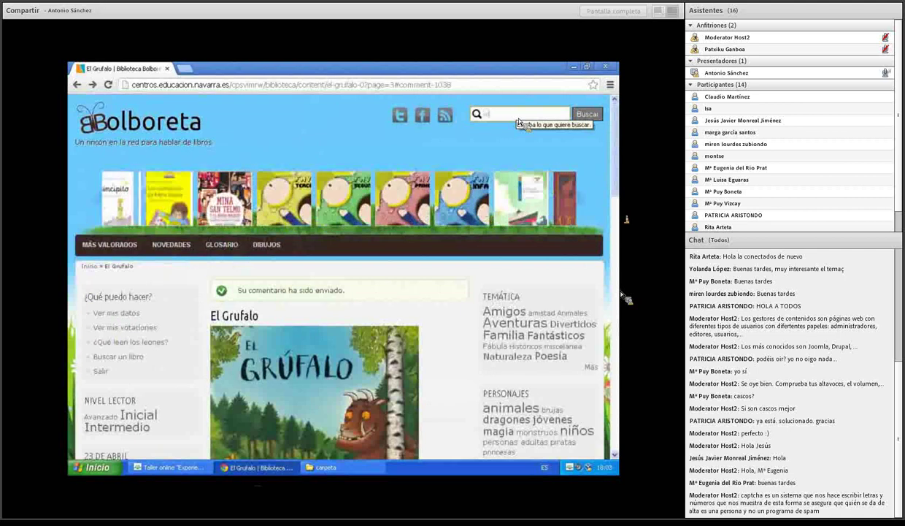
type("el mi")
key("Return")
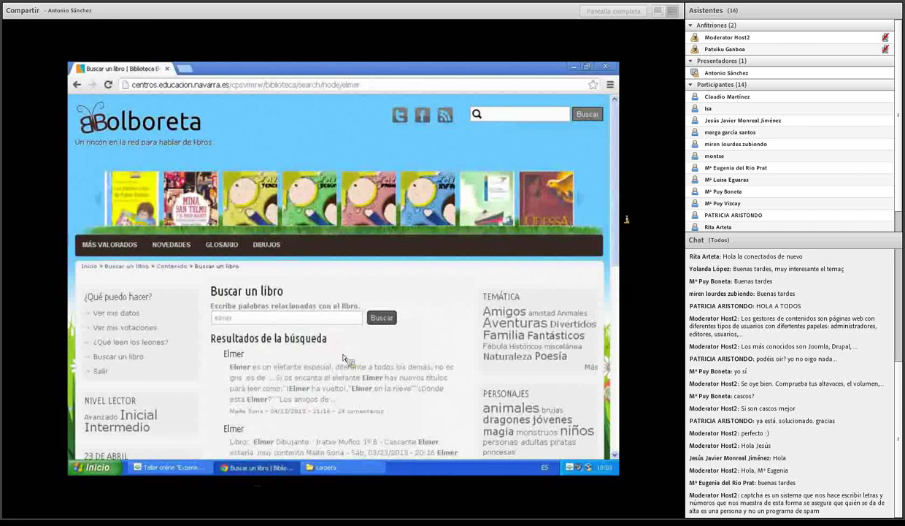
left_click(227, 354)
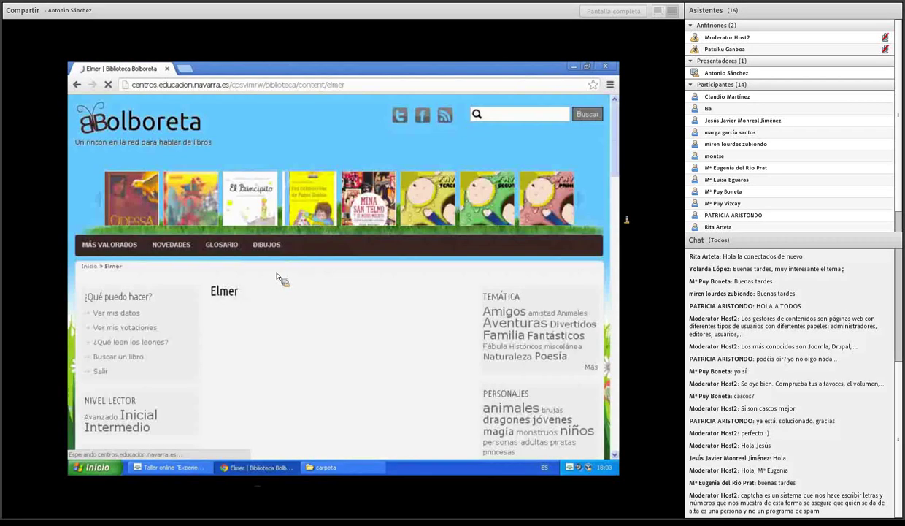
View a reader's Elmer drawing full size, then return to the Elmer book page
scroll(276, 278, "down", 5)
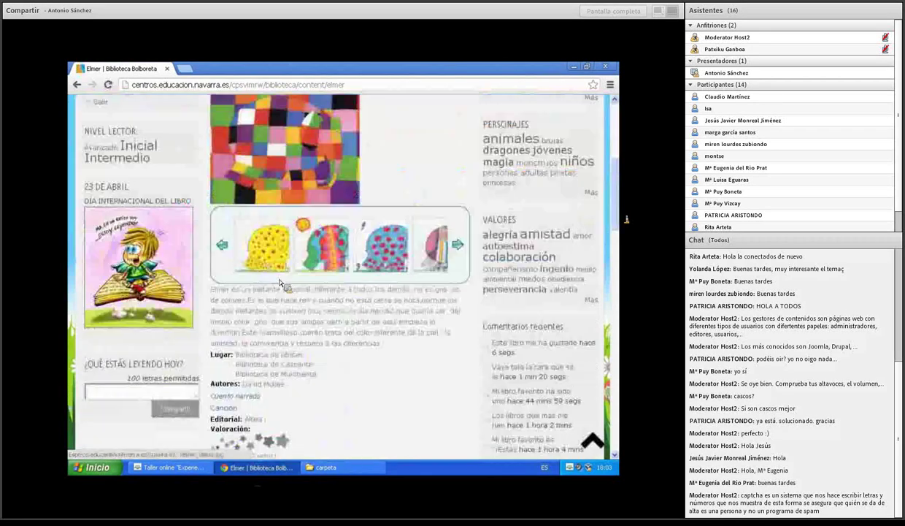
left_click(336, 253)
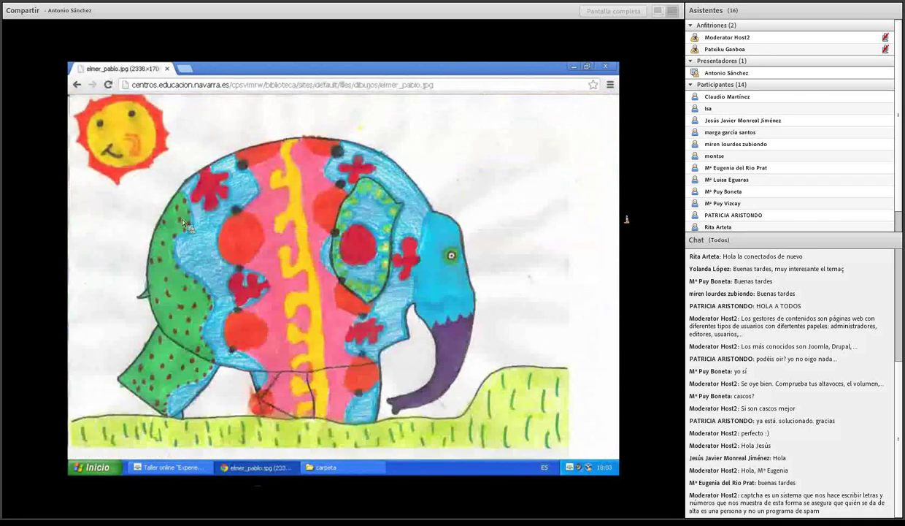
left_click(77, 84)
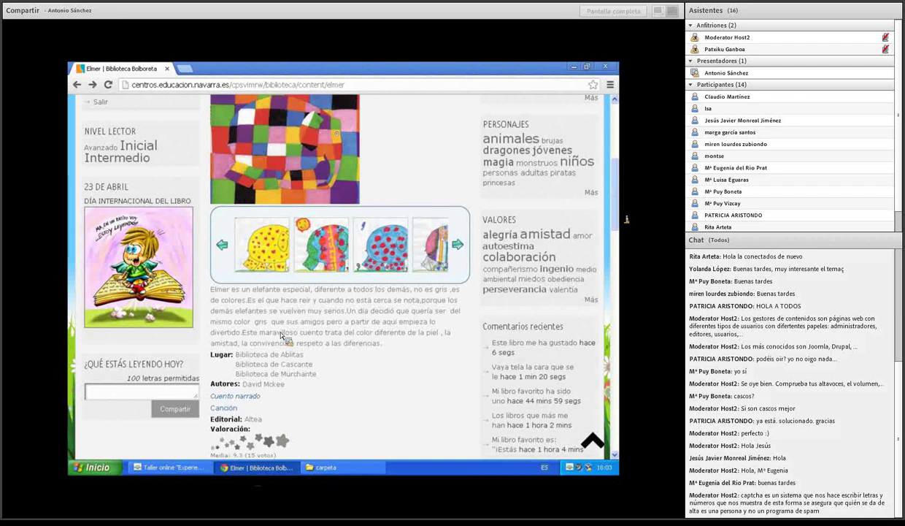
scroll(285, 335, "down", 3)
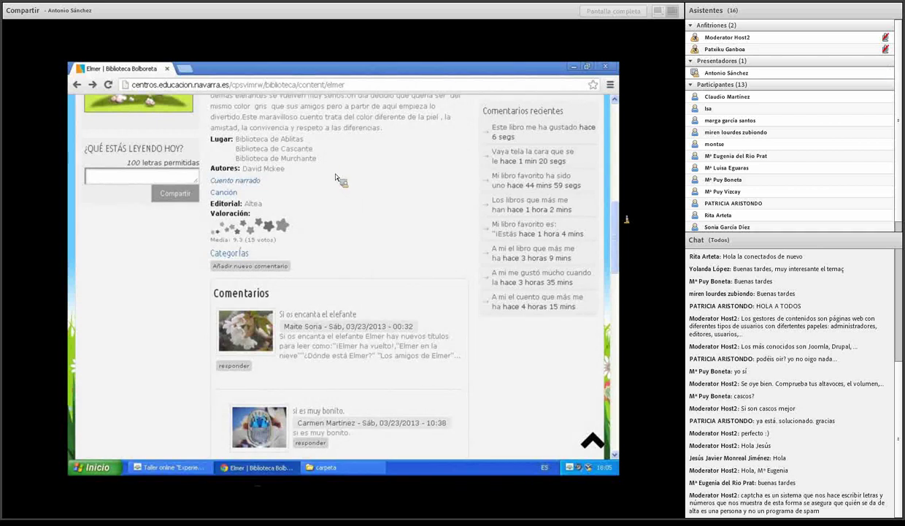
scroll(343, 188, "up", 3)
scroll(346, 187, "up", 5)
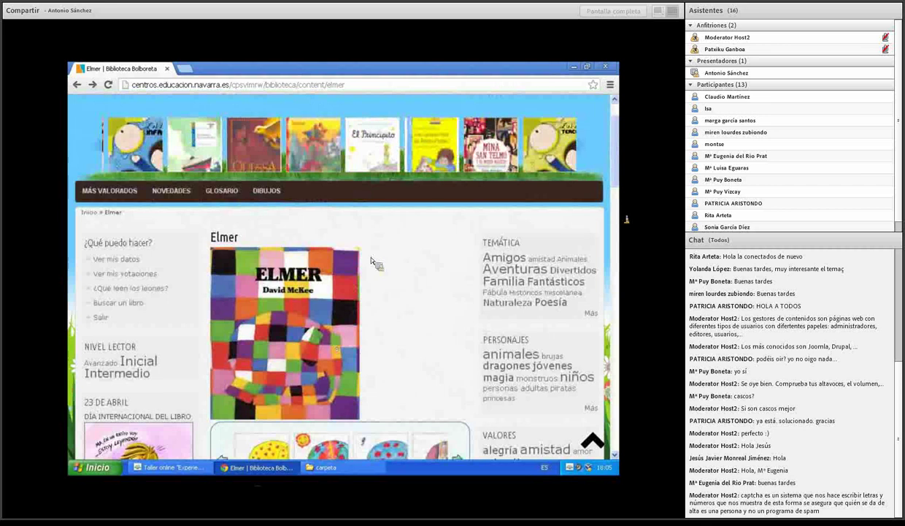
scroll(321, 231, "down", 3)
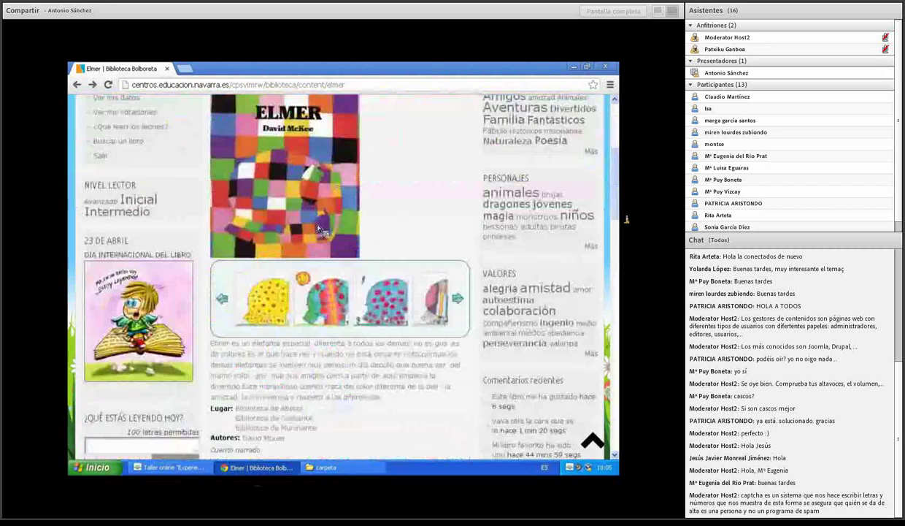
scroll(319, 230, "up", 2)
scroll(318, 232, "down", 4)
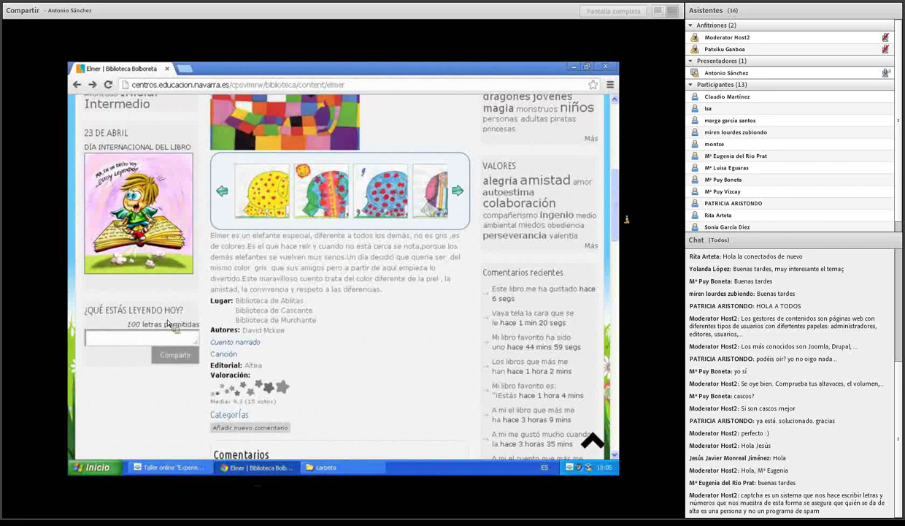
Share 'Fray Perico y su borrico' in the ¿Qué estás leyendo hoy? box
left_click(109, 341)
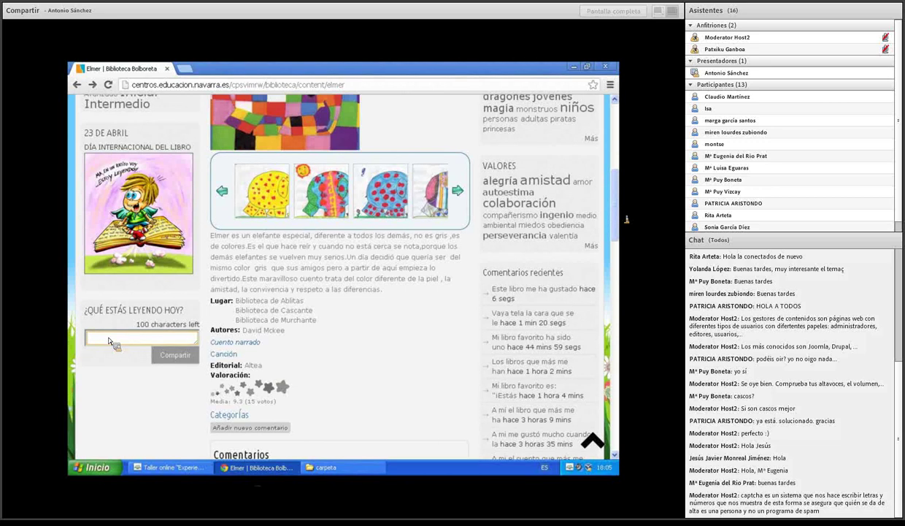
type("Fr")
type("ase")
type("Perico y su")
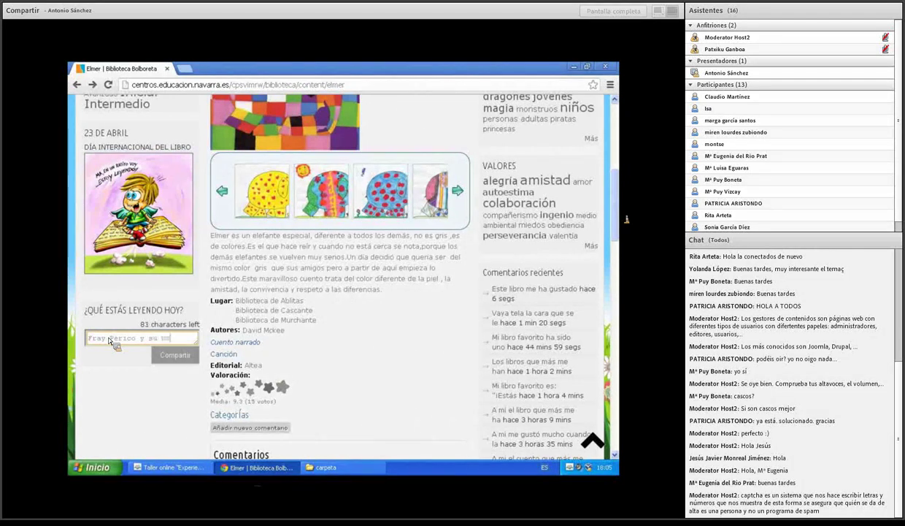
type(" borrico")
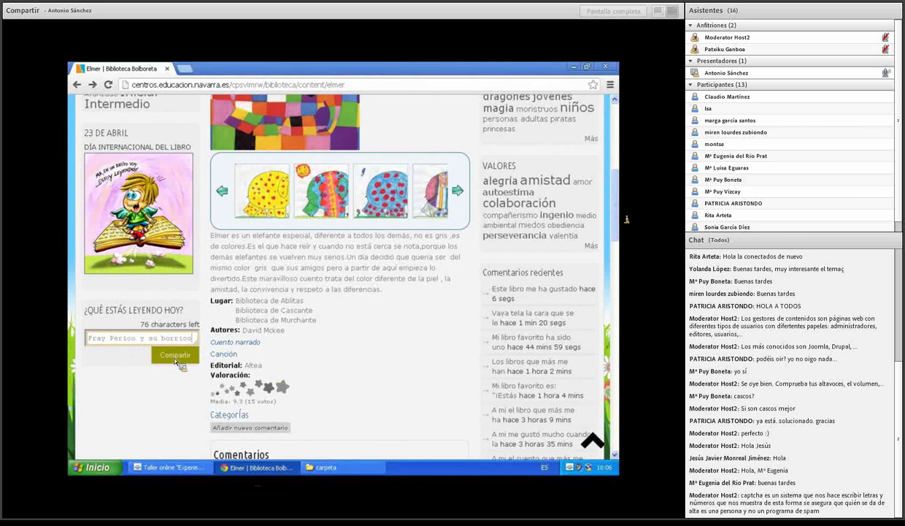
left_click(175, 356)
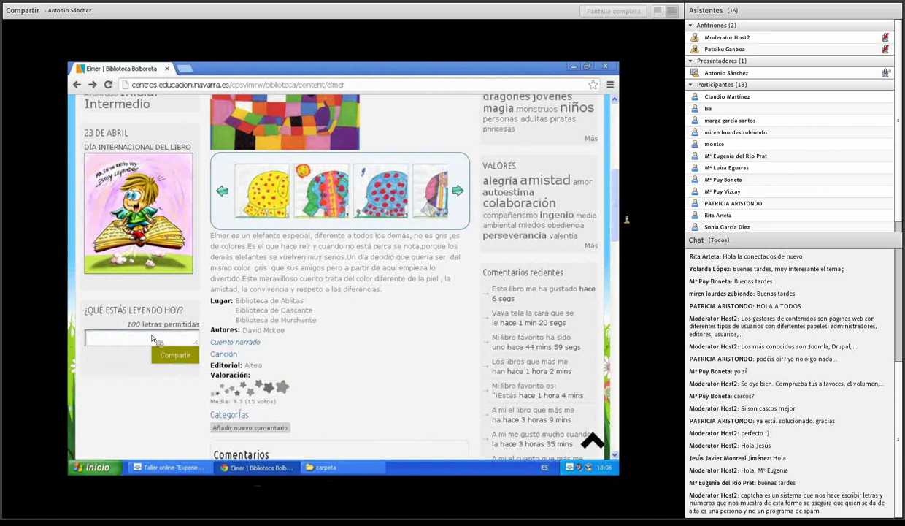
scroll(174, 351, "up", 5)
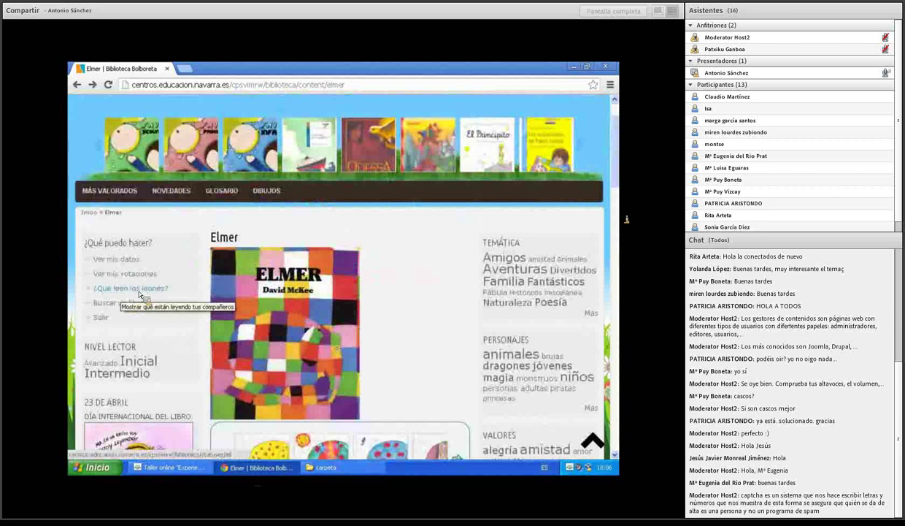
Open ¿Qué leen los leones? and scroll the feed to find 'Fray Perico y su borrico' at the top
left_click(149, 291)
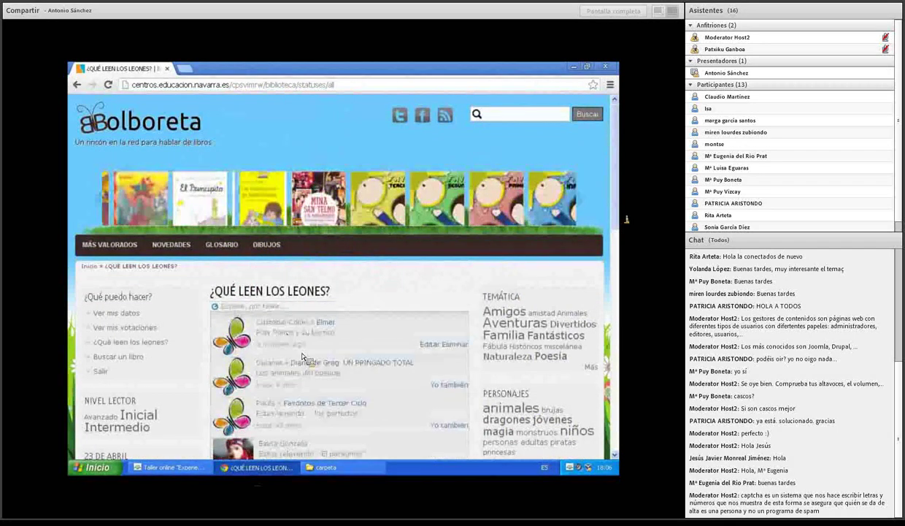
scroll(305, 363, "down", 1)
scroll(306, 364, "down", 2)
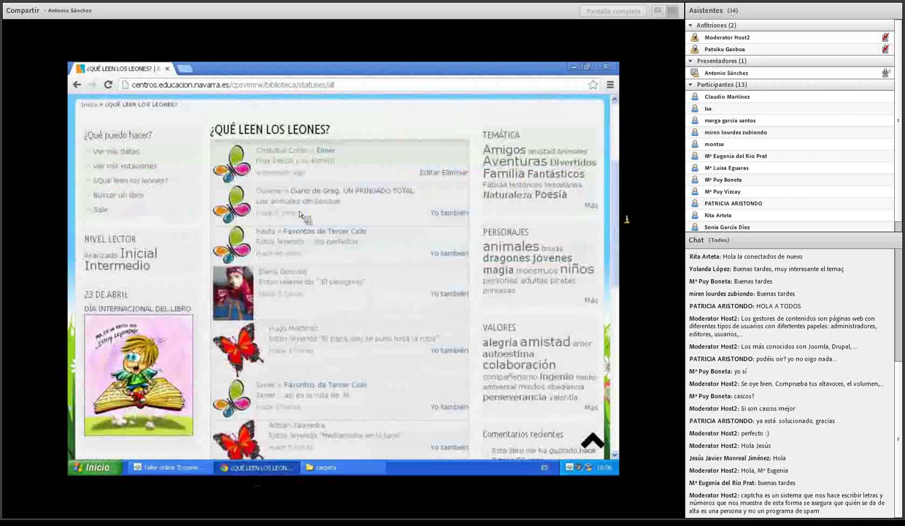
scroll(300, 314, "down", 3)
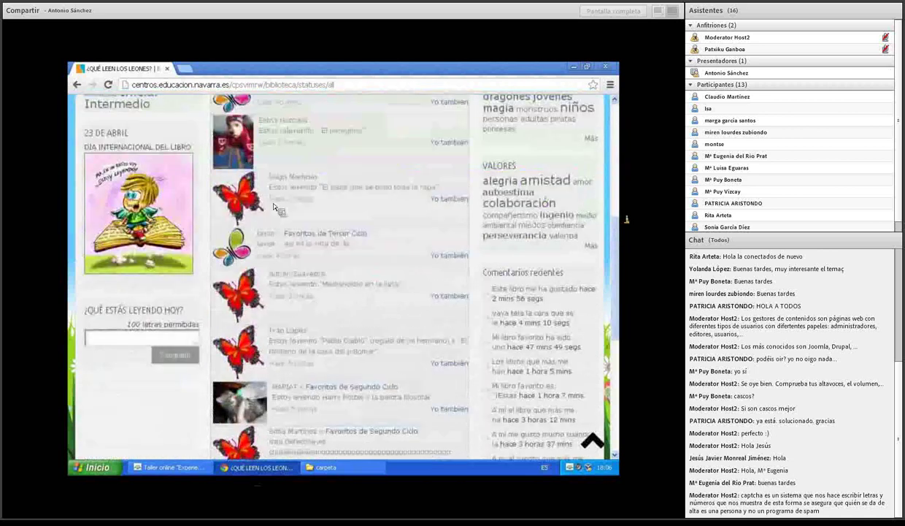
scroll(290, 202, "up", 2)
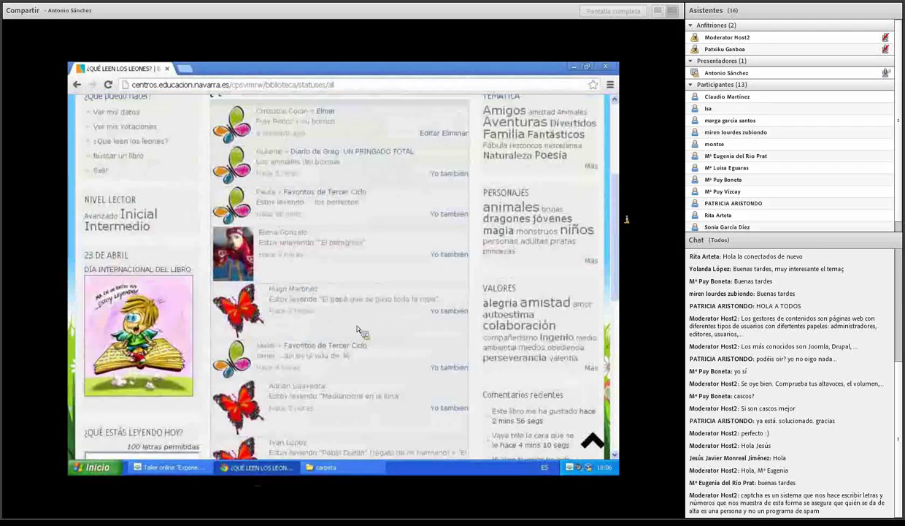
scroll(381, 311, "up", 1)
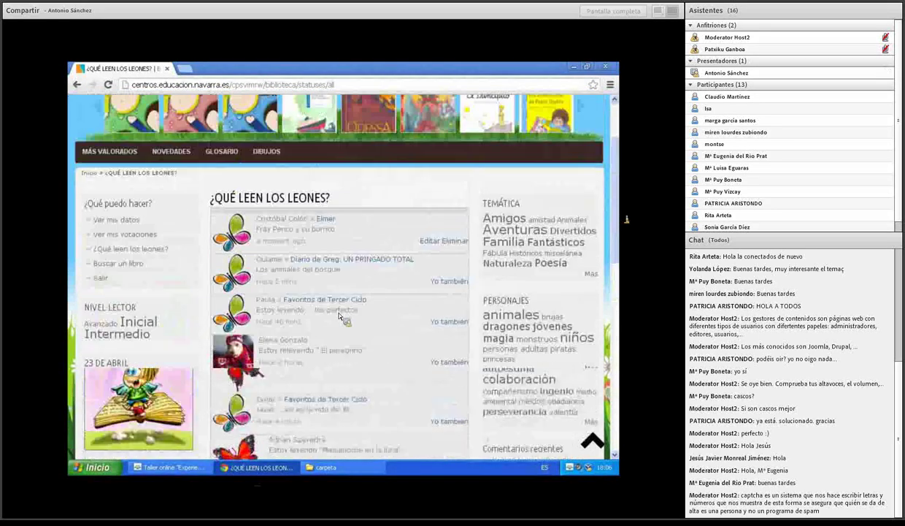
scroll(340, 321, "down", 10)
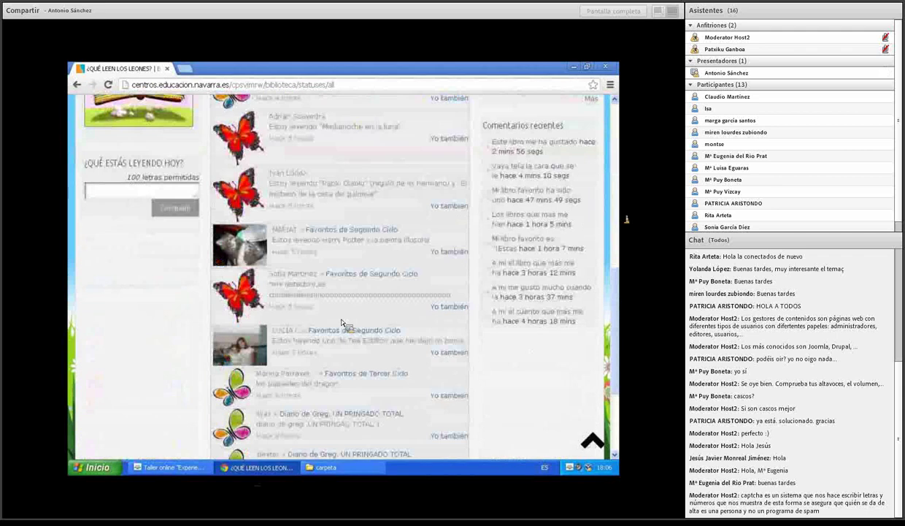
scroll(324, 254, "up", 8)
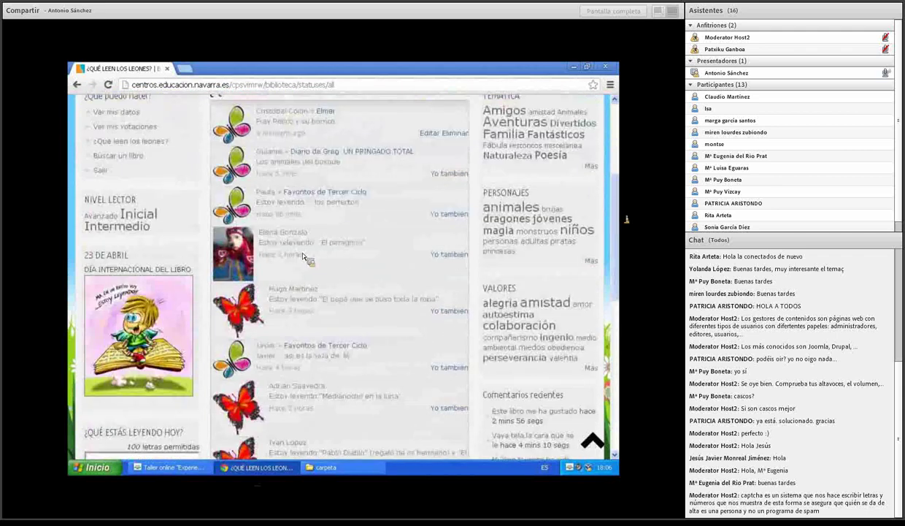
scroll(321, 259, "up", 2)
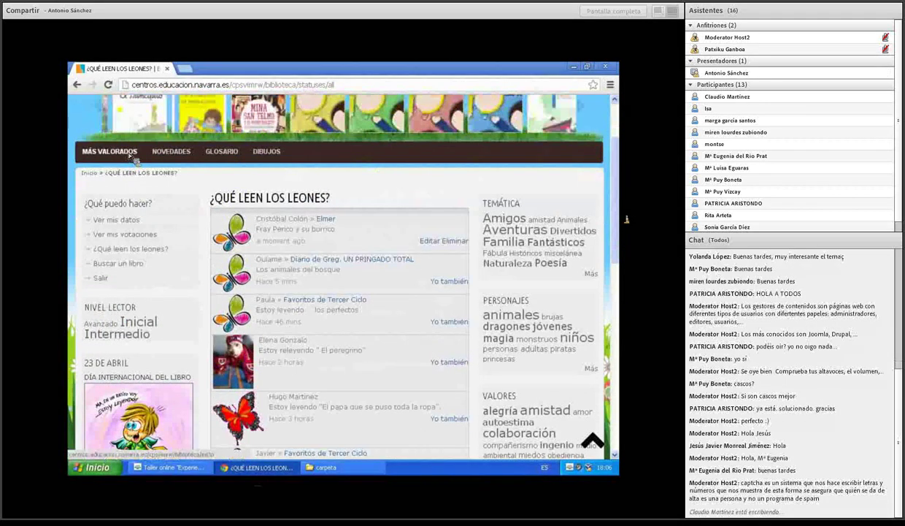
Open MÁS VALORADOS and browse the La crème de la crème top-rated books list
left_click(130, 154)
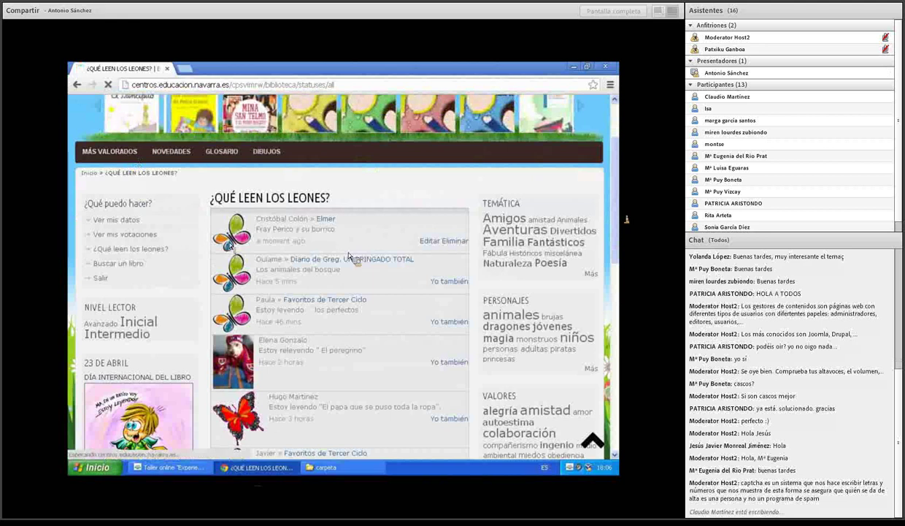
scroll(399, 260, "down", 3)
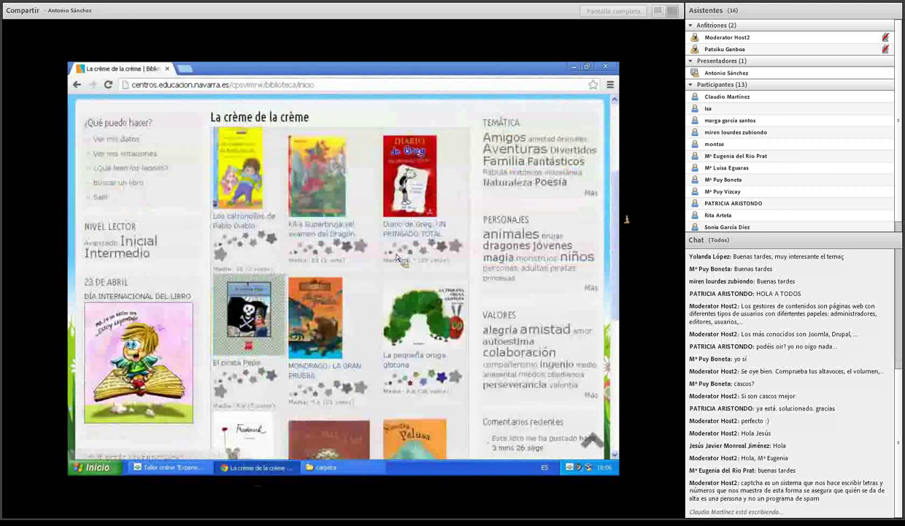
scroll(396, 256, "down", 5)
scroll(389, 261, "up", 1)
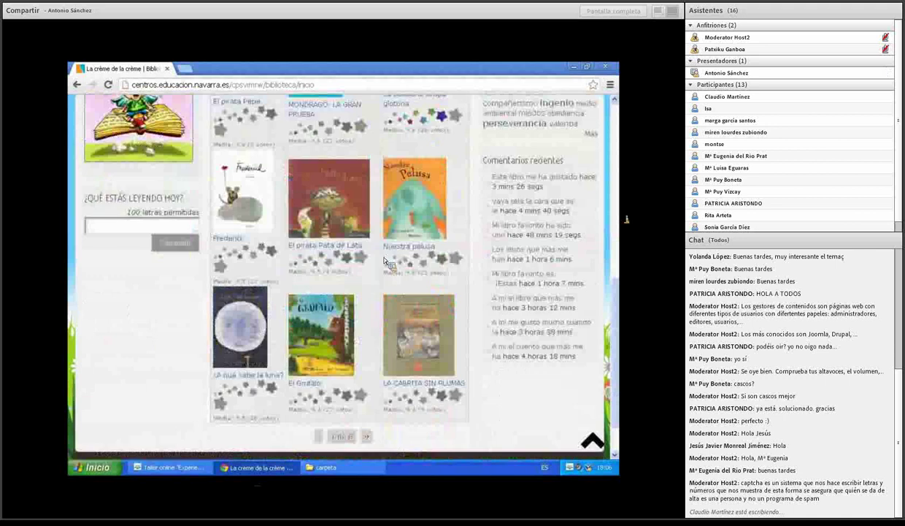
scroll(544, 189, "up", 8)
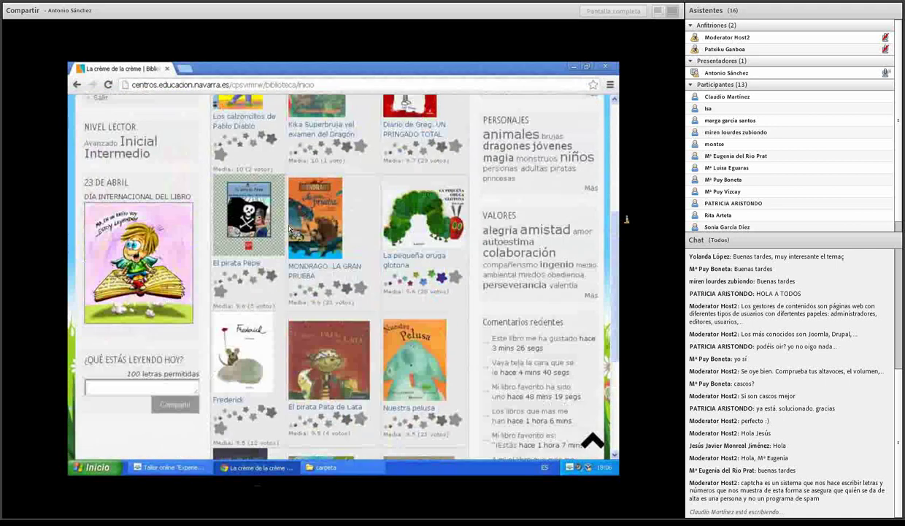
scroll(219, 208, "up", 1)
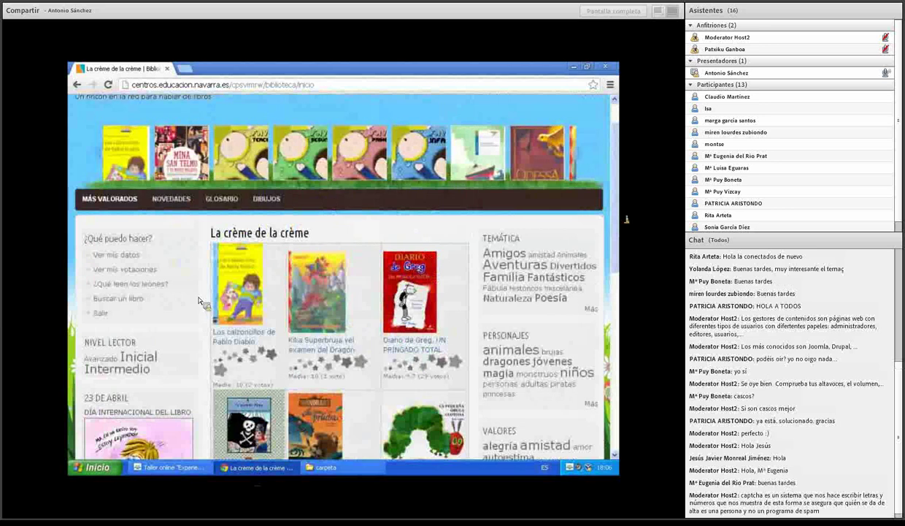
Log out with Salir and sign back in with the librarian username and password
left_click(103, 316)
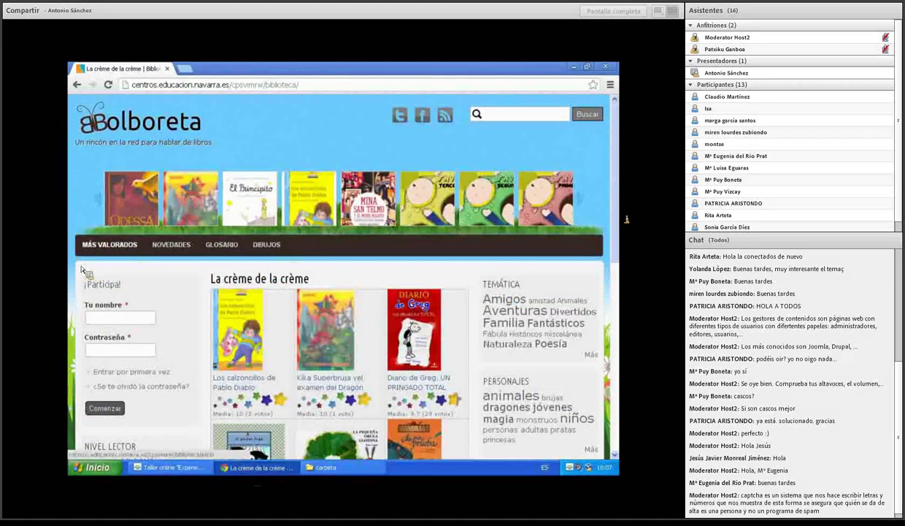
left_click(107, 321)
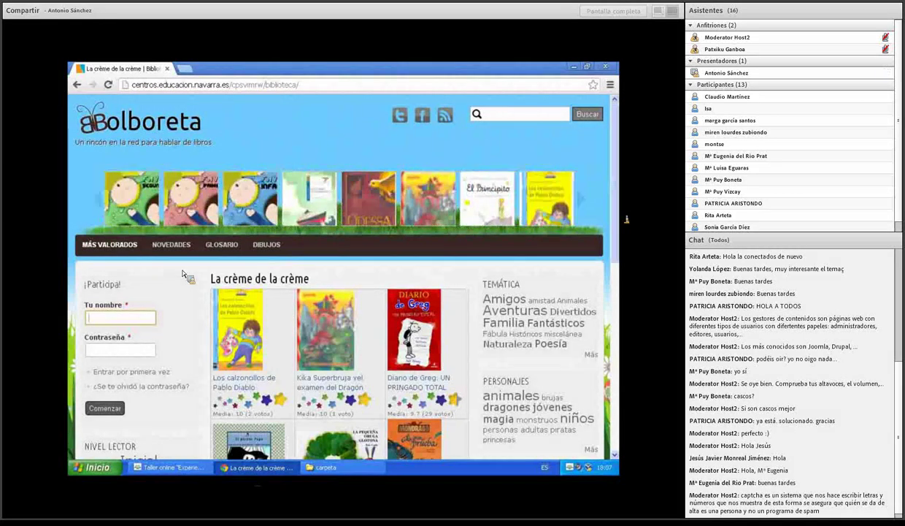
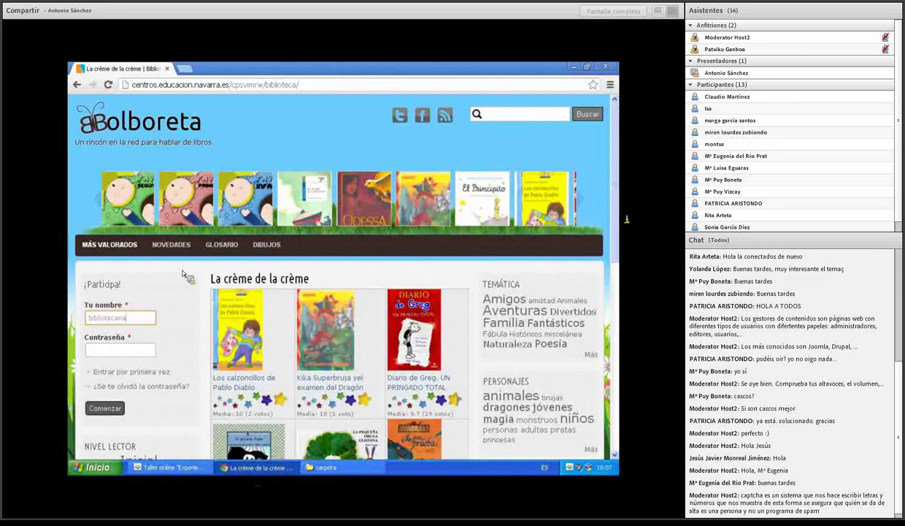
key("Tab")
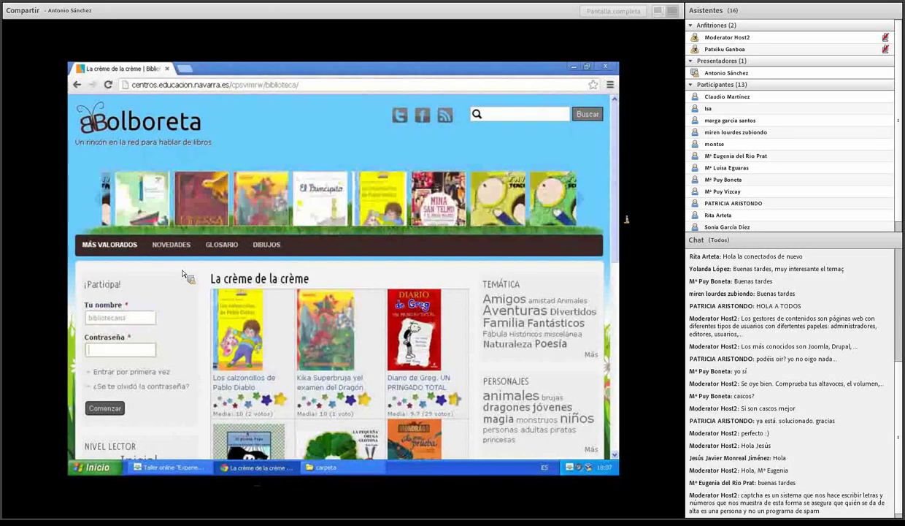
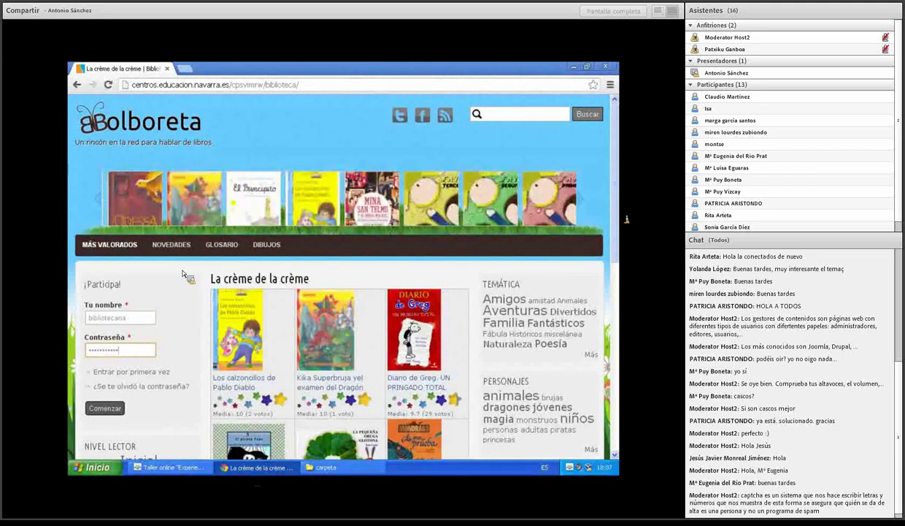
key("Return")
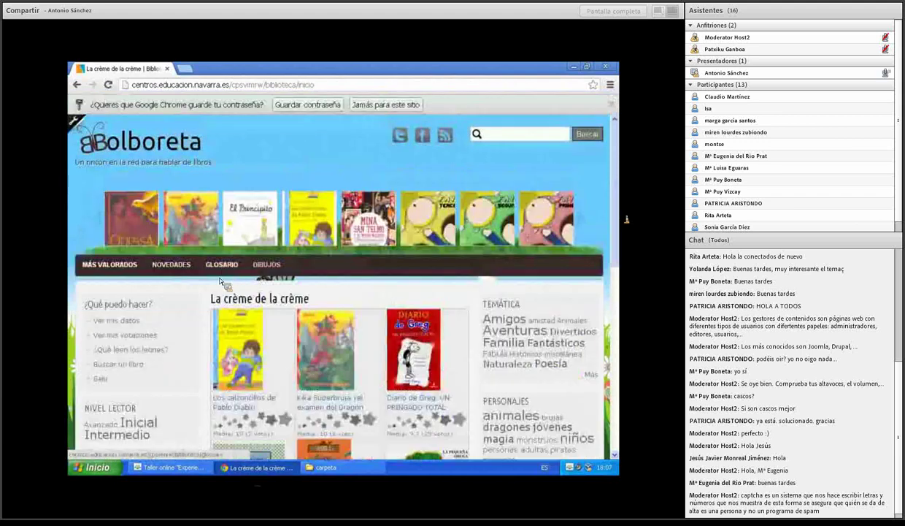
scroll(260, 270, "down", 3)
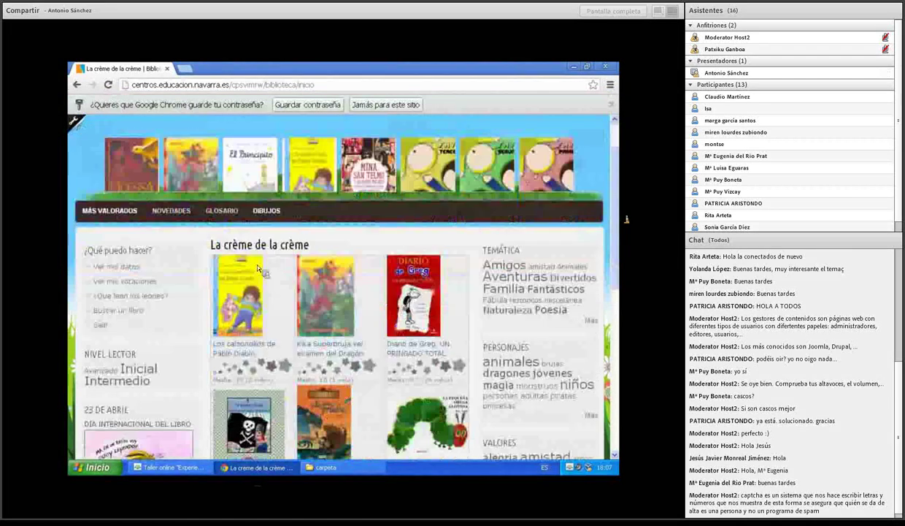
scroll(261, 270, "down", 2)
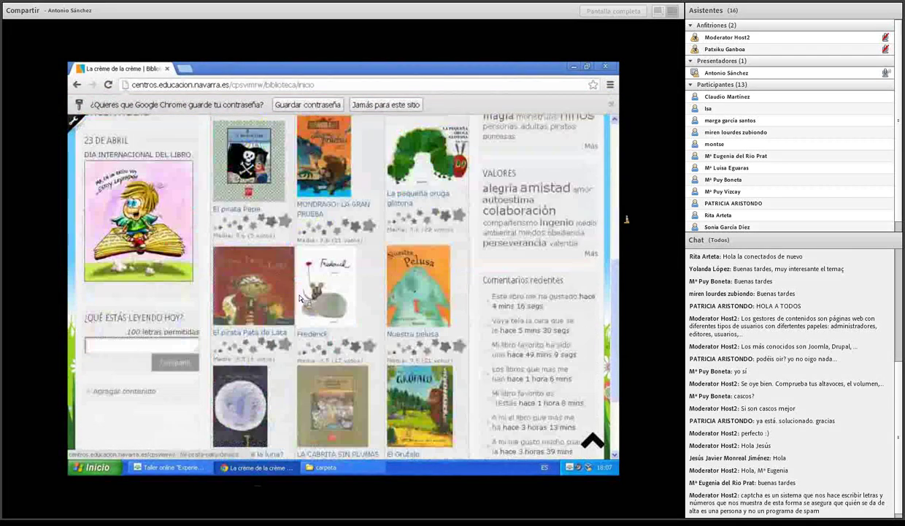
scroll(298, 293, "down", 2)
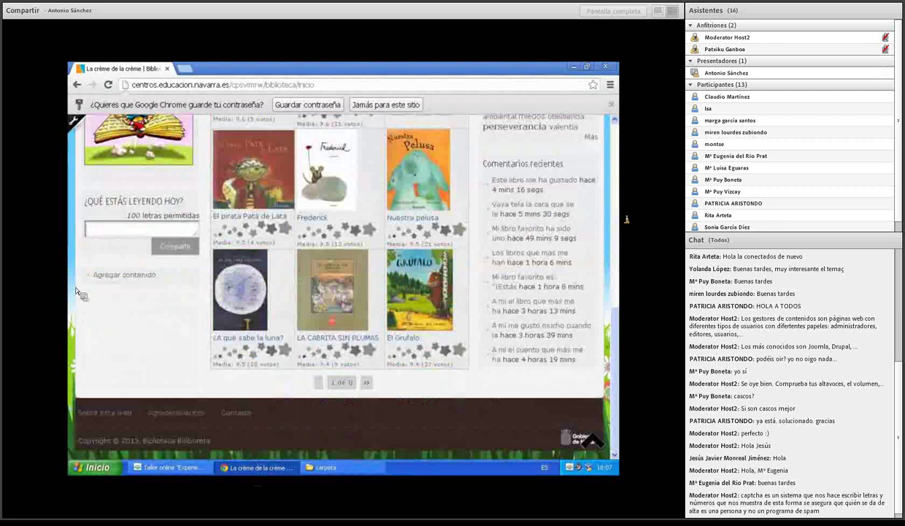
scroll(293, 374, "up", 3)
scroll(294, 373, "up", 3)
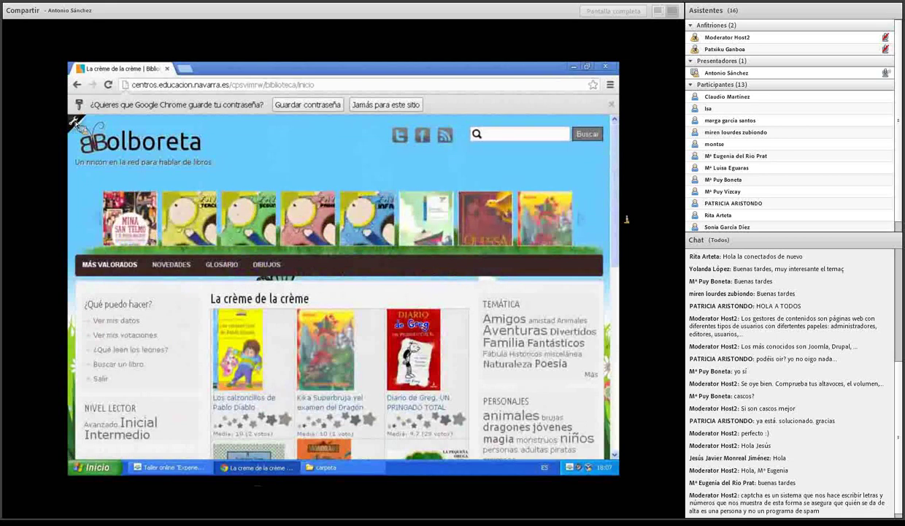
left_click(76, 123)
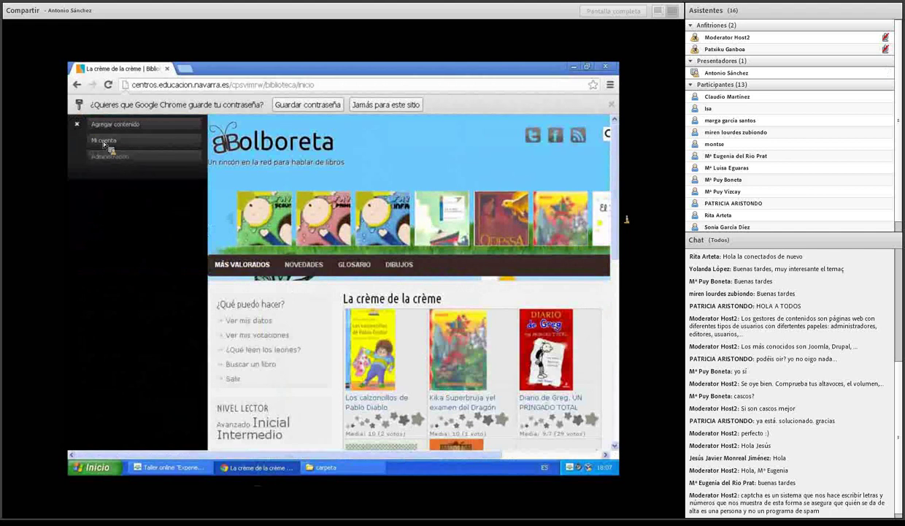
mouse_move(115, 164)
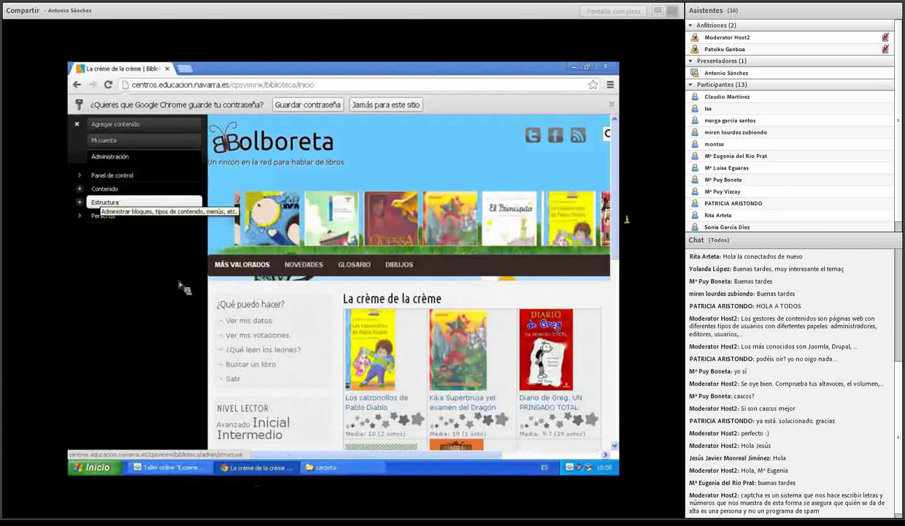
scroll(299, 424, "right", 4)
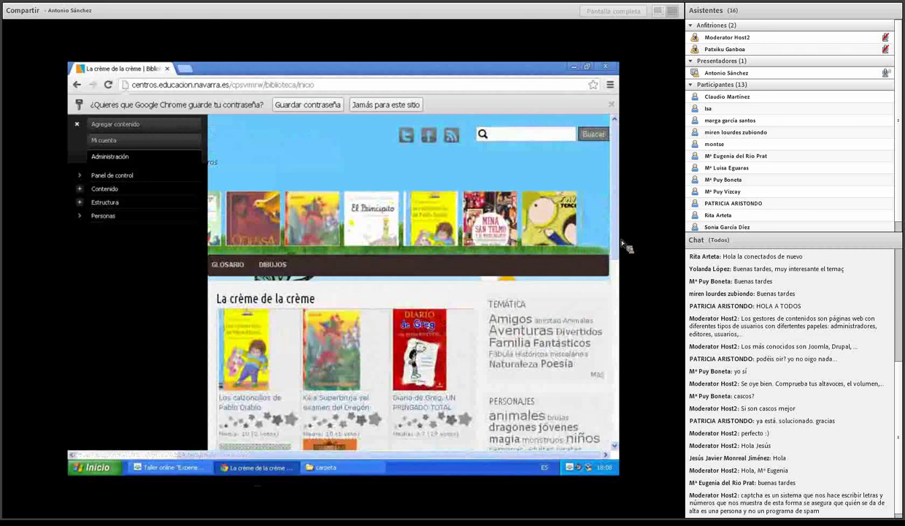
scroll(374, 443, "left", 4)
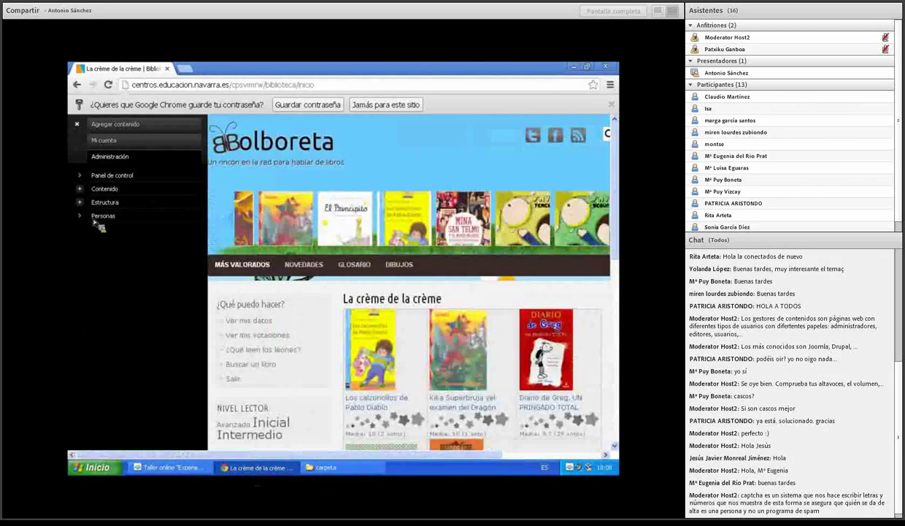
Open the Contenido admin page and scroll to the table of published books
left_click(108, 190)
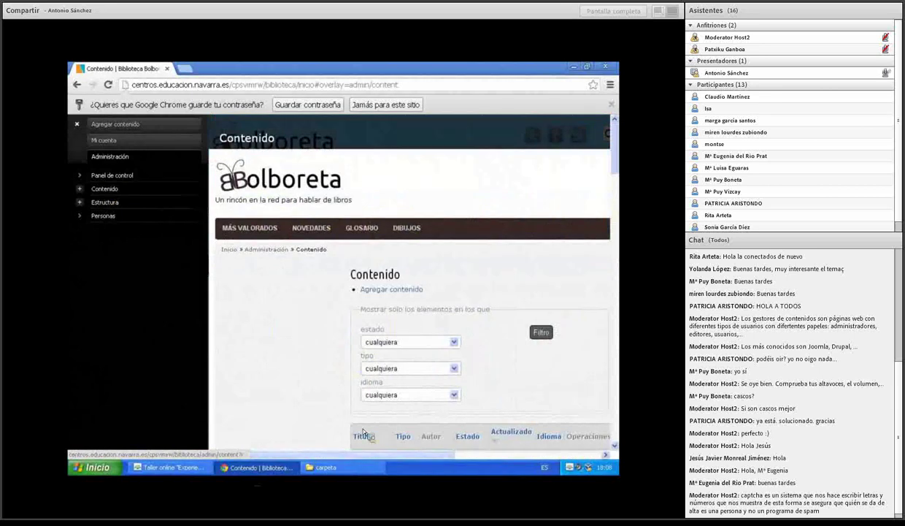
left_click_drag(355, 453, 442, 453)
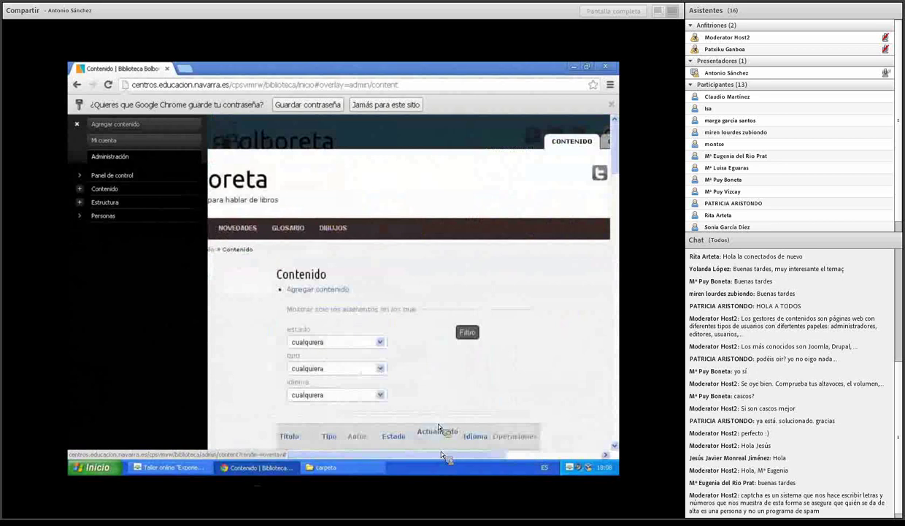
mouse_move(626, 172)
left_mouse_down()
mouse_move(626, 285)
mouse_move(626, 178)
left_mouse_up()
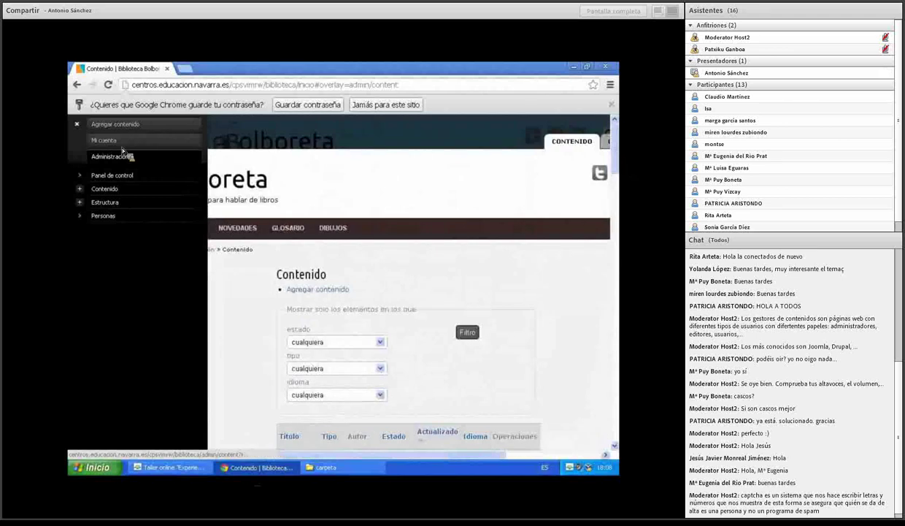
Choose Libro under Agregar contenido to get an empty Crear Libro form
left_click_drag(257, 453, 243, 454)
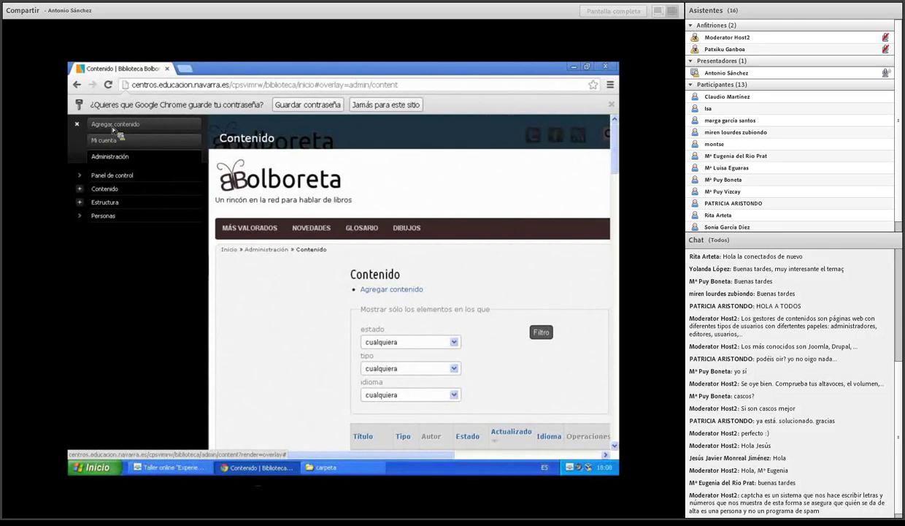
left_click(121, 129)
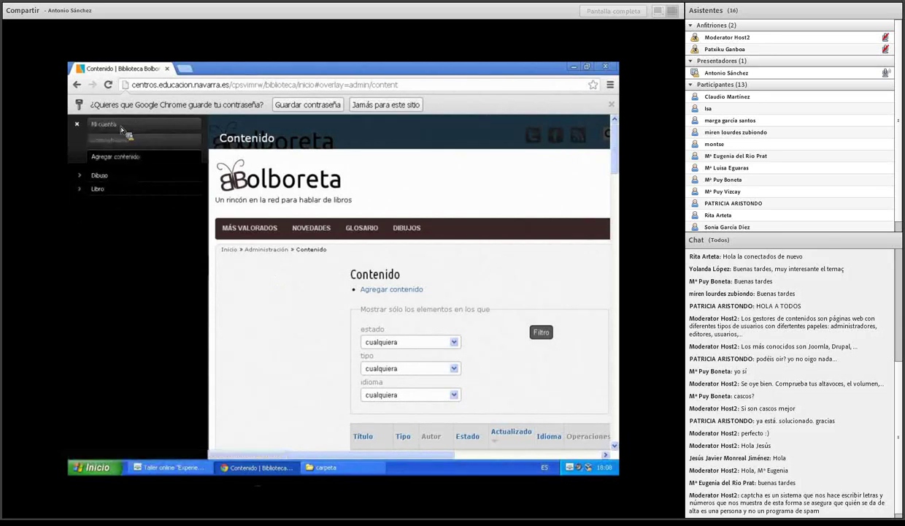
left_click(117, 189)
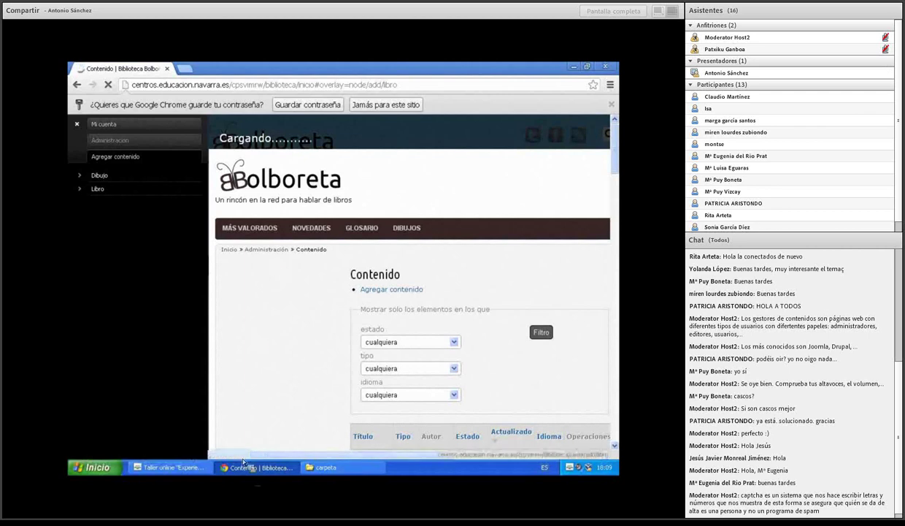
Close the admin sidebar, look over the Crear Libro form, and enter 'Tio lobo' as Título
left_click(77, 124)
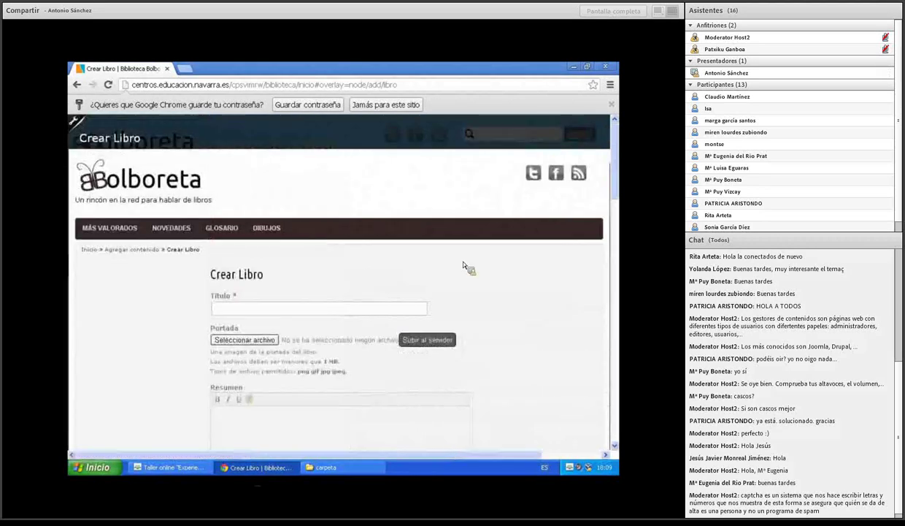
scroll(621, 192, "down", 1)
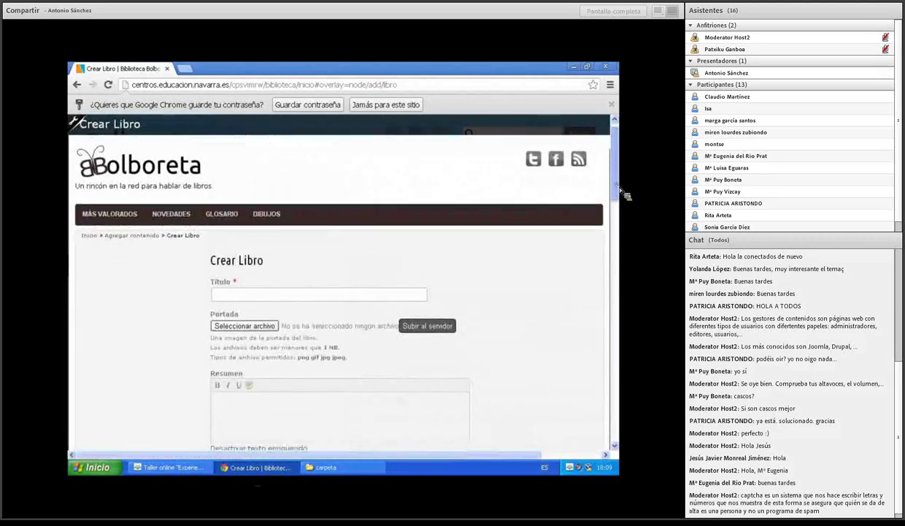
scroll(621, 193, "down", 3)
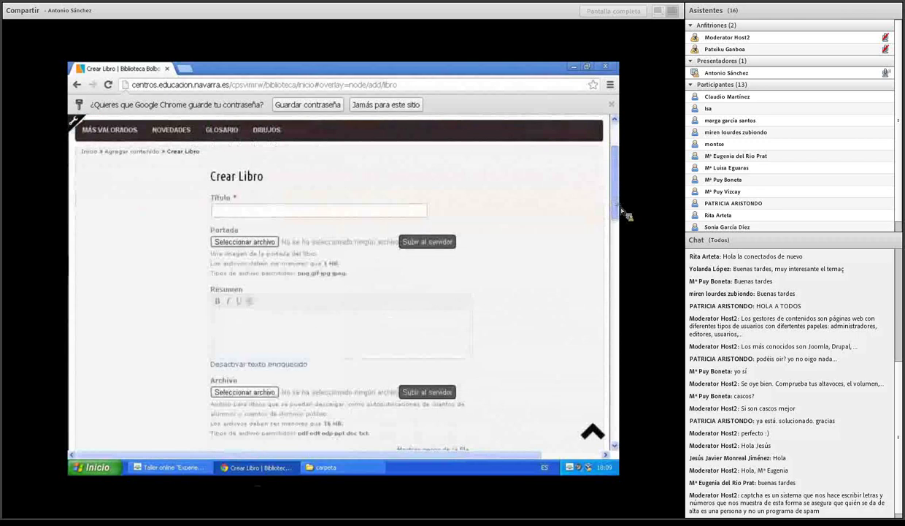
scroll(621, 215, "down", 1)
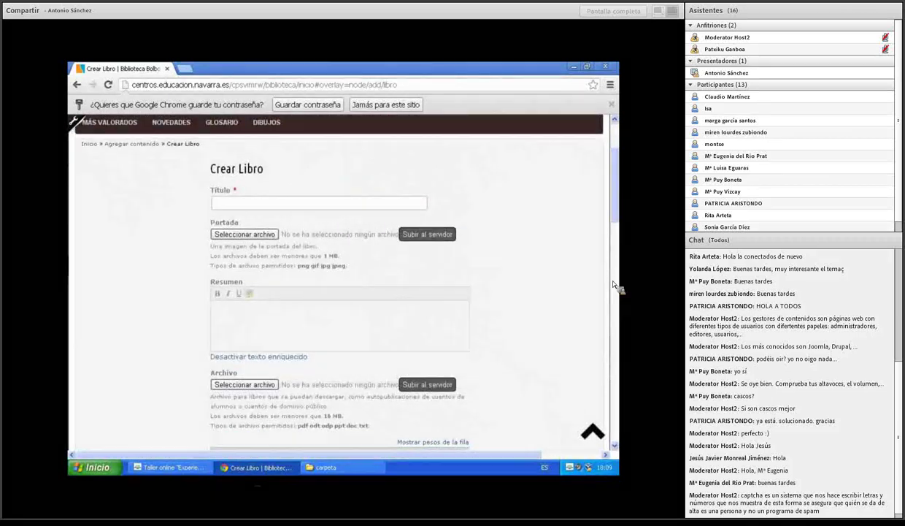
left_click_drag(615, 150, 599, 420)
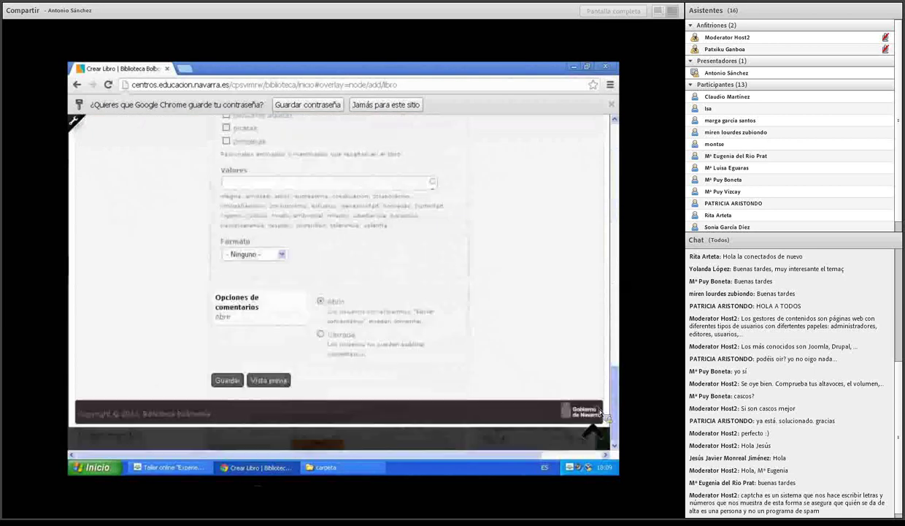
left_click(593, 430)
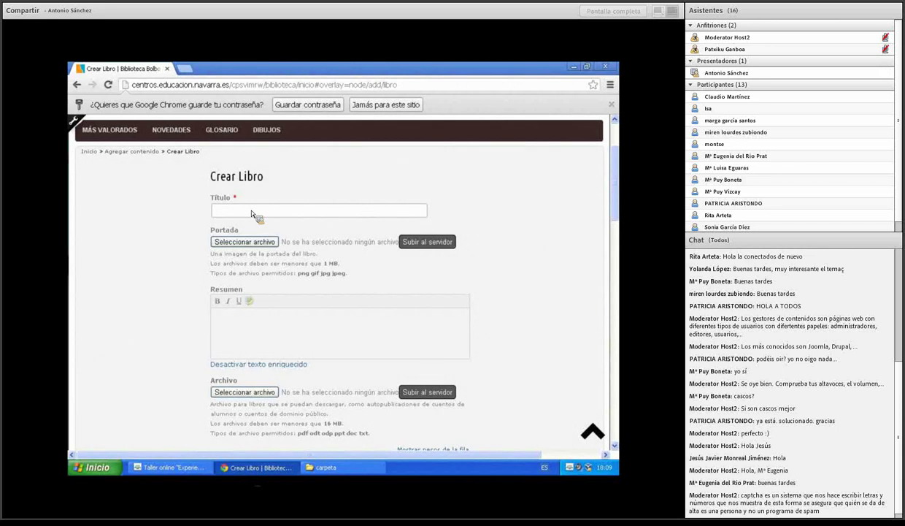
left_click(229, 212)
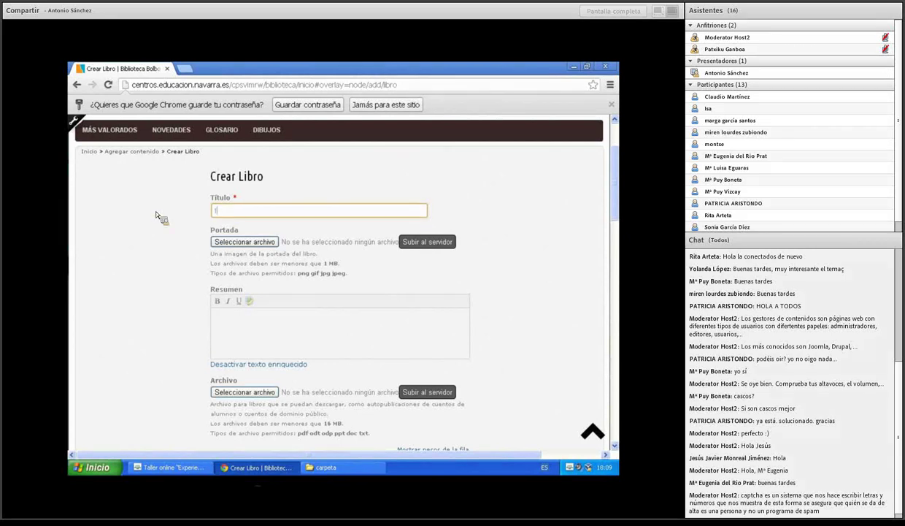
type("Tio lobo")
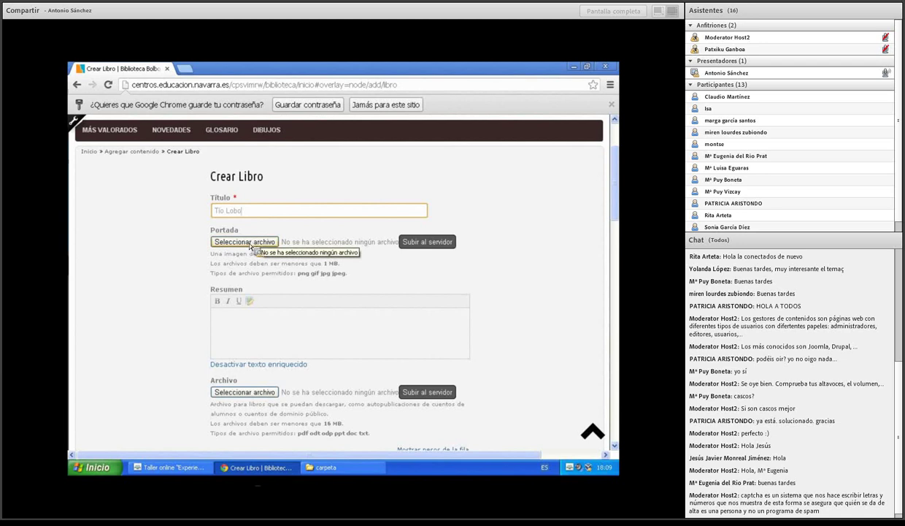
In a new tab, search Google Images for 'tio lobo' and preview the cover
left_click(185, 67)
type("goo")
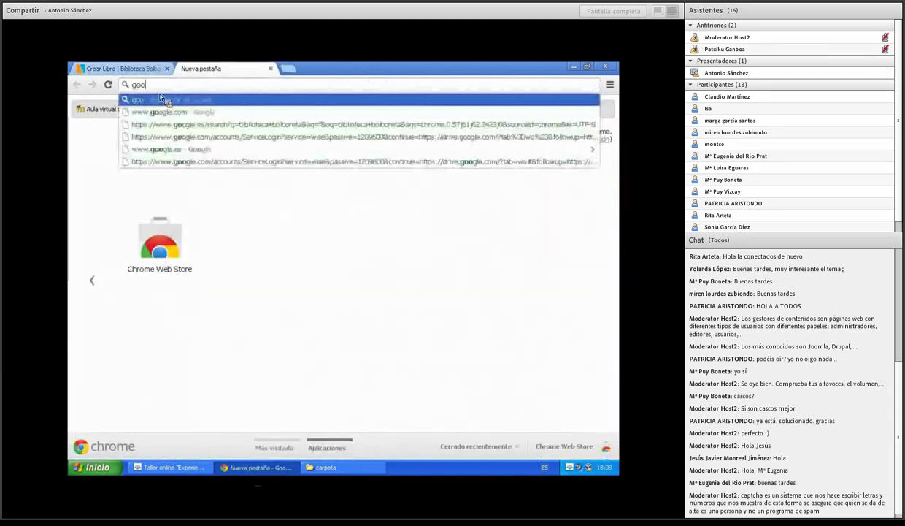
type("gle.com")
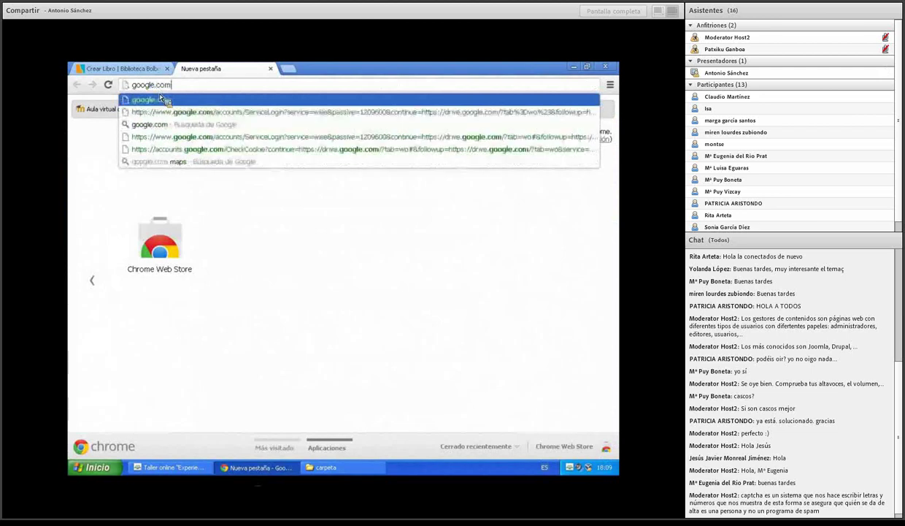
key("Return")
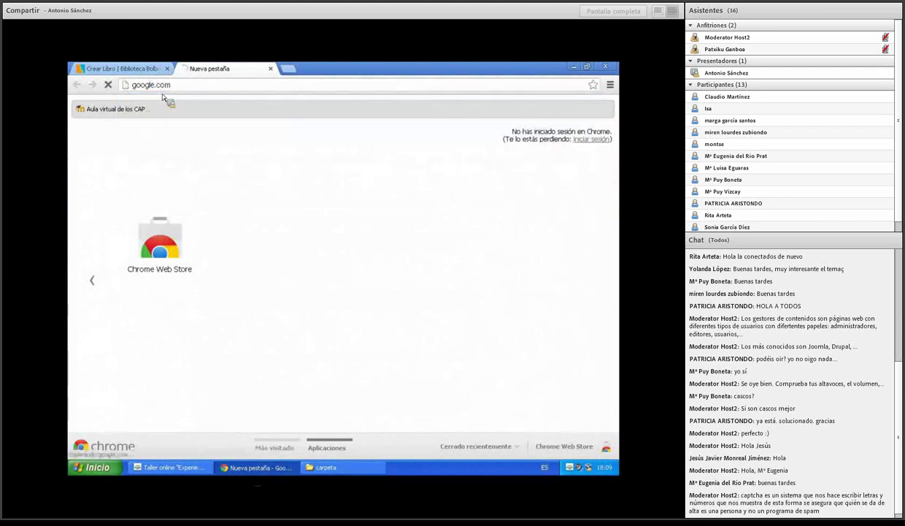
type("t")
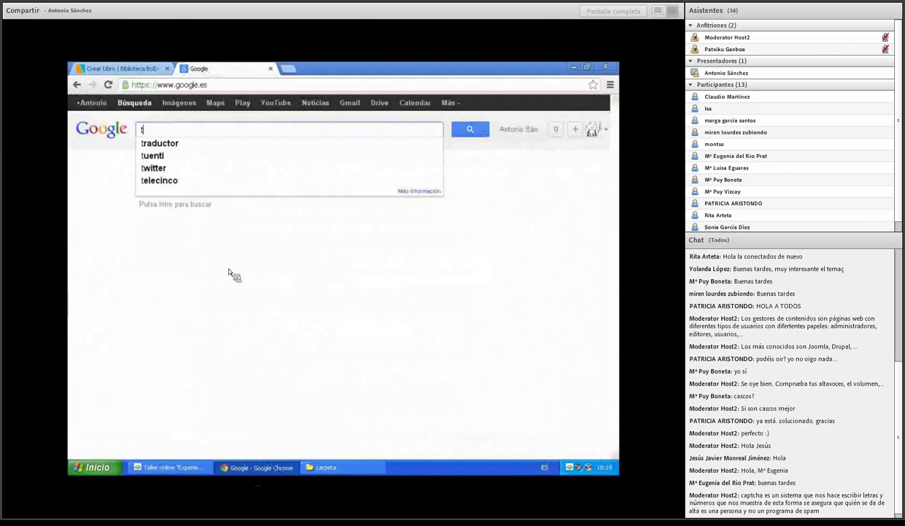
type("io lobo")
key("Return")
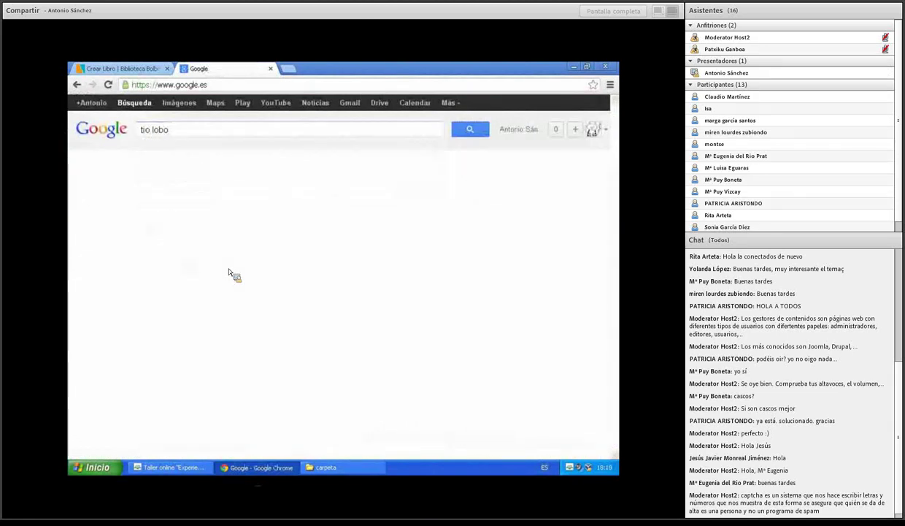
left_click(179, 103)
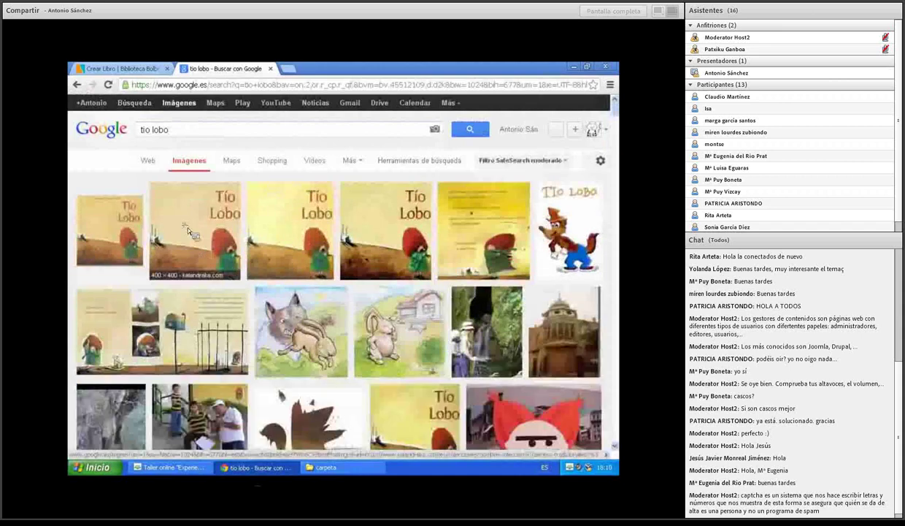
left_click(189, 232)
Save the cover image to the desktop as tio-lobo-ES.jpg
right_click(249, 290)
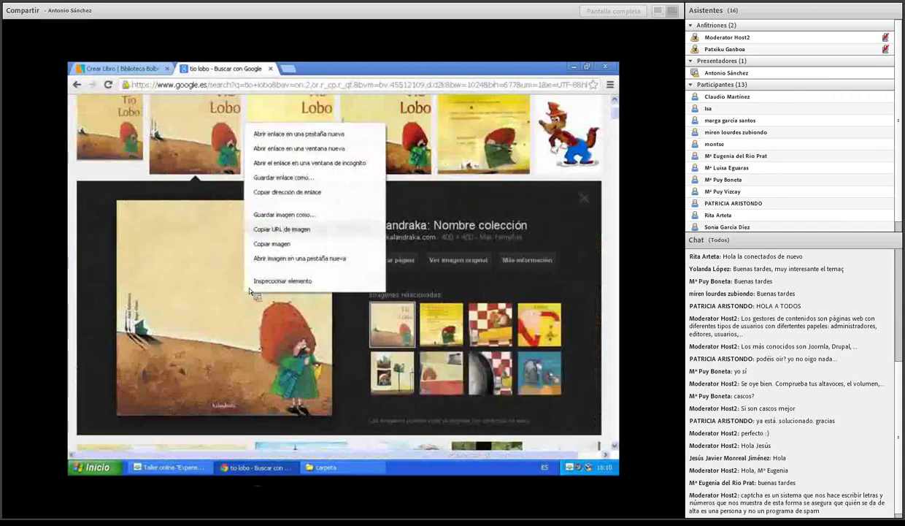
left_click(285, 178)
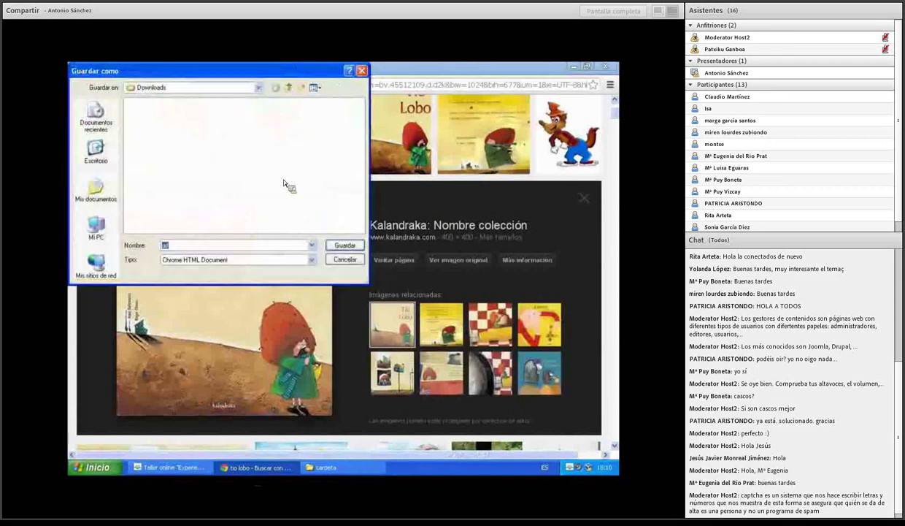
left_click(310, 261)
left_click(344, 259)
right_click(210, 319)
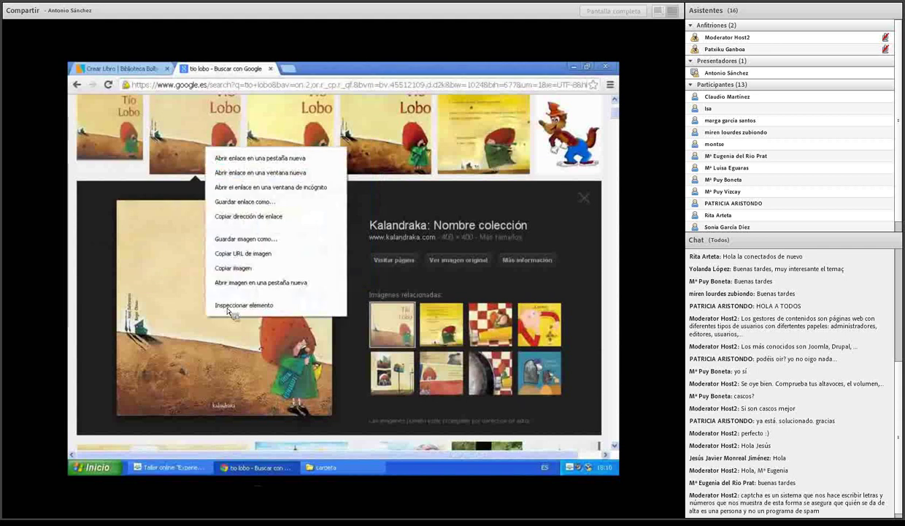
left_click(241, 250)
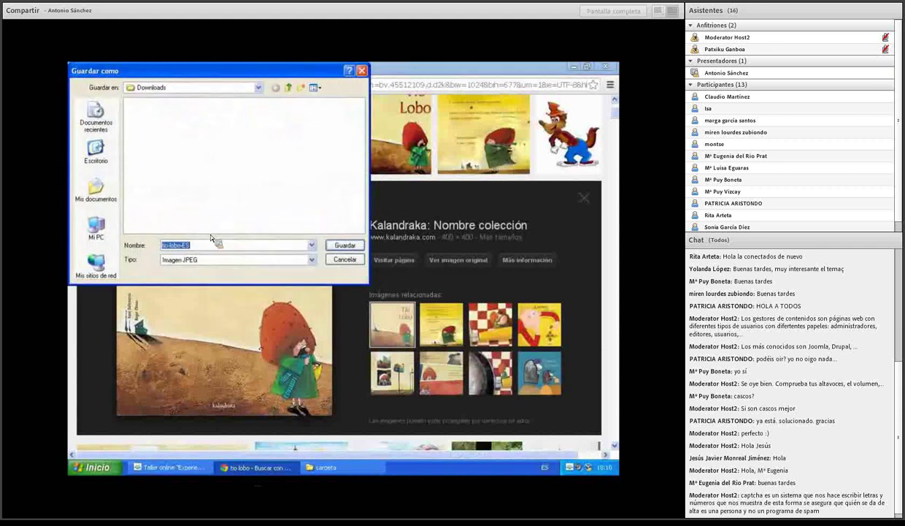
left_click(348, 247)
left_click(289, 87)
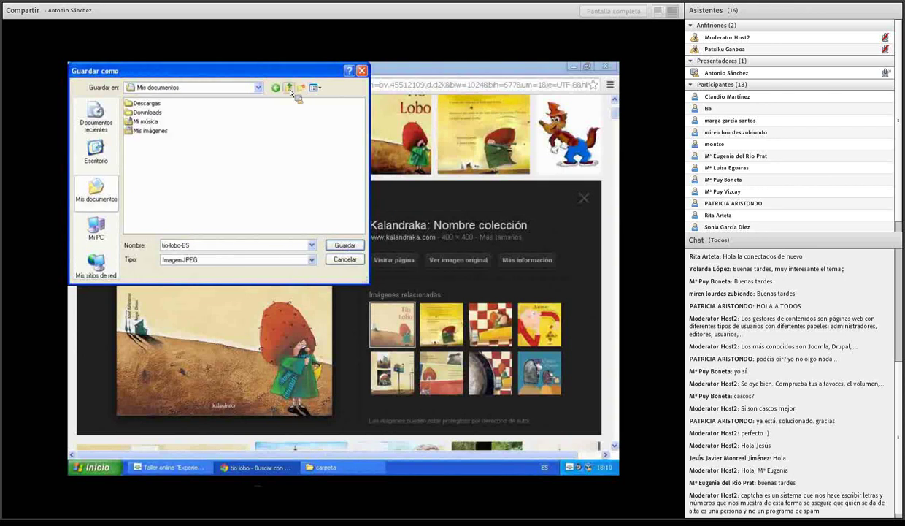
left_click(289, 88)
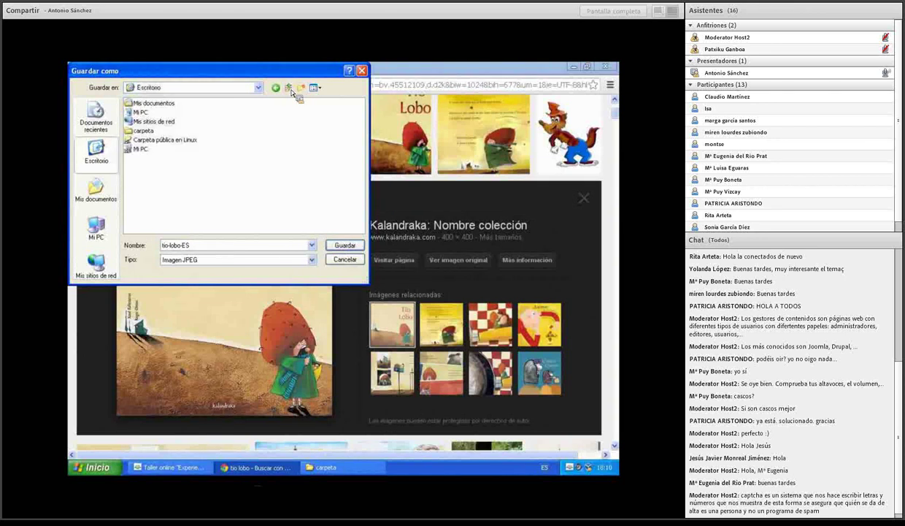
left_click(345, 245)
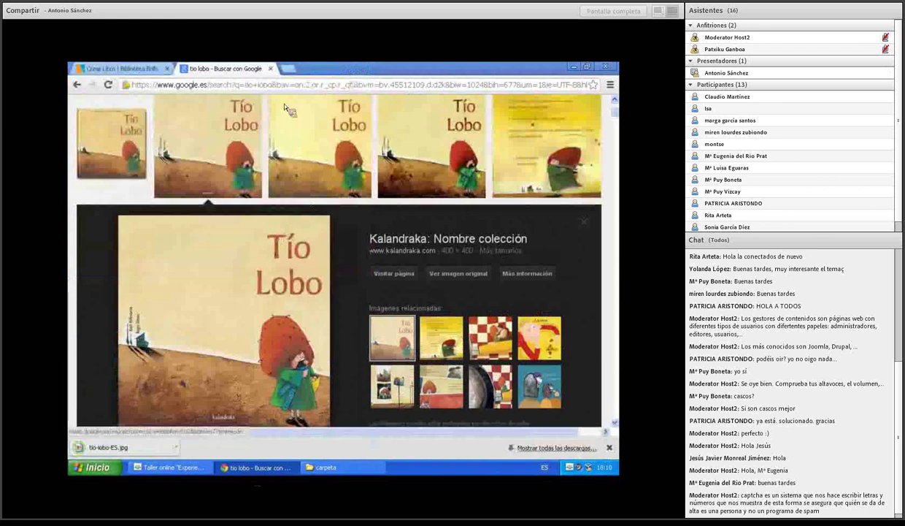
Back in the book form, upload tio-lobo-ES from Escritorio as the Portada image
left_click(271, 68)
left_click(244, 242)
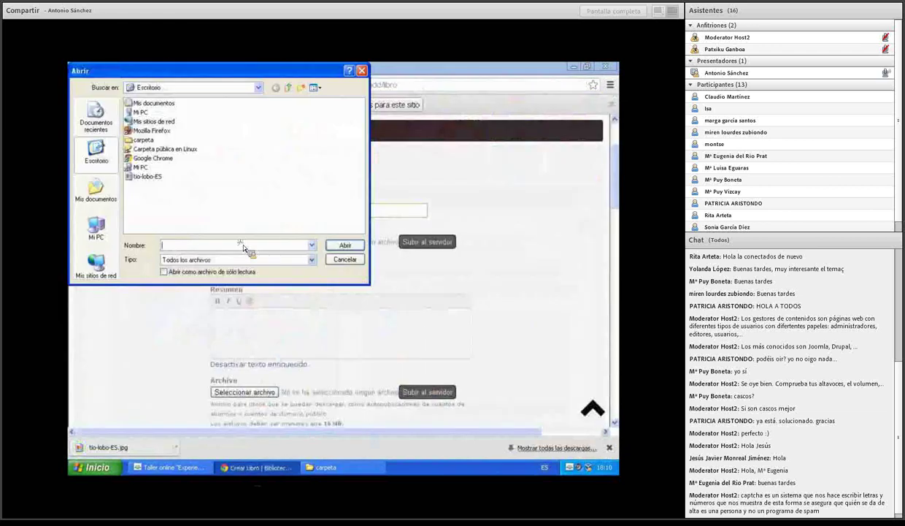
left_click(147, 175)
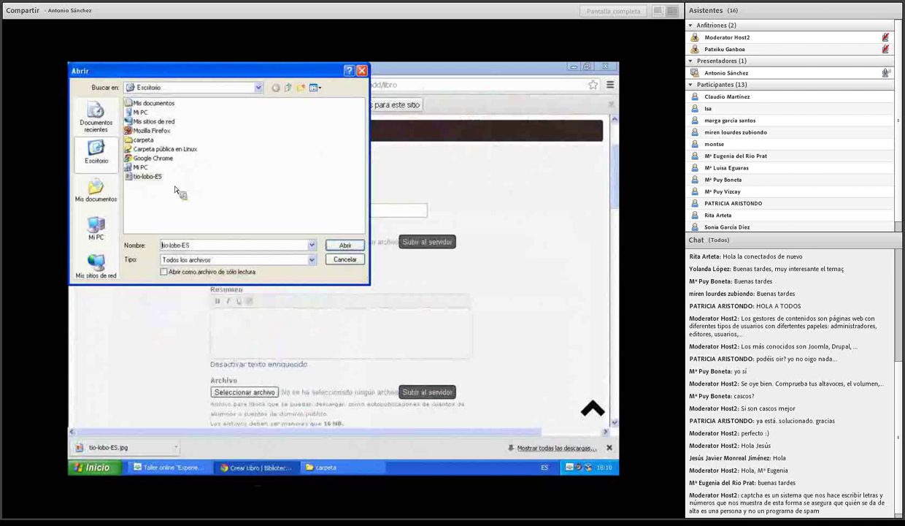
left_click(349, 246)
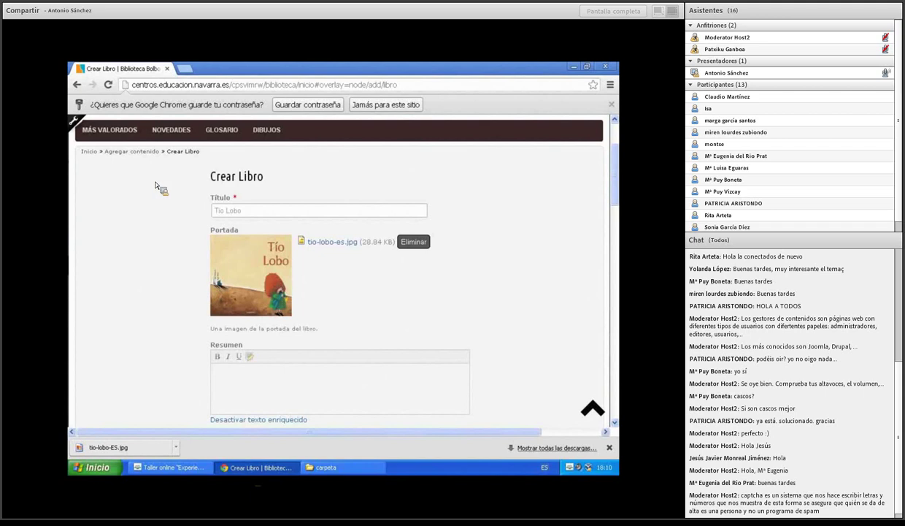
Type the Resumen '¿Qué le pasará cuando Tío Lobo descubra que Carmela cambió los buñuelos por mierda de bunro?'
left_click(263, 392)
type("¿Qué")
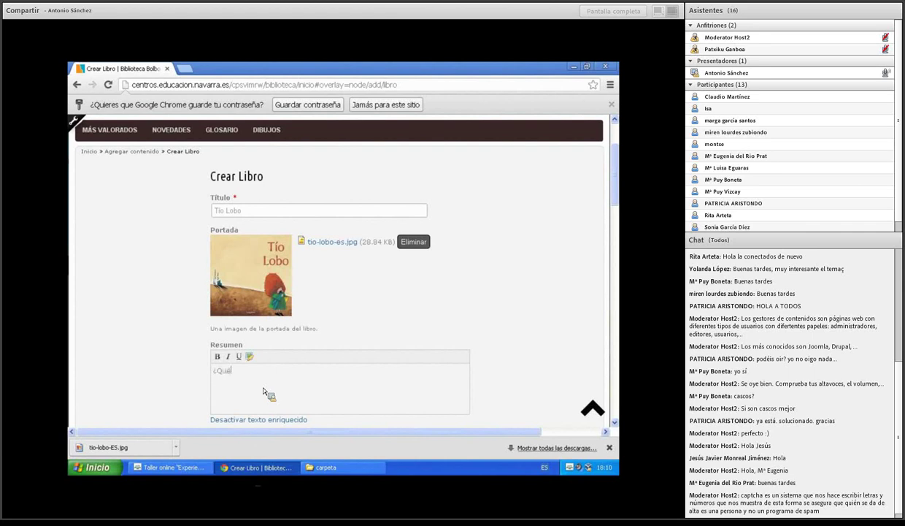
type(" le pasará cuando Tío Lobo descubra qu")
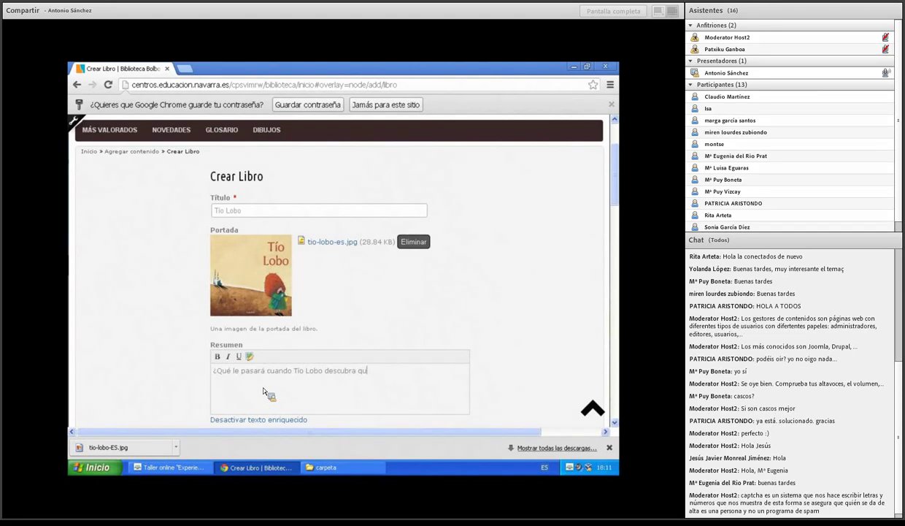
type("e Carmela")
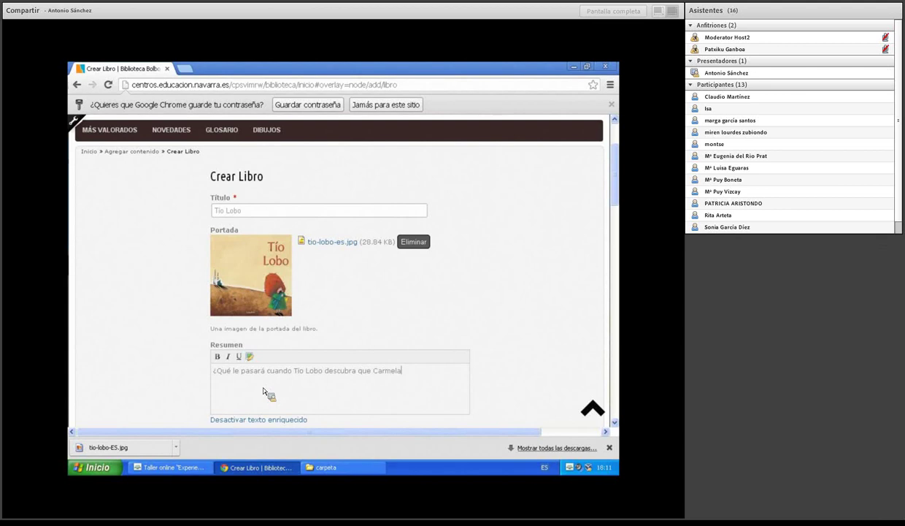
type(" cambi")
type("ió los buñuelos por mierda")
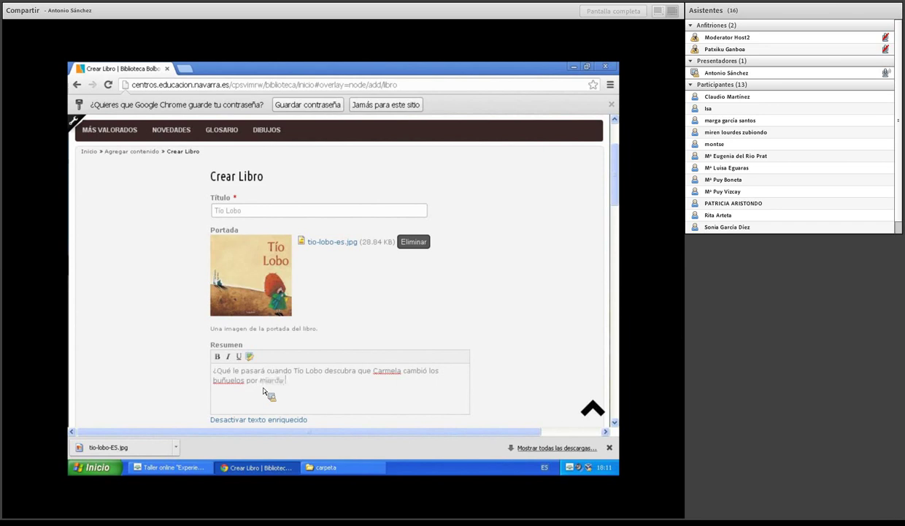
type(" de bunro?")
scroll(156, 348, "down", 1)
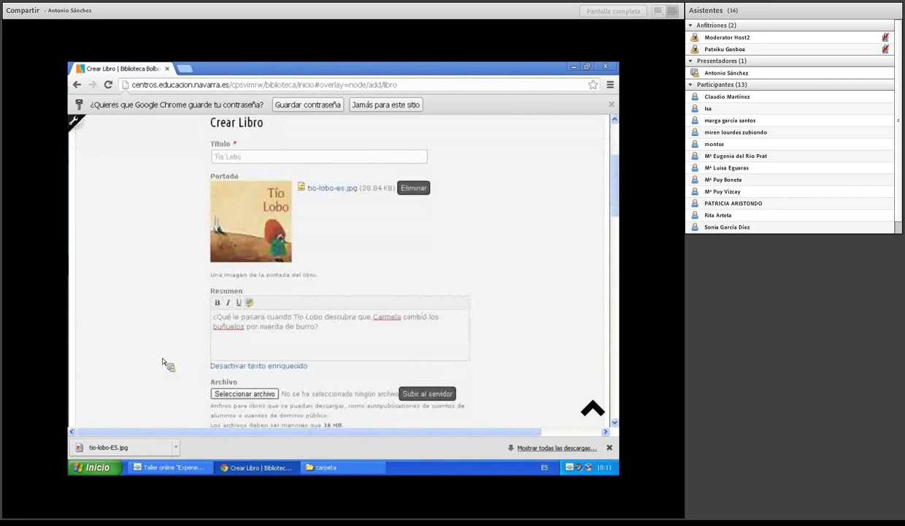
scroll(157, 346, "down", 3)
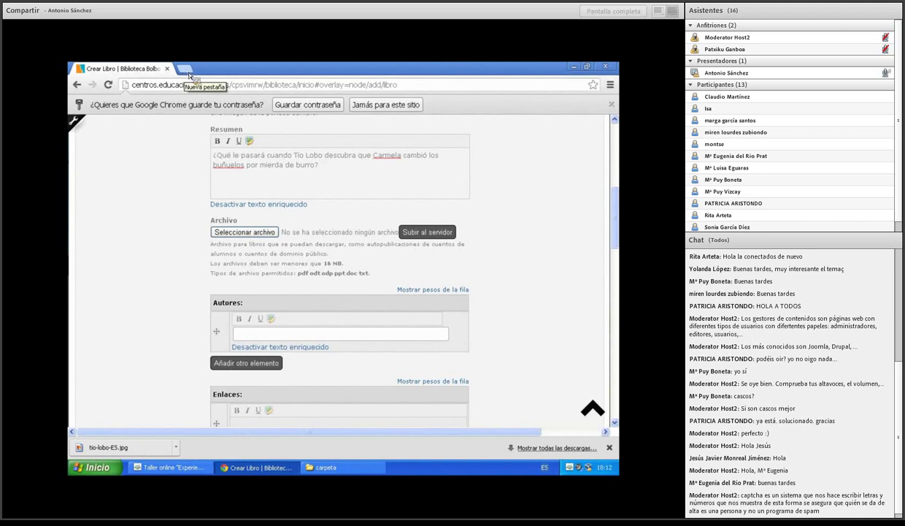
Enter the authors 'Xosé Ballesteros' and 'IRoger Olmos' in two Autores fields
scroll(267, 185, "up", 3)
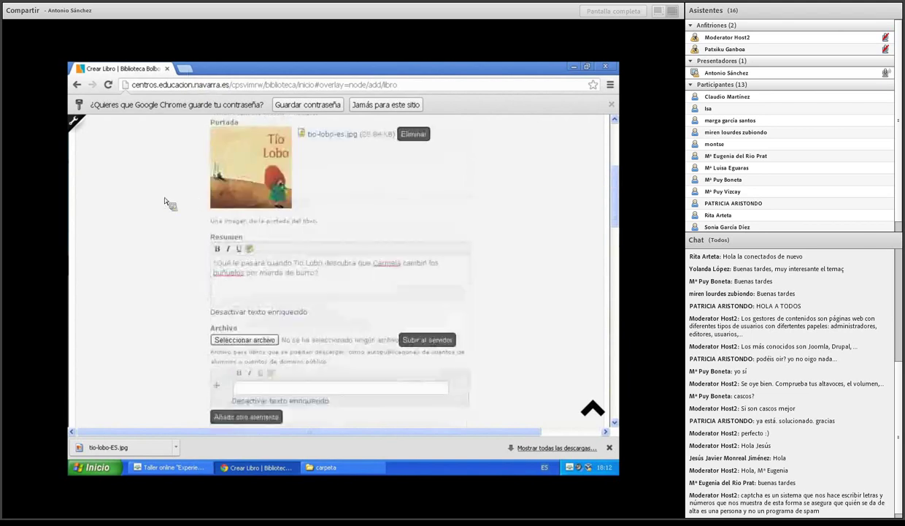
scroll(181, 202, "down", 4)
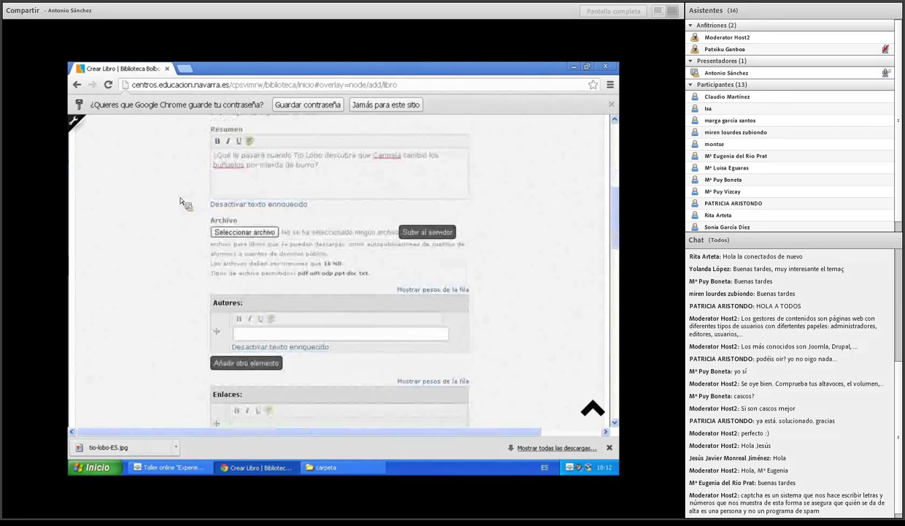
scroll(184, 200, "up", 1)
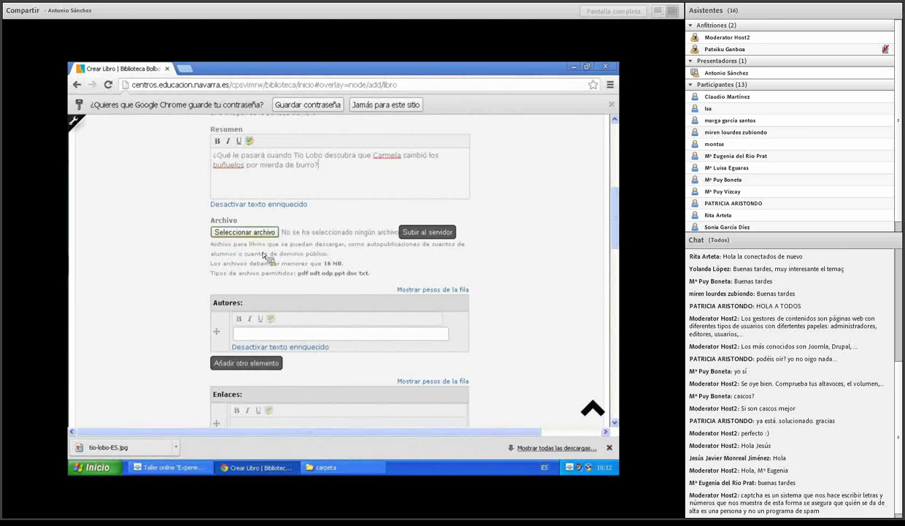
scroll(172, 304, "down", 3)
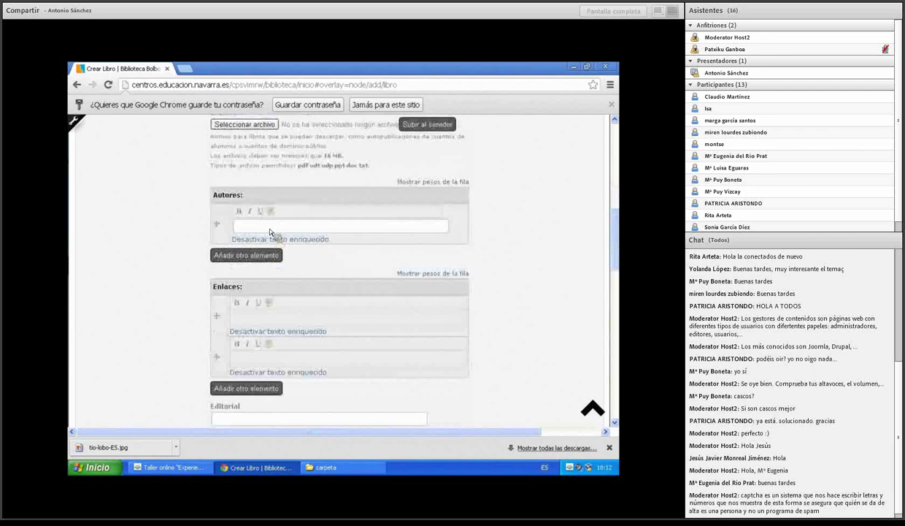
left_click(269, 231)
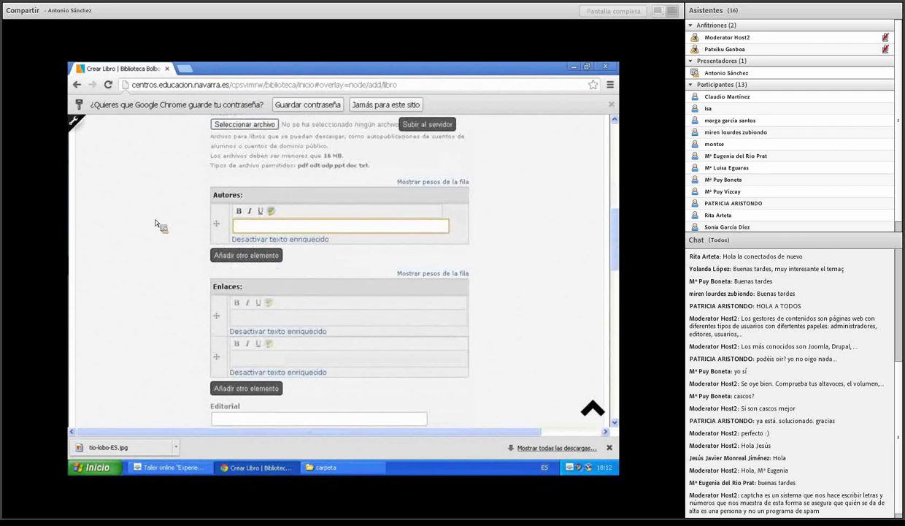
type("Xosé Ballesteros")
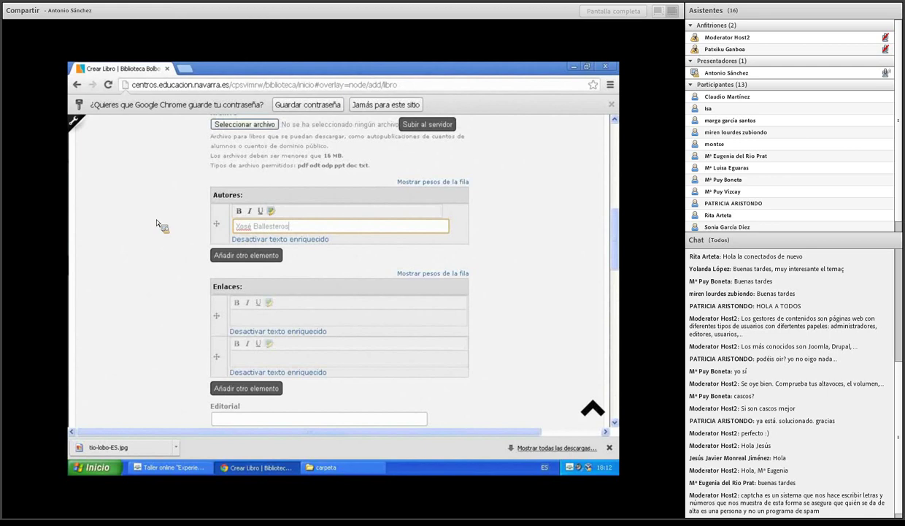
left_click(238, 259)
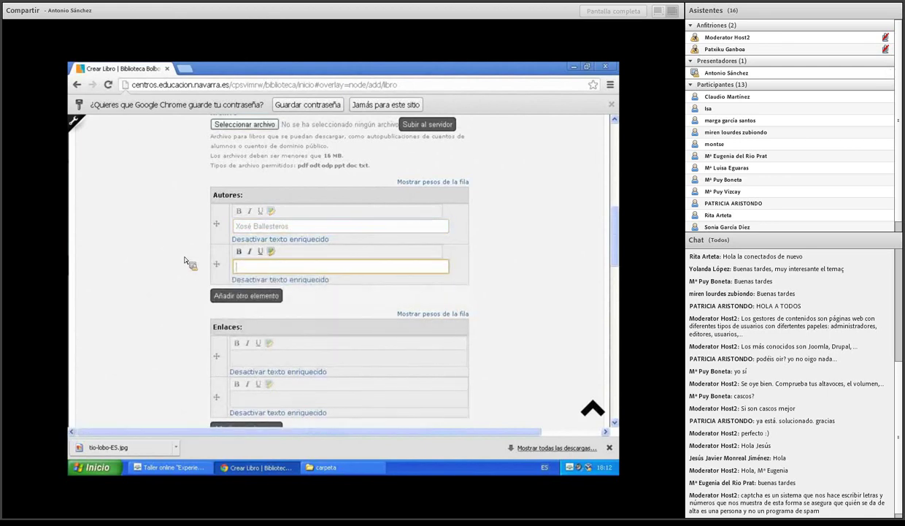
type("I")
type("Roger Olmo")
type("s")
Place the caret in the first Enlaces field and open a new blank browser tab
scroll(166, 260, "down", 1)
scroll(166, 262, "down", 2)
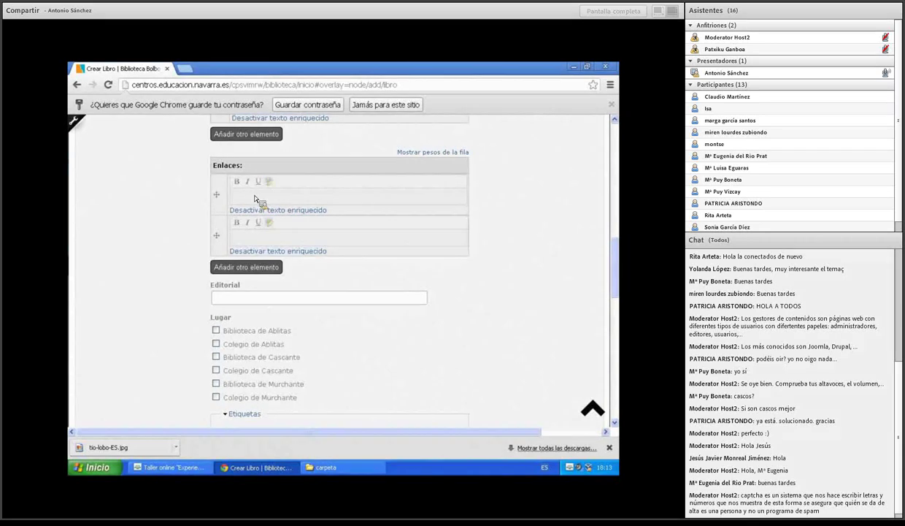
left_click(255, 198)
left_click(185, 68)
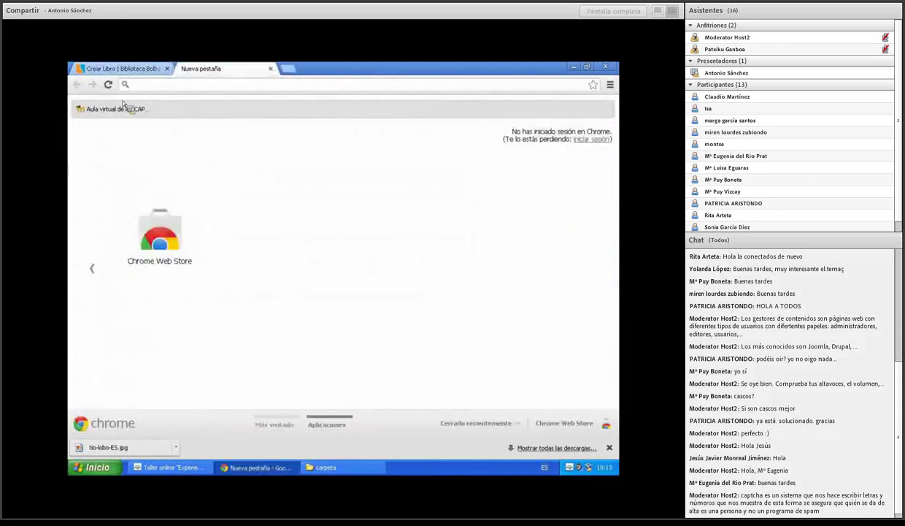
Search Google for 'xosé ballesteros' and open the CRTVG interview with the author
type("xos")
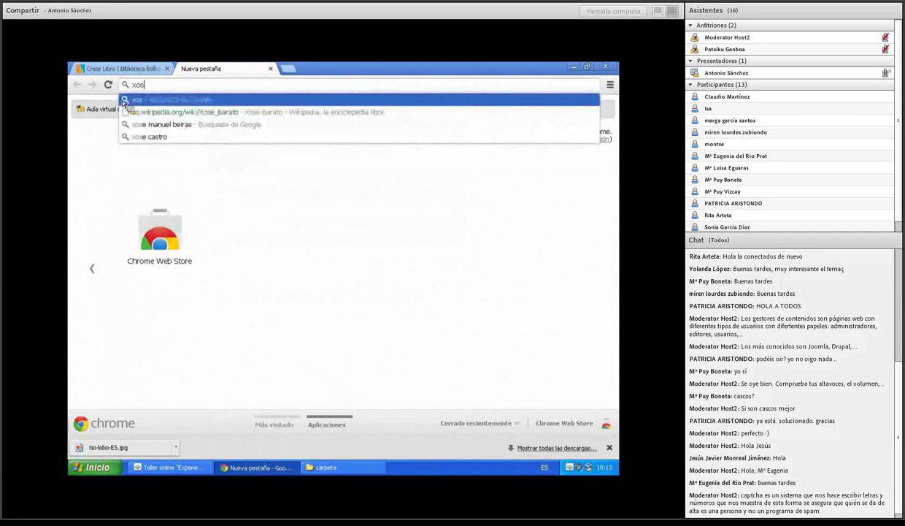
type("é ba")
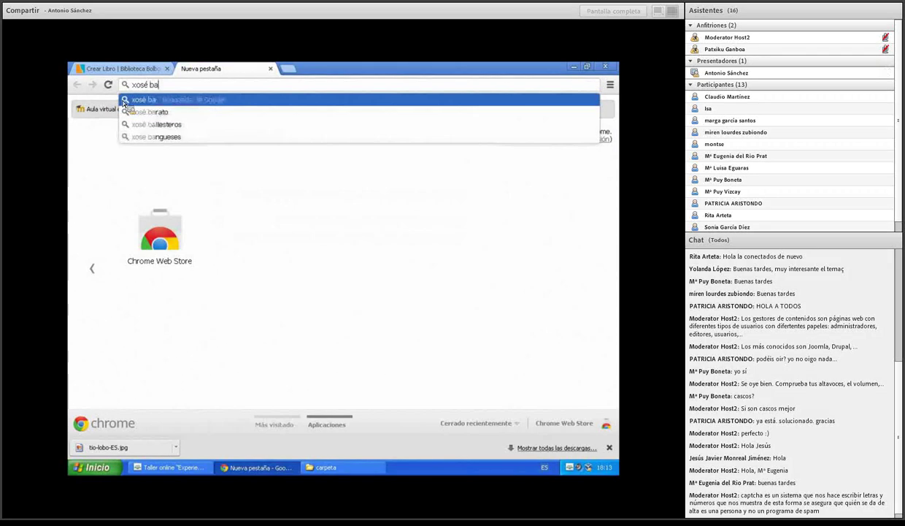
type("llesteros")
key("Return")
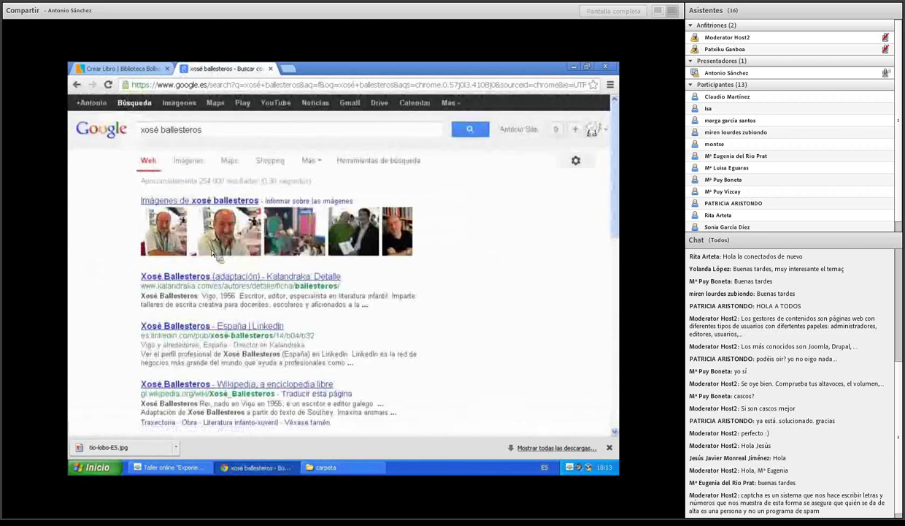
scroll(125, 300, "down", 6)
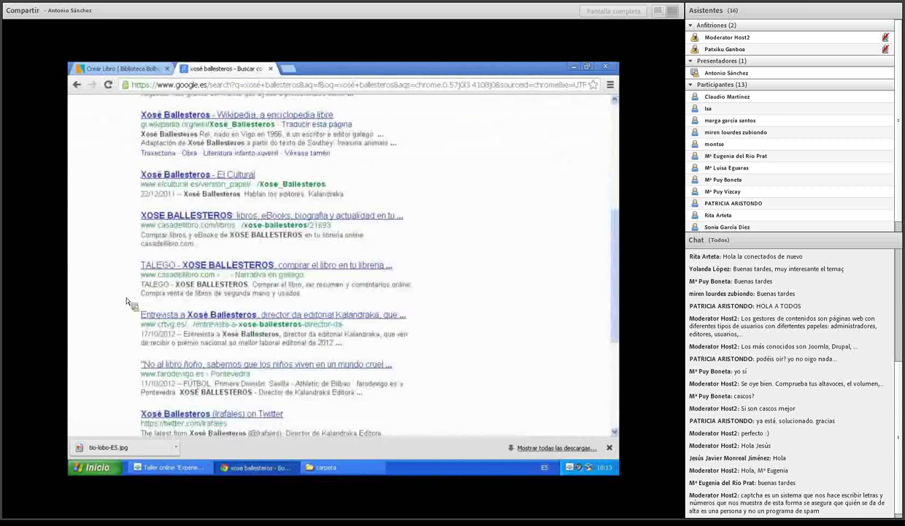
scroll(126, 299, "down", 1)
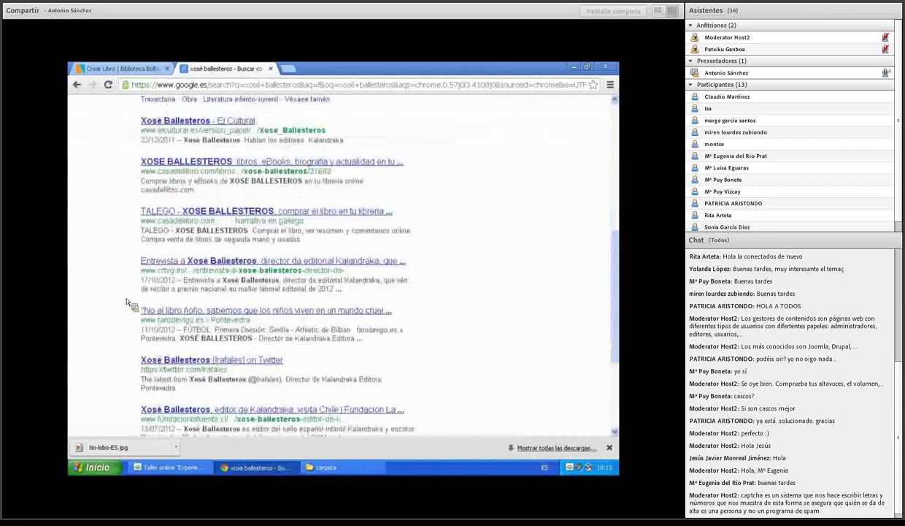
left_click(245, 261)
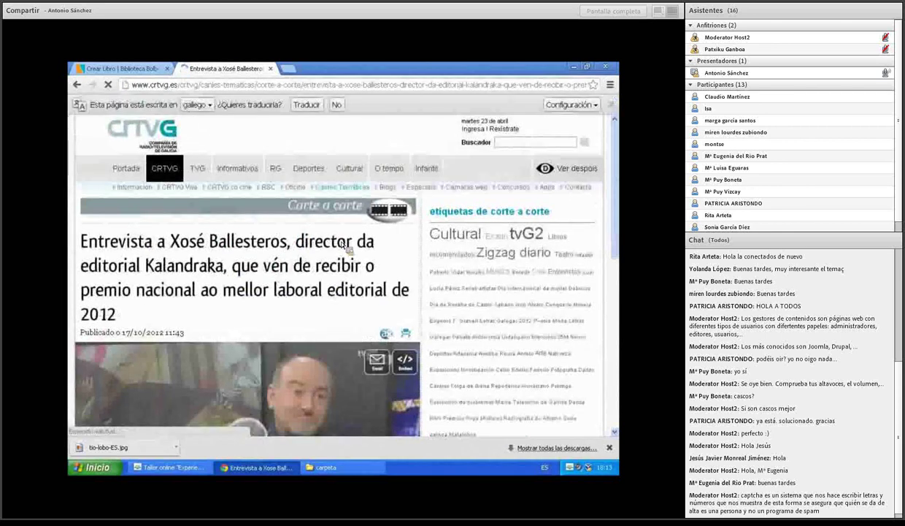
Copy the CRTVG interview page's web address
left_click(196, 88)
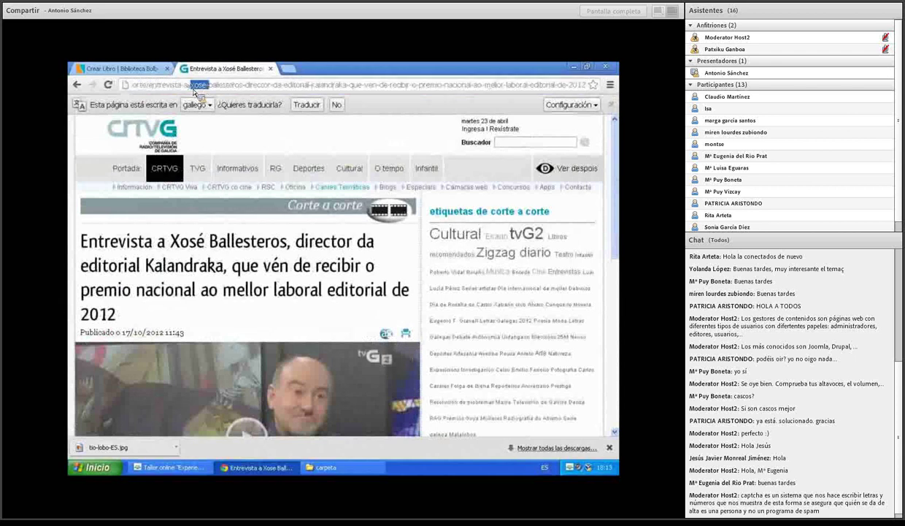
right_click(192, 90)
left_click(208, 135)
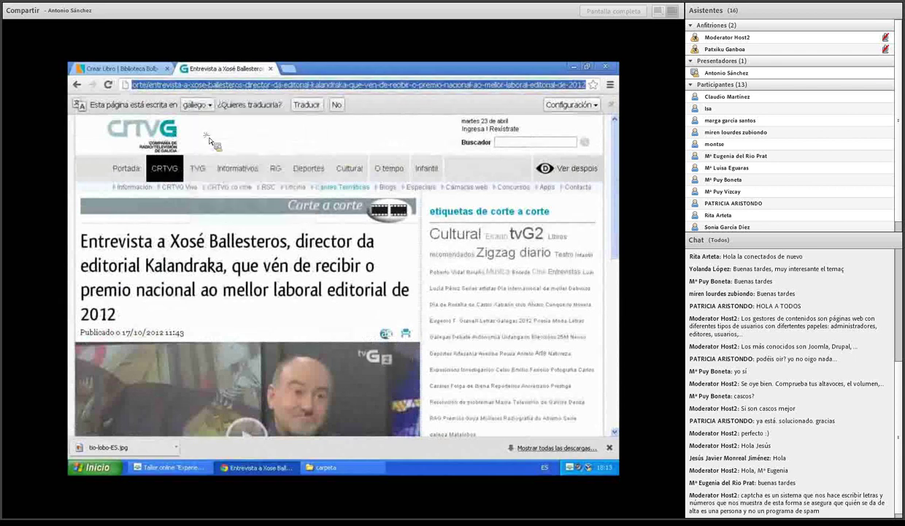
Enter 'Entrevista al autor' in the Enlaces field of the book form and select it for linking
left_click(143, 71)
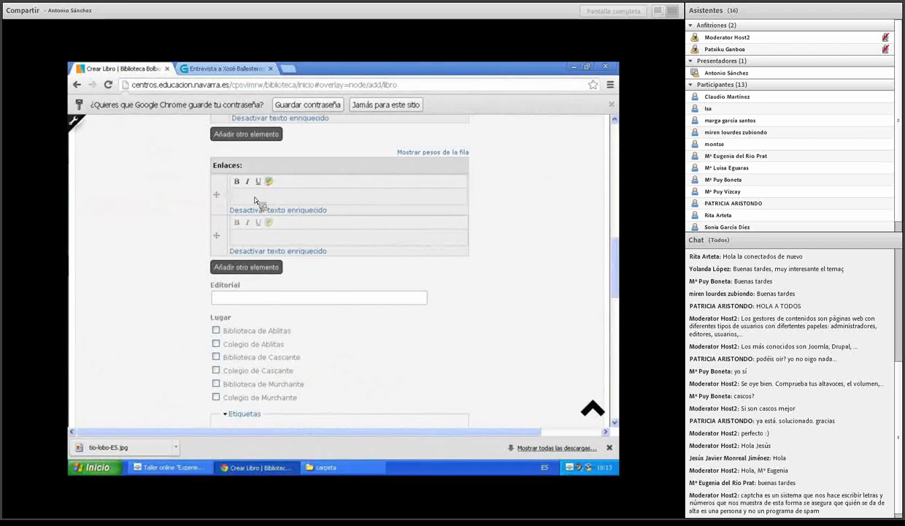
type("E")
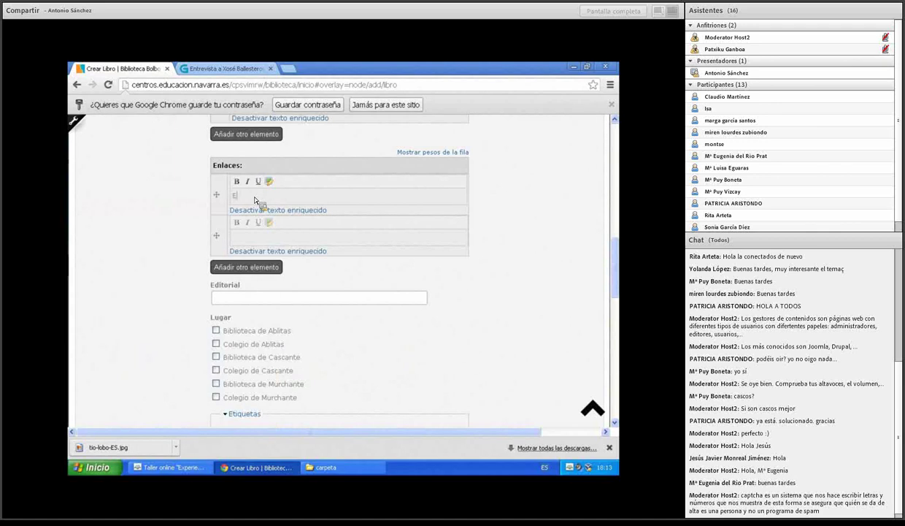
type("ntrevista al autor")
left_click_drag(297, 195, 231, 196)
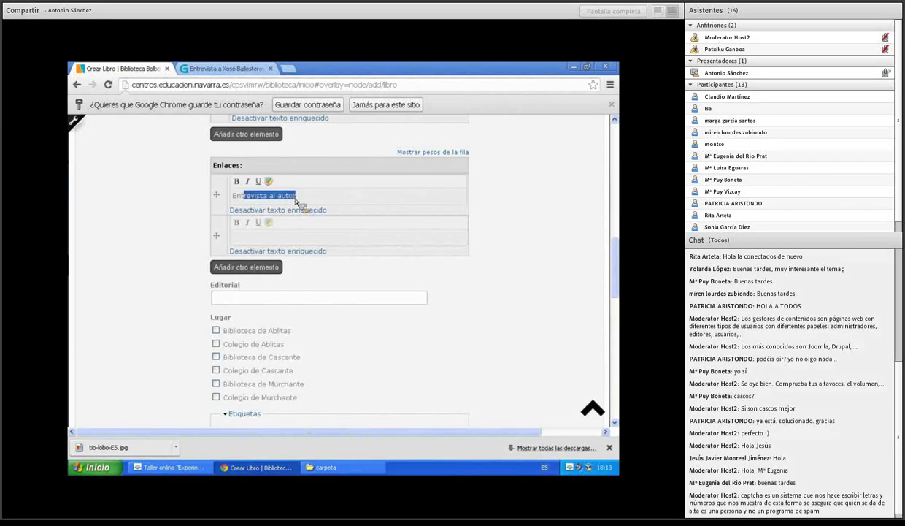
left_click(270, 182)
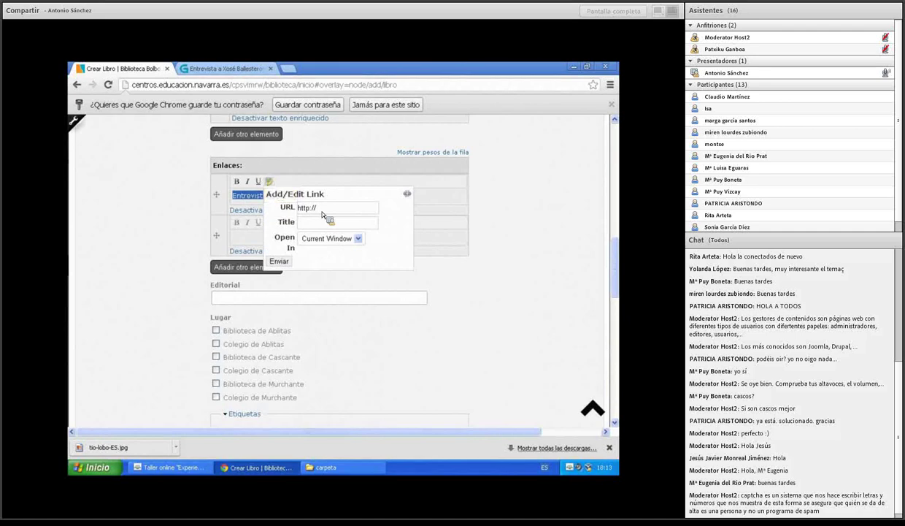
Link it to the pasted CRTVG interview address with the title 'entrevista al autor'
type("y")
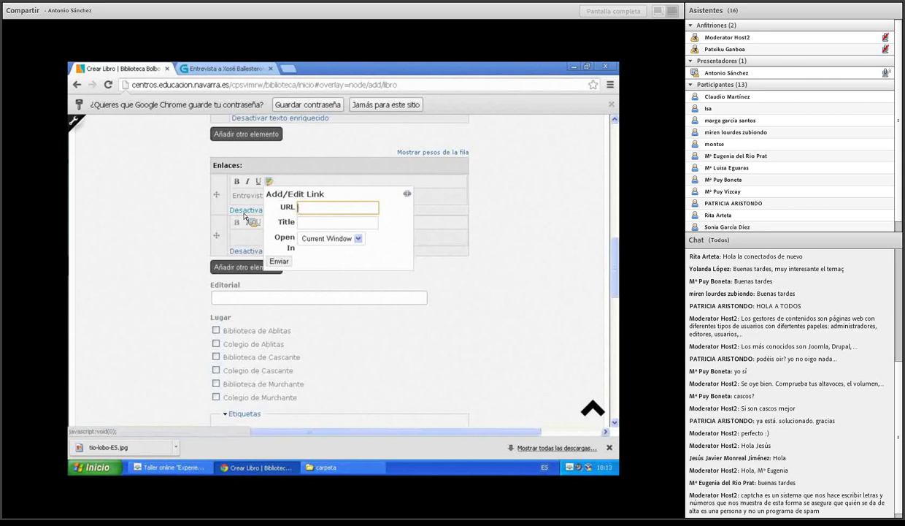
left_click_drag(307, 206, 291, 208)
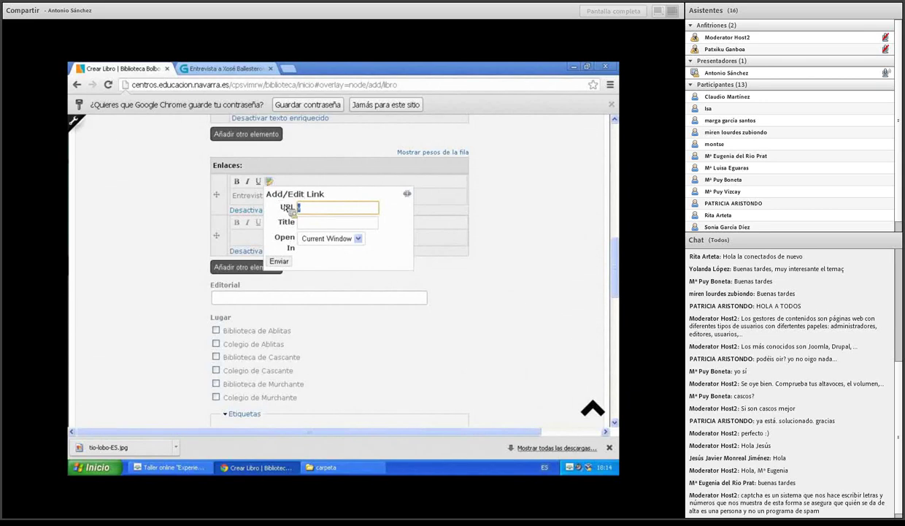
key("BackSpace")
right_click(321, 208)
left_click(343, 285)
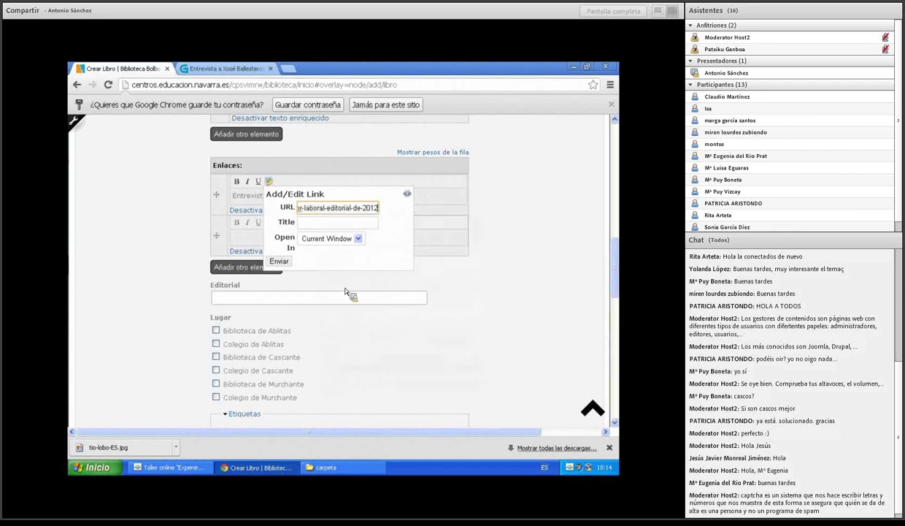
left_click(309, 222)
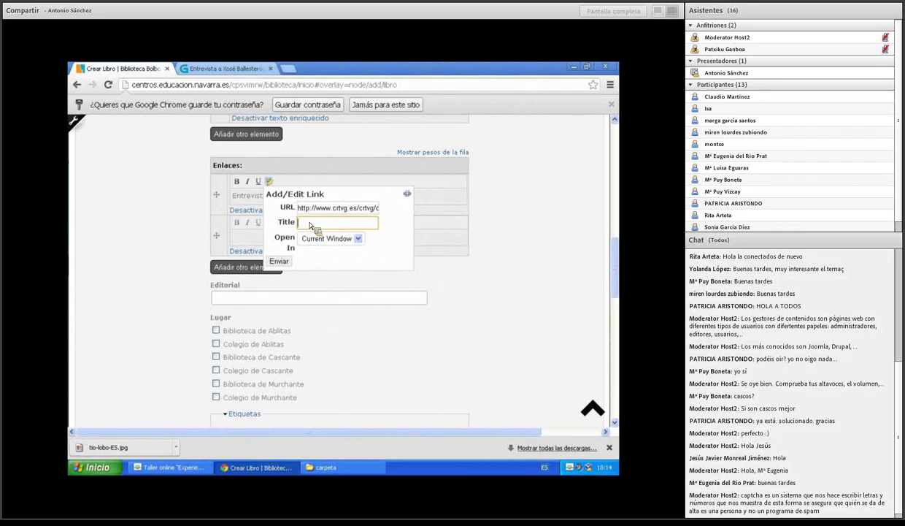
type("entrevista al autor")
left_click(279, 260)
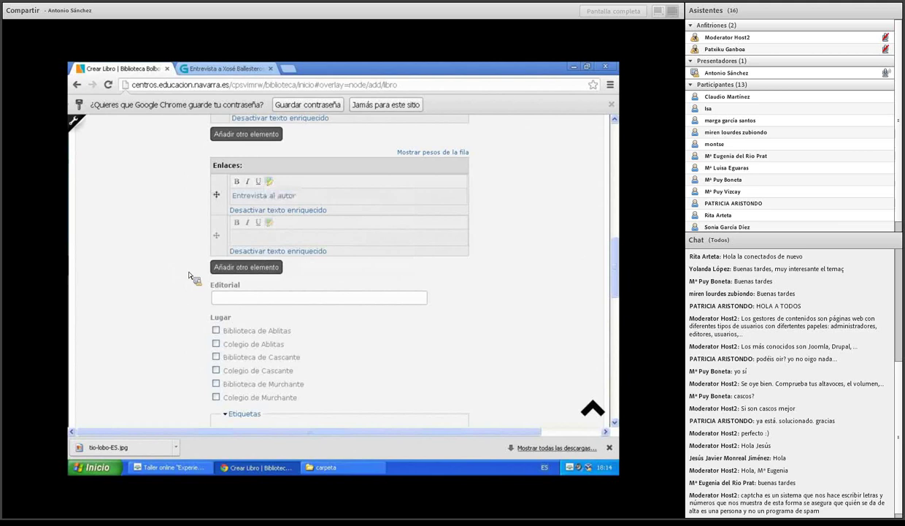
Set the Editorial field to Kalandraka
scroll(187, 311, "down", 3)
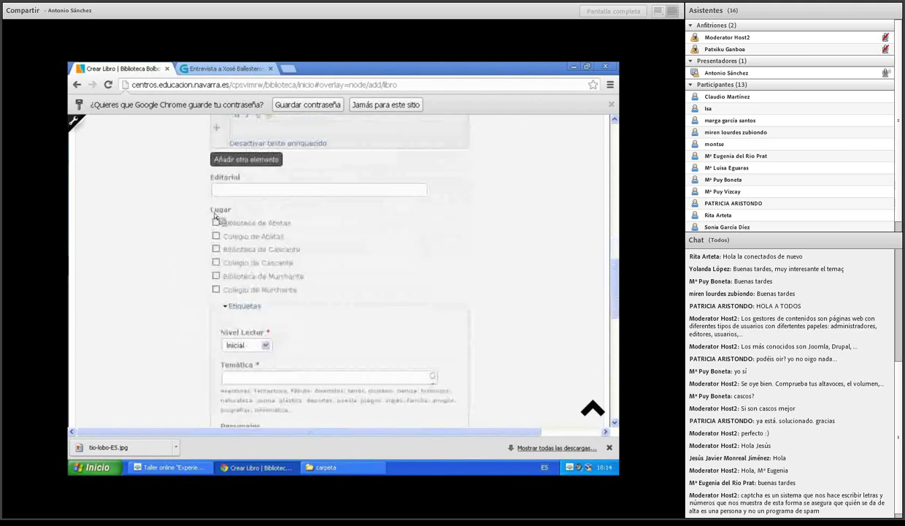
left_click(238, 192)
type("N")
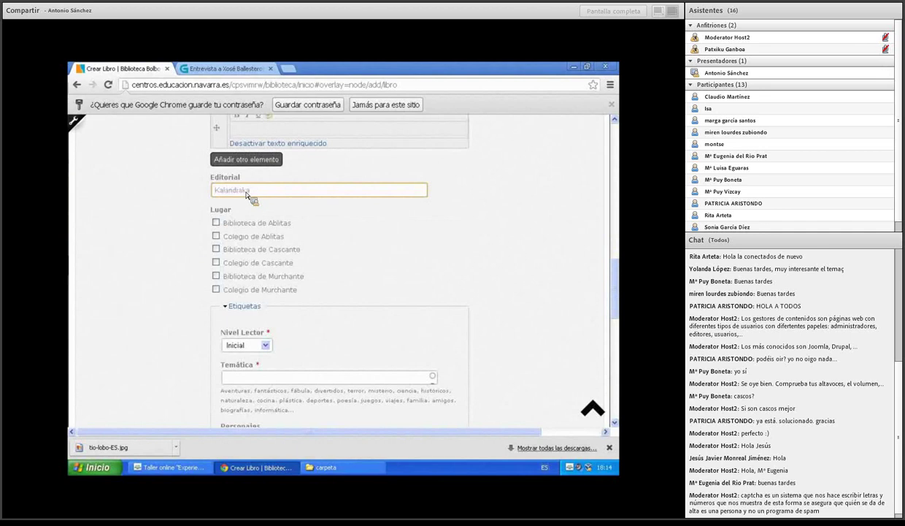
scroll(193, 237, "down", 3)
scroll(195, 241, "up", 2)
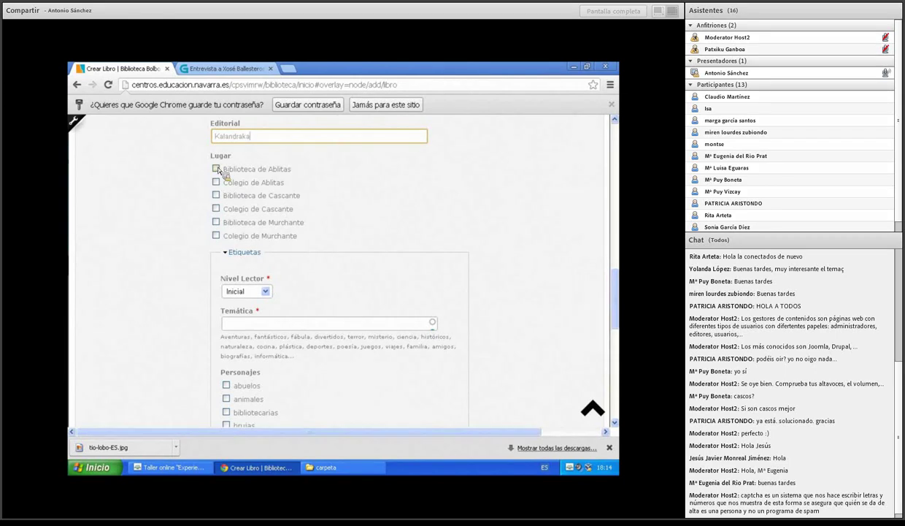
Tick Colegio de Murchante and Biblioteca de Murchante under Lugar
left_click(216, 236)
left_click(216, 222)
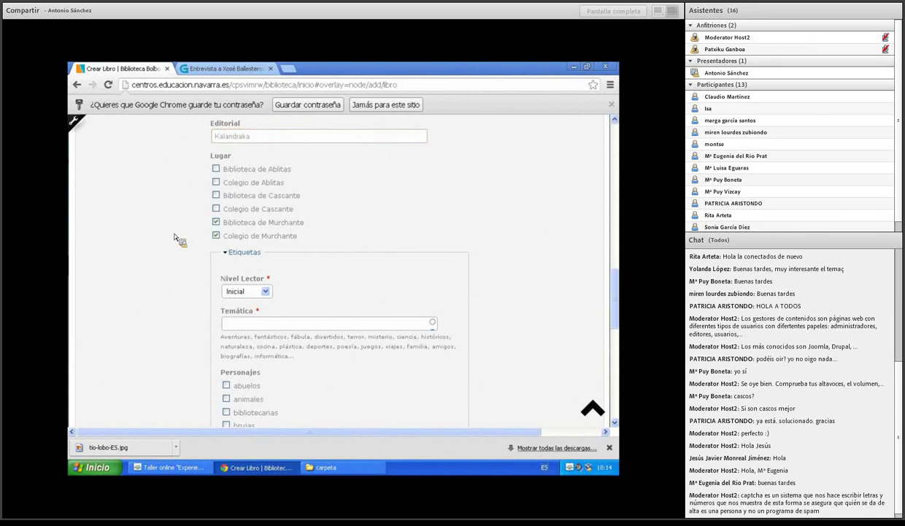
scroll(175, 224, "down", 5)
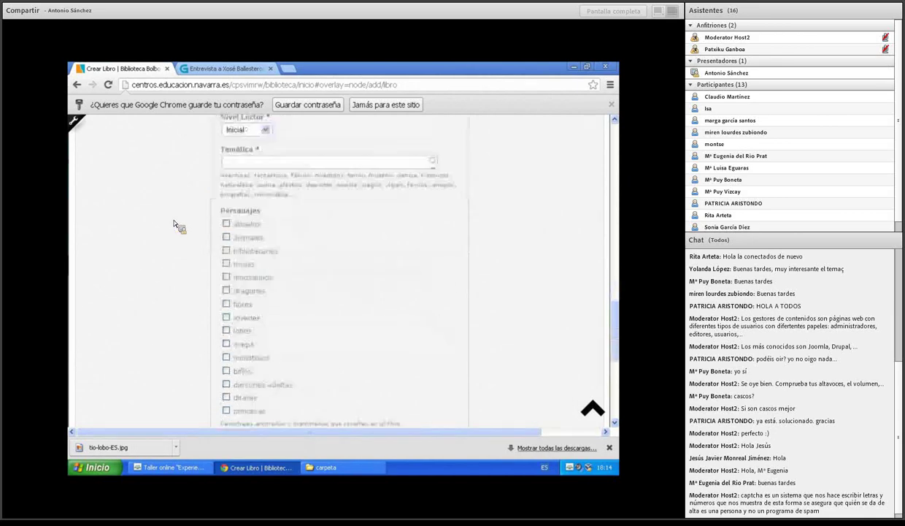
Keep Nivel Lector as Inicial and set Temática to Fábula
scroll(196, 172, "up", 2)
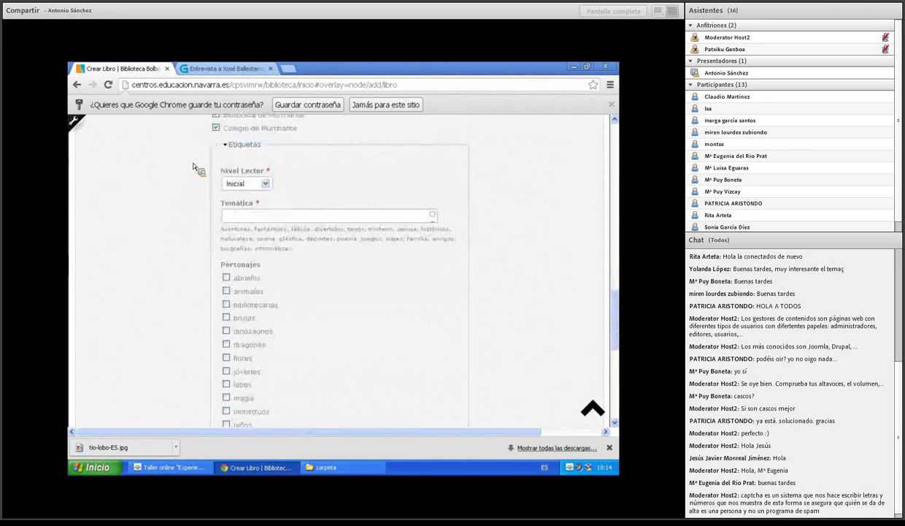
left_click(266, 184)
left_click(269, 188)
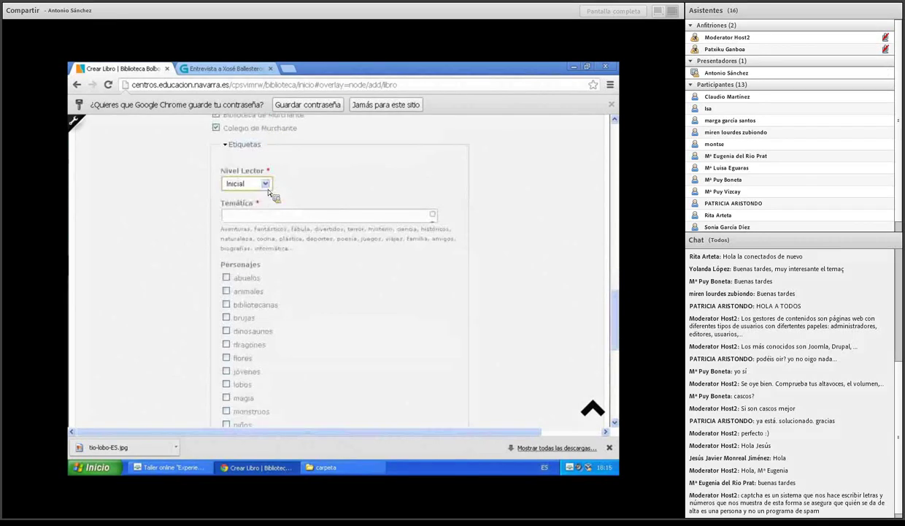
left_click(240, 218)
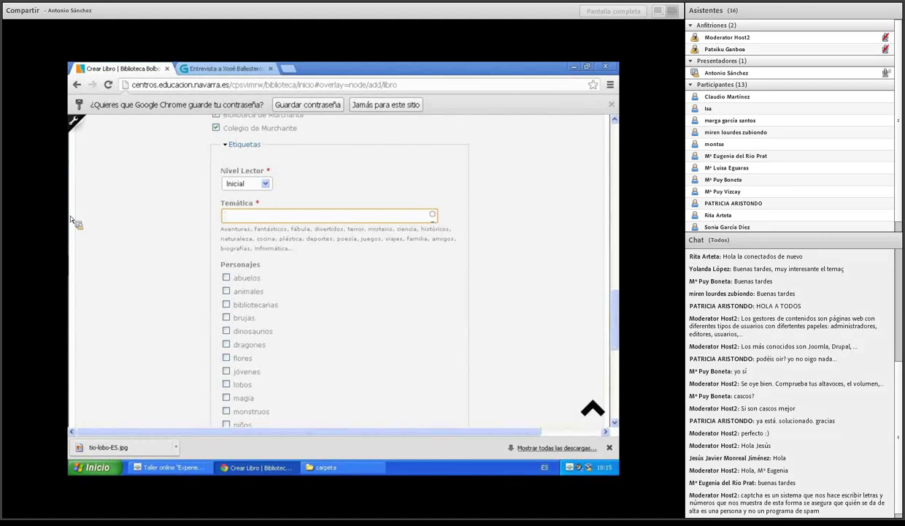
type("mábula")
scroll(168, 252, "down", 1)
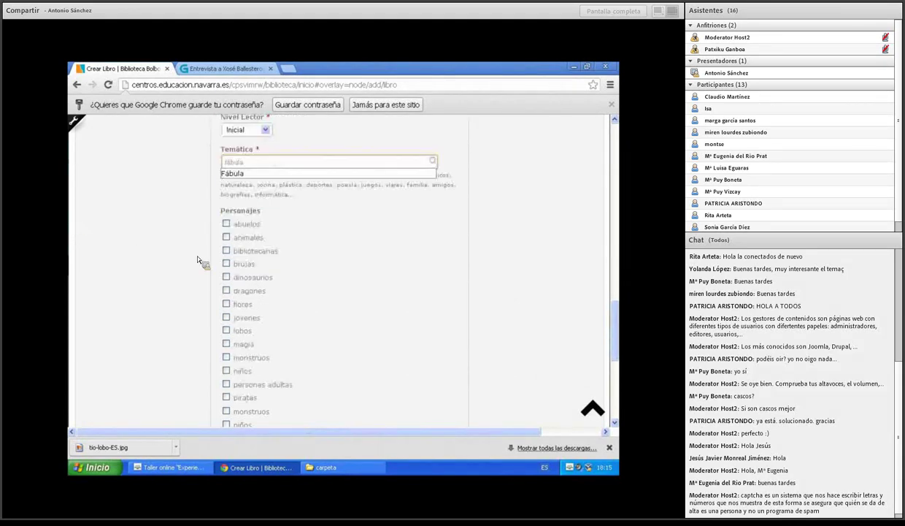
left_click(237, 175)
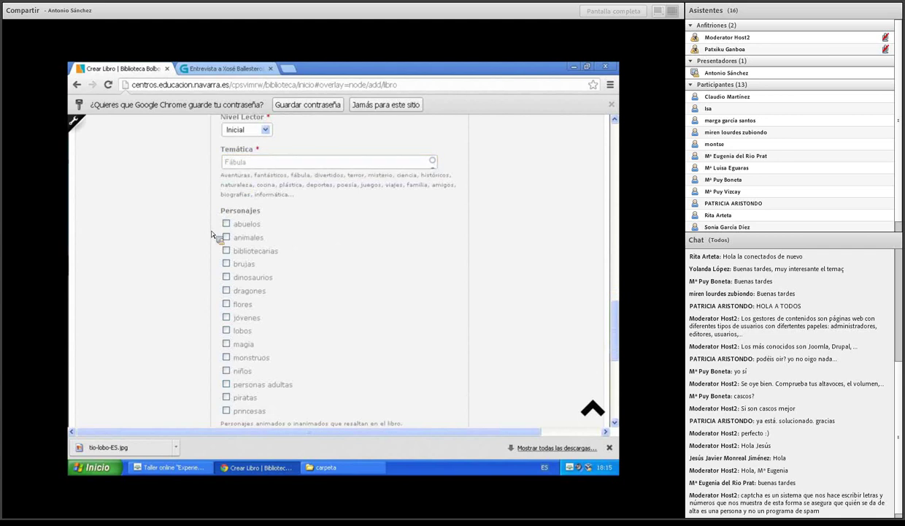
Tick animales and niños as the book's characters
scroll(205, 241, "down", 1)
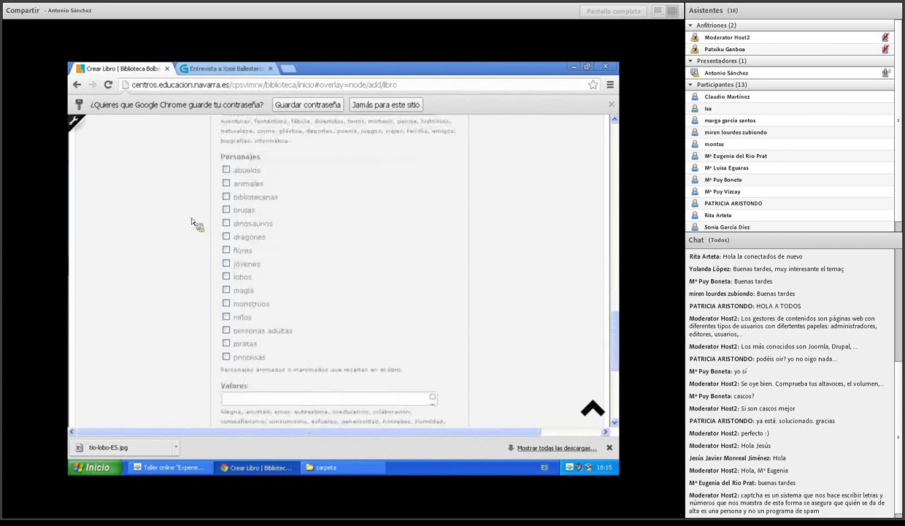
left_click(226, 183)
left_click(226, 316)
scroll(196, 327, "down", 5)
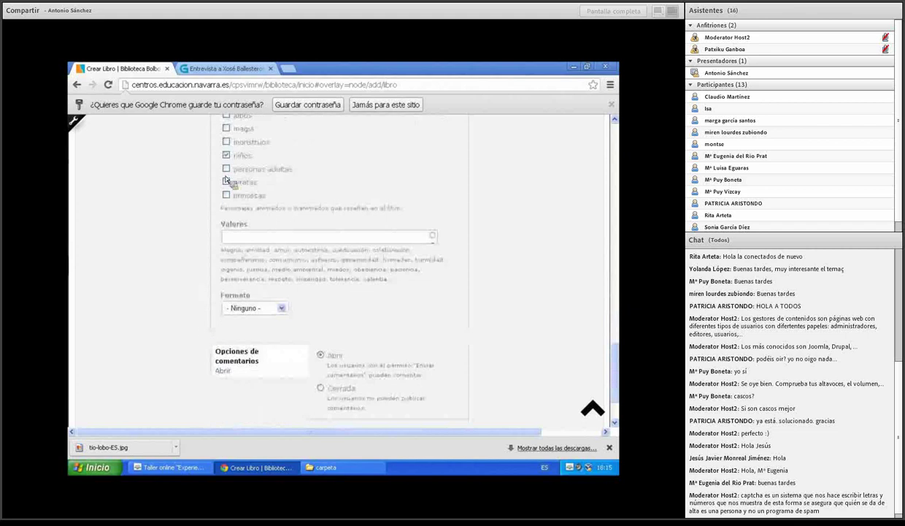
Enter the values humildad and honradez, and set Formato to Cuento
left_click(235, 231)
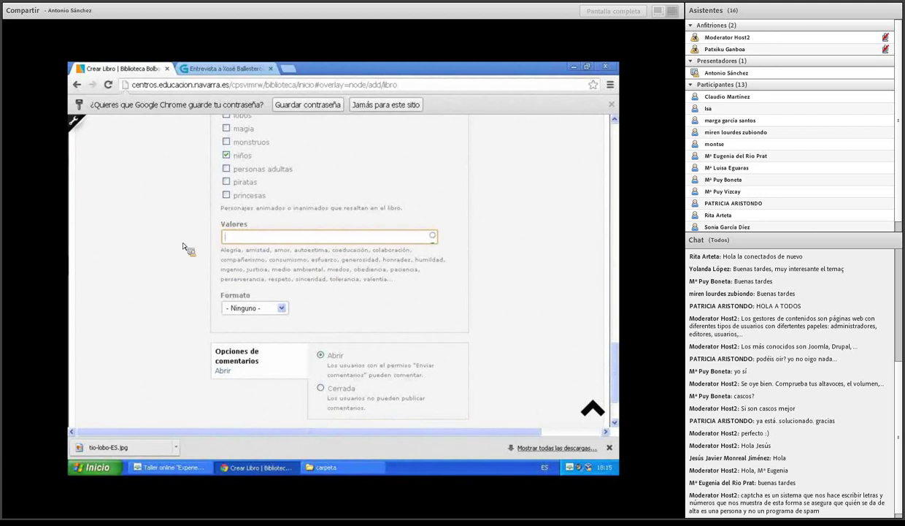
type("humildad, hon")
key("Down")
key("Return")
left_click(285, 308)
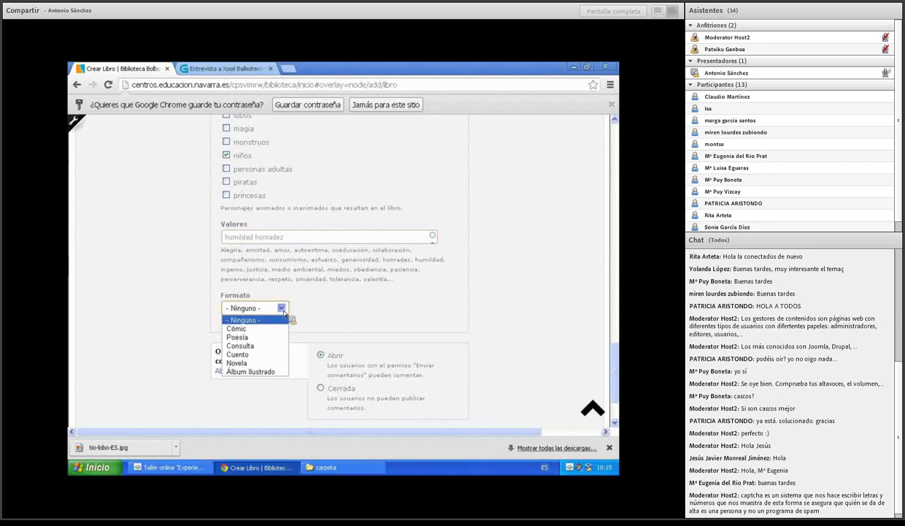
left_click(255, 356)
scroll(175, 300, "down", 2)
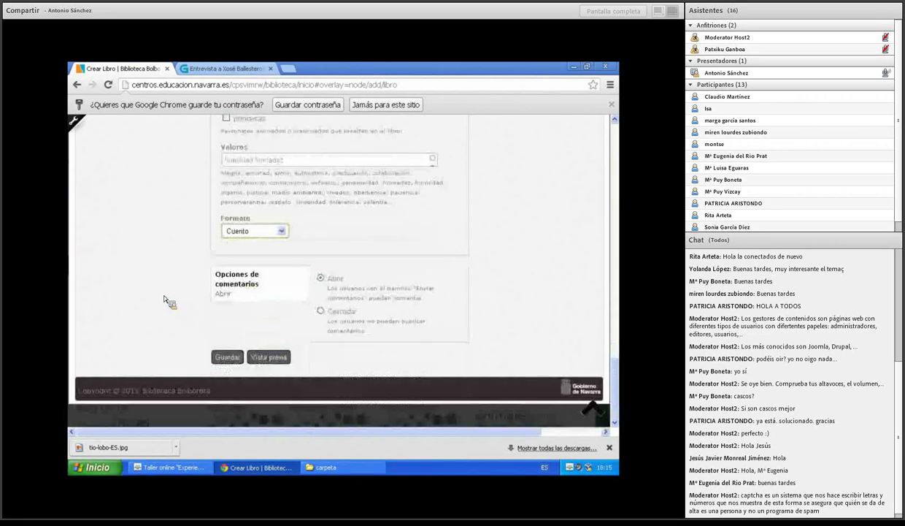
Save the new Tío Lobo book page with Guardar
left_click(232, 357)
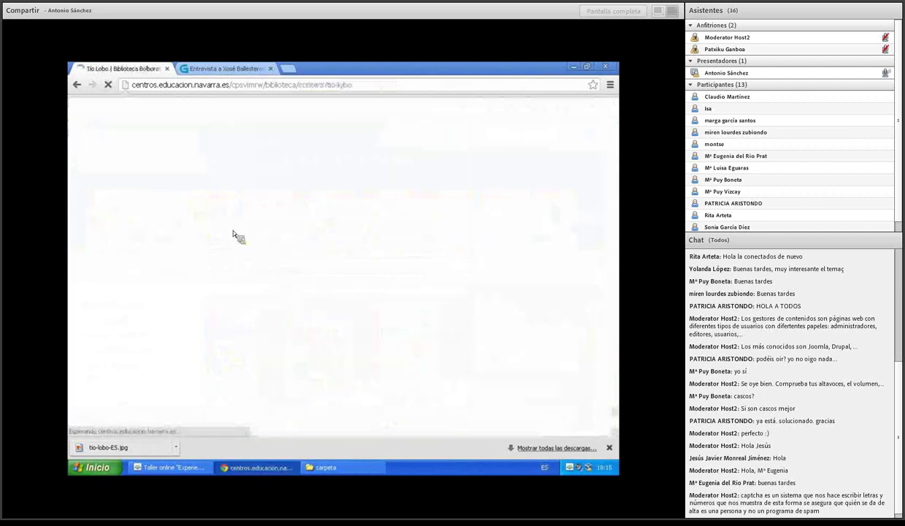
scroll(332, 280, "down", 2)
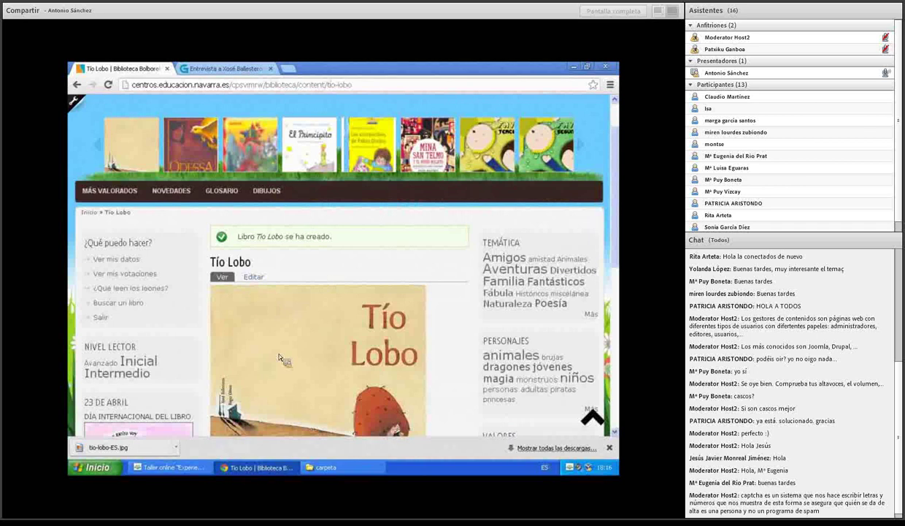
scroll(281, 349, "down", 3)
scroll(281, 326, "up", 2)
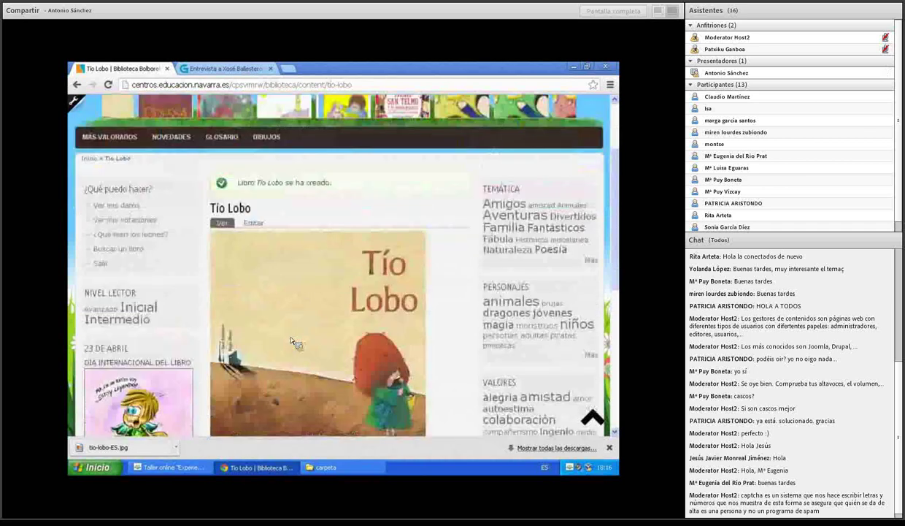
Check Tío Lobo in the NOVEDADES latest books list, then return and visit the home page
left_click(170, 137)
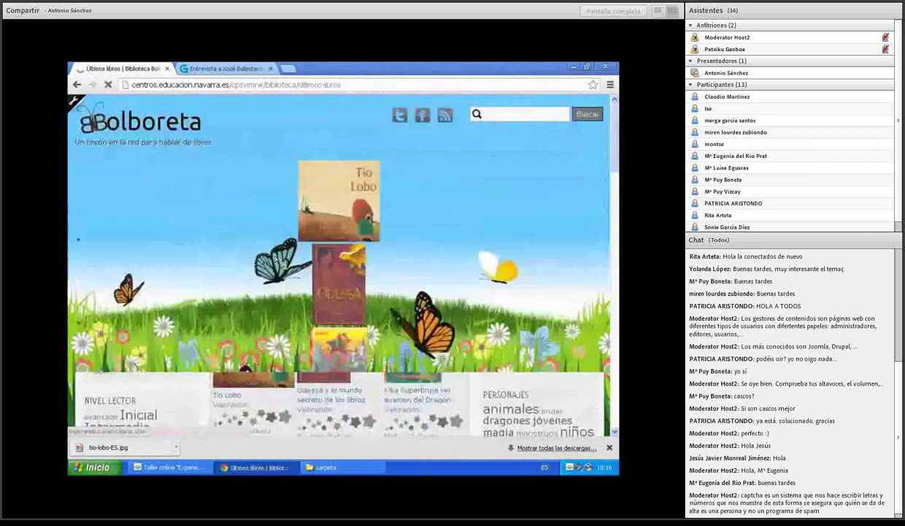
scroll(273, 264, "down", 3)
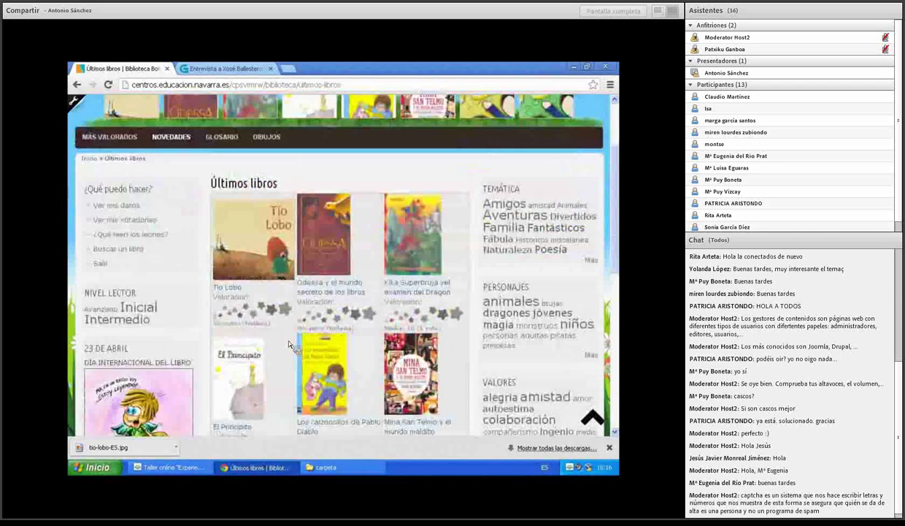
left_click(78, 85)
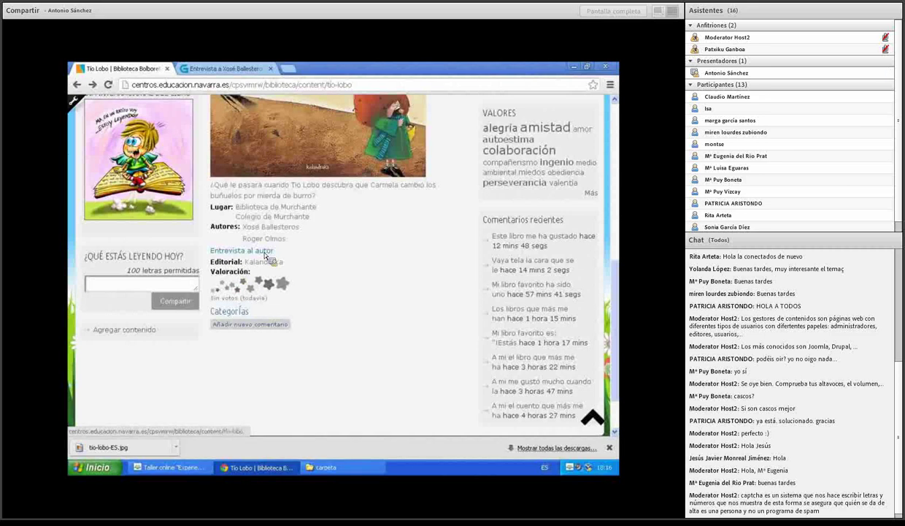
scroll(297, 269, "up", 5)
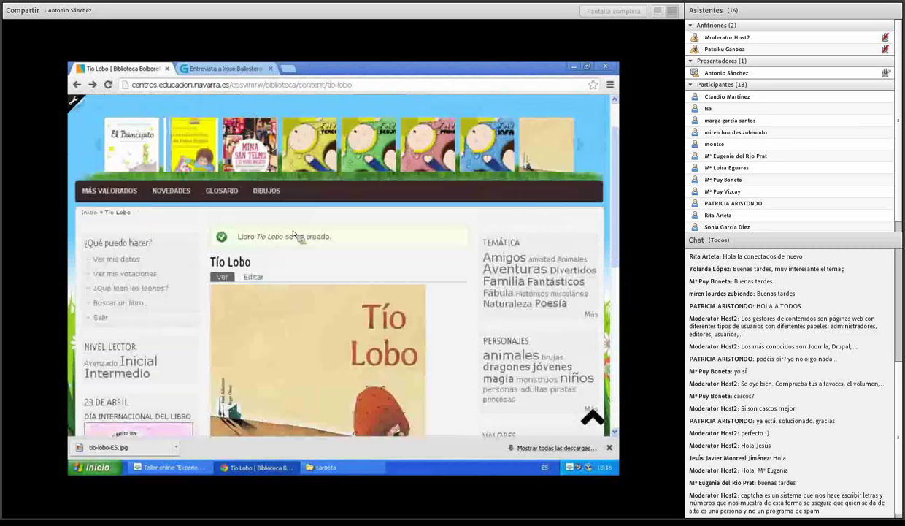
left_click(110, 191)
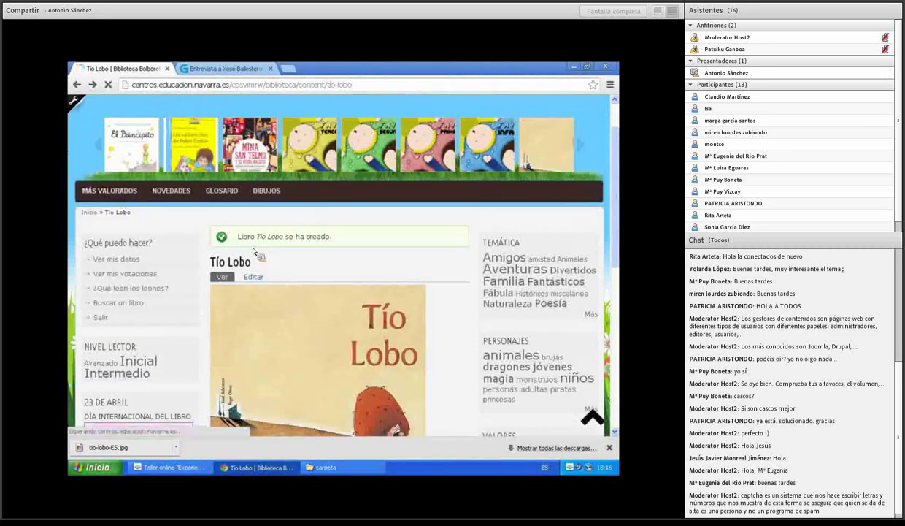
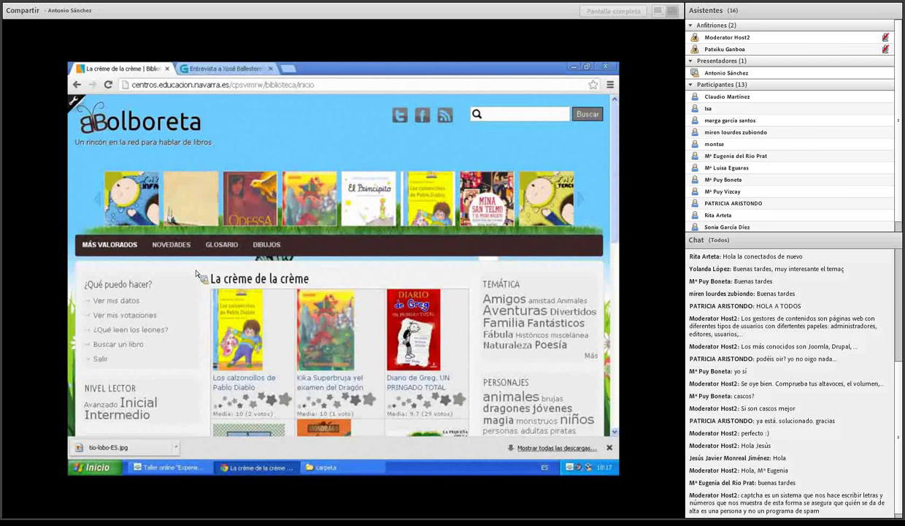
Scroll the library home page and open the Diario de Greg book page
scroll(329, 242, "down", 2)
scroll(329, 242, "up", 2)
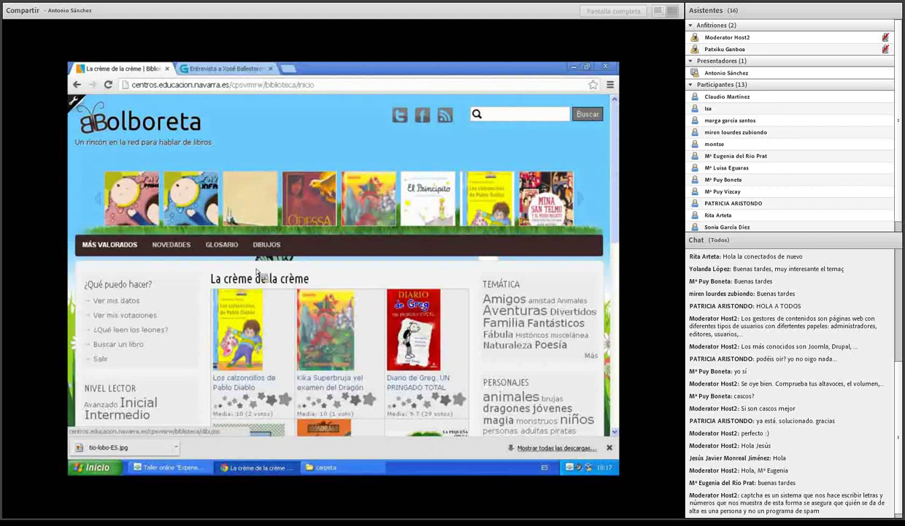
scroll(259, 281, "down", 1)
scroll(296, 274, "up", 1)
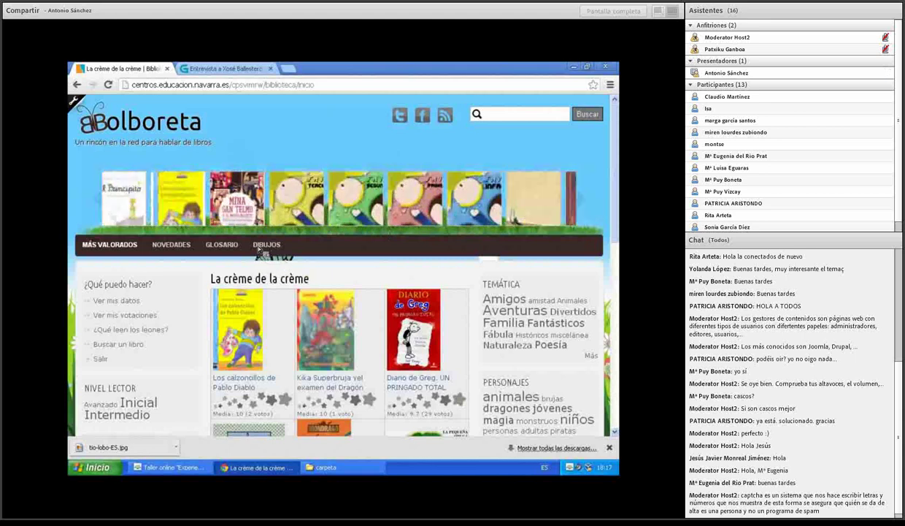
scroll(208, 270, "down", 2)
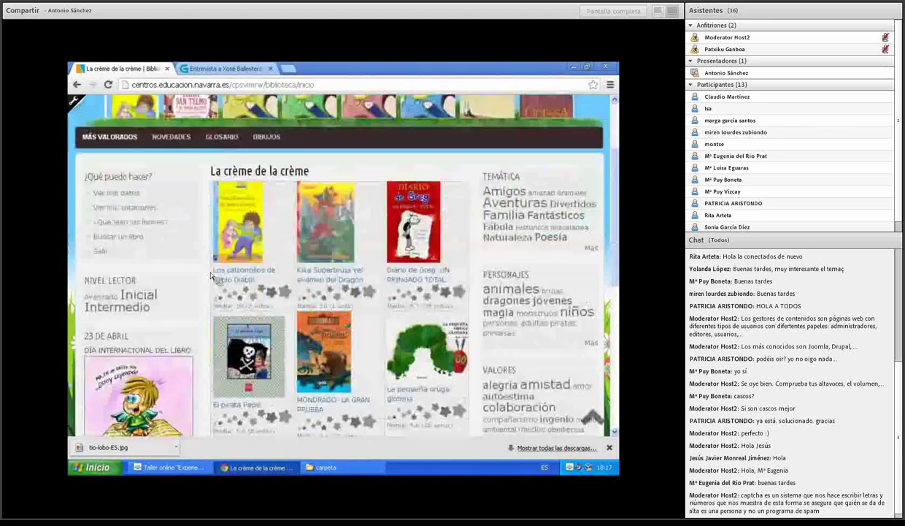
scroll(211, 276, "up", 2)
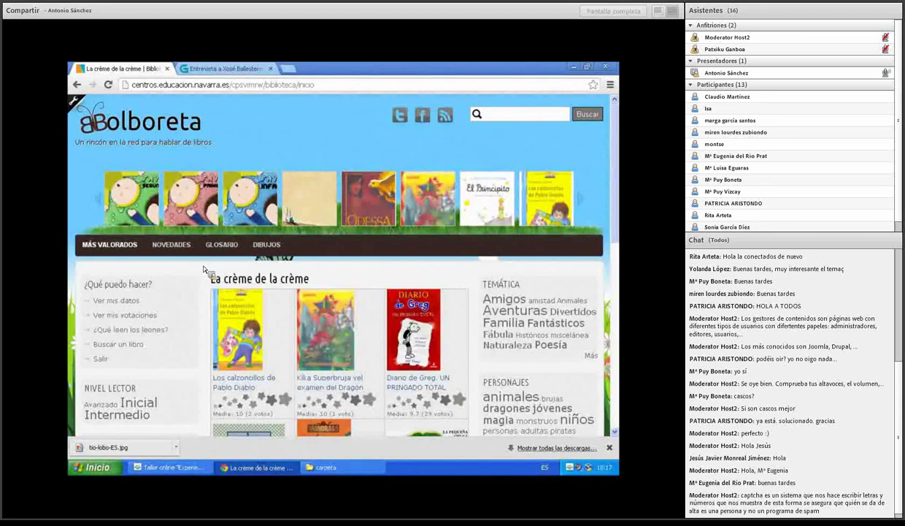
scroll(260, 208, "down", 1)
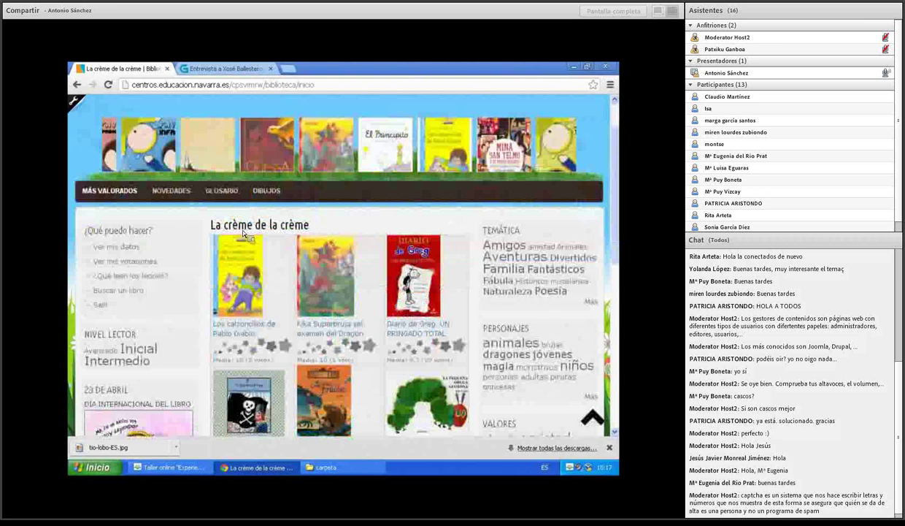
scroll(259, 208, "down", 1)
scroll(238, 232, "down", 2)
scroll(236, 232, "up", 3)
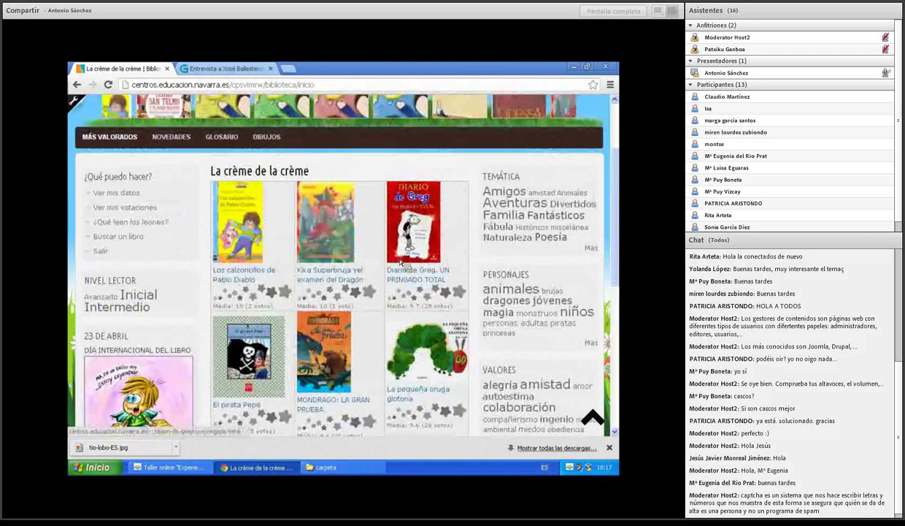
left_click(402, 271)
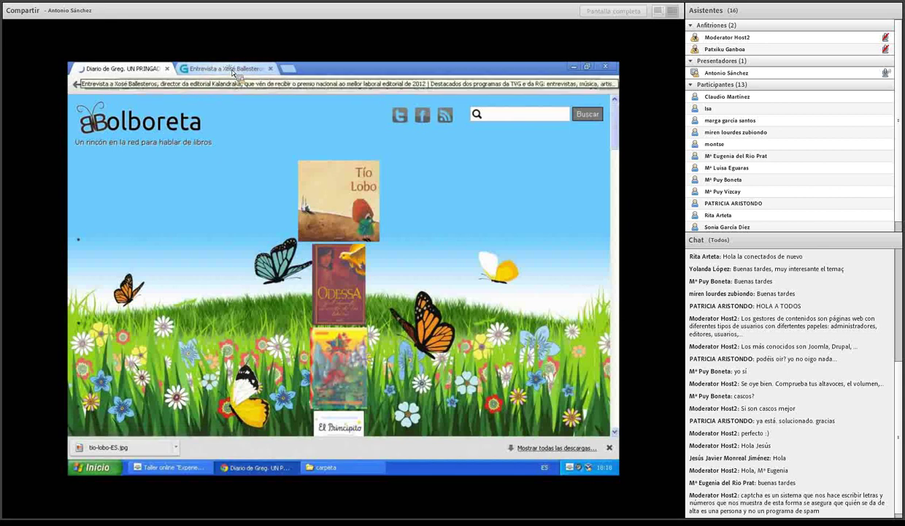
Close the extra CRTVG interview tab and scroll down to the book's Comentarios
left_click(232, 70)
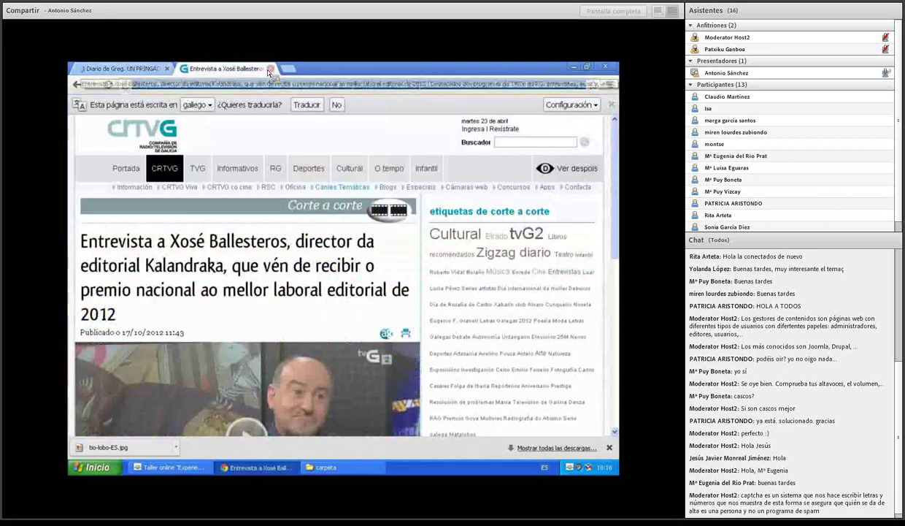
left_click(270, 69)
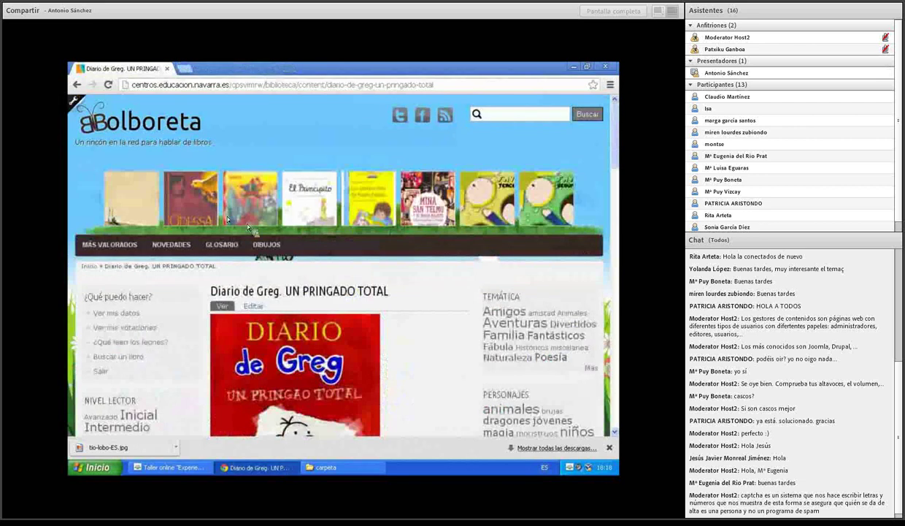
scroll(248, 228, "down", 2)
scroll(326, 260, "down", 6)
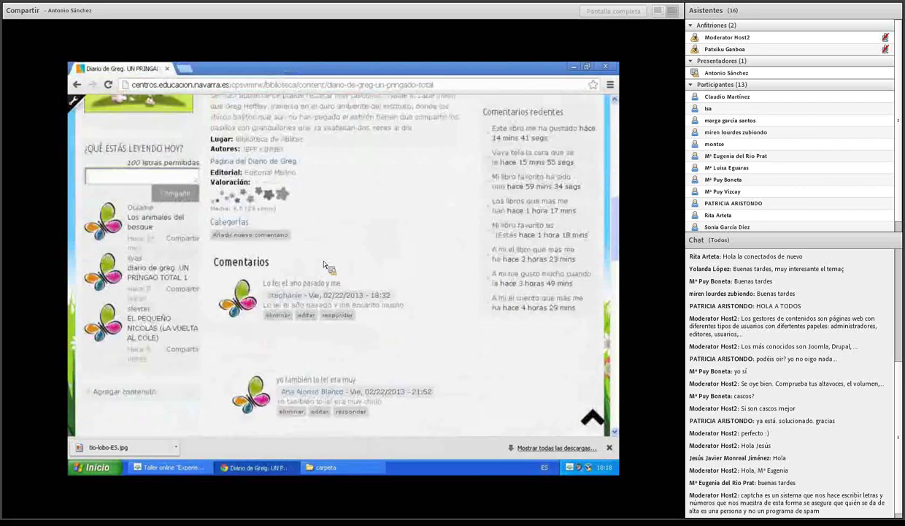
scroll(326, 260, "down", 1)
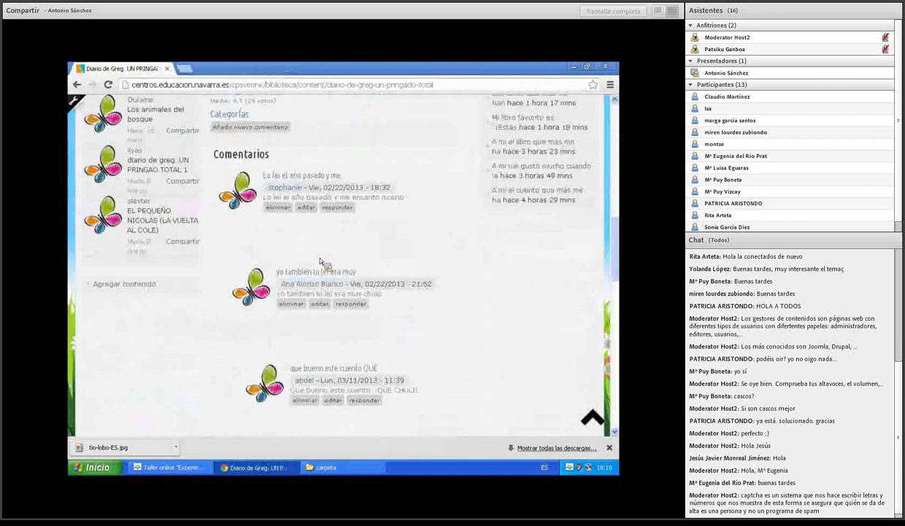
scroll(327, 268, "down", 1)
scroll(328, 270, "down", 1)
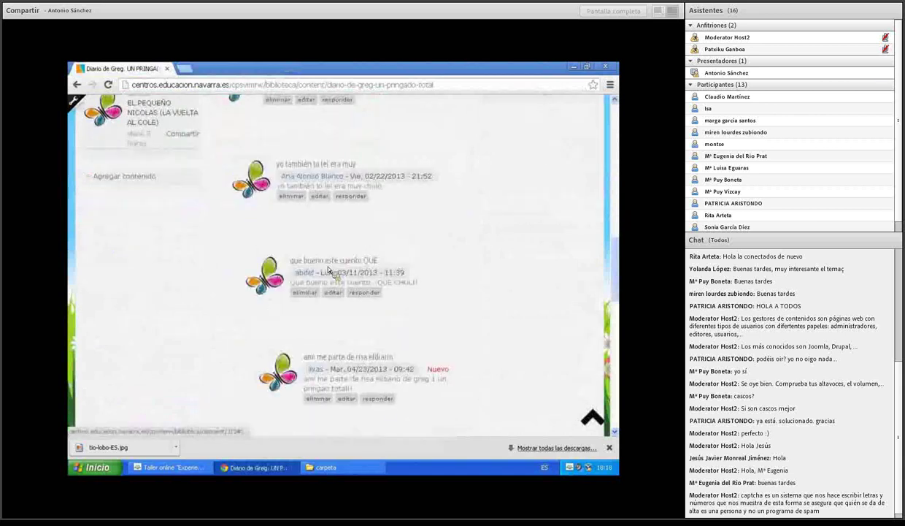
scroll(321, 263, "down", 1)
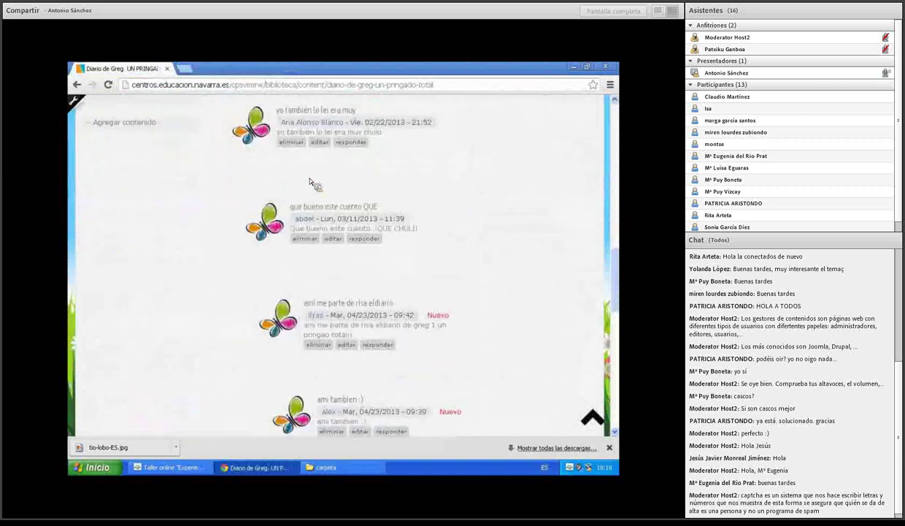
scroll(300, 172, "up", 1)
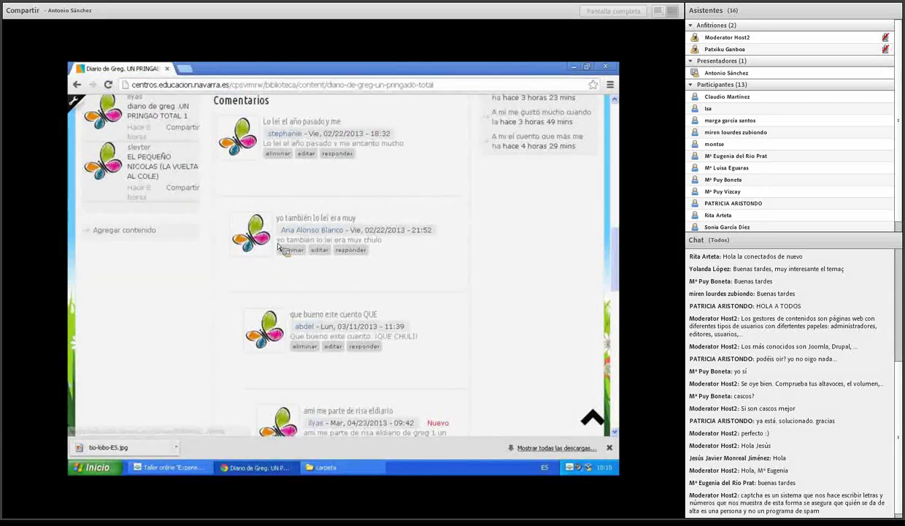
Edit the 'yo también lo leí era muy' comment's text and save it with Guardar
left_click(320, 252)
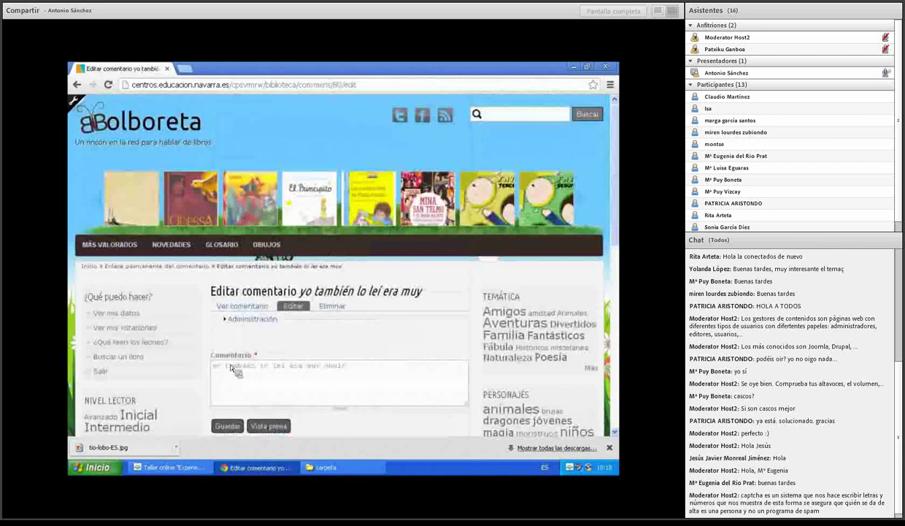
left_click(227, 365)
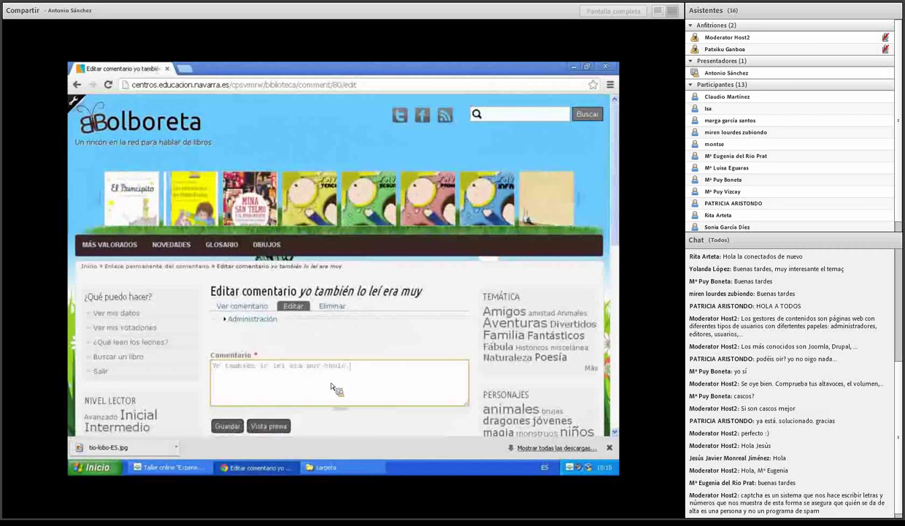
left_click(227, 425)
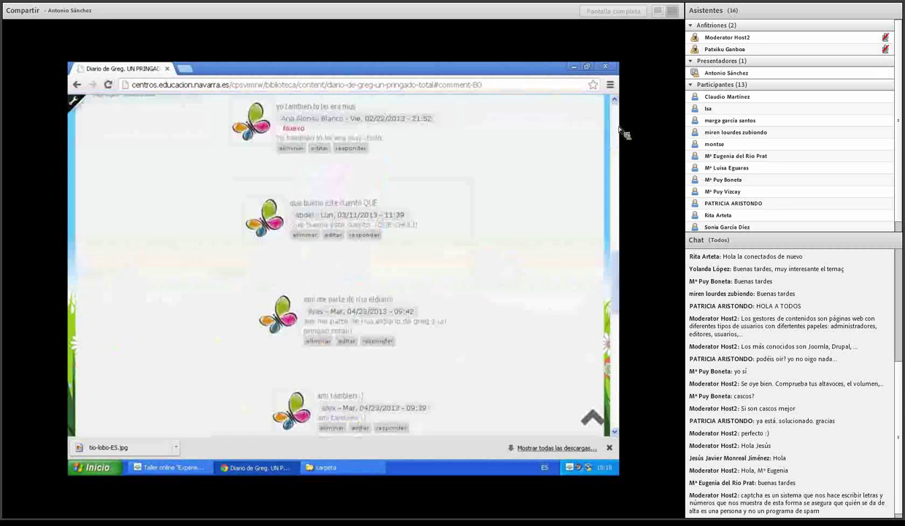
left_click_drag(618, 296, 613, 240)
scroll(556, 255, "down", 2)
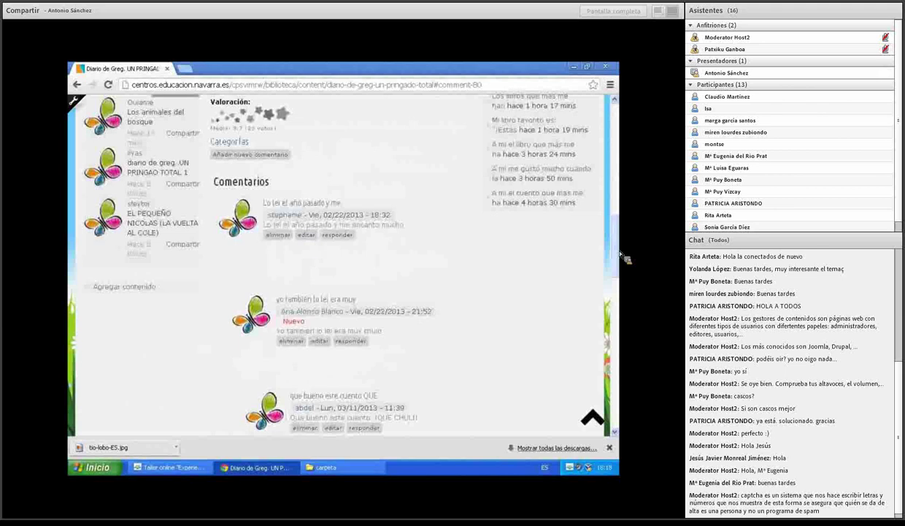
left_click_drag(623, 254, 626, 166)
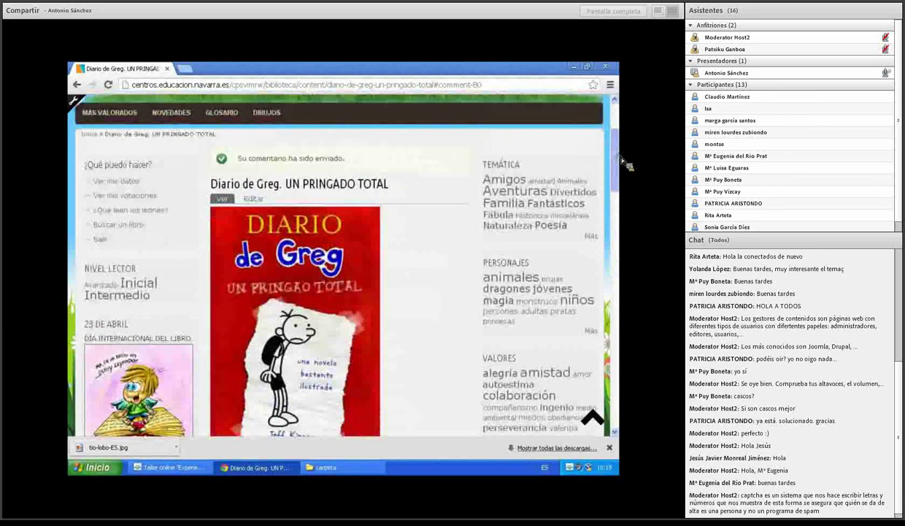
scroll(575, 168, "down", 1)
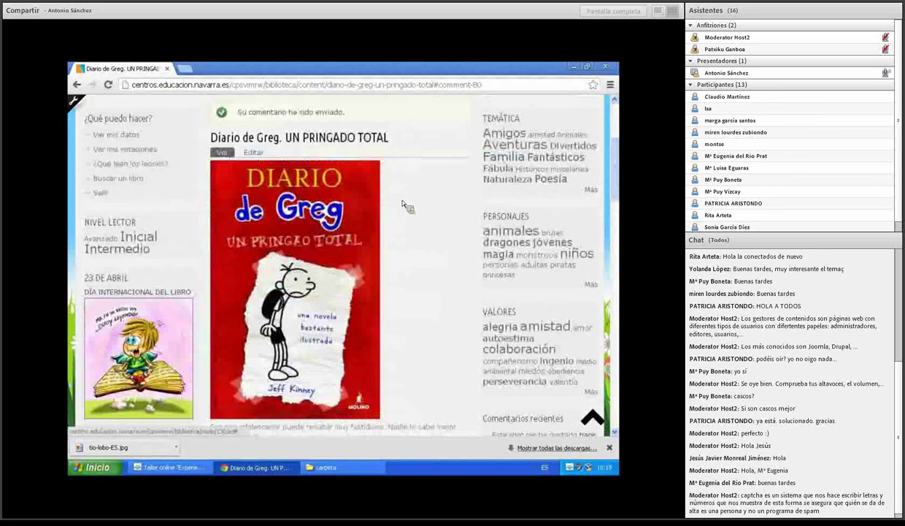
scroll(394, 197, "up", 3)
Return to the home page and open the MONDRAGO: LA GRAN PRUEBA book page
left_click(114, 229)
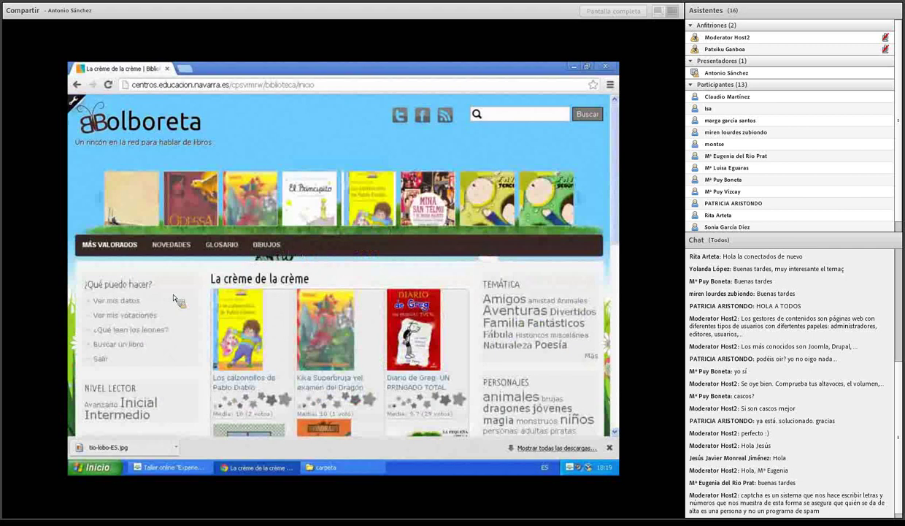
scroll(267, 344, "down", 3)
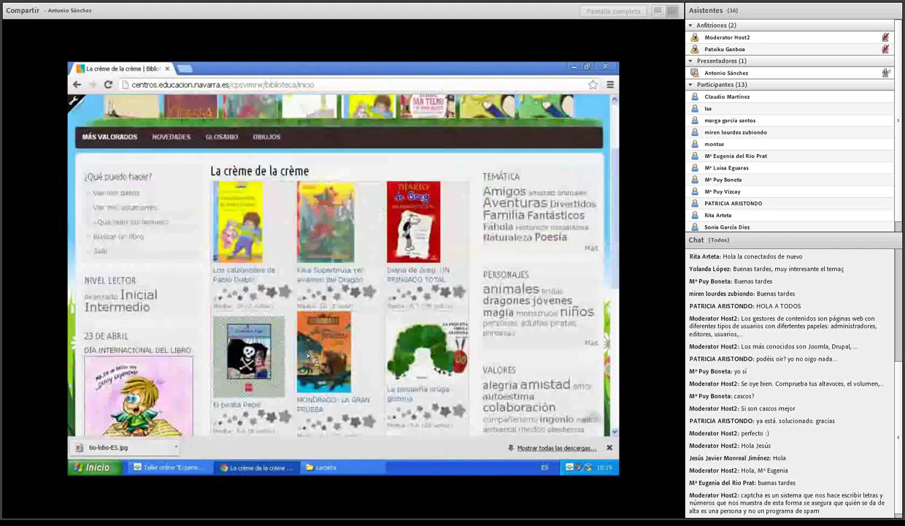
left_click(332, 348)
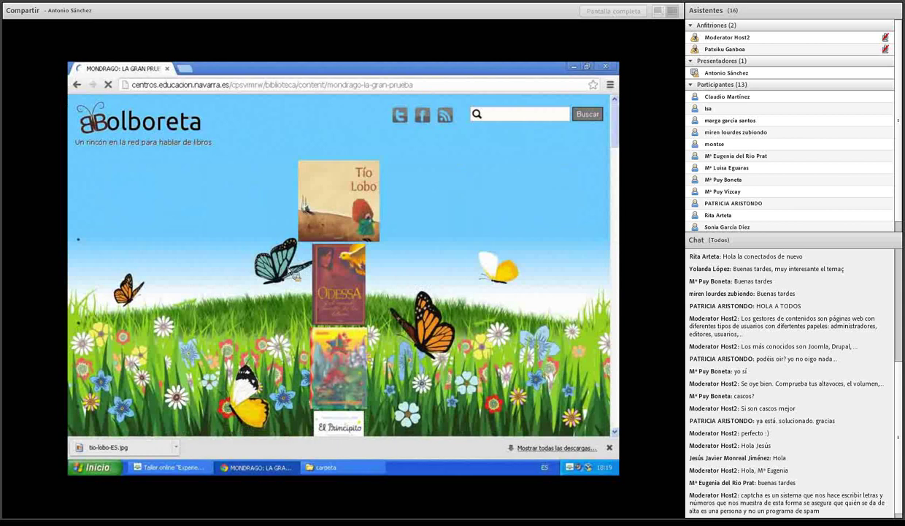
Browse the Mondrago page and open the Kika Superbruja yel examen del Dragón book page
scroll(295, 292, "down", 3)
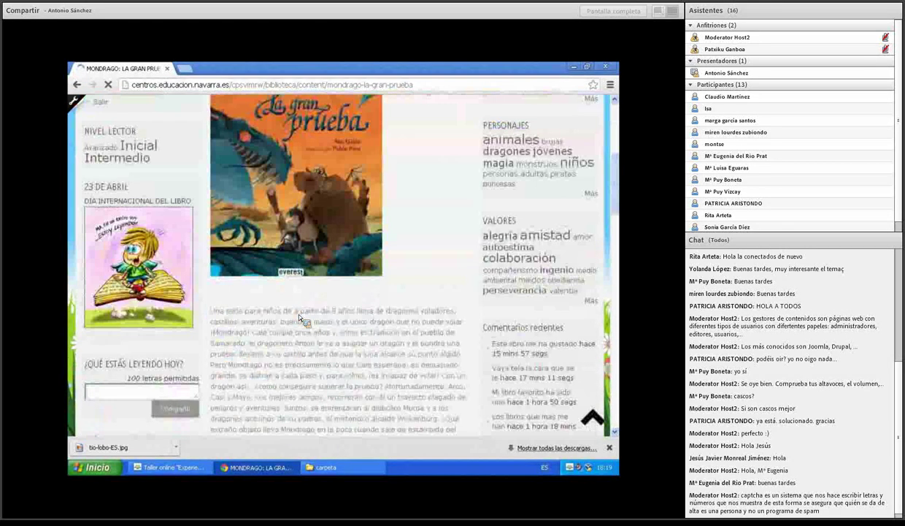
scroll(301, 317, "down", 1)
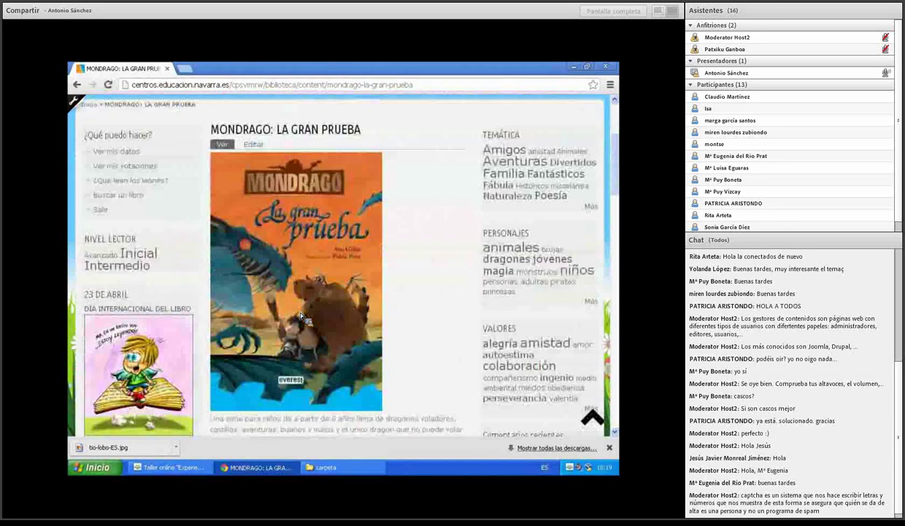
scroll(301, 317, "up", 3)
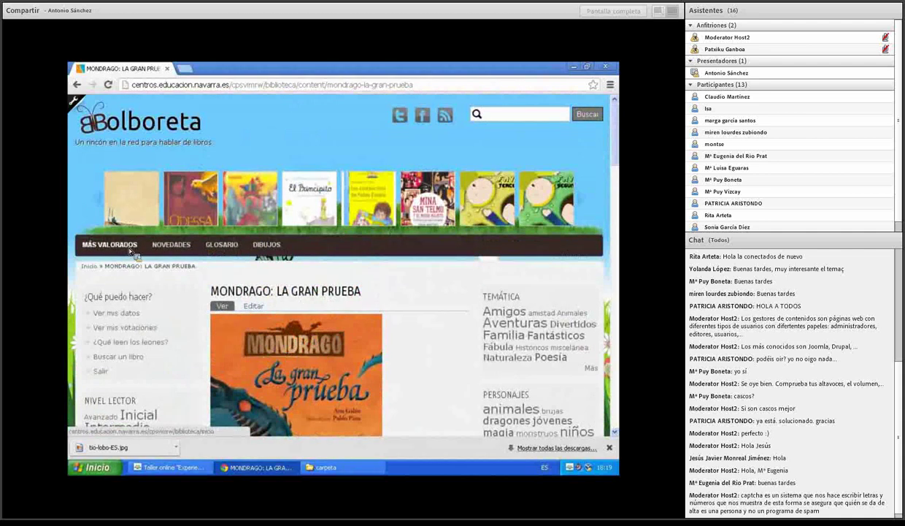
left_click(222, 244)
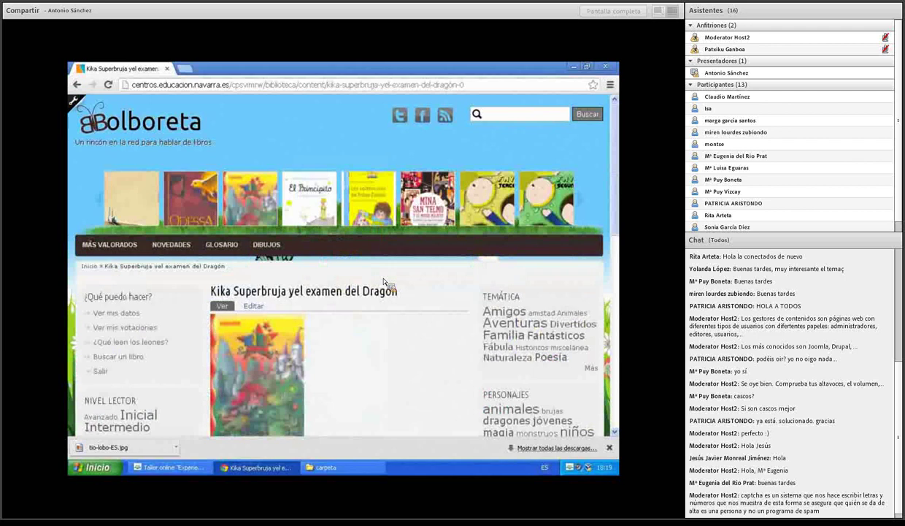
scroll(384, 284, "down", 3)
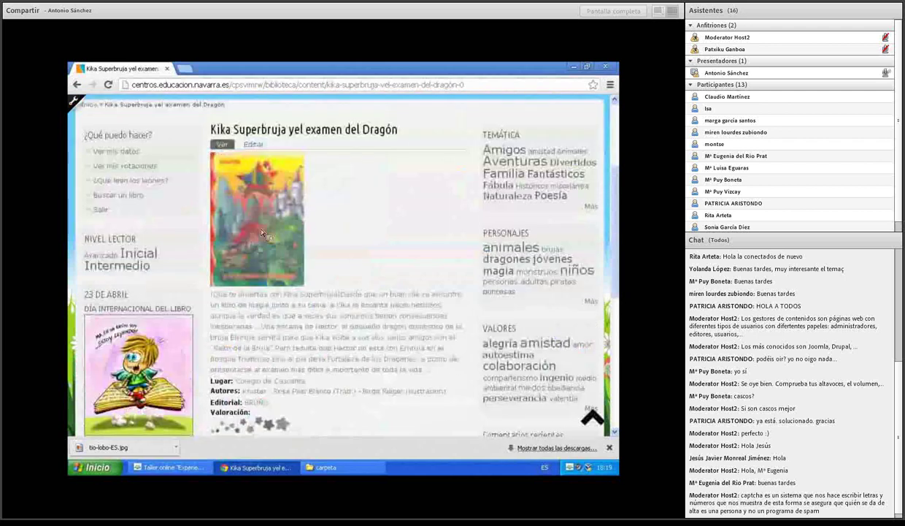
Load google.com in a new browser tab alongside the Kika book page
left_click(186, 70)
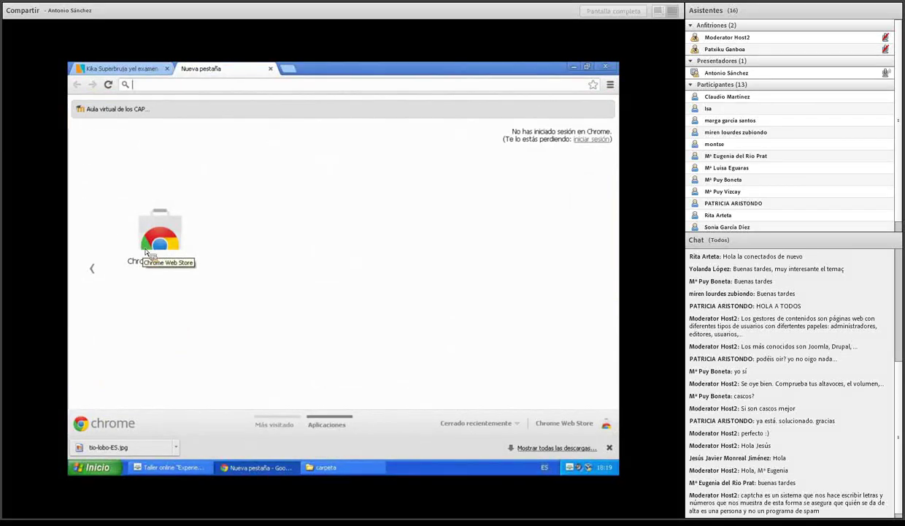
type("google.com")
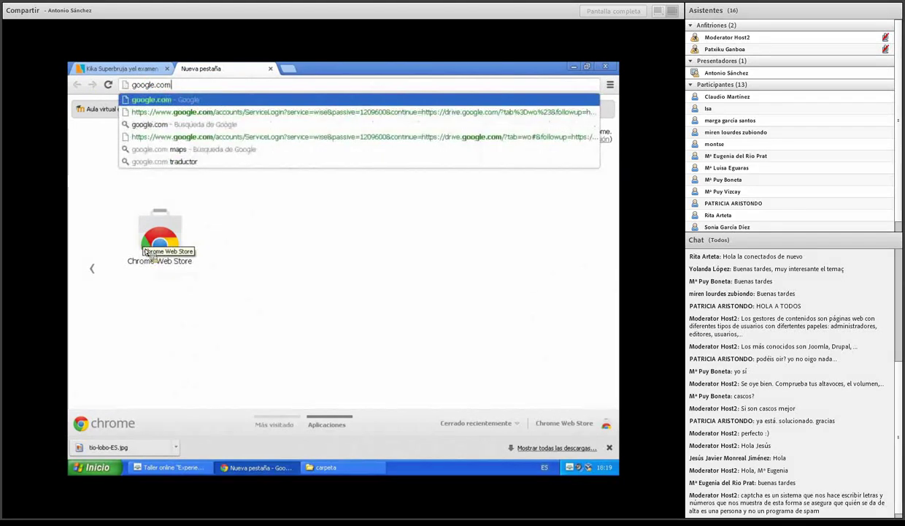
key("Return")
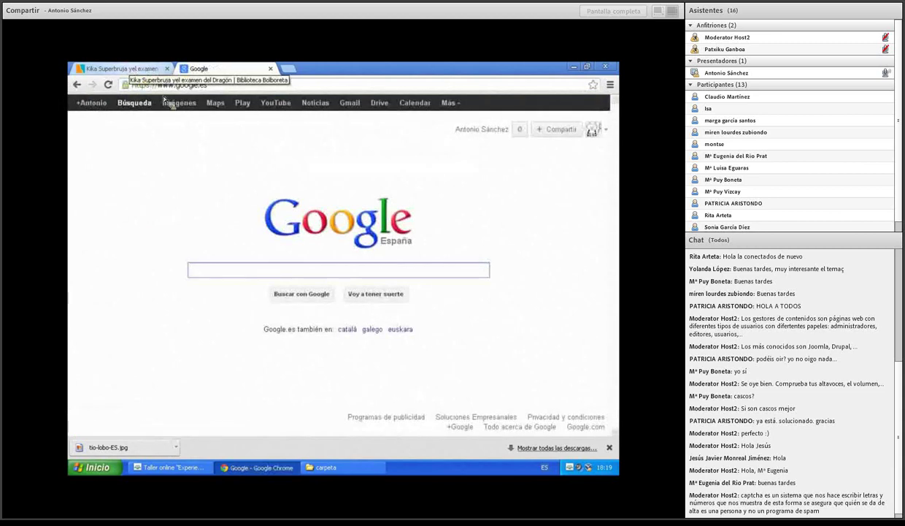
left_click(136, 70)
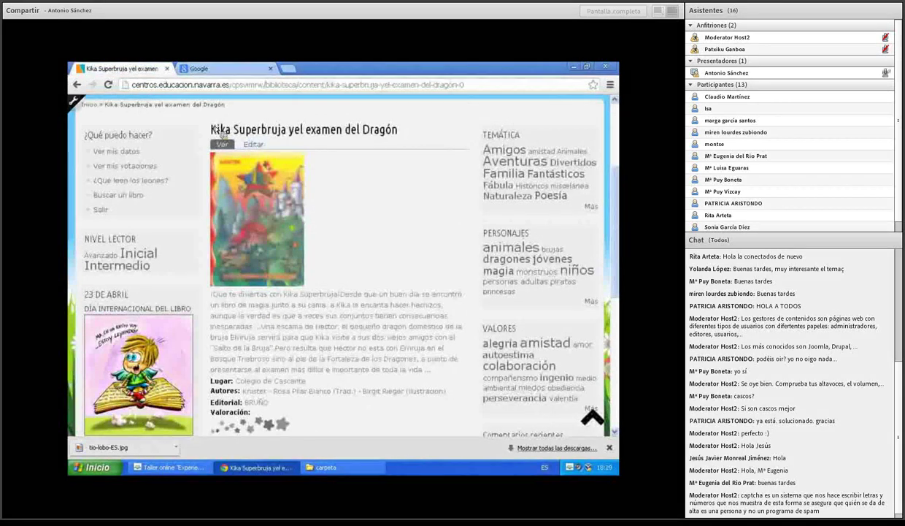
left_click(219, 70)
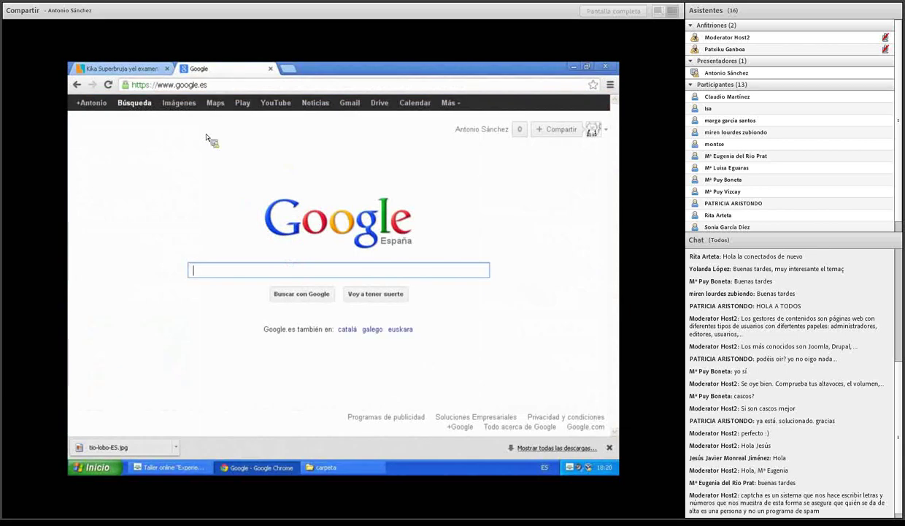
Image-search 'kika superbruja y el exame', save the cover to Escritorio, and close the tab
type("kika superbruja ")
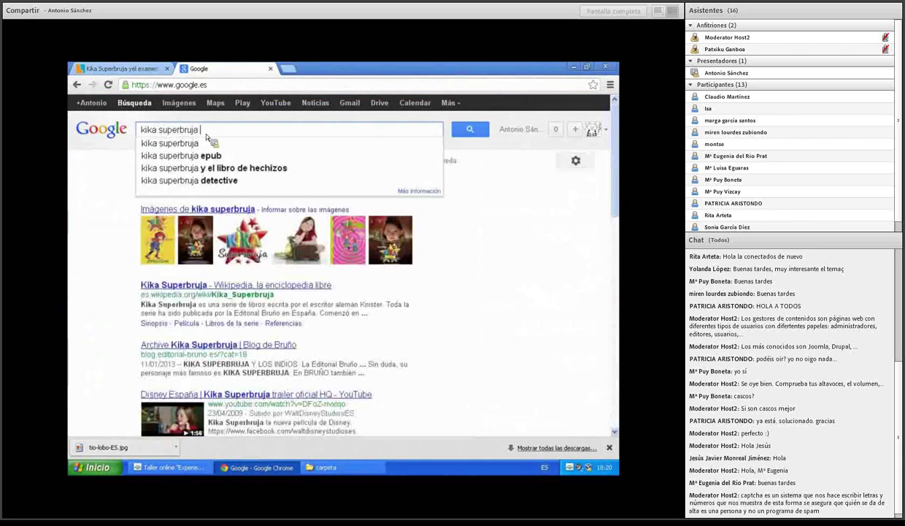
type("y el exame")
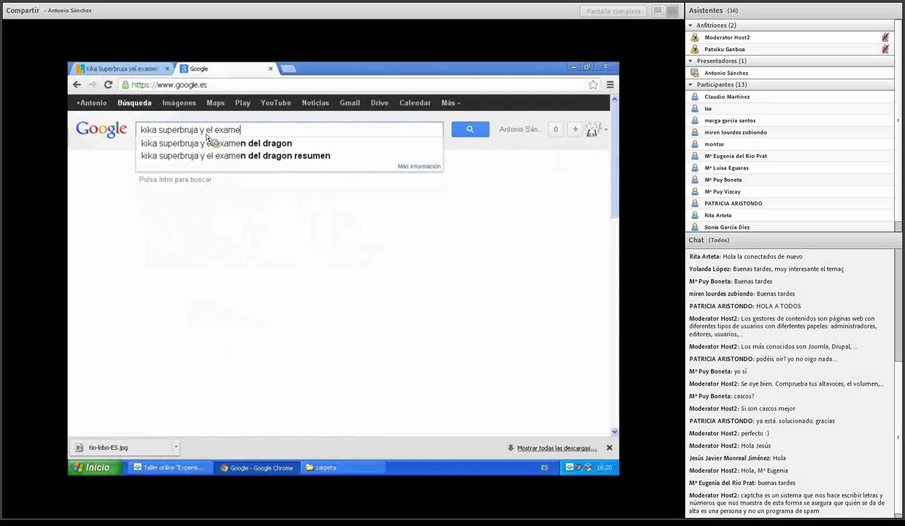
left_click(211, 142)
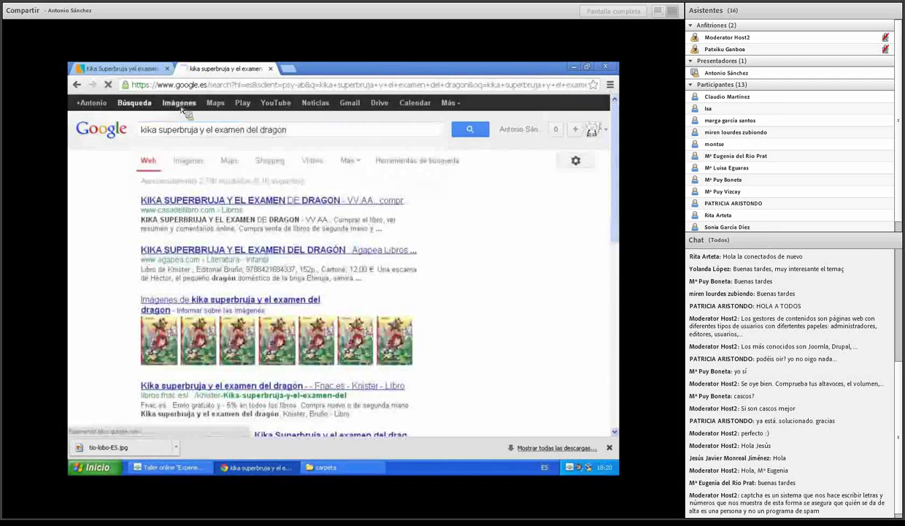
left_click(177, 99)
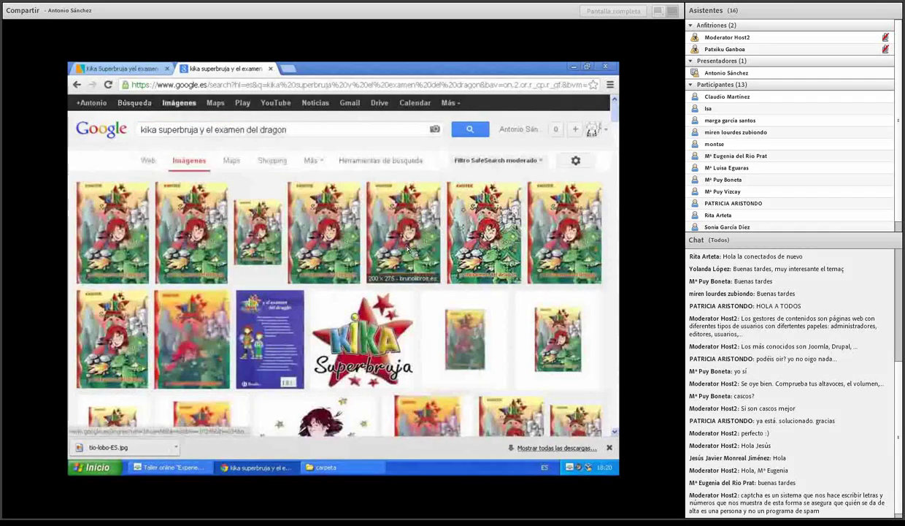
left_click(115, 333)
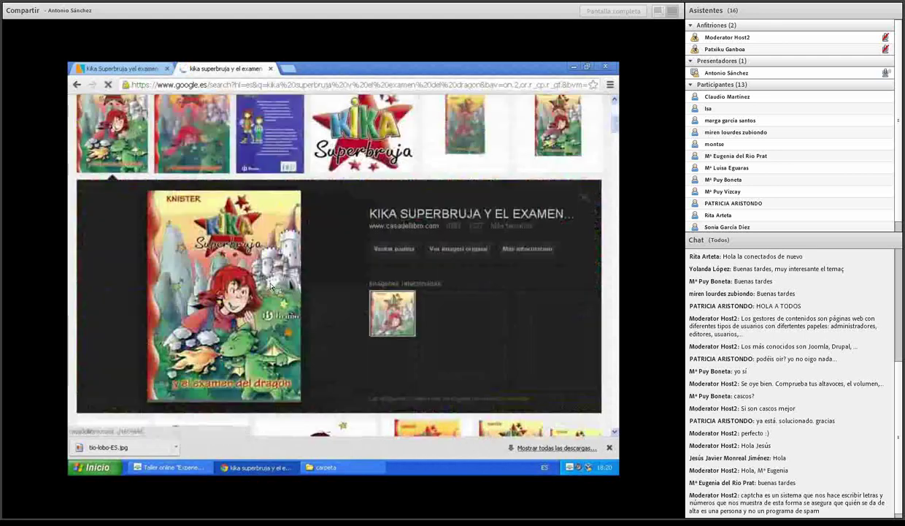
right_click(220, 278)
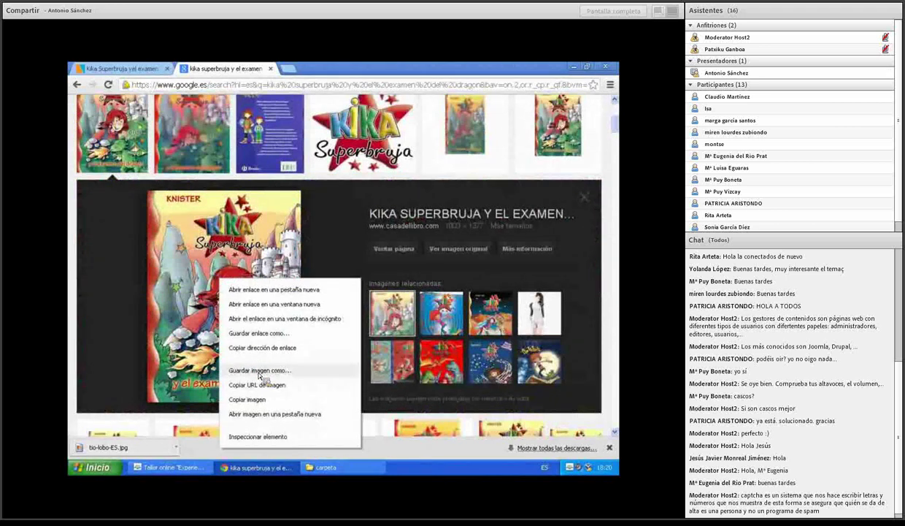
left_click(260, 371)
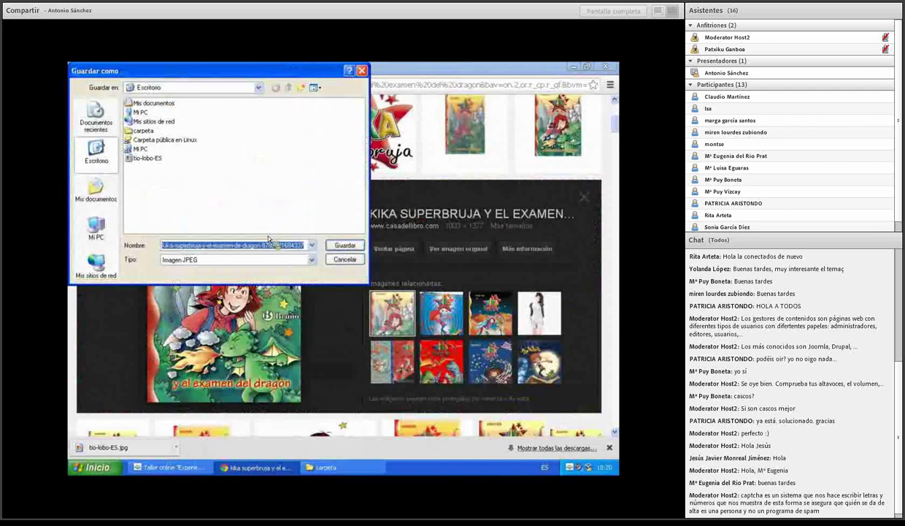
left_click(346, 248)
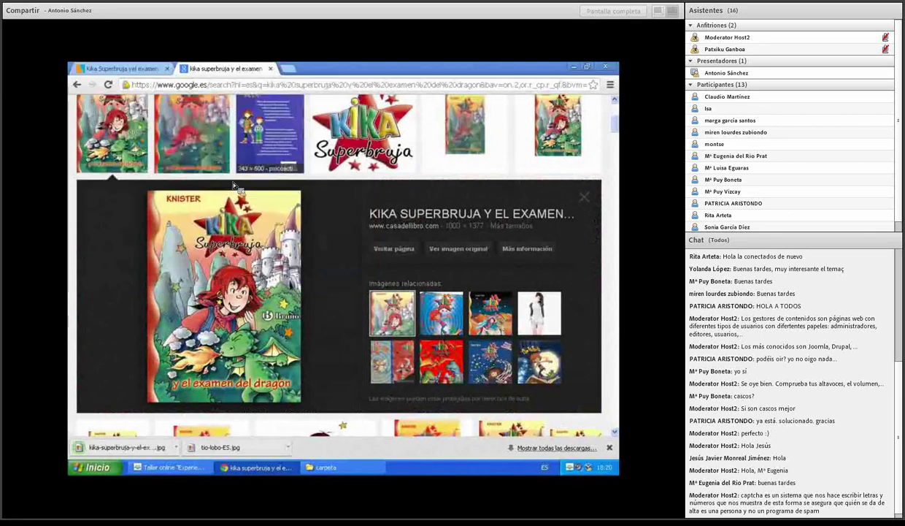
left_click(271, 68)
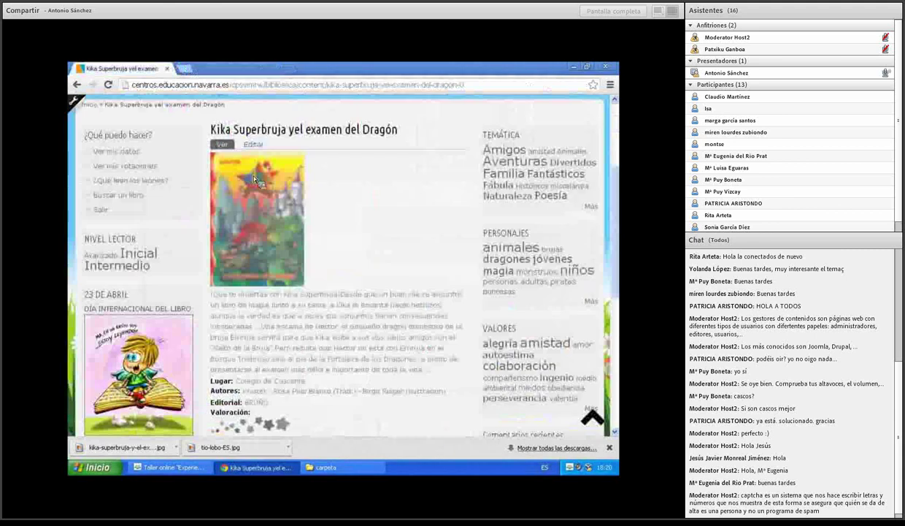
Swap the book's Portada for the downloaded Kika cover JPEG, upload it, and save with Guardar
left_click(257, 145)
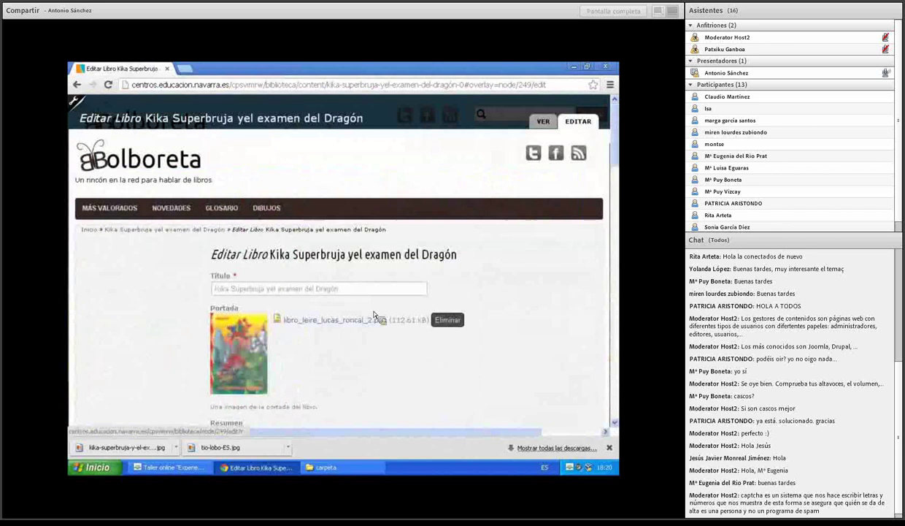
left_click(448, 321)
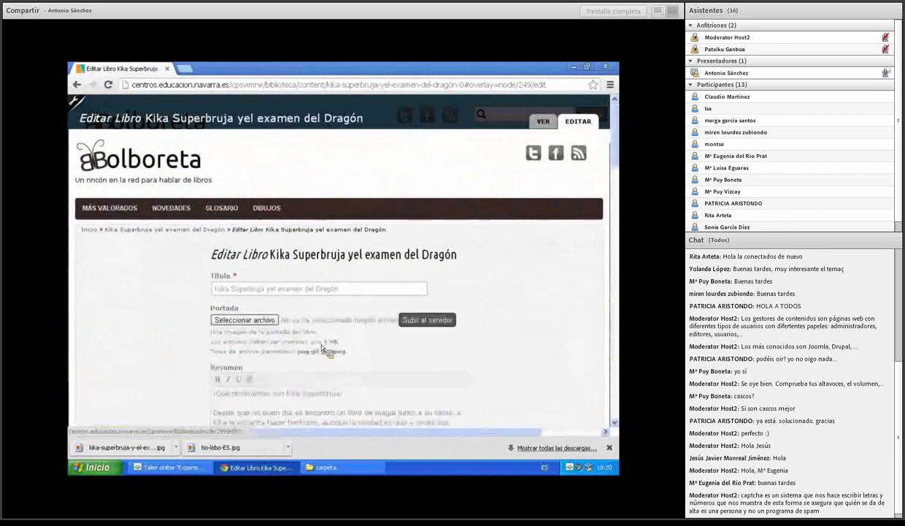
left_click(259, 319)
left_click(164, 167)
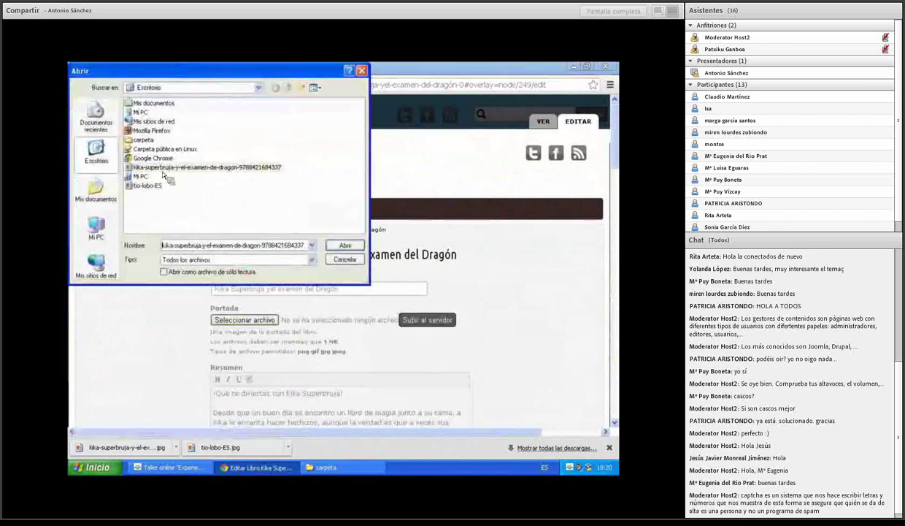
left_click(345, 246)
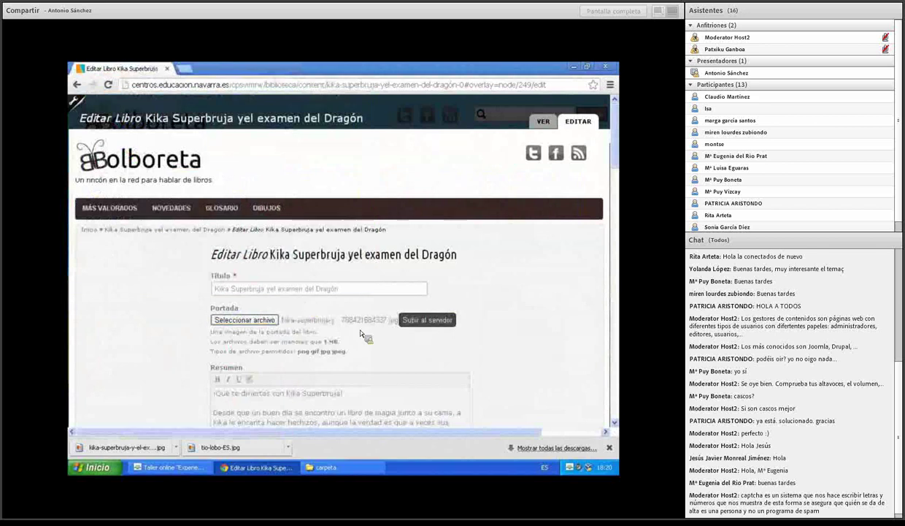
left_click(427, 320)
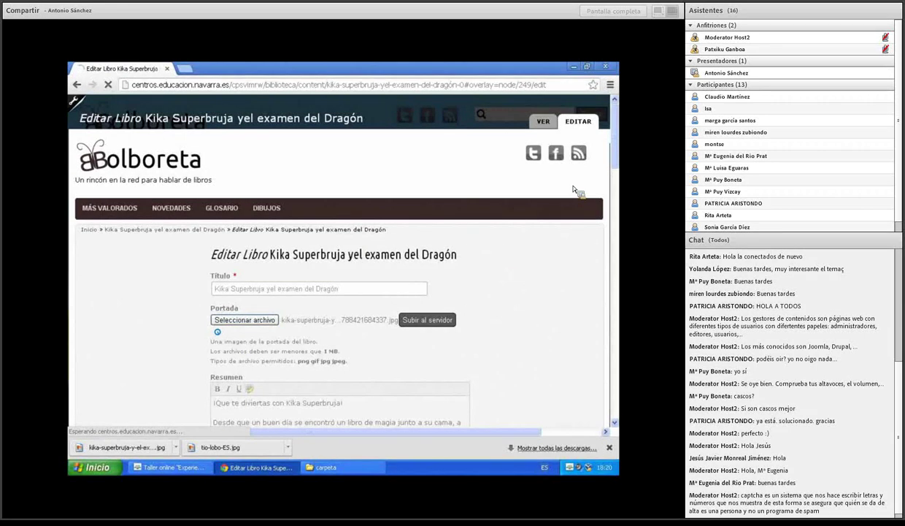
left_click_drag(615, 152, 572, 416)
left_click(229, 356)
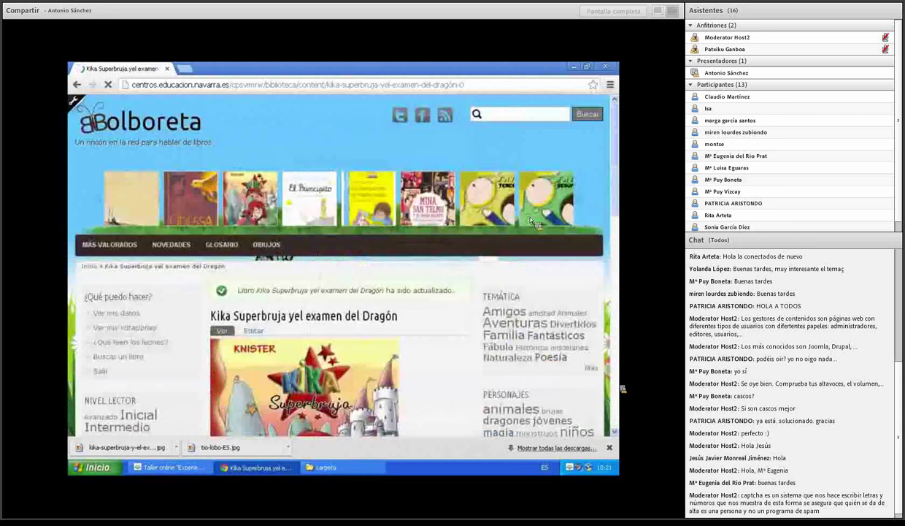
scroll(513, 210, "down", 3)
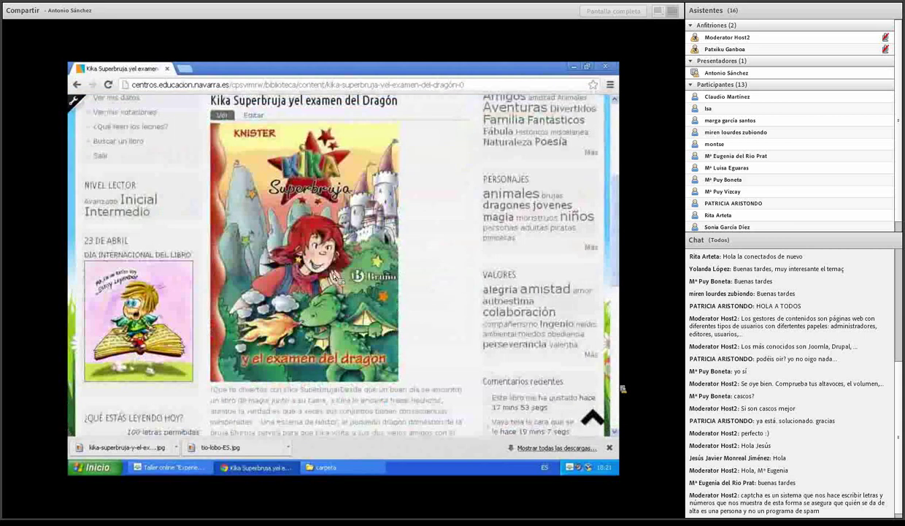
scroll(329, 271, "up", 3)
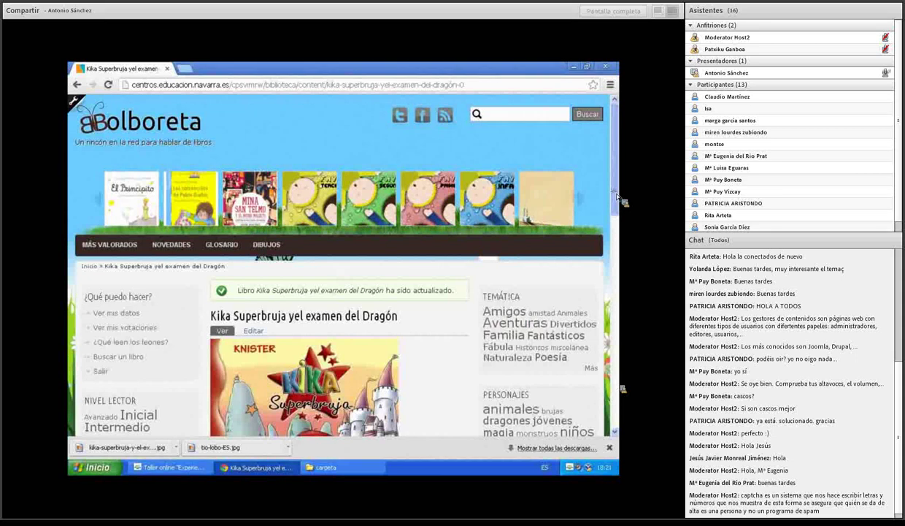
Open the Crear Dibujo form through Agregar contenido > Dibujo
left_click(76, 103)
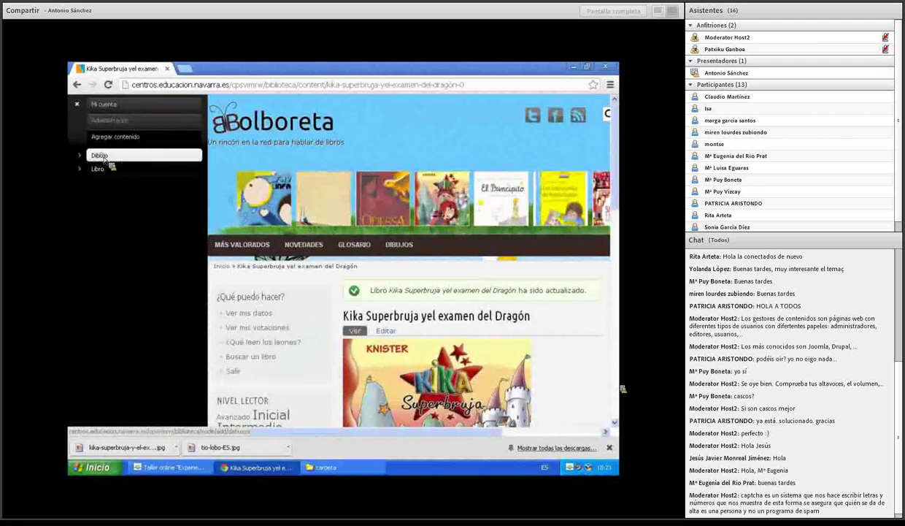
left_click(102, 157)
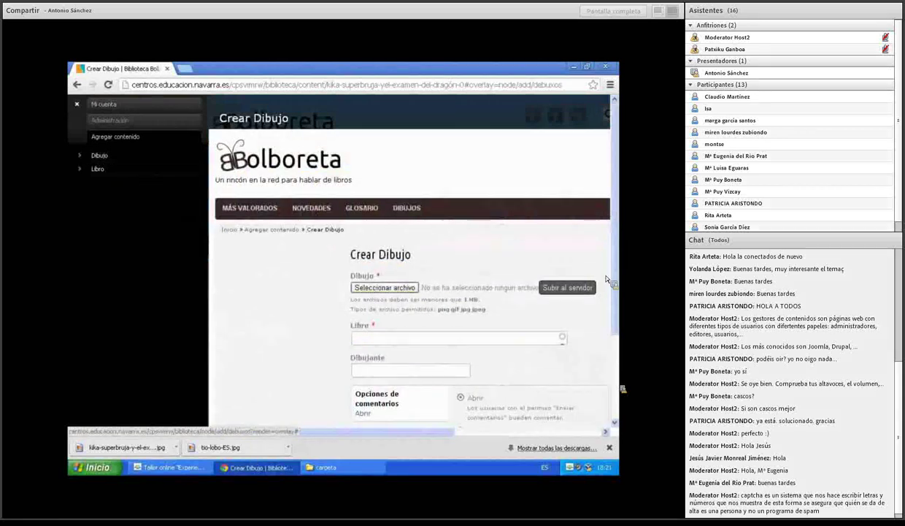
left_click_drag(418, 431, 431, 451)
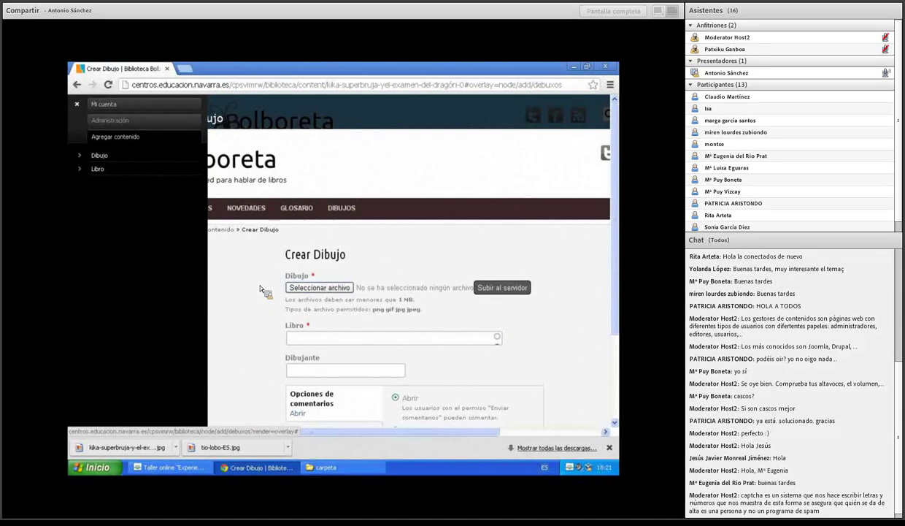
Type 'gar' in the Libro field, clear it again, and look over the rest of the form
left_click(292, 337)
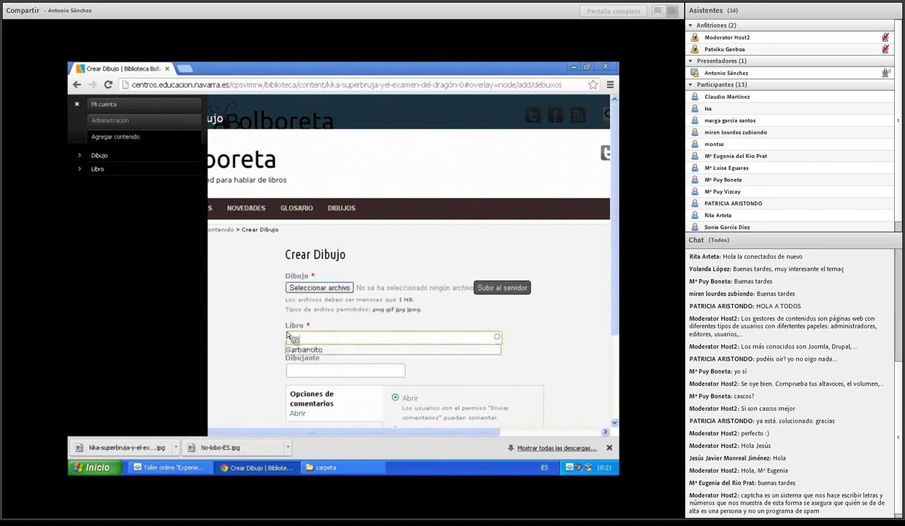
type("gar")
key("ctrl+a")
key("BackSpace")
left_click(263, 317)
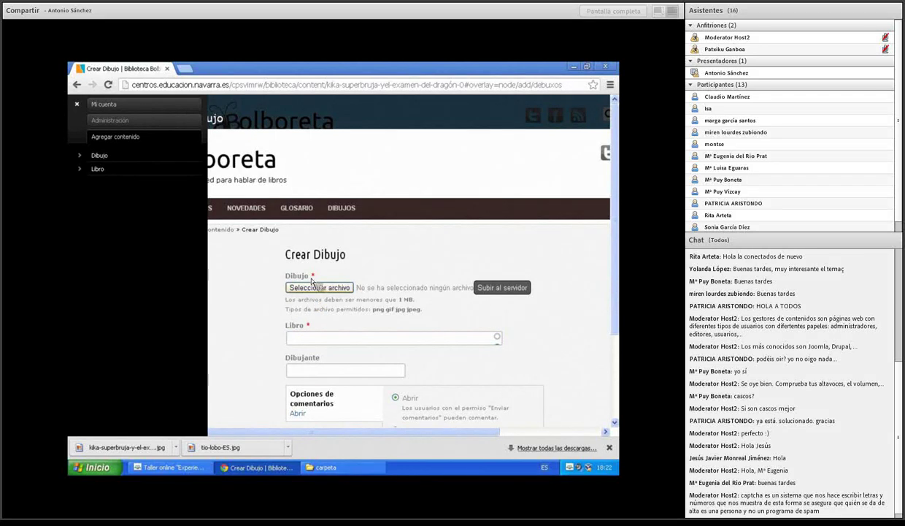
scroll(303, 374, "down", 1)
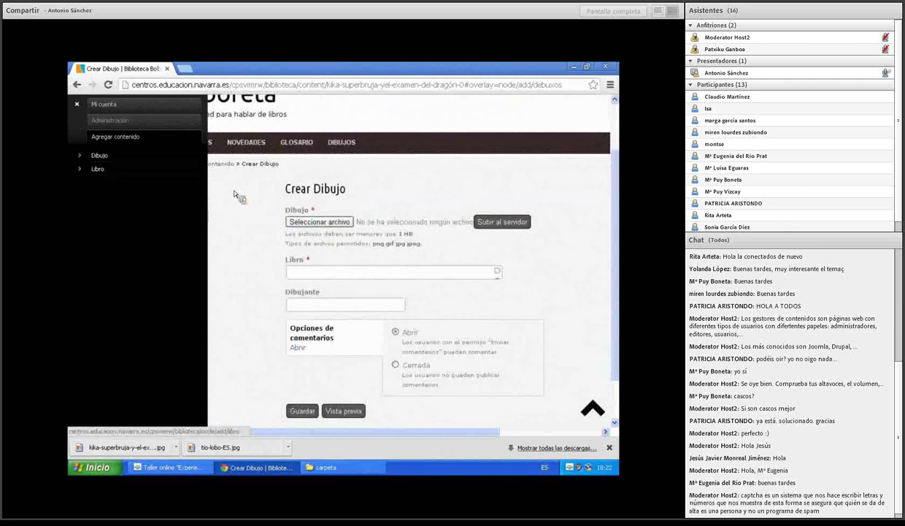
left_click(330, 224)
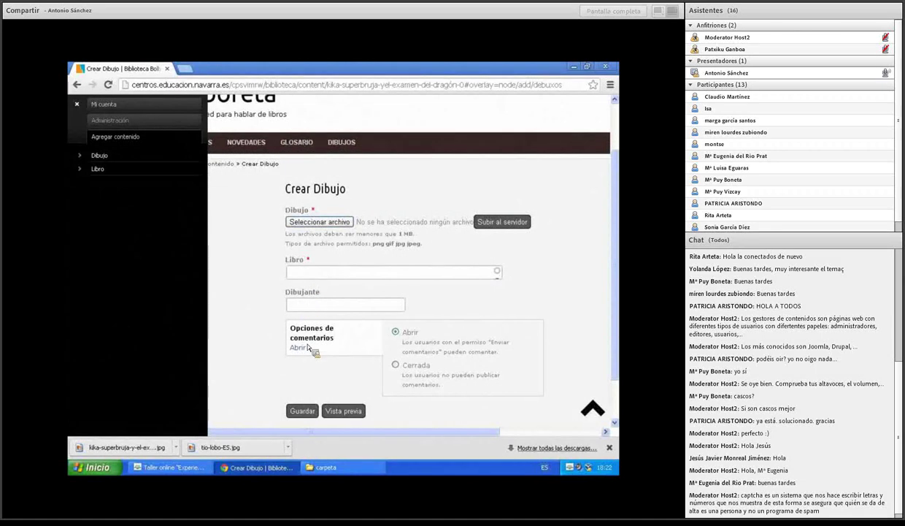
scroll(313, 226, "up", 1)
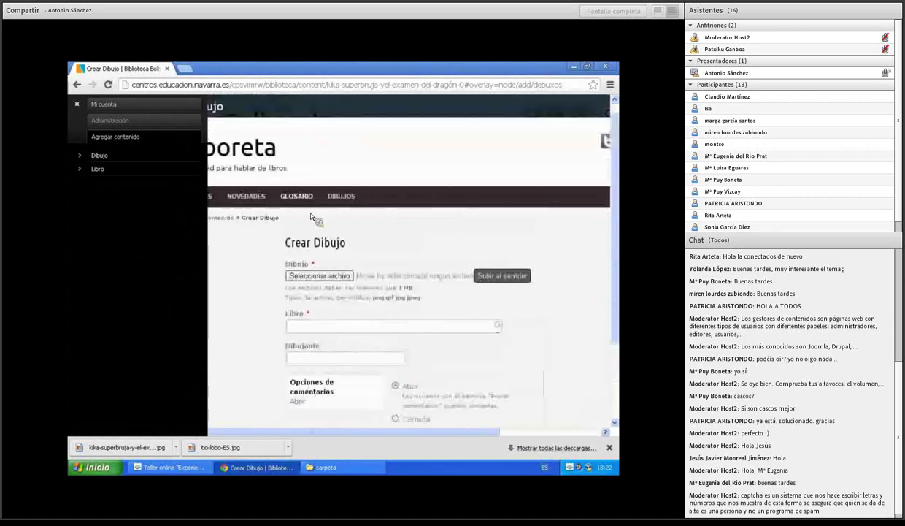
Open DIBUJOS, view the 'La pequeña oruga glotona' drawing, then go back to MÁS VALORADOS
left_click(337, 196)
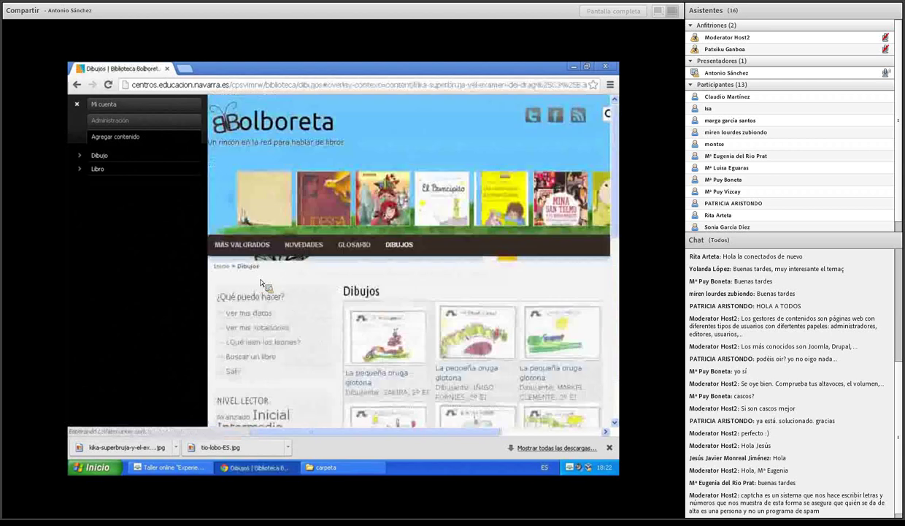
scroll(260, 281, "down", 2)
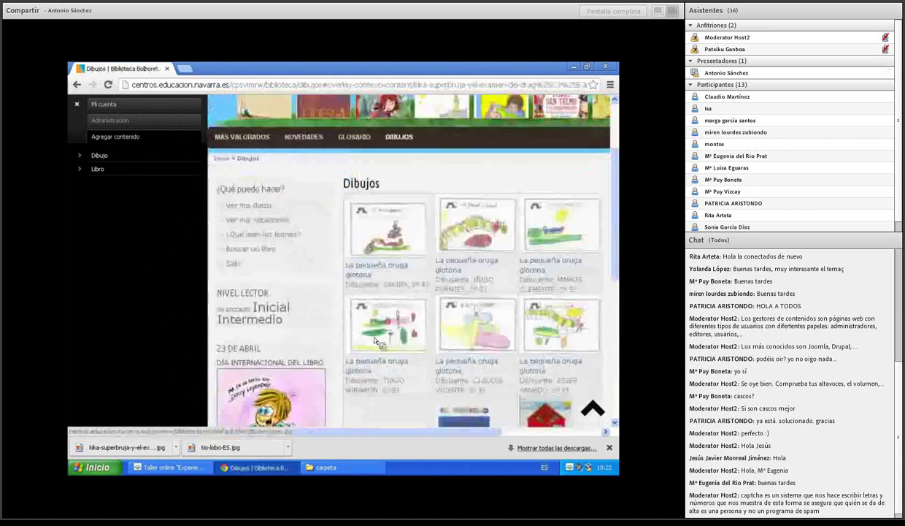
left_click(379, 269)
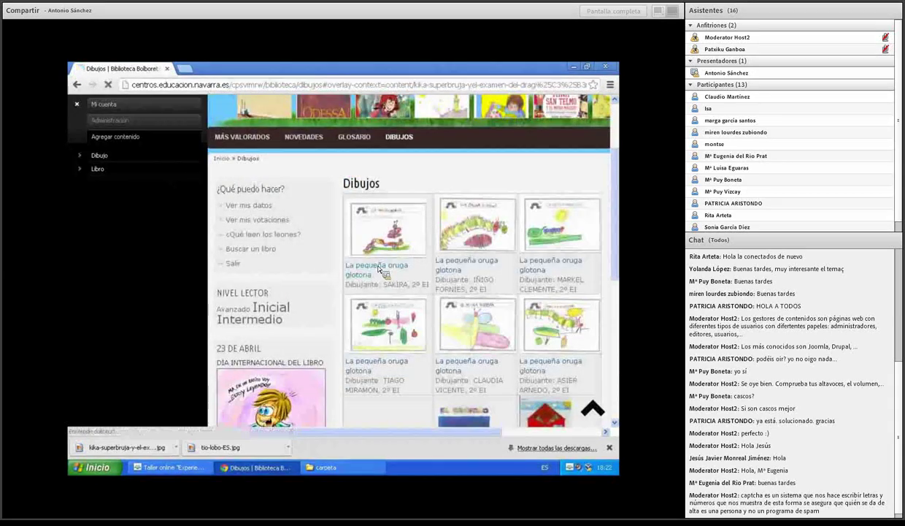
scroll(424, 345, "down", 3)
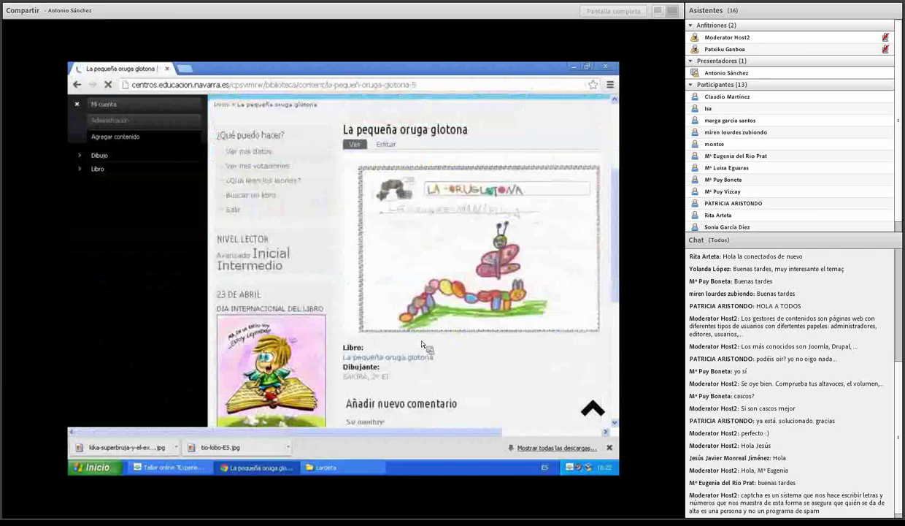
scroll(423, 343, "down", 1)
scroll(451, 316, "up", 2)
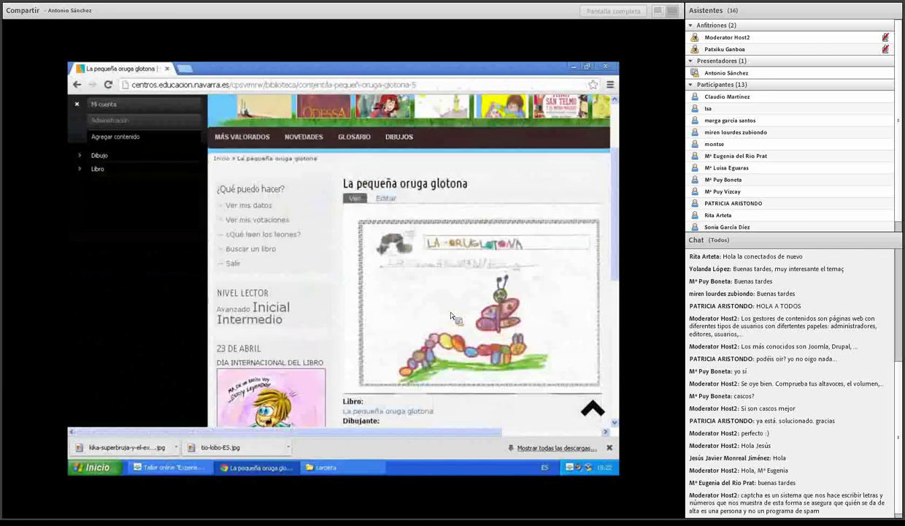
scroll(453, 316, "up", 1)
left_click(233, 188)
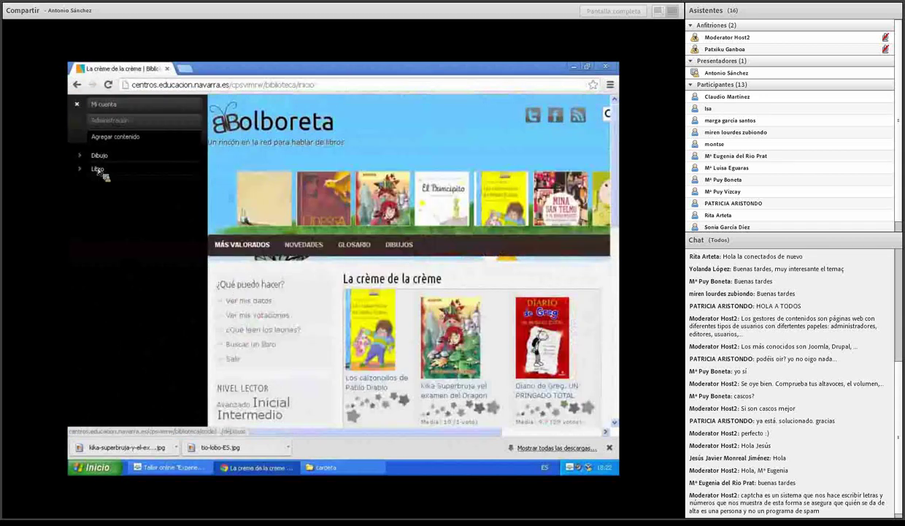
Open Administración > Personas and hide the admin side menu to view the user list
left_click(106, 120)
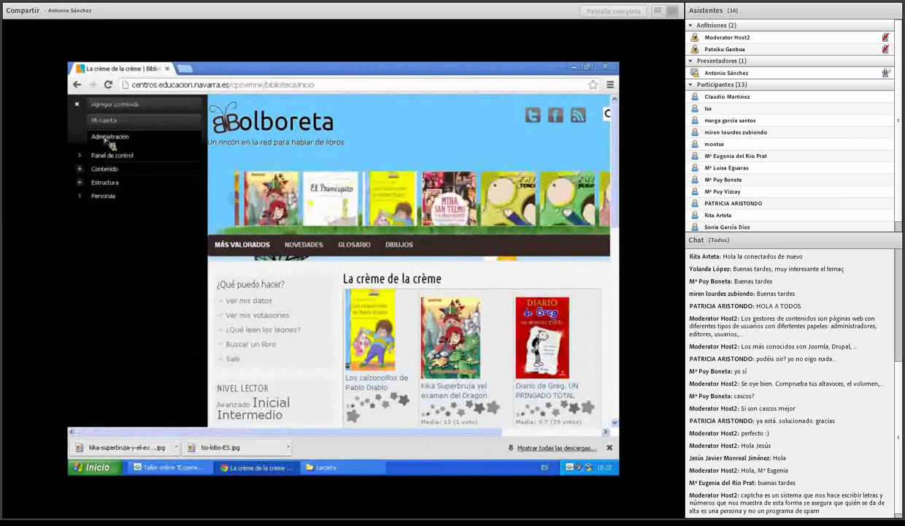
left_click(102, 196)
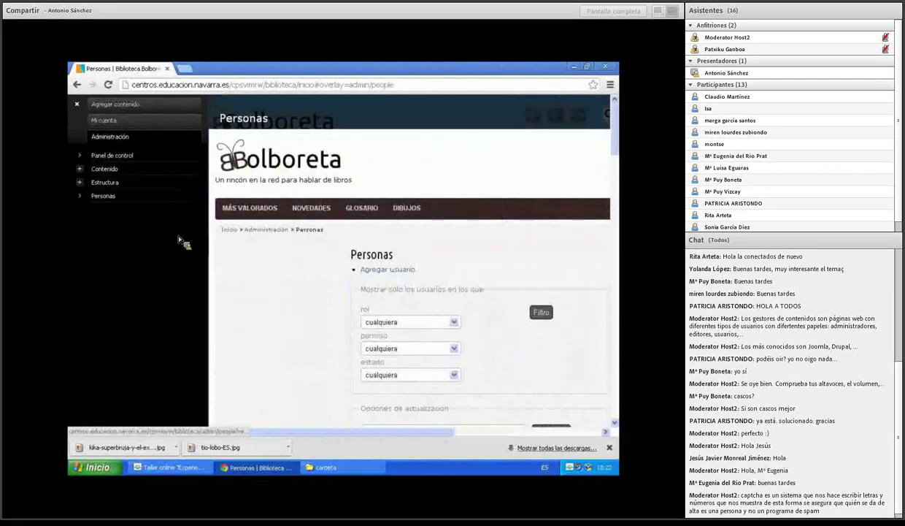
scroll(324, 431, "right", 1)
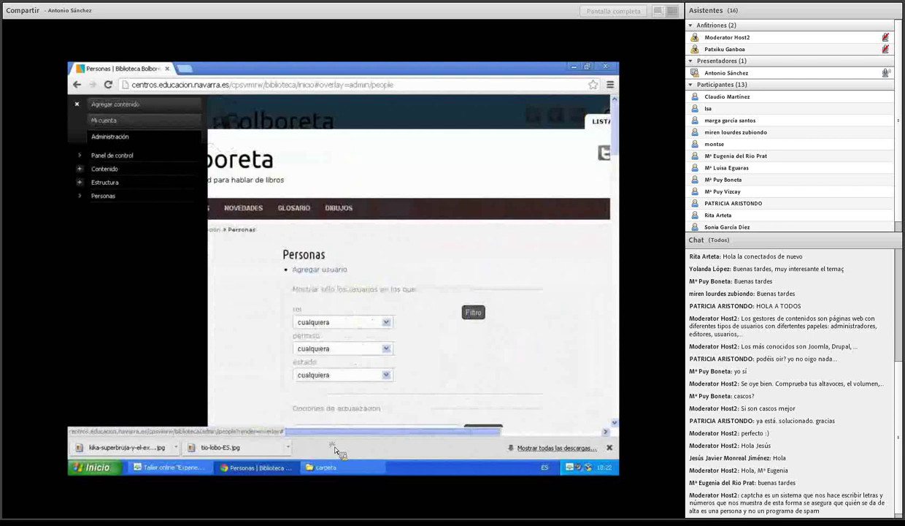
left_click(76, 104)
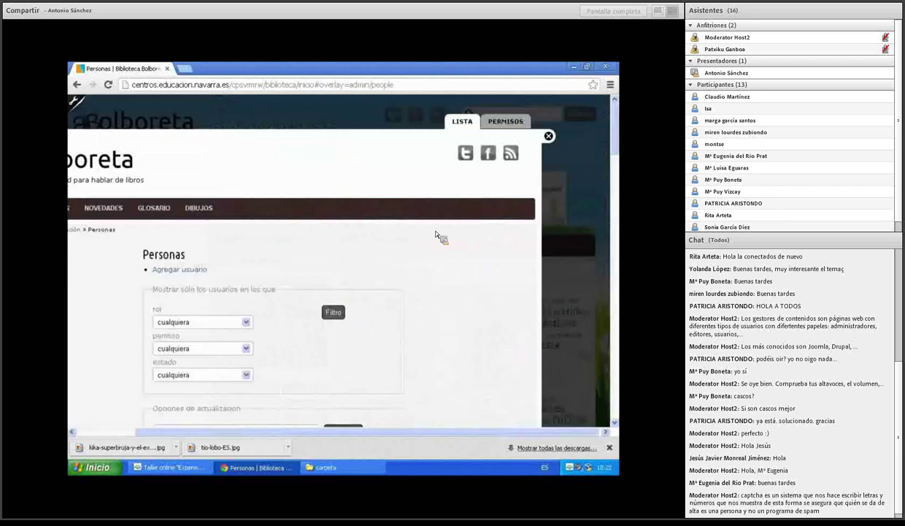
left_click_drag(624, 137, 625, 184)
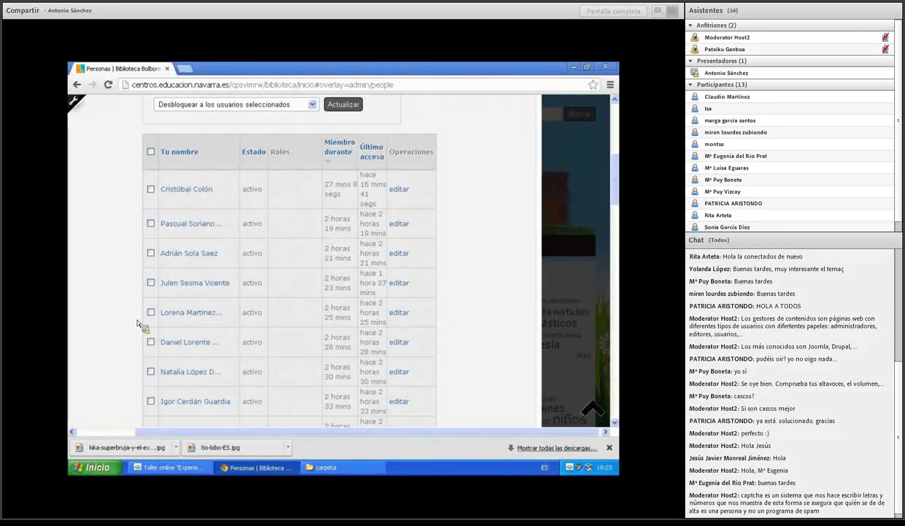
scroll(137, 275, "up", 5)
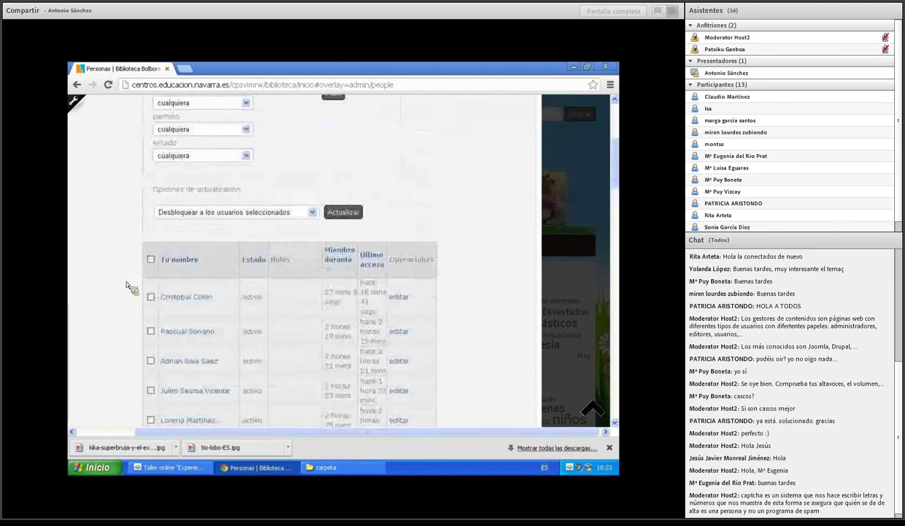
scroll(128, 286, "up", 5)
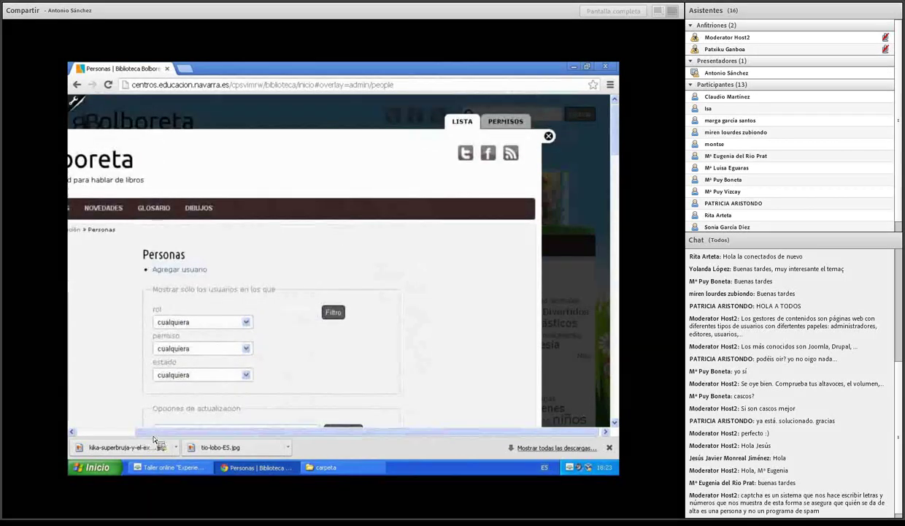
scroll(135, 365, "down", 5)
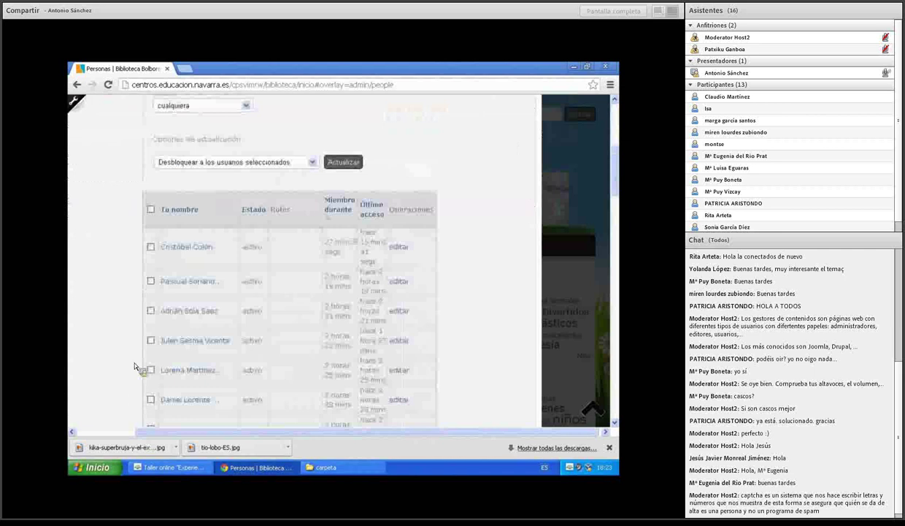
Tick users, review the Opciones de actualización bulk actions, untick them, and restore the side menu
left_click(151, 281)
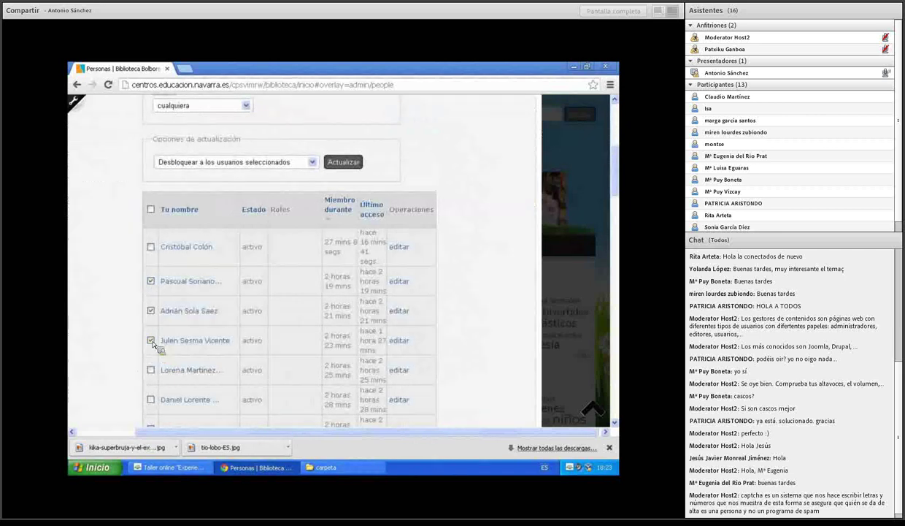
scroll(244, 146, "up", 3)
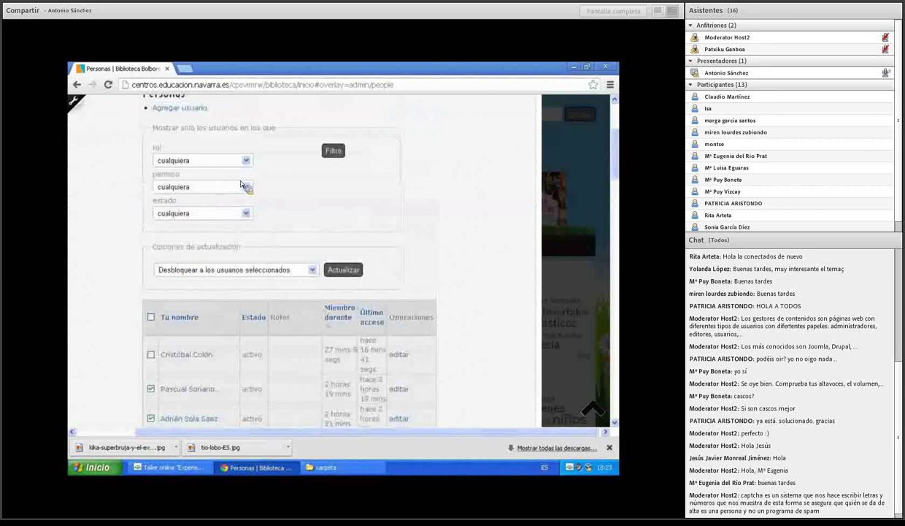
left_click(311, 269)
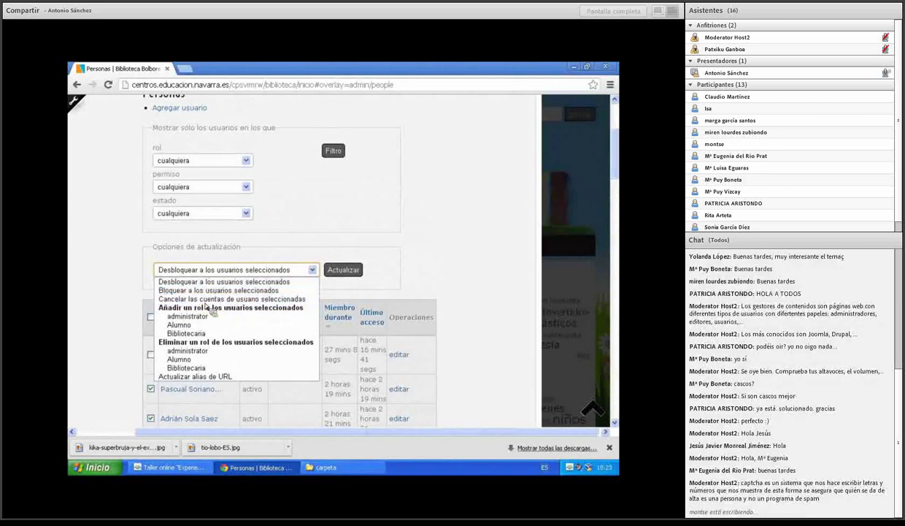
left_click(119, 249)
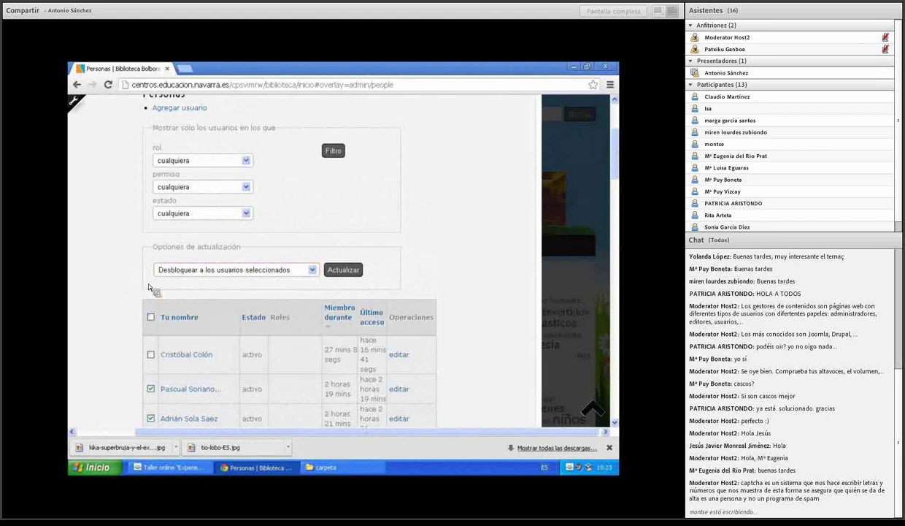
left_click(152, 388)
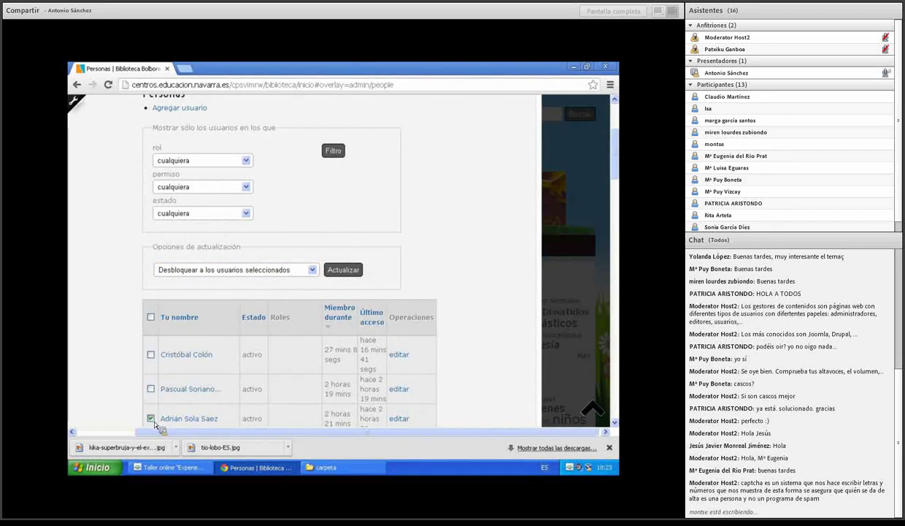
left_click(151, 418)
scroll(130, 401, "down", 1)
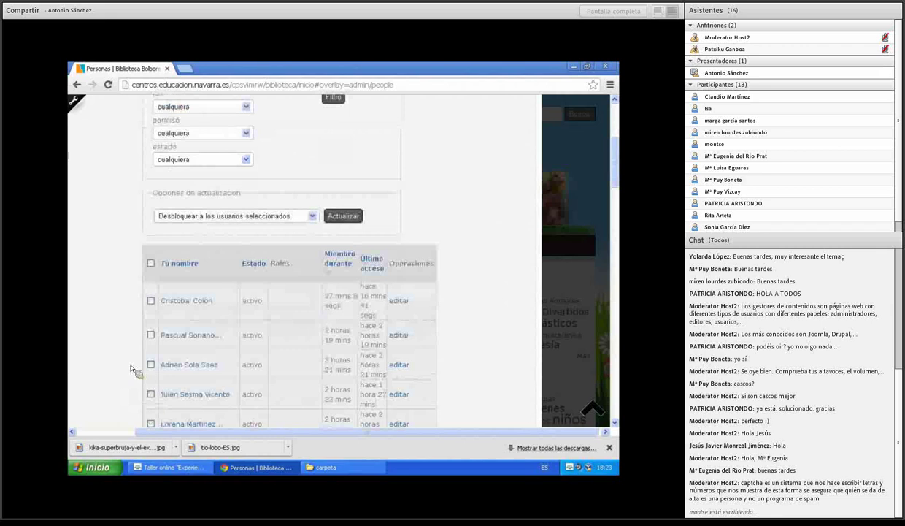
scroll(129, 358, "up", 3)
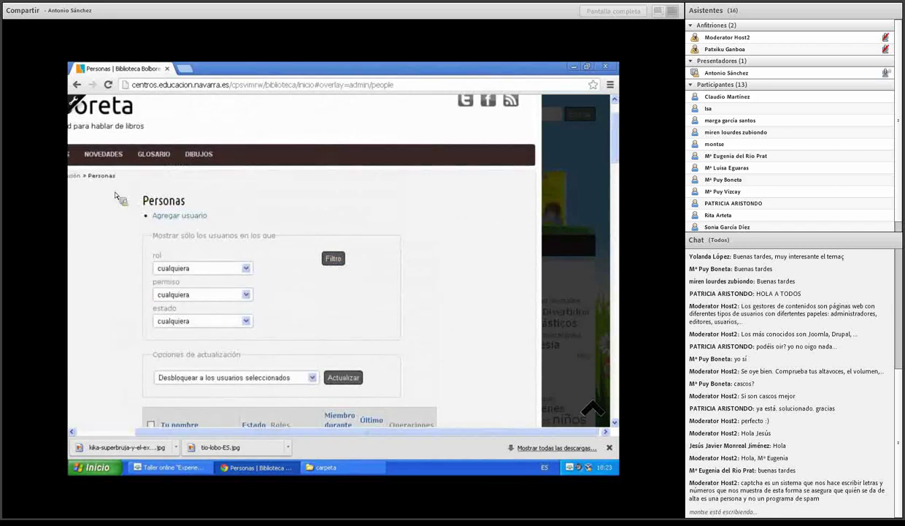
scroll(75, 188, "left", 3)
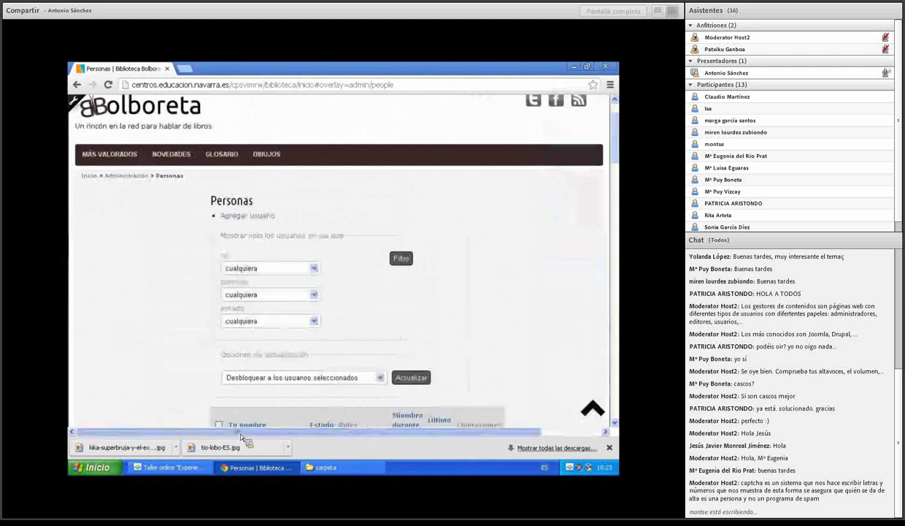
left_click(76, 102)
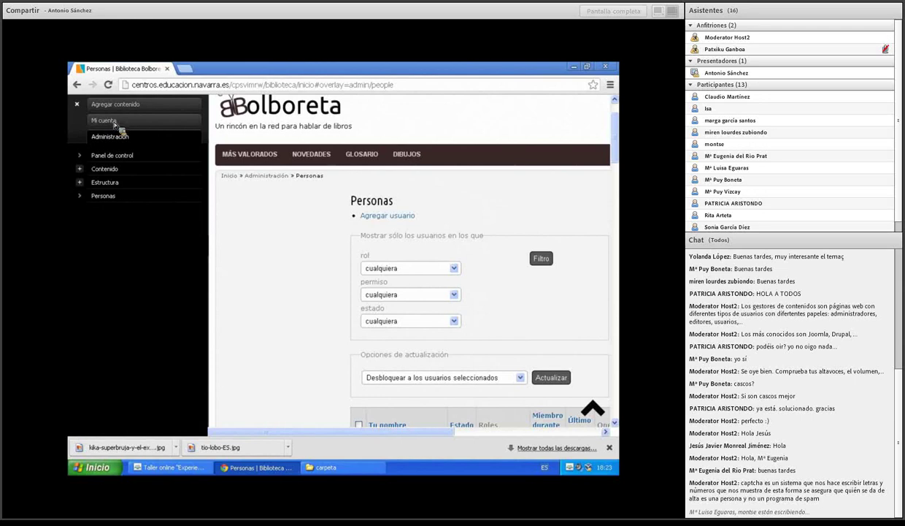
Log out of the admin account via Mi cuenta > Cerrar sesión
left_click(115, 122)
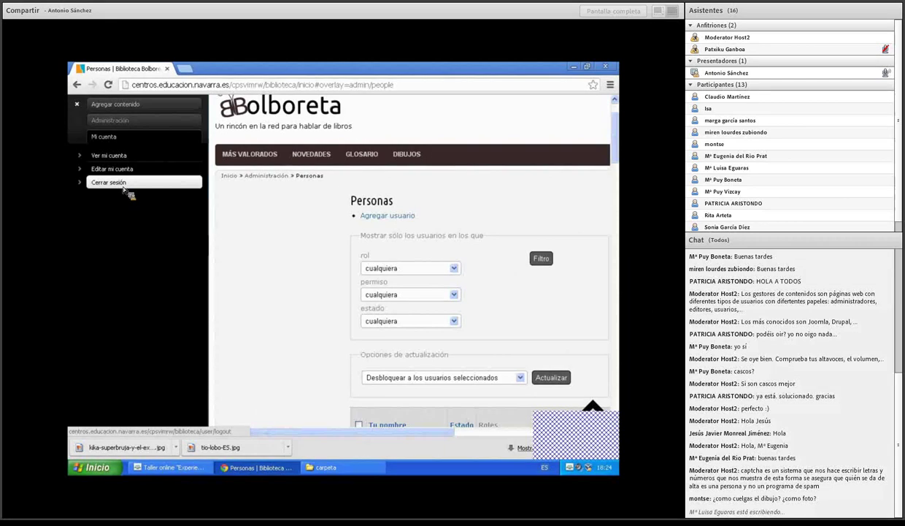
left_click(124, 185)
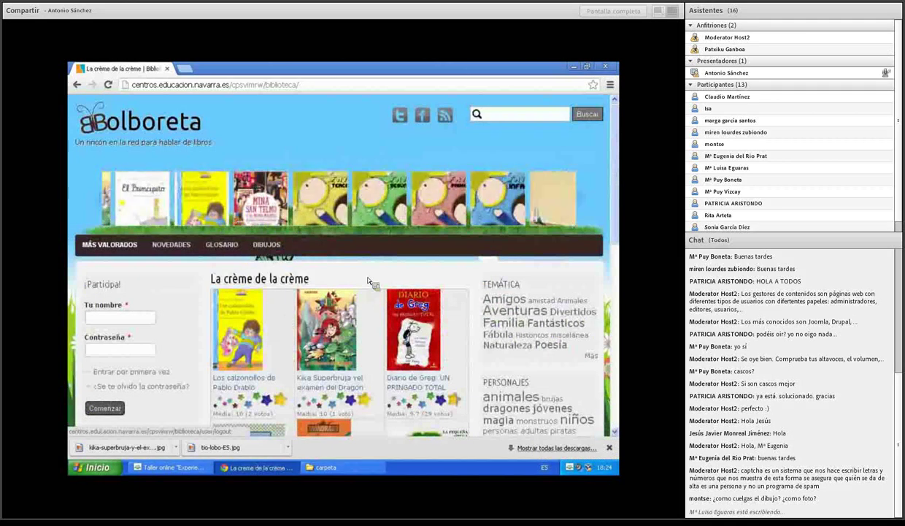
scroll(369, 281, "down", 1)
scroll(368, 280, "down", 2)
scroll(372, 273, "up", 3)
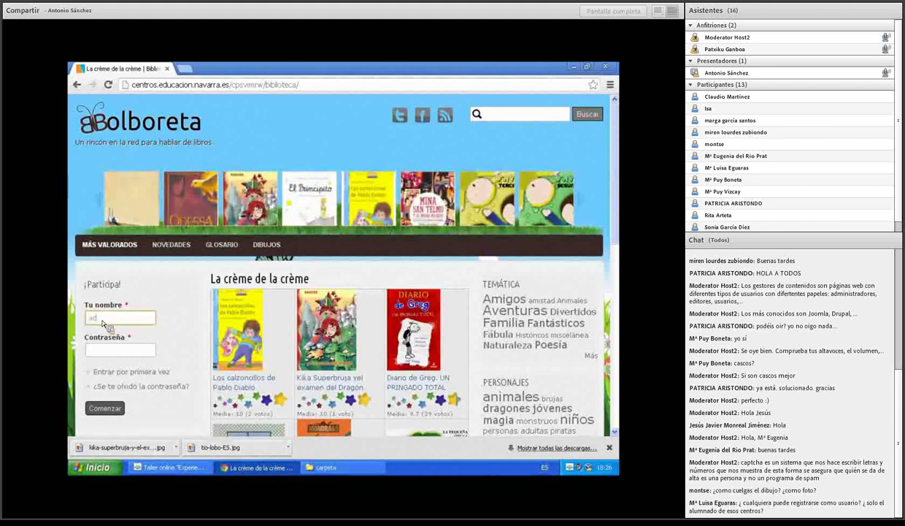
Log in through ¡Participa! with the librarian username and password, then open Buscar un libro
key("BackSpace")
key("BackSpace")
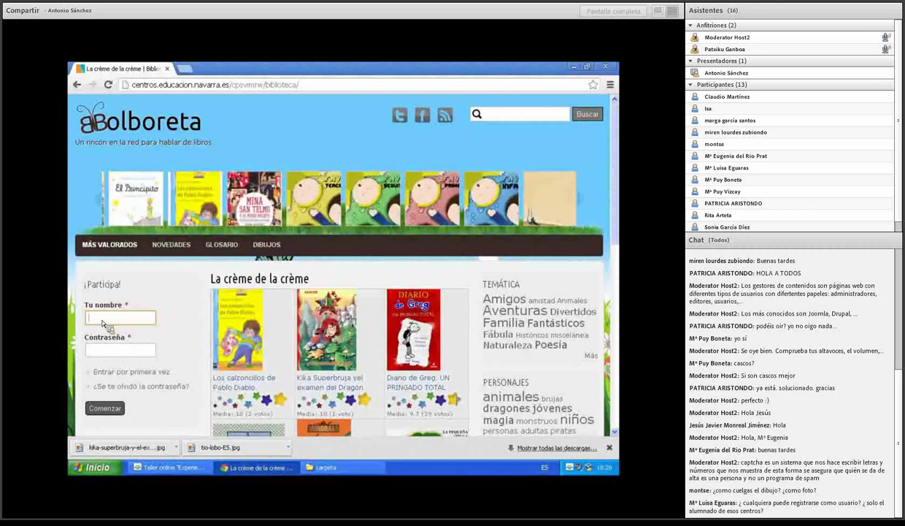
type("bi")
left_click(102, 325)
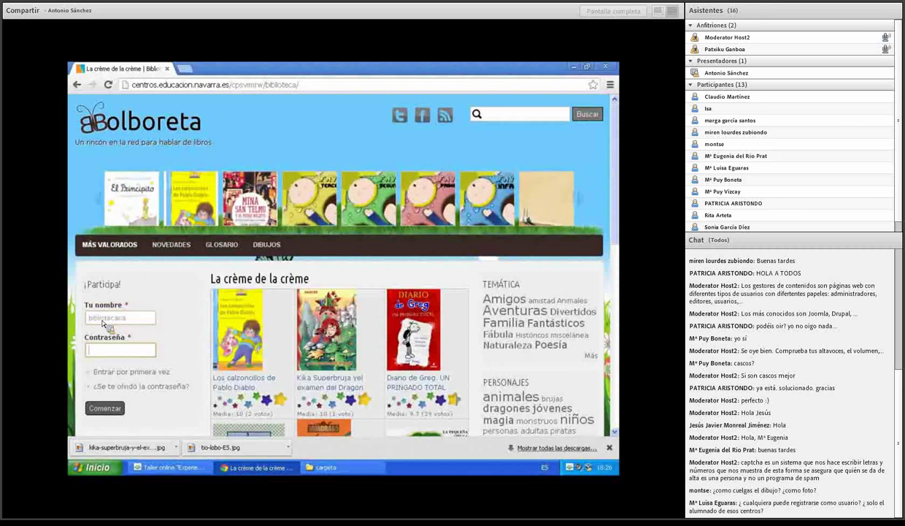
type("••••••••••••")
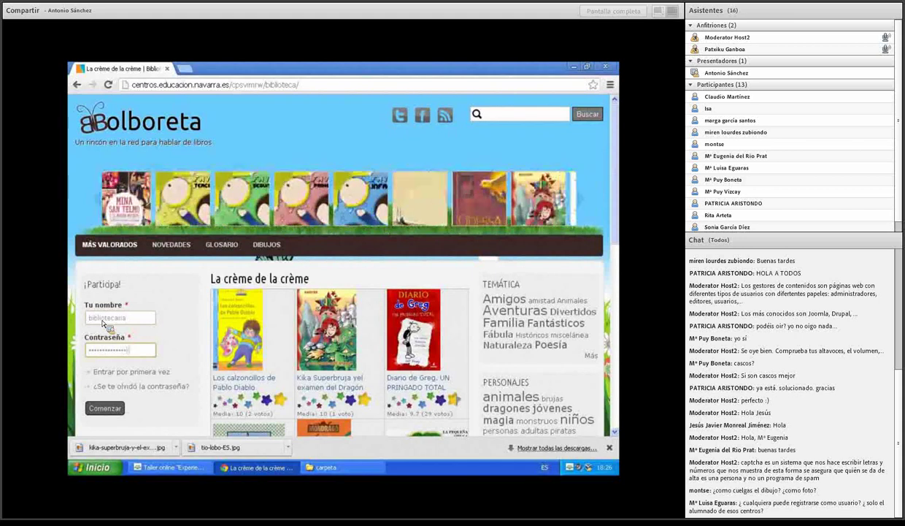
key("Return")
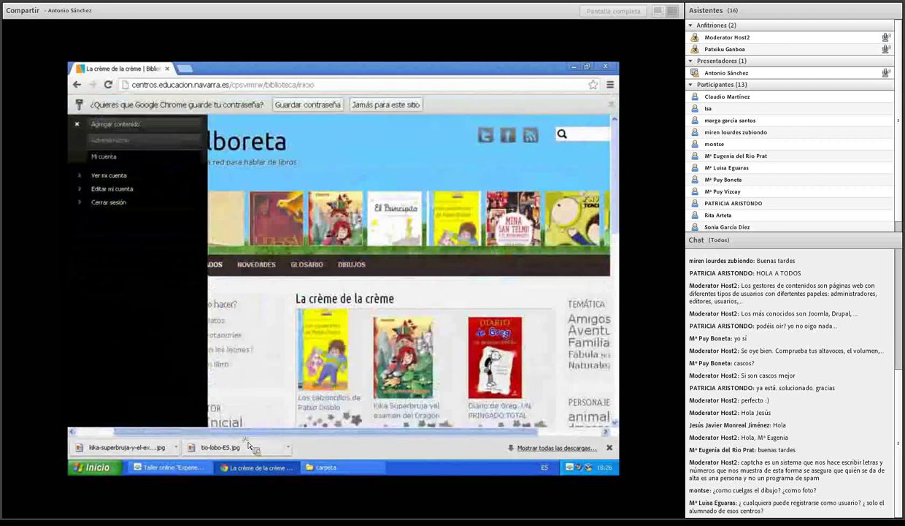
left_click(243, 351)
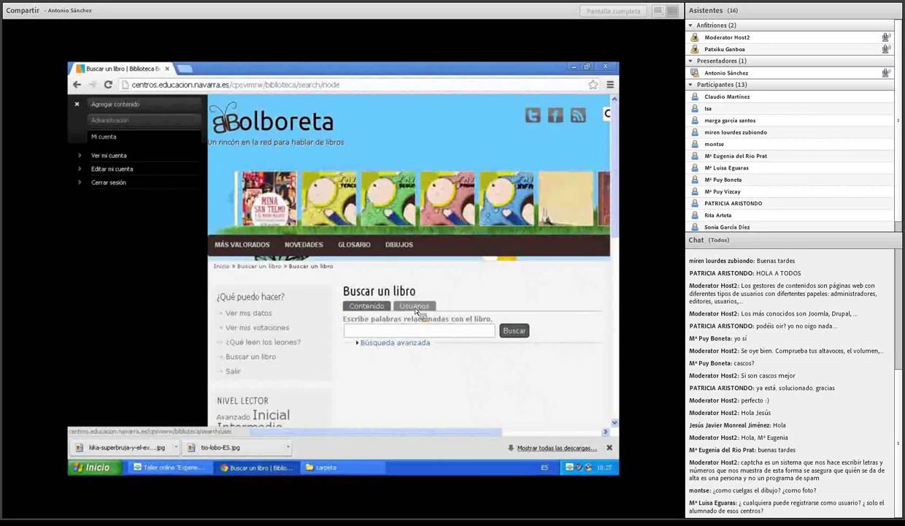
Search the Usuarios list for 'javier' and scroll through the matching members
left_click(416, 307)
left_click(377, 332)
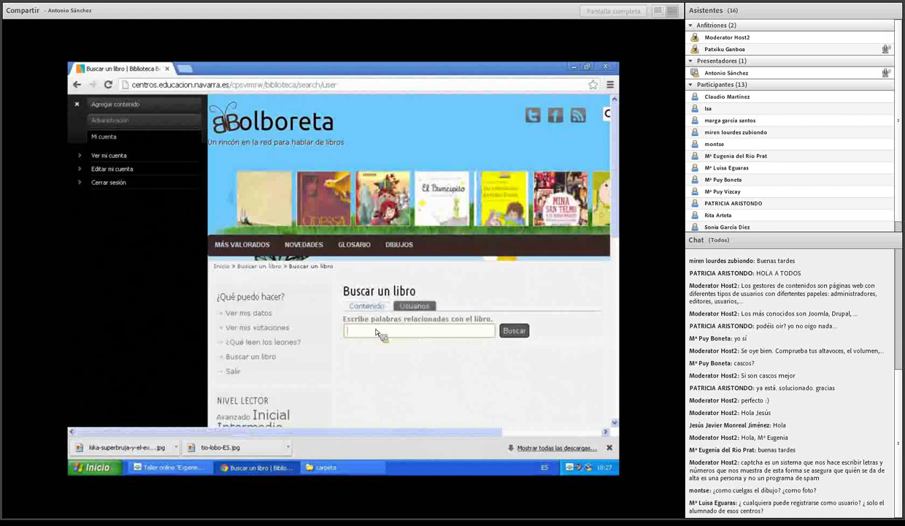
type("javier")
key("Return")
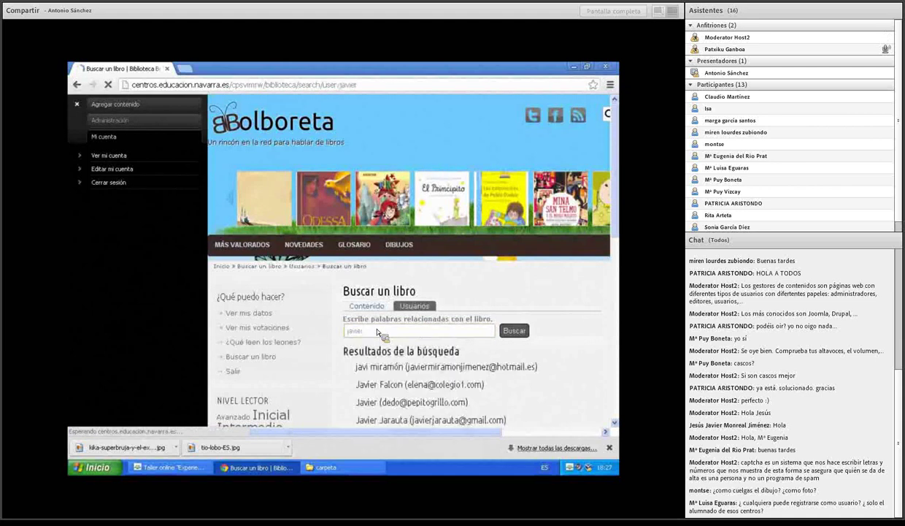
scroll(398, 369, "down", 2)
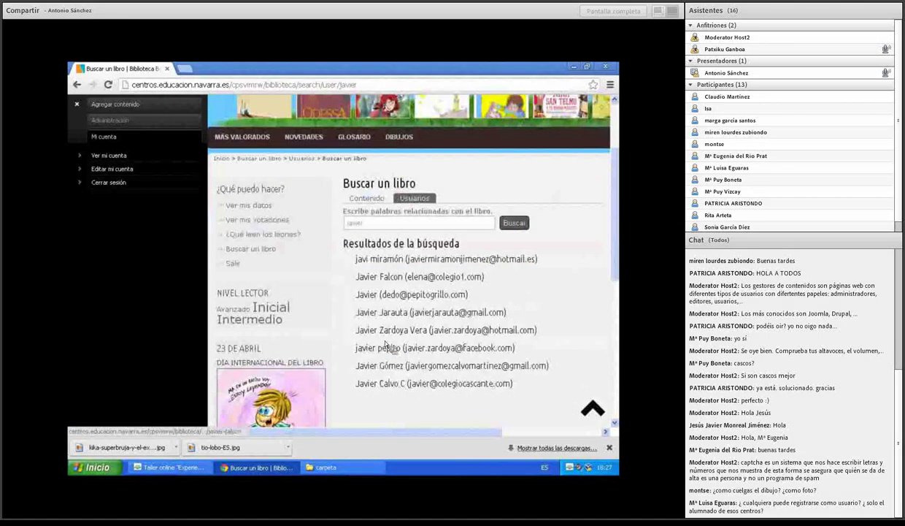
Open the first matching member's profile, view its Editar form, then close it
left_click(394, 265)
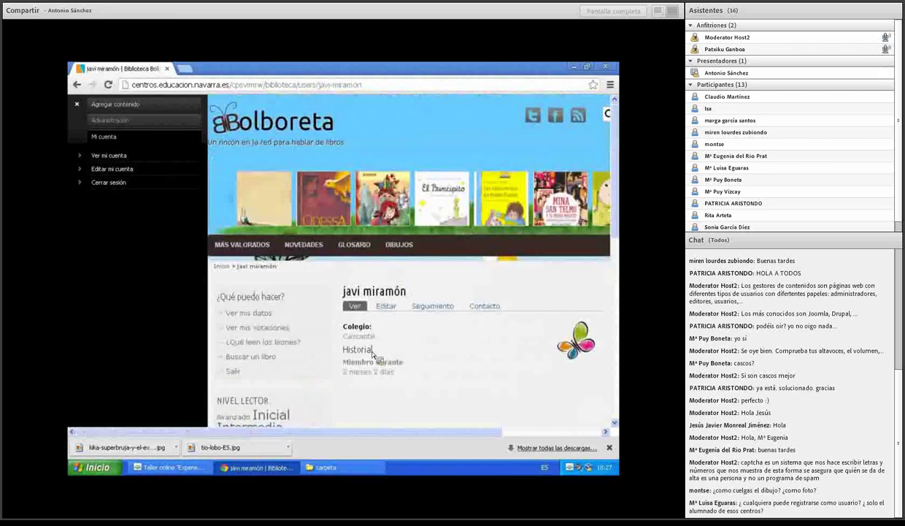
left_click(391, 309)
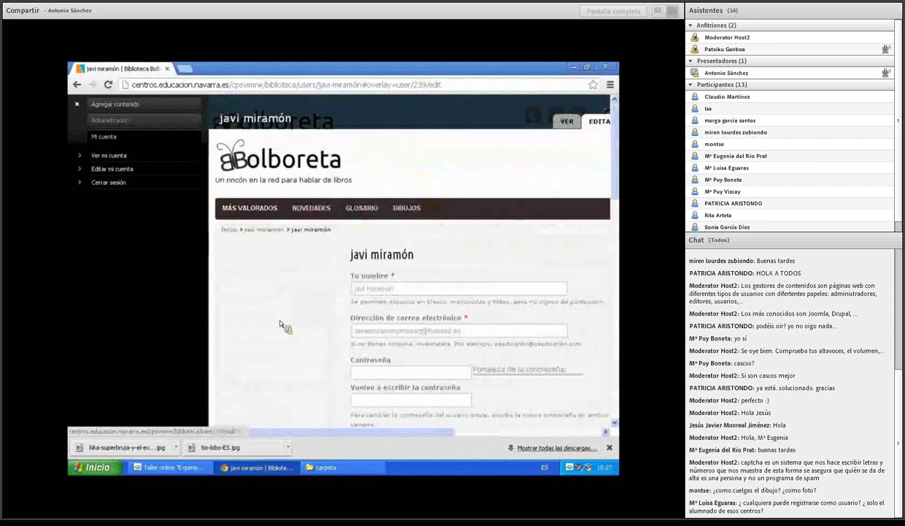
left_click(76, 84)
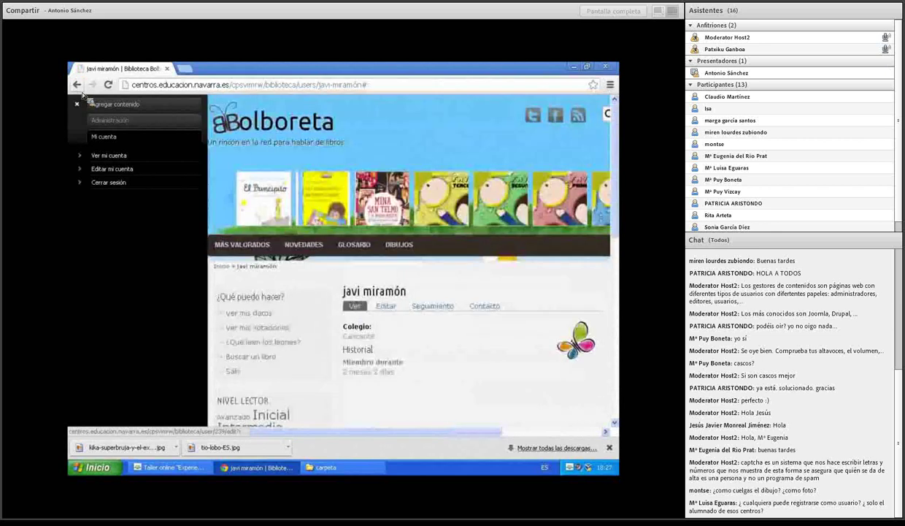
Check the member's Seguimiento activity tab, shift the page view, then bring up the Start menu
left_click(419, 303)
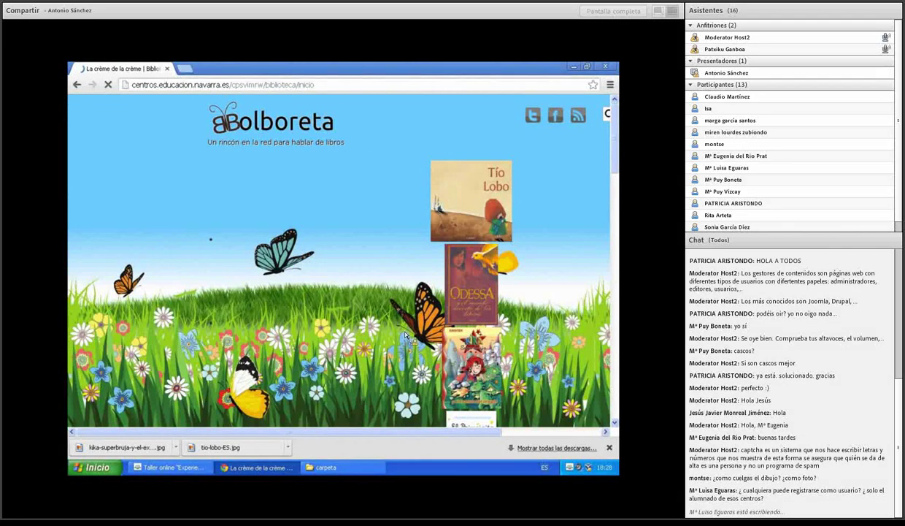
left_click_drag(358, 430, 413, 394)
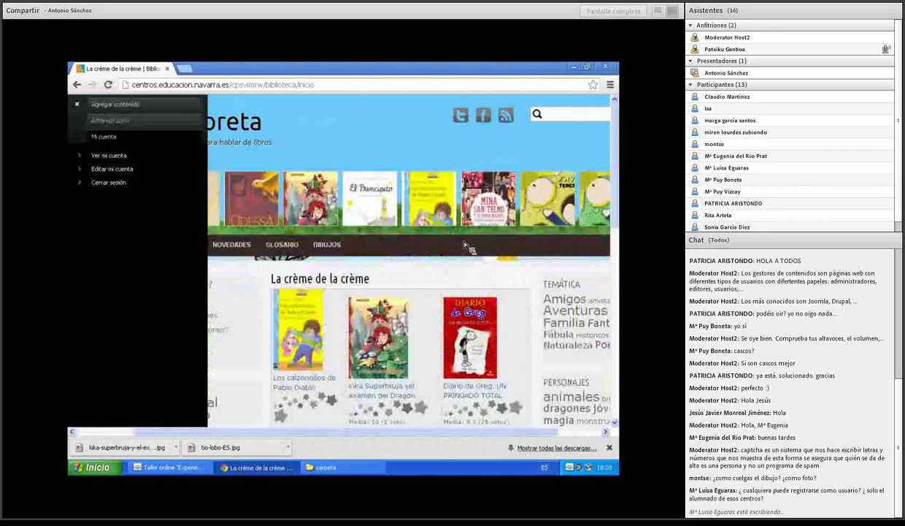
left_click_drag(317, 431, 260, 439)
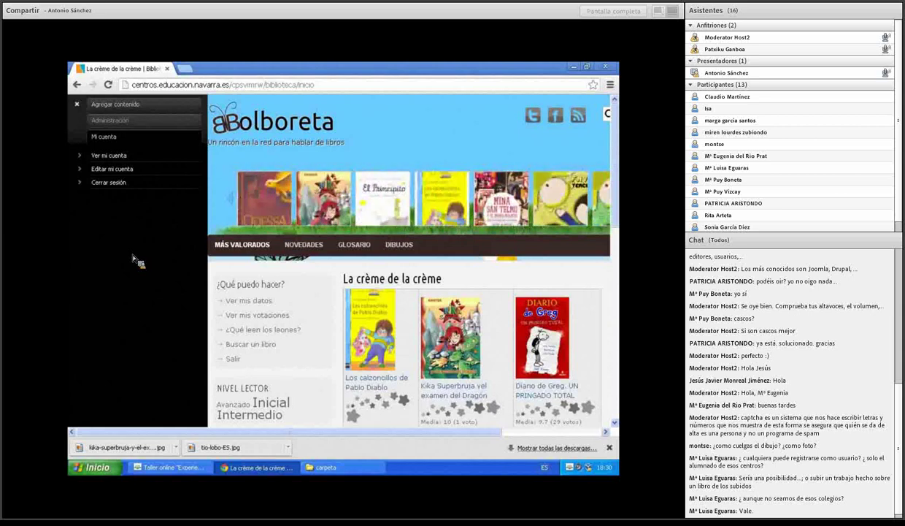
left_click(98, 471)
Launch Google Chrome and search Google for 'bitnami drupal'
left_click(93, 242)
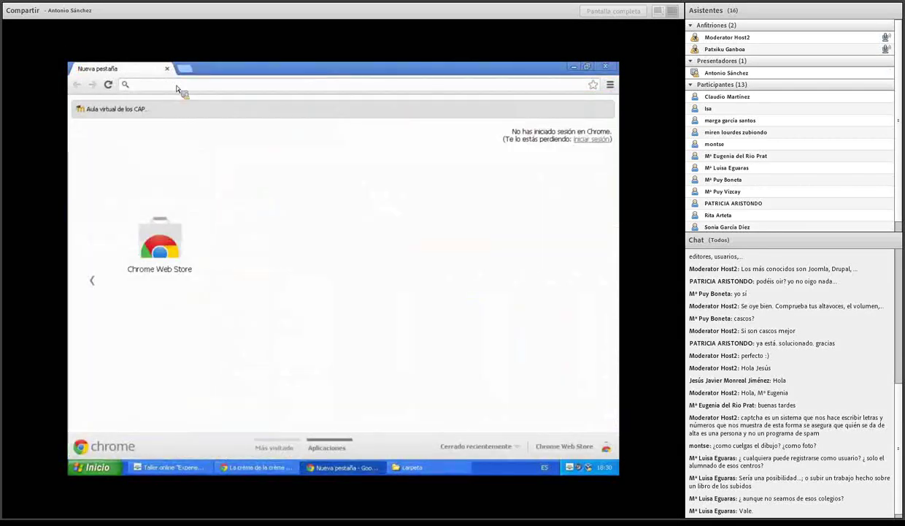
type("bitnami")
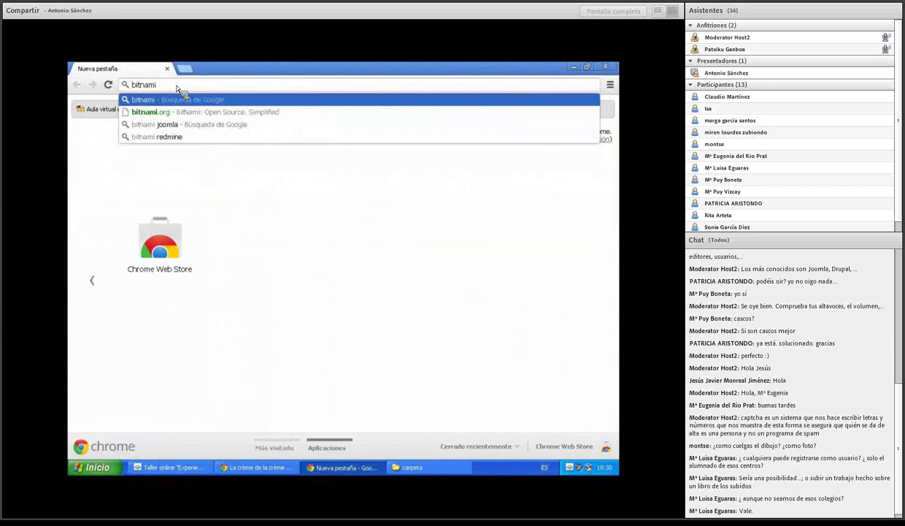
type(" druap")
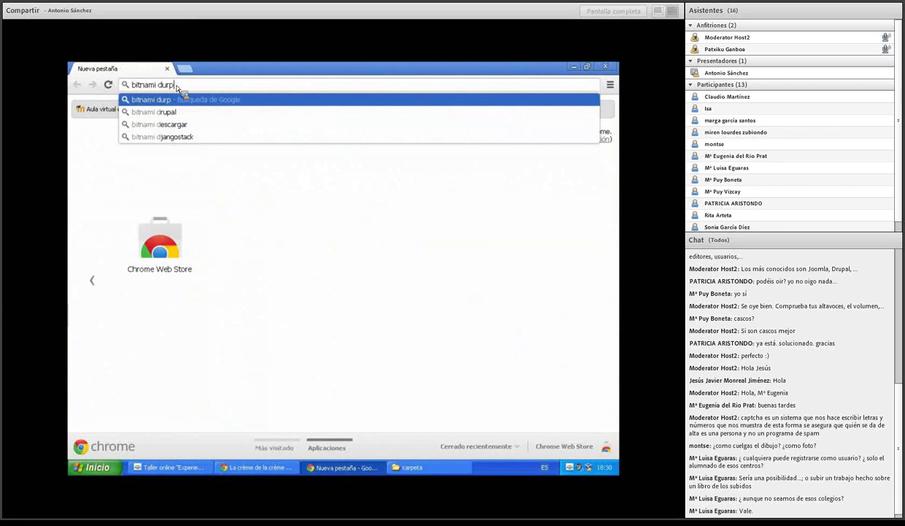
key("BackSpace")
key("BackSpace")
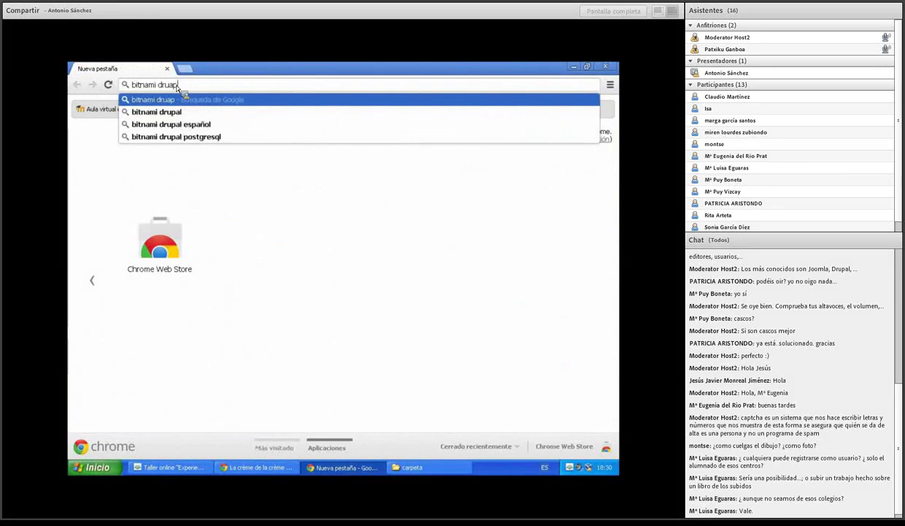
type("pal")
key("Return")
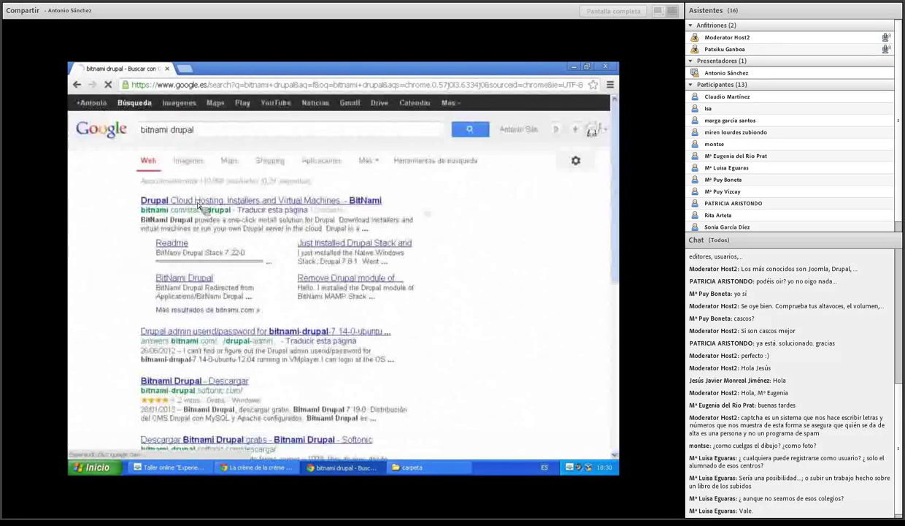
Open the BitNami Drupal search result and scroll through the page
left_click(211, 202)
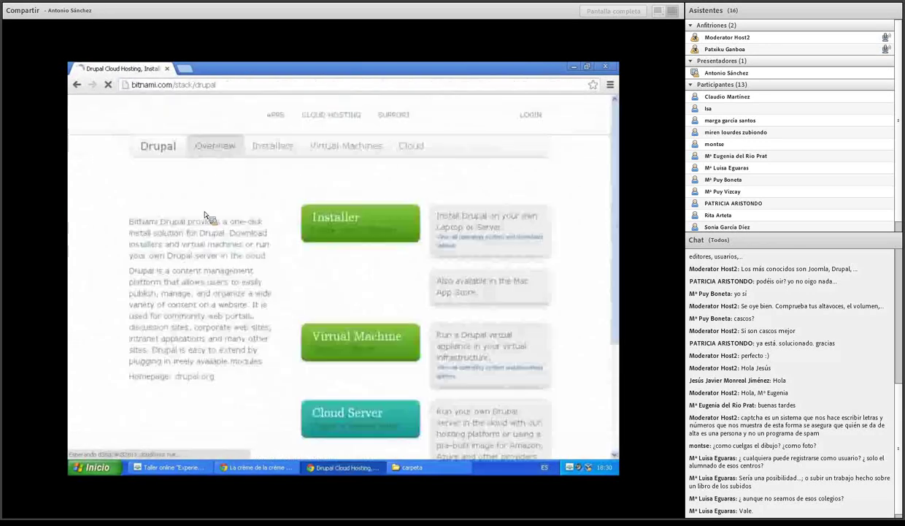
scroll(221, 319, "down", 3)
scroll(222, 318, "up", 3)
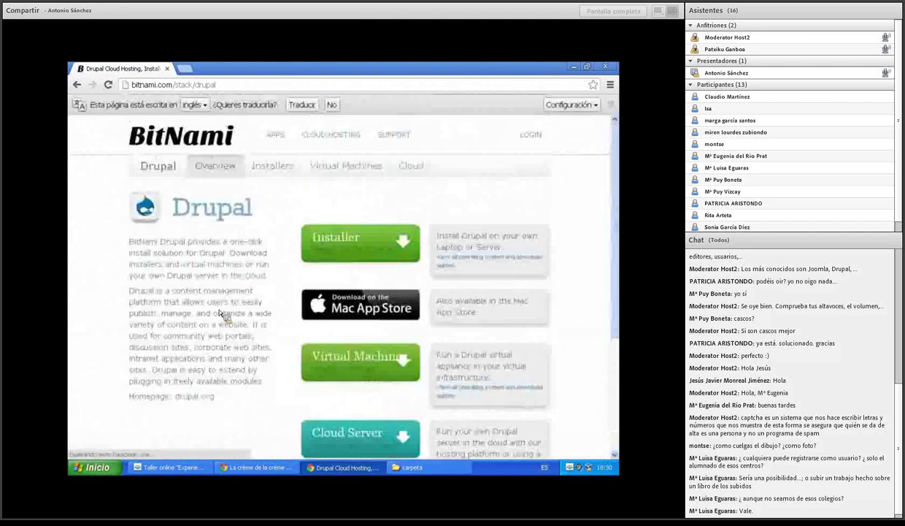
scroll(213, 300, "down", 1)
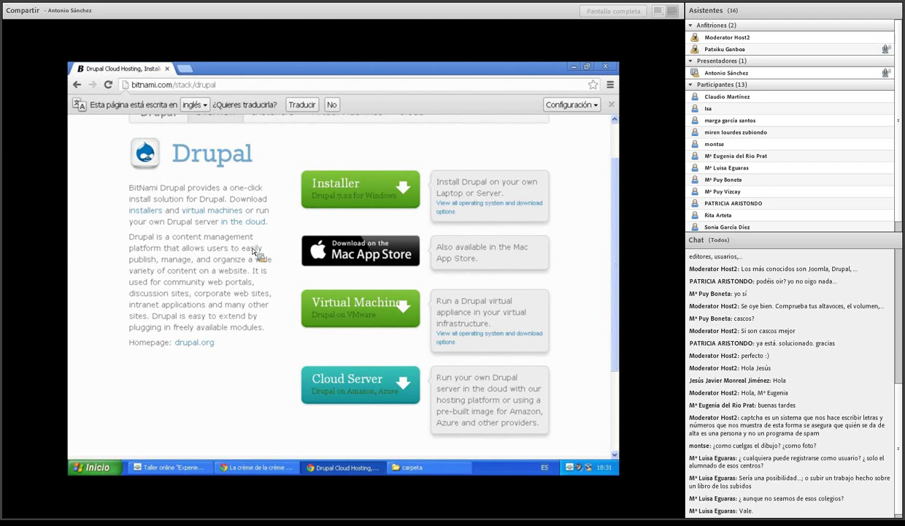
Return from the Bolboreta window to BitNami, choose Installer, and select 'stack/drupal' in the address
left_click(255, 467)
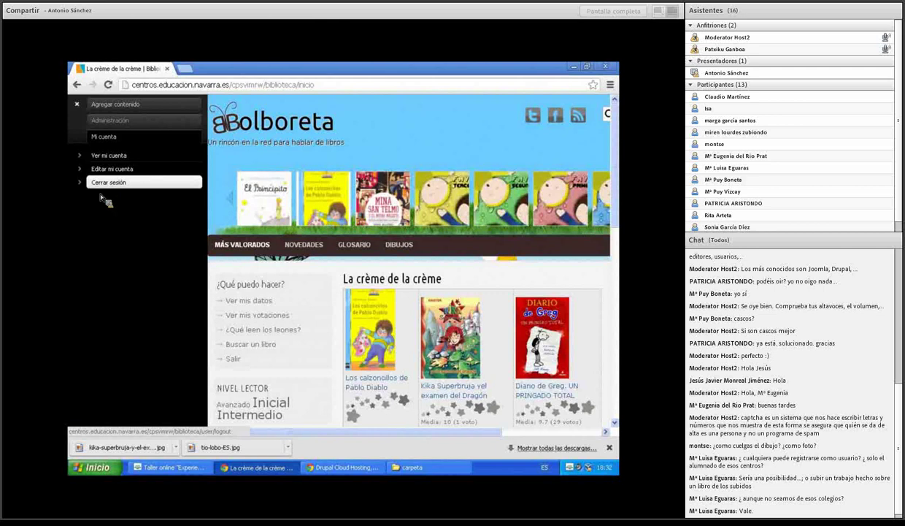
left_click(347, 466)
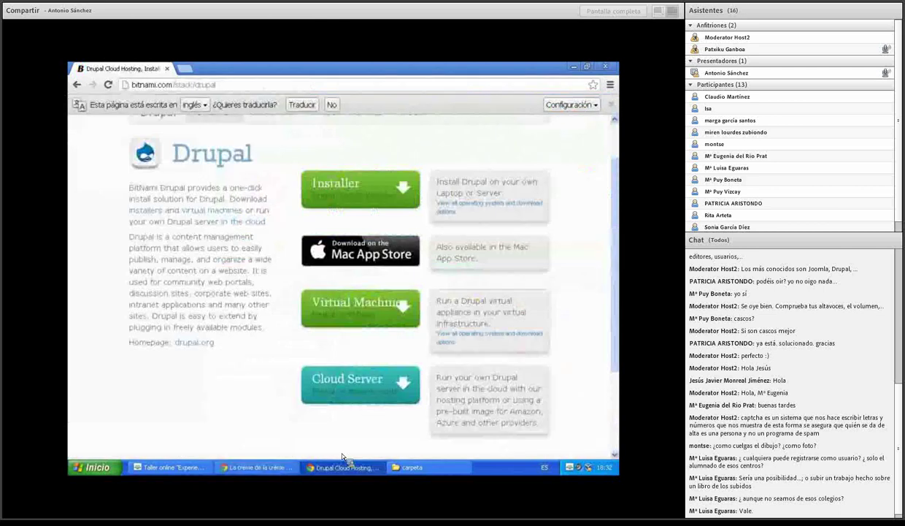
scroll(287, 262, "down", 2)
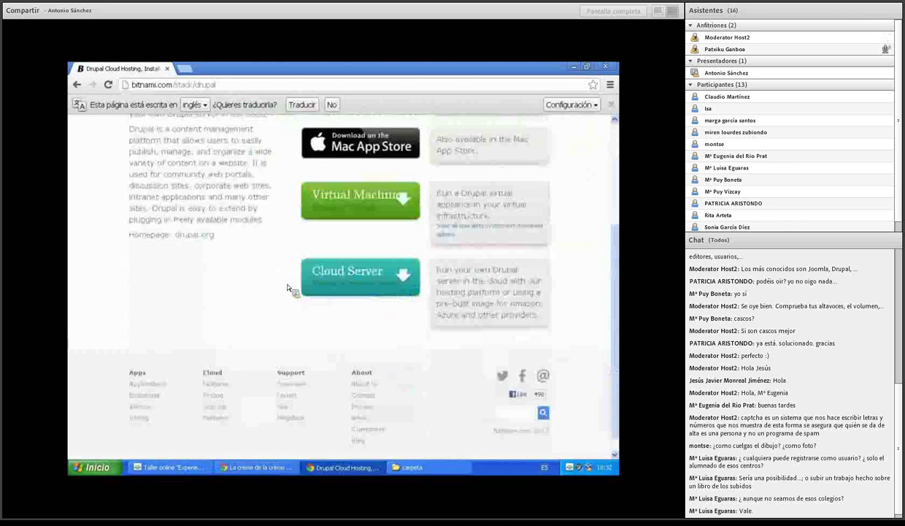
scroll(289, 287, "up", 2)
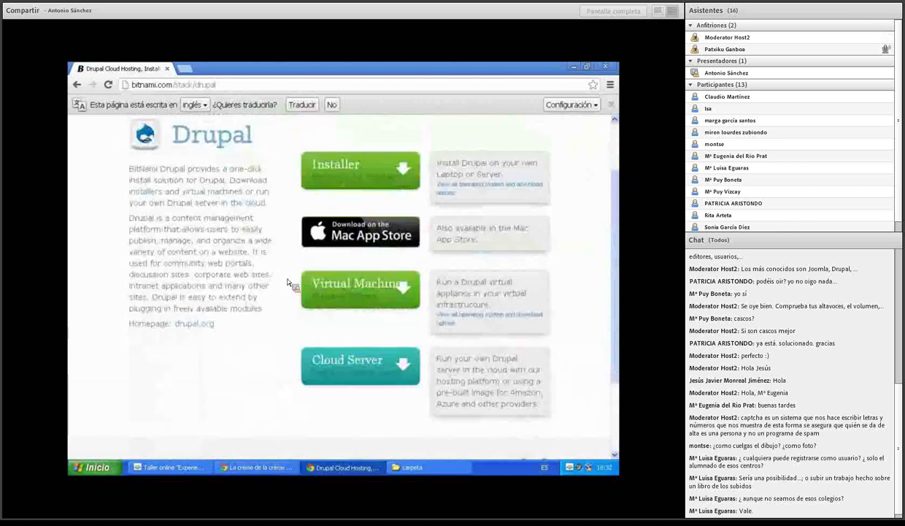
left_click(358, 184)
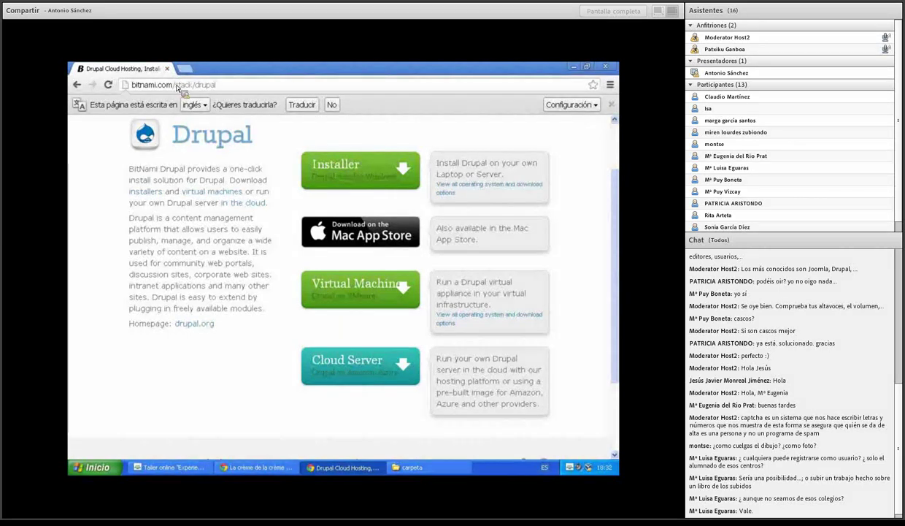
left_click_drag(174, 85, 216, 85)
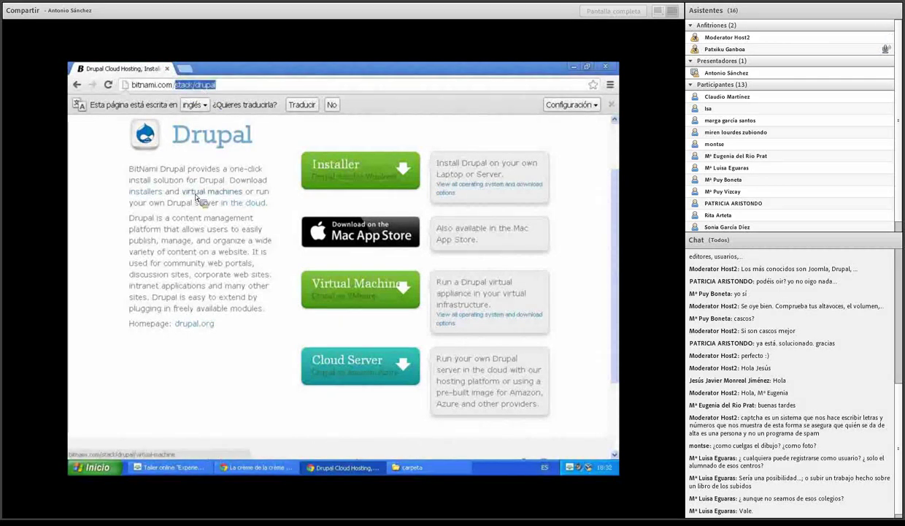
Trim the address to load the BitNami home page, browse it, then close the tab
key("BackSpace")
key("BackSpace")
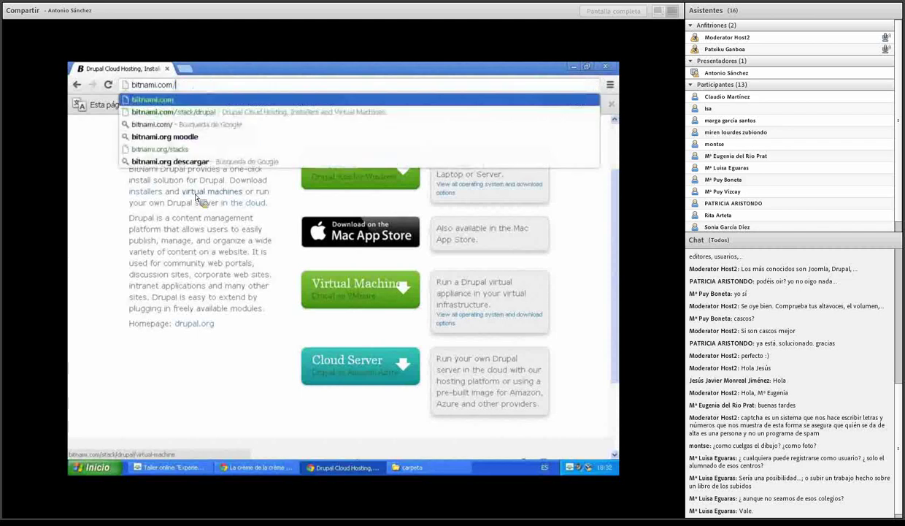
key("Return")
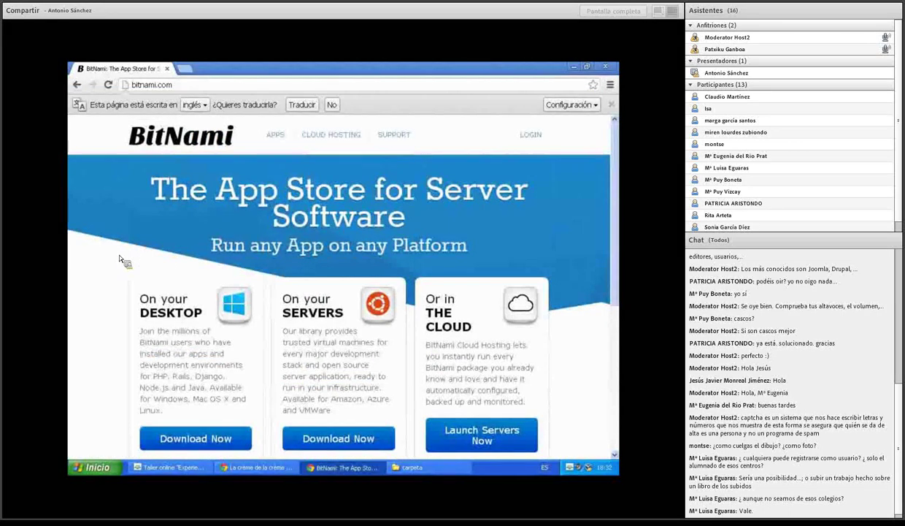
scroll(122, 261, "down", 2)
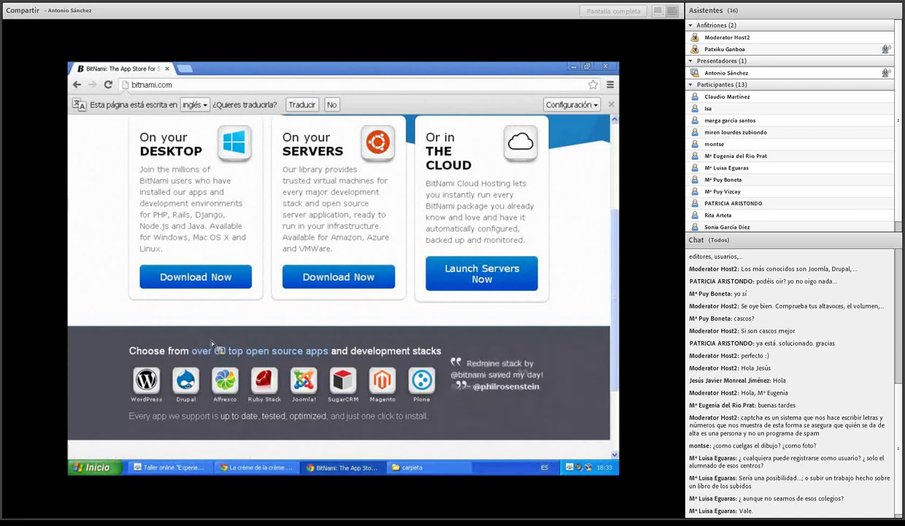
left_click(168, 69)
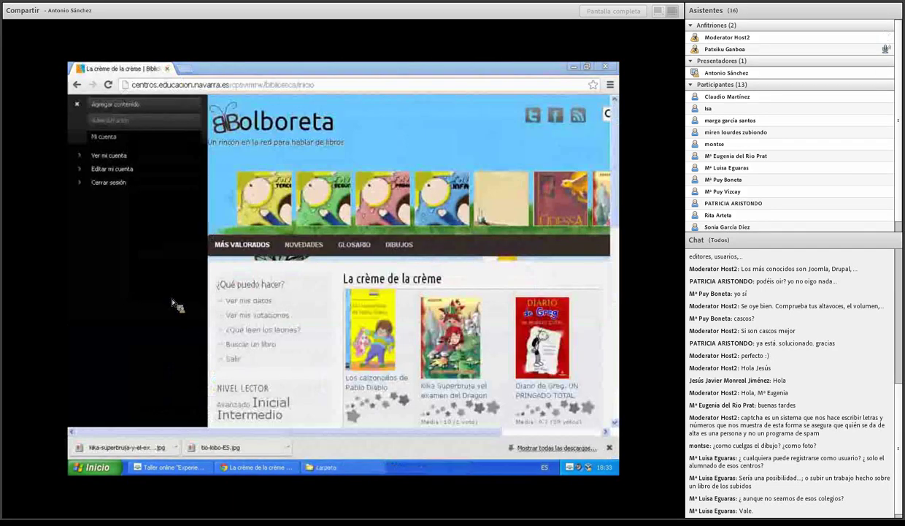
left_click(254, 468)
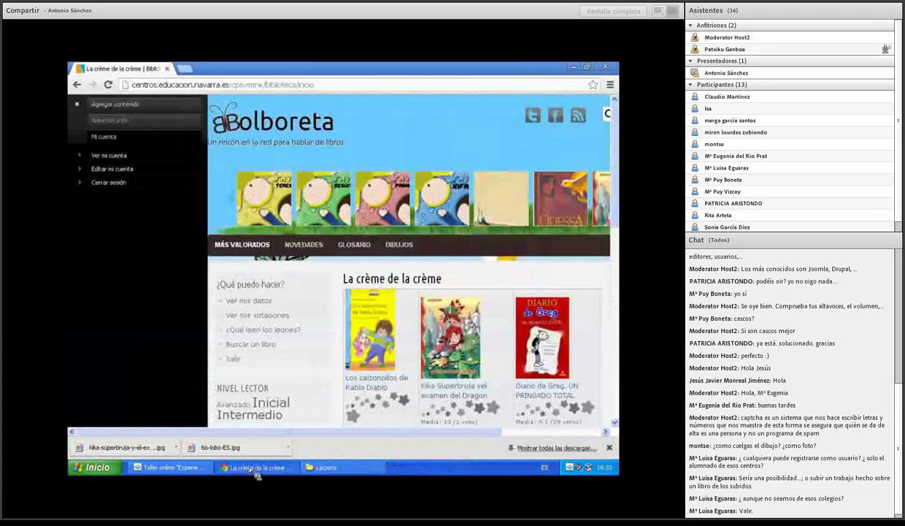
left_click(162, 468)
left_click(164, 471)
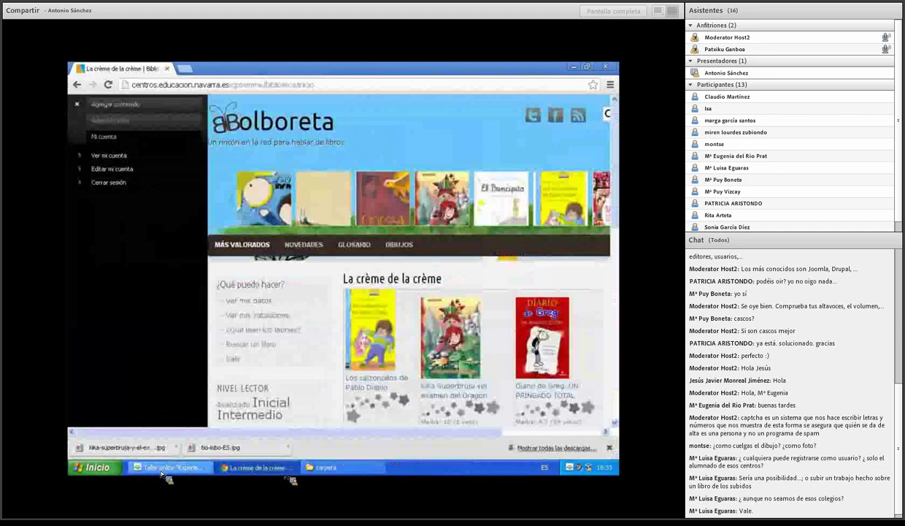
Reopen the closed BitNami tab and scroll through the bitnami.com/stacks application catalogue
right_click(150, 71)
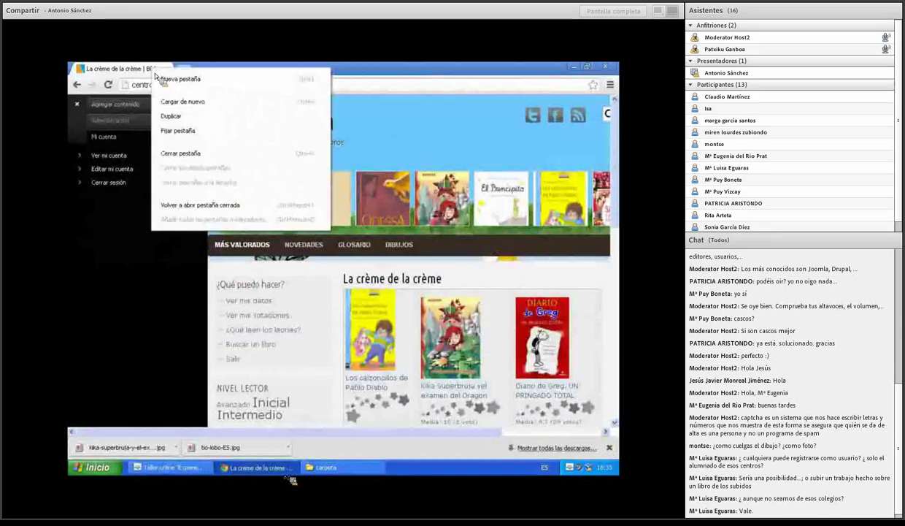
left_click(187, 205)
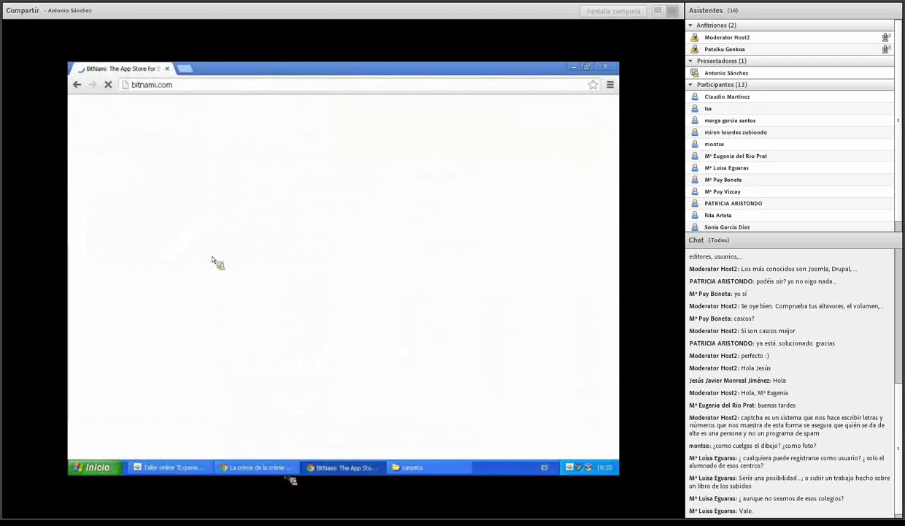
scroll(237, 336, "down", 2)
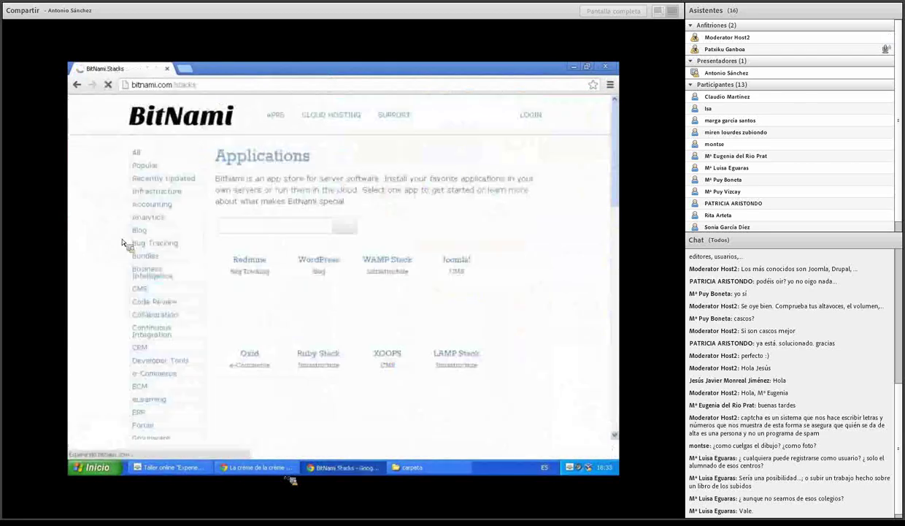
scroll(118, 231, "down", 1)
scroll(118, 241, "down", 1)
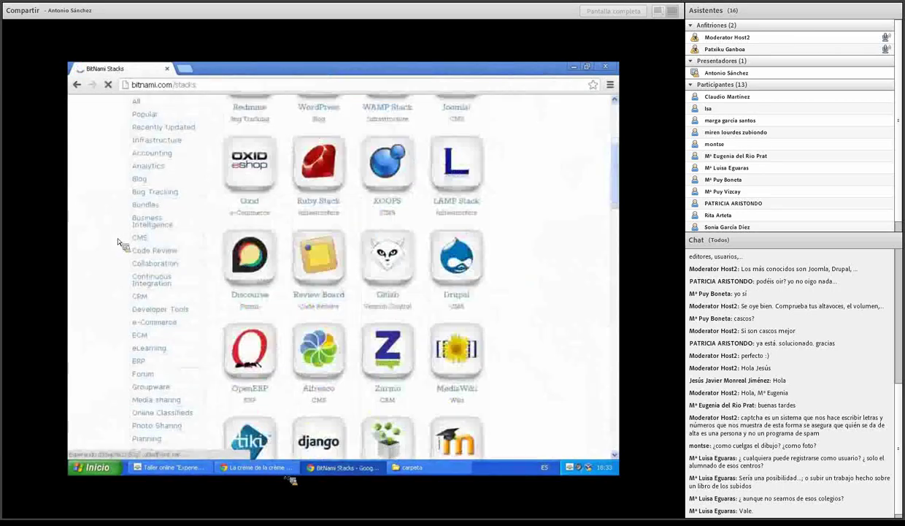
scroll(116, 241, "down", 2)
scroll(117, 241, "down", 3)
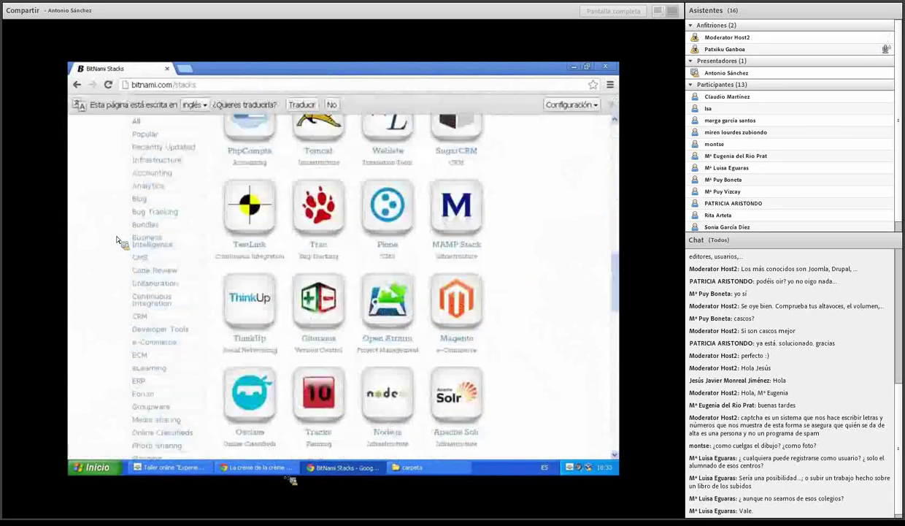
scroll(117, 240, "down", 12)
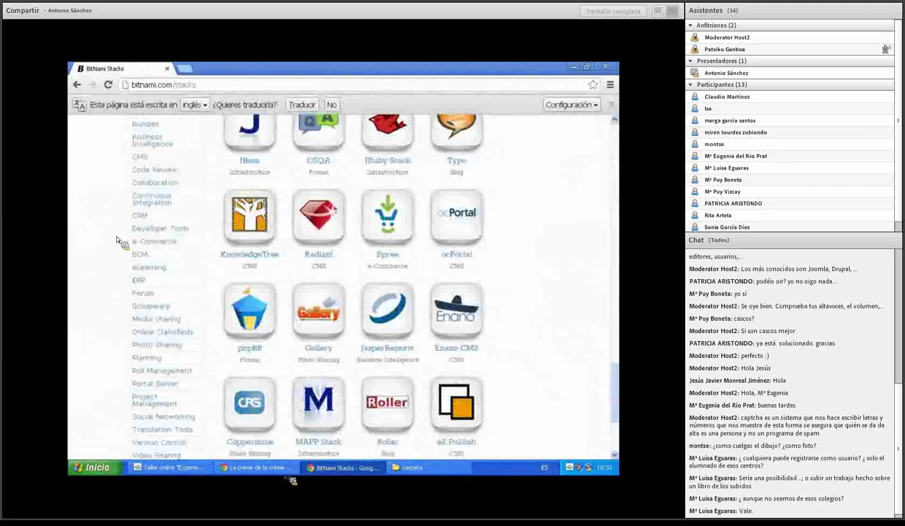
scroll(118, 241, "up", 15)
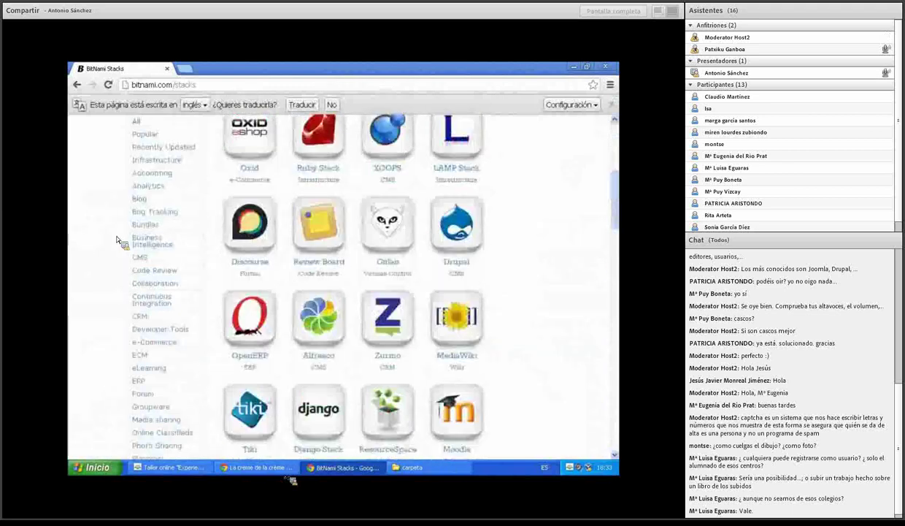
scroll(116, 236, "up", 1)
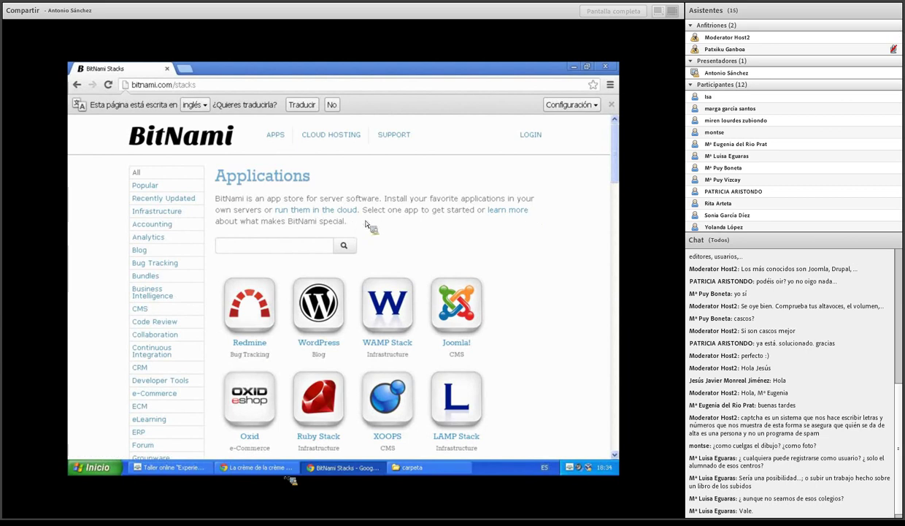
Close the BitNami tab, log out, and sign back into Bolboreta as 'admin' with its password
left_click(167, 68)
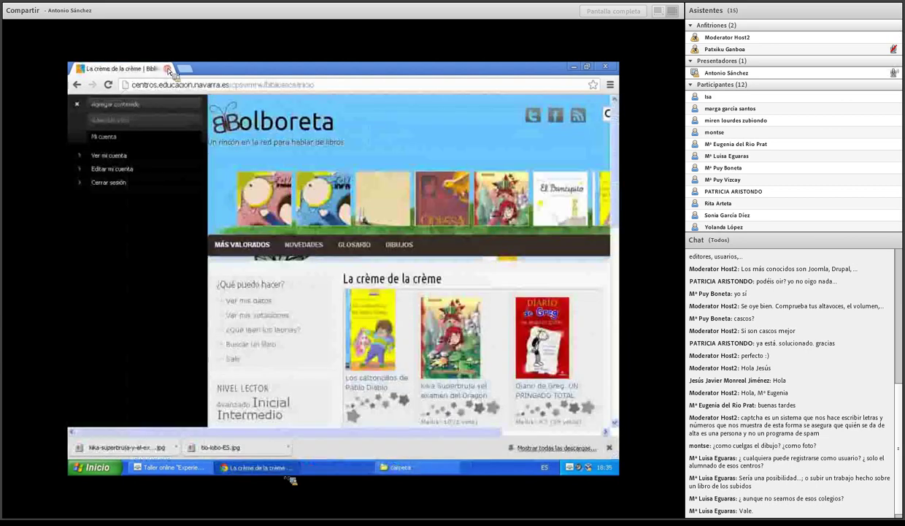
left_click(116, 191)
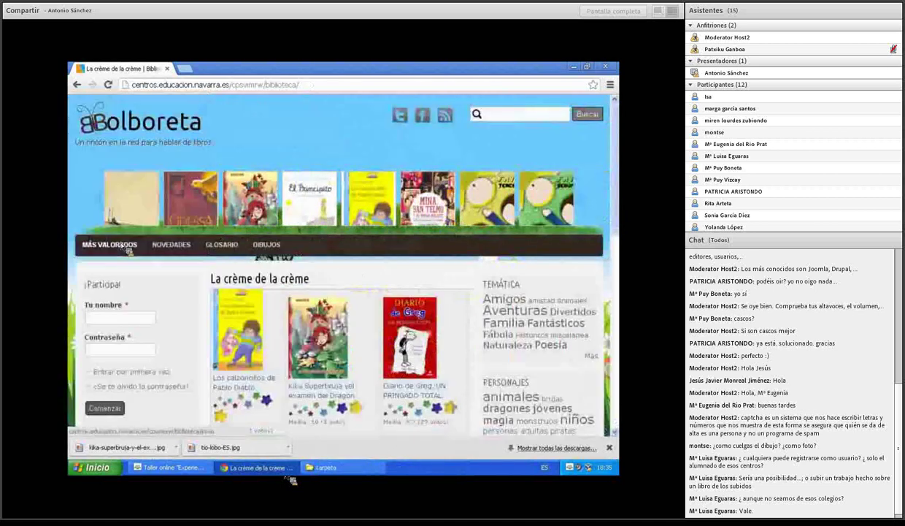
left_click(122, 319)
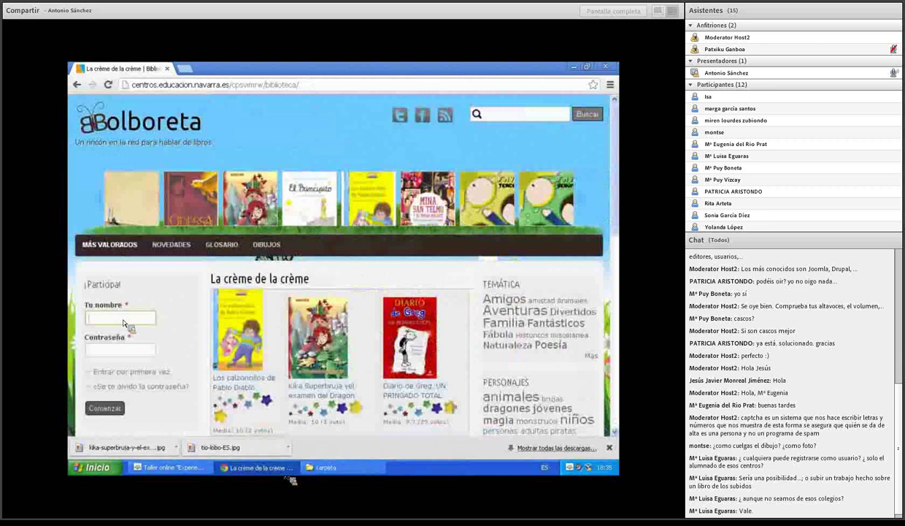
type("admin")
key("Tab")
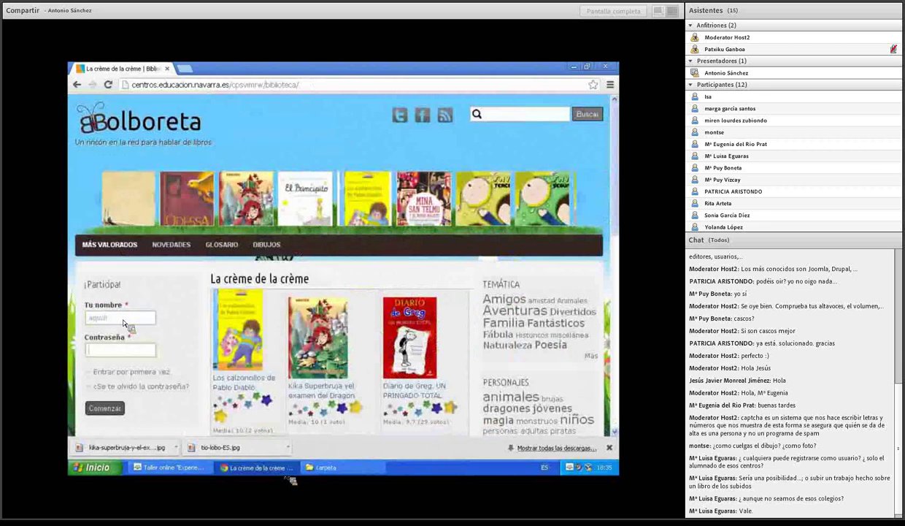
type("*********")
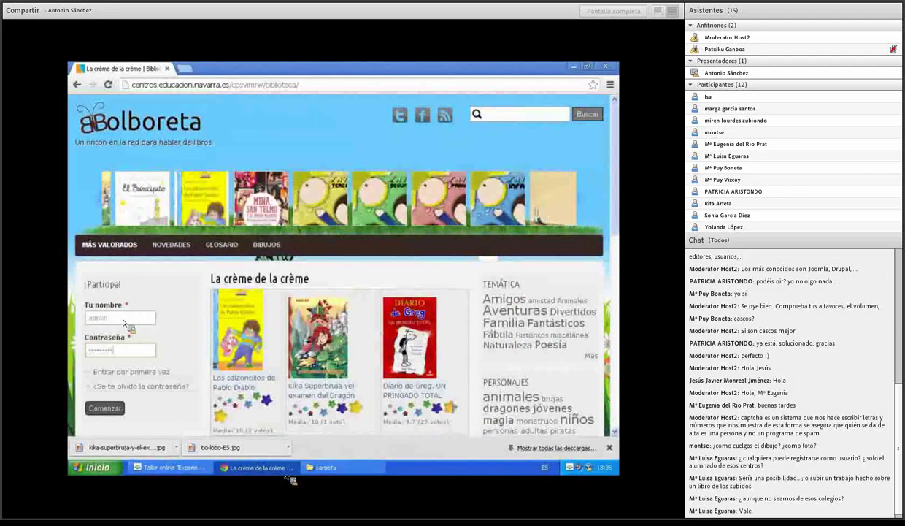
key("Return")
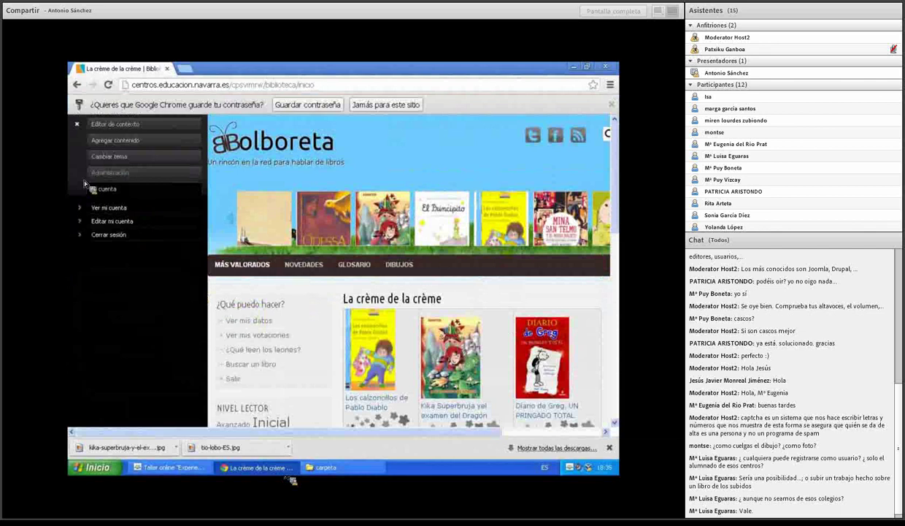
Open Editor de contexto from the Administración menu and view the ¿Qué puedo hacer? block's options
mouse_move(101, 172)
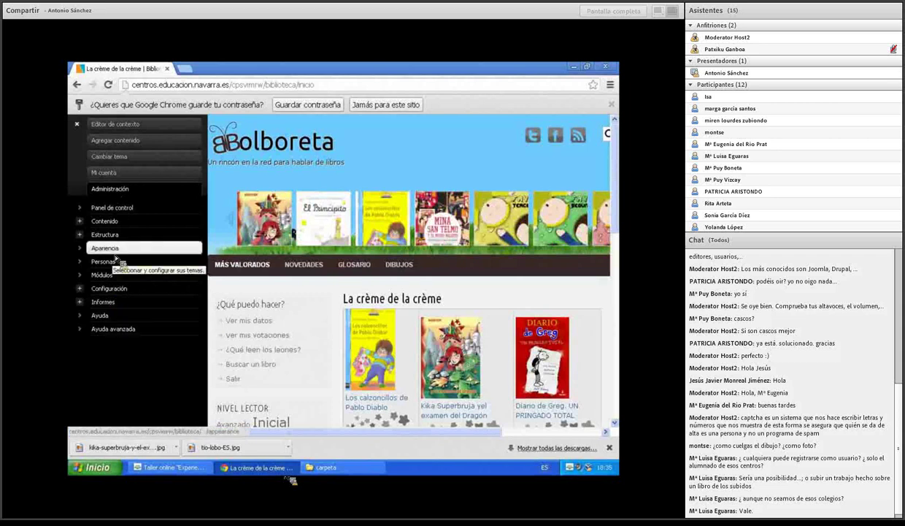
left_click(116, 129)
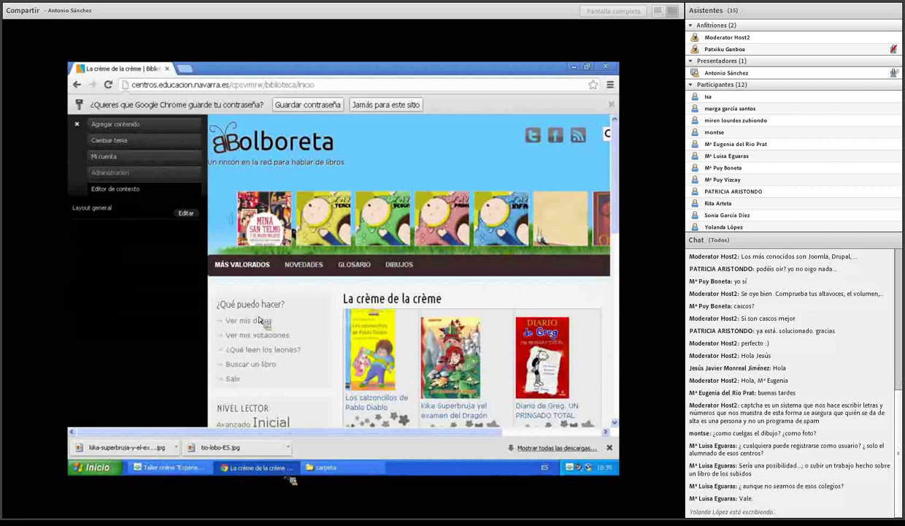
mouse_move(319, 305)
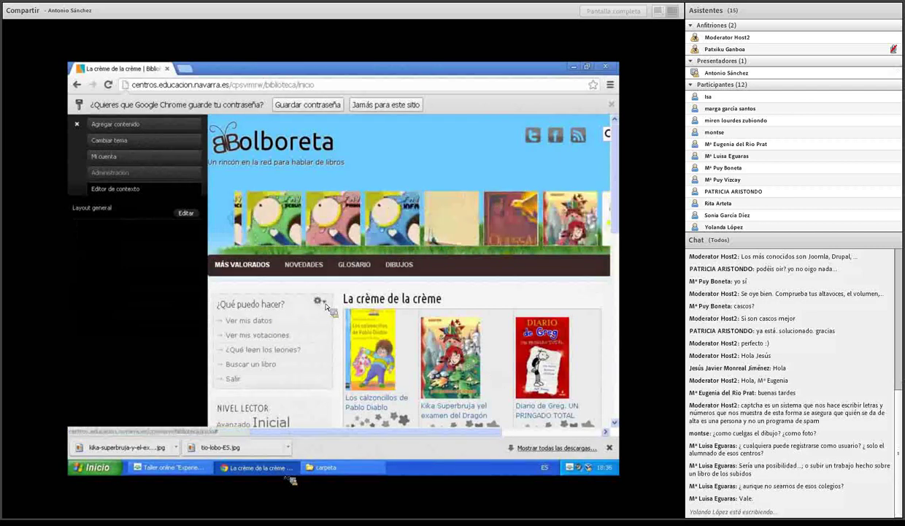
left_click(325, 303)
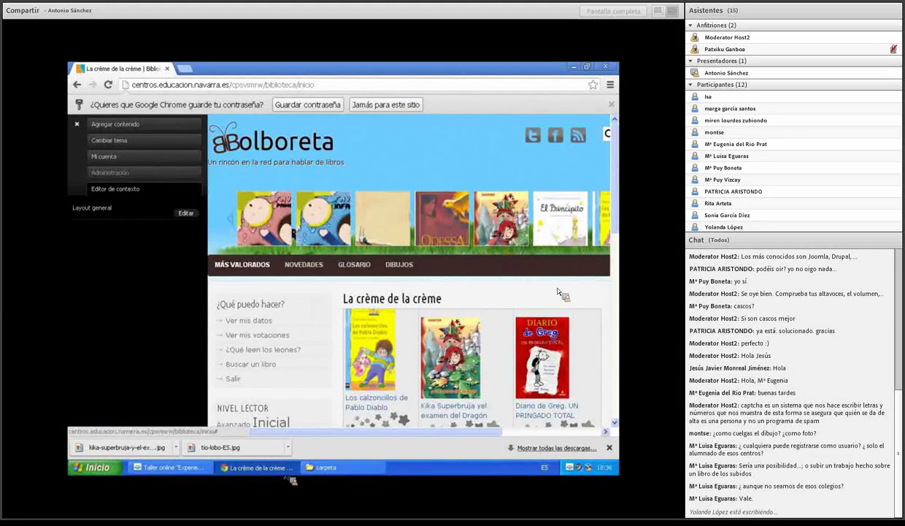
left_click_drag(315, 432, 386, 438)
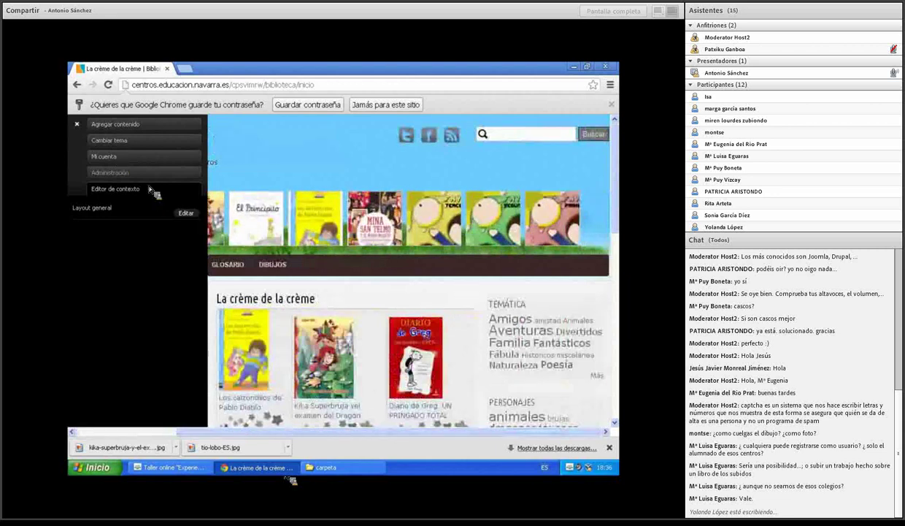
Edit Layout general and drag Comentarios recientes back into the right sidebar below Valores
left_click(188, 213)
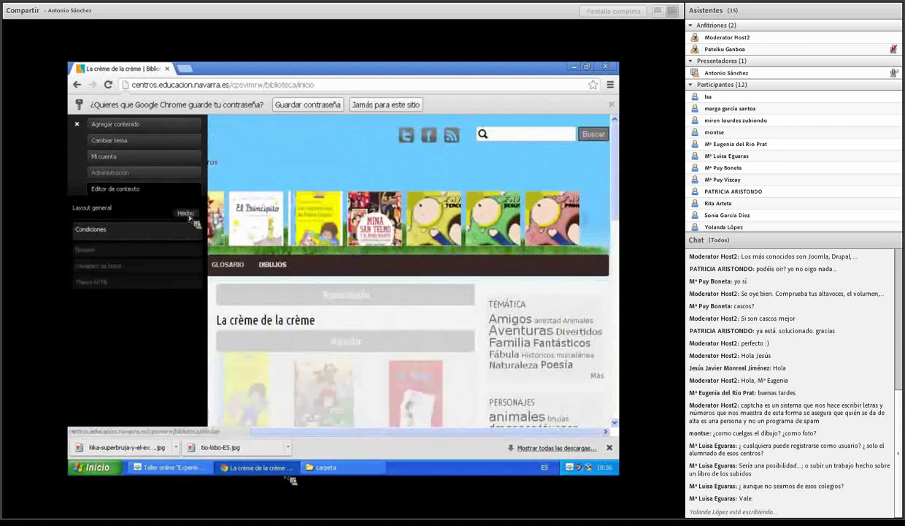
left_click_drag(613, 183, 617, 301)
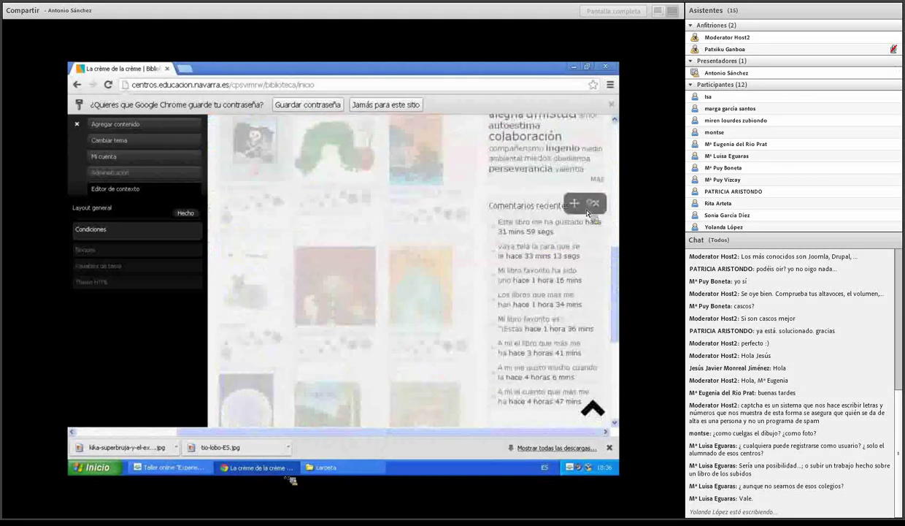
mouse_move(577, 209)
left_mouse_down()
mouse_move(470, 226)
mouse_move(198, 200)
mouse_move(214, 210)
mouse_move(188, 188)
mouse_move(238, 205)
mouse_move(232, 199)
mouse_move(294, 210)
mouse_move(583, 211)
left_mouse_up()
scroll(613, 248, "down", 5)
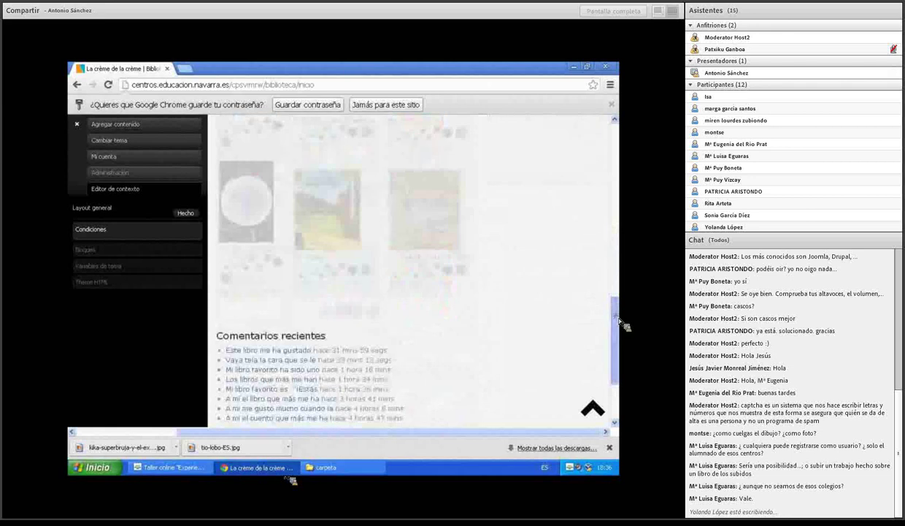
mouse_move(456, 222)
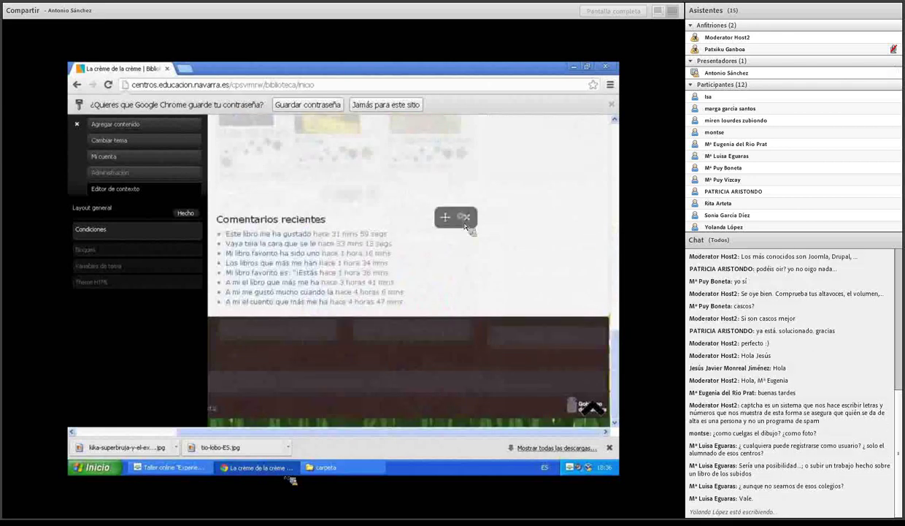
left_click_drag(454, 222, 476, 324)
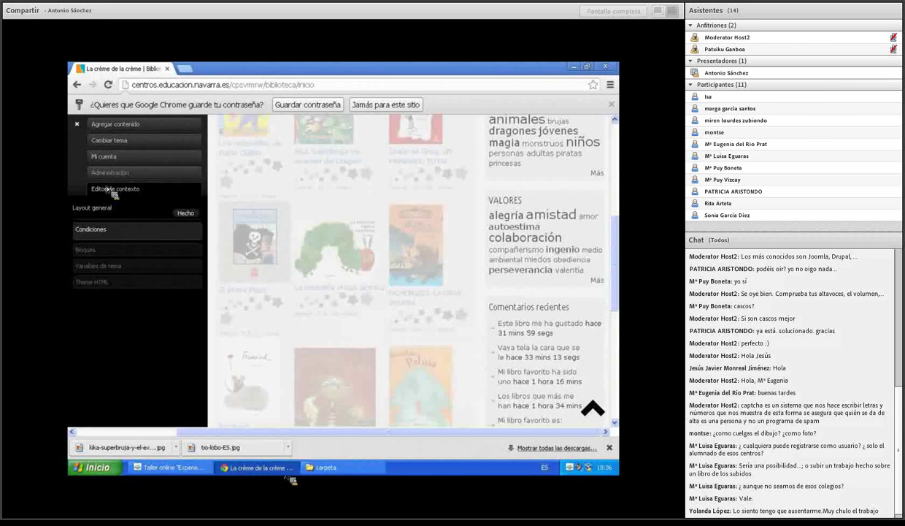
Show the Cambiar tema choices Bartik, Seven and Touch in the admin menu
left_click(110, 145)
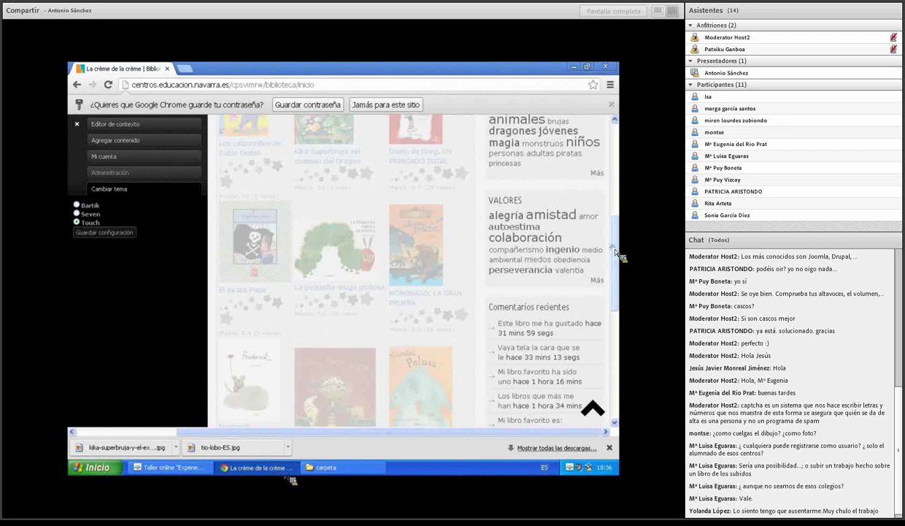
scroll(504, 184, "up", 4)
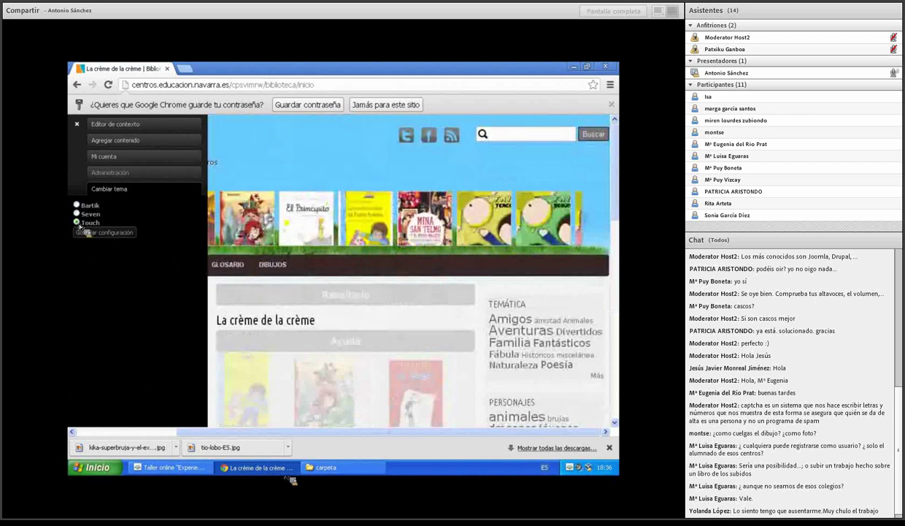
mouse_move(513, 321)
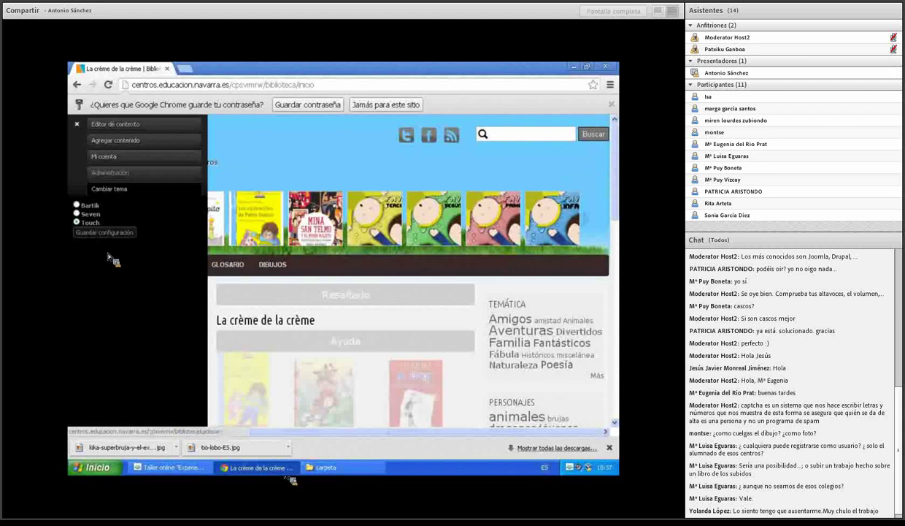
Open the Contenido admin page from the admin menu, then reopen the Administración side panel
left_click(105, 158)
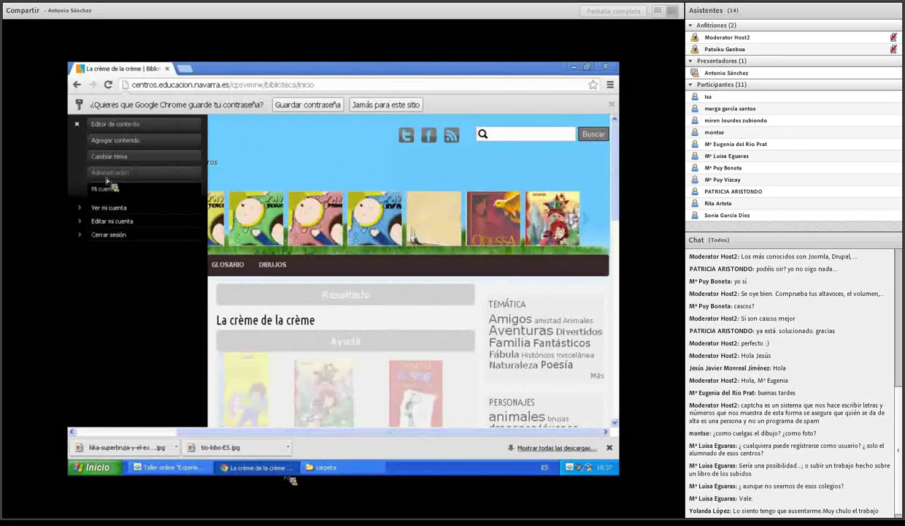
left_click(107, 174)
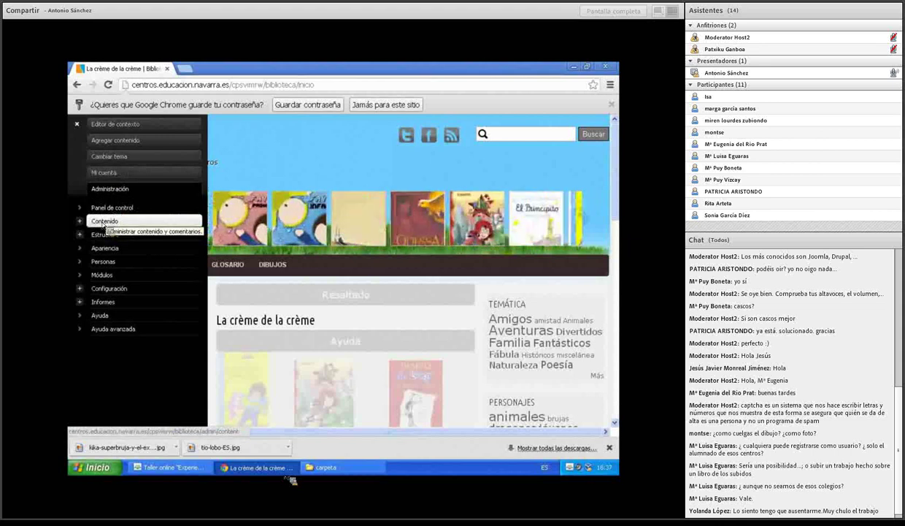
left_click(104, 221)
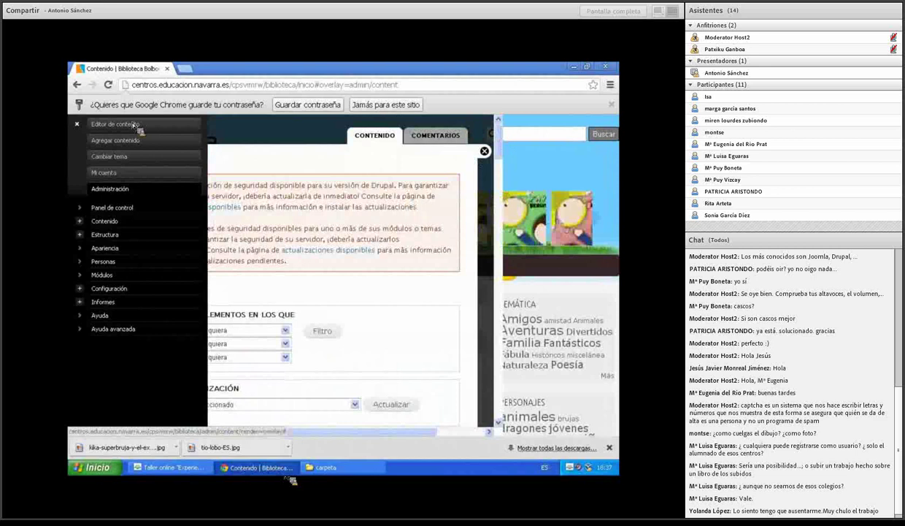
left_click(76, 124)
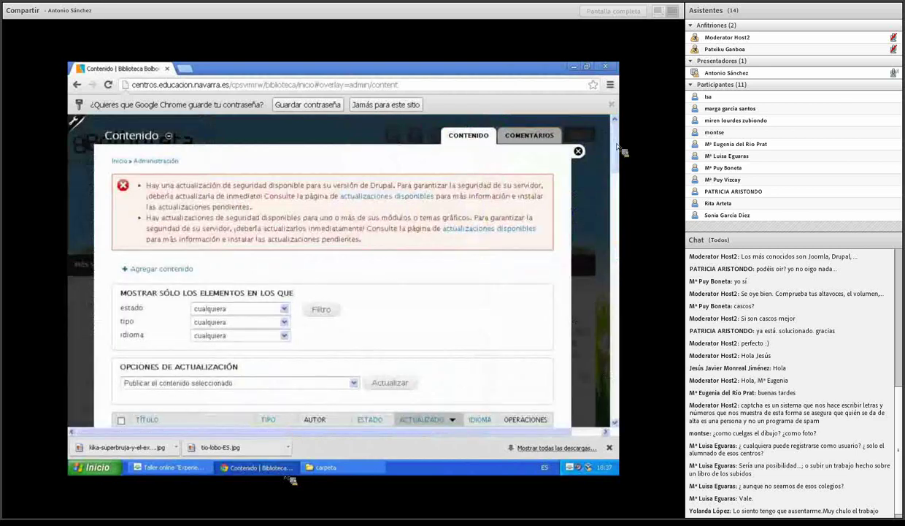
mouse_move(615, 142)
left_mouse_down()
mouse_move(622, 209)
mouse_move(625, 147)
left_mouse_up()
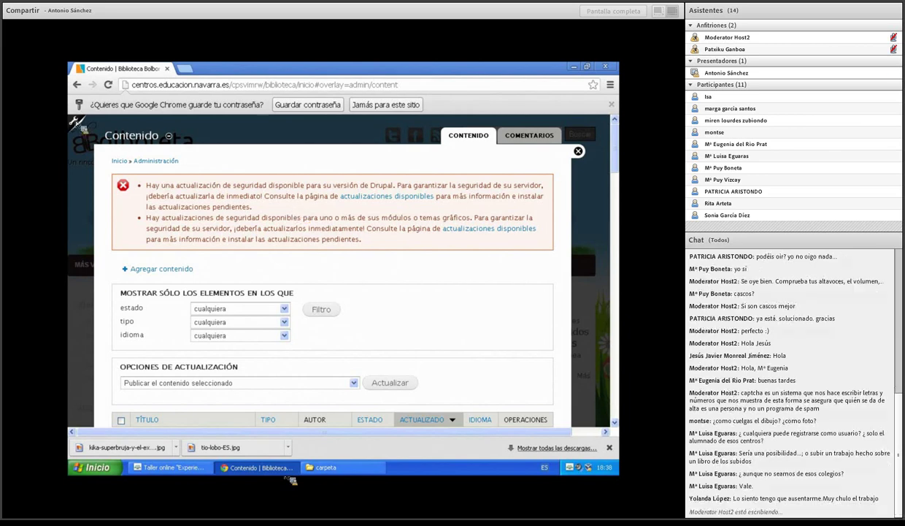
left_click(76, 123)
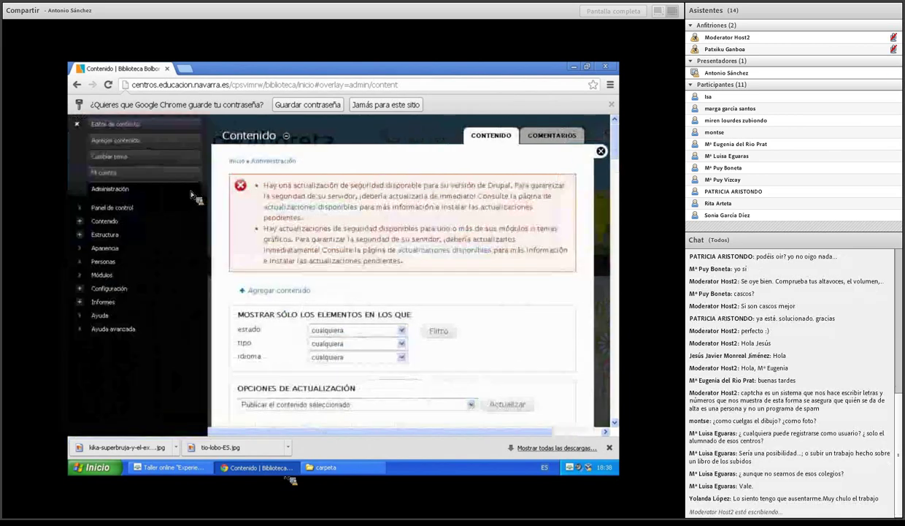
Open the Estructura admin page and scroll down through its sections
left_click(106, 235)
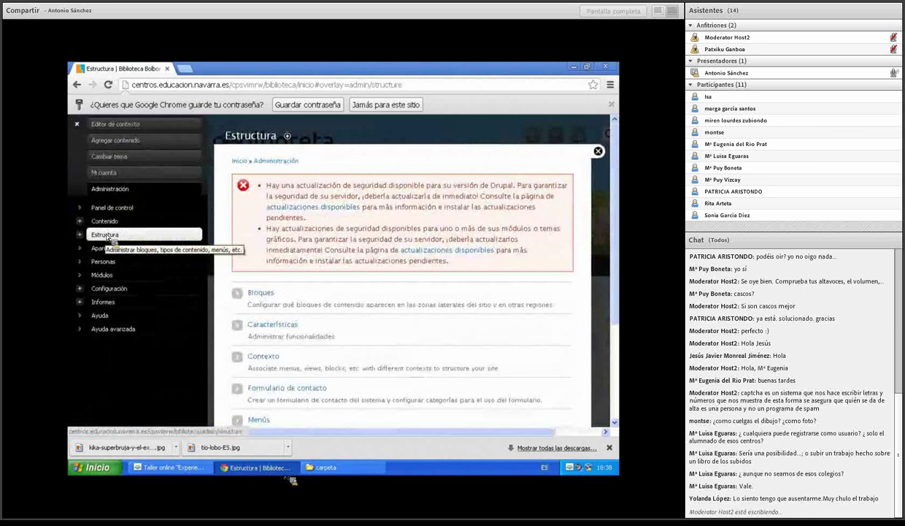
scroll(369, 271, "down", 3)
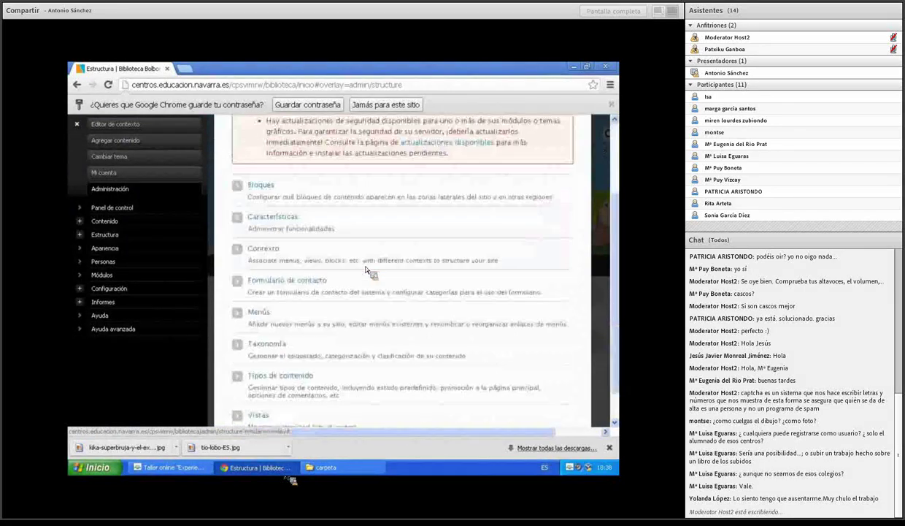
scroll(369, 272, "down", 1)
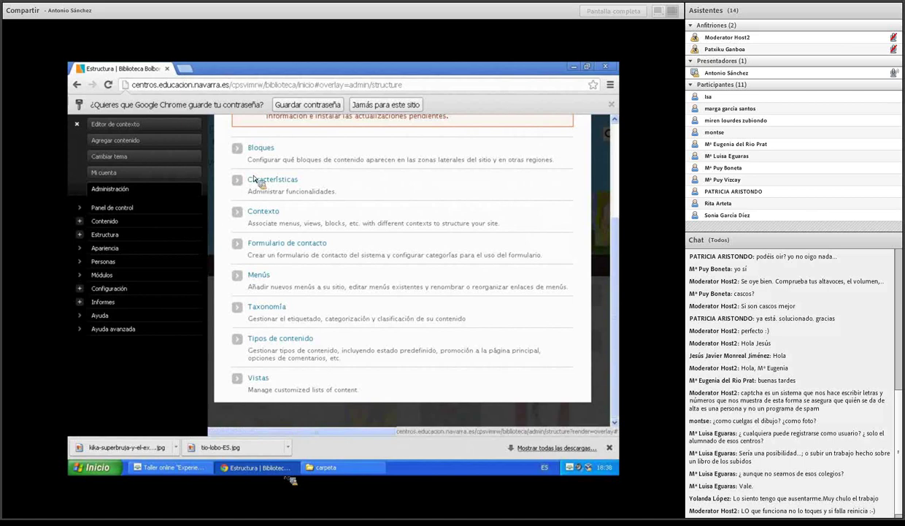
Minimise Chrome and launch Mozilla Firefox from its desktop shortcut
left_click(574, 67)
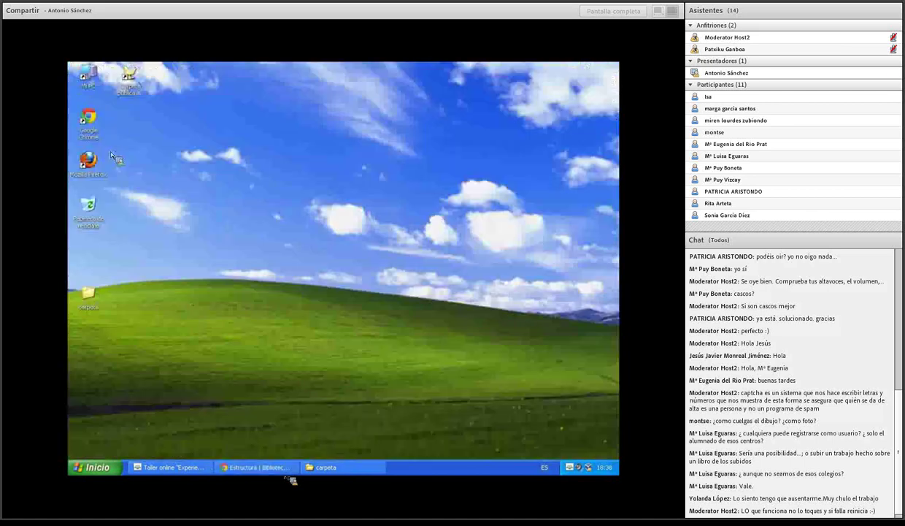
left_click(95, 166)
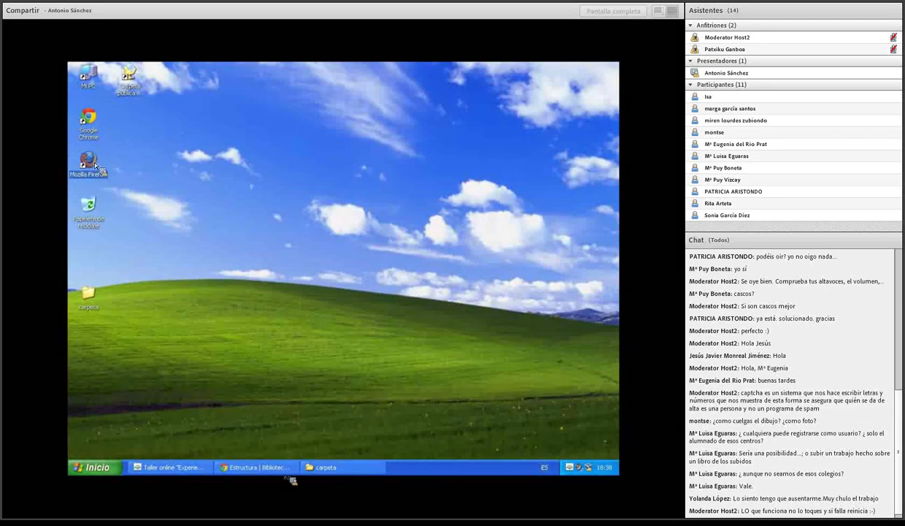
double_click(95, 166)
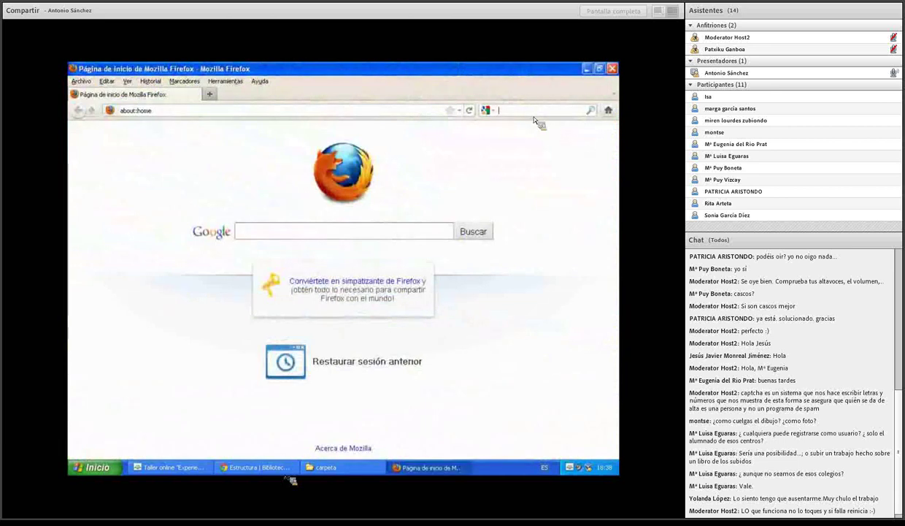
Search Google for 'biblioteca bolboreta' and open the Biblioteca Bolboreta result
type("bl")
type("blioteca")
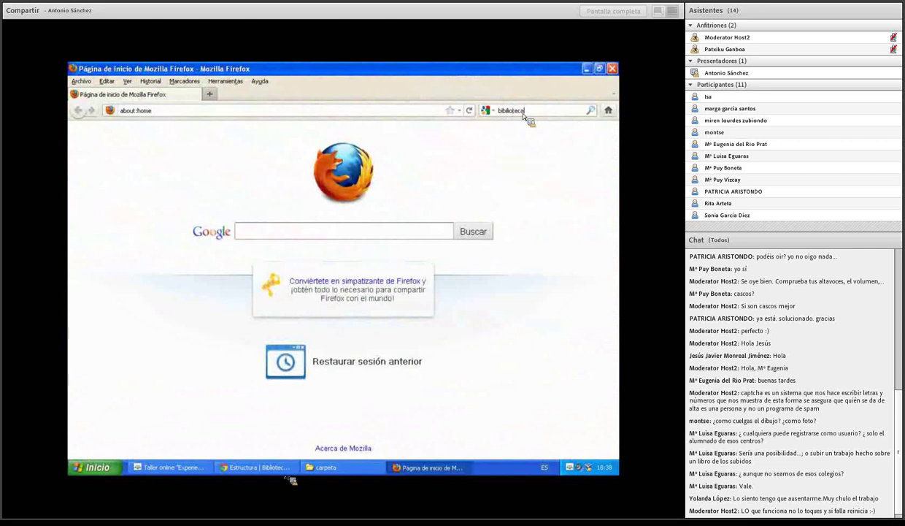
key("BackSpace")
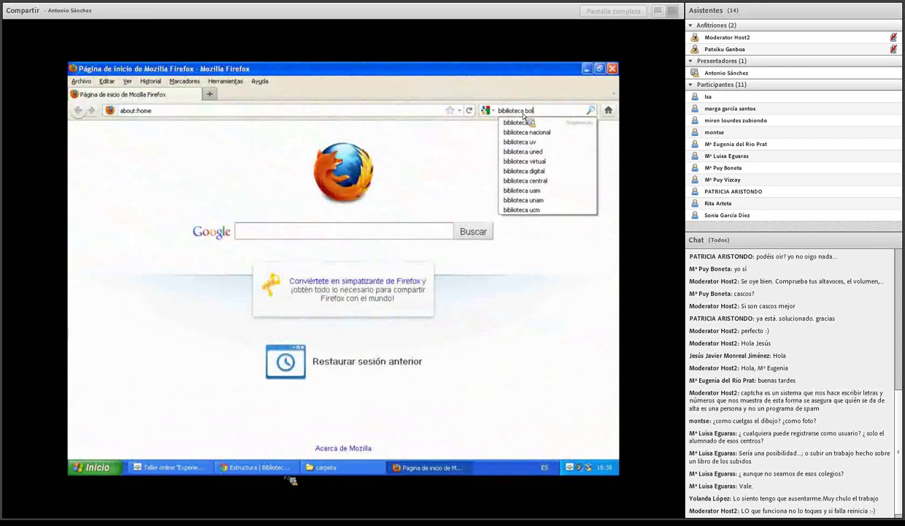
type("a bolboreta")
key("Return")
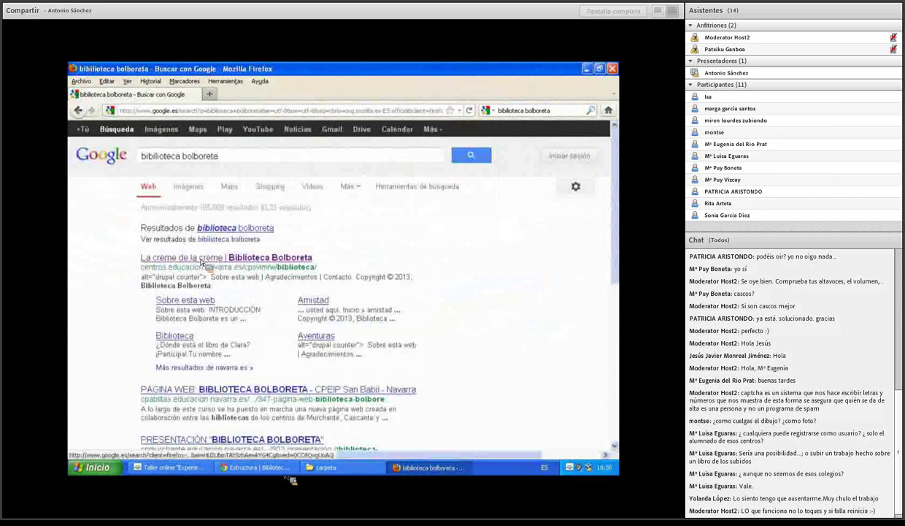
left_click(201, 261)
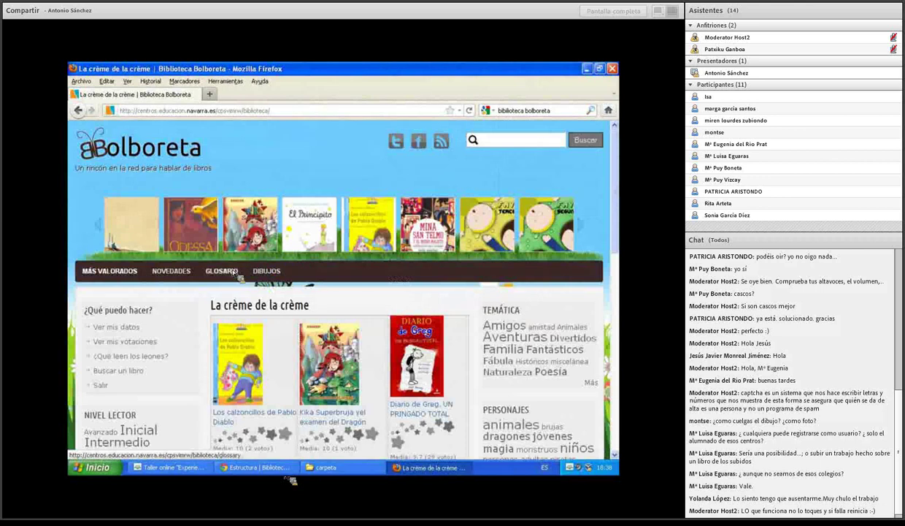
Switch back and forth between the public Bolboreta page and the Estructura admin page, ending on Estructura
scroll(239, 277, "down", 1)
scroll(239, 277, "up", 1)
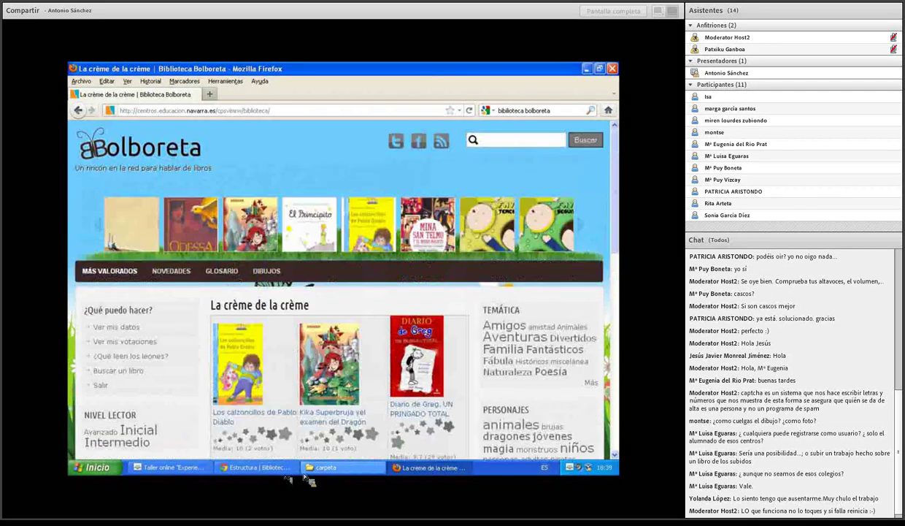
left_click(254, 467)
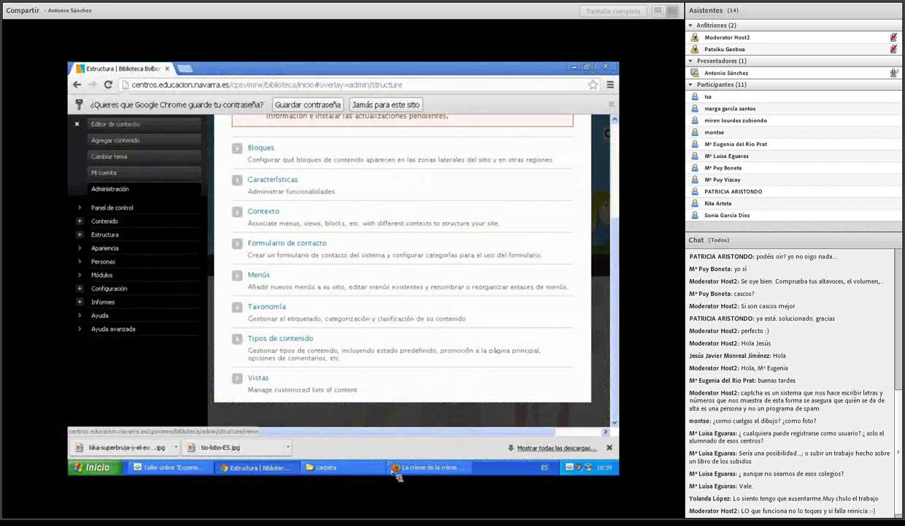
left_click(423, 466)
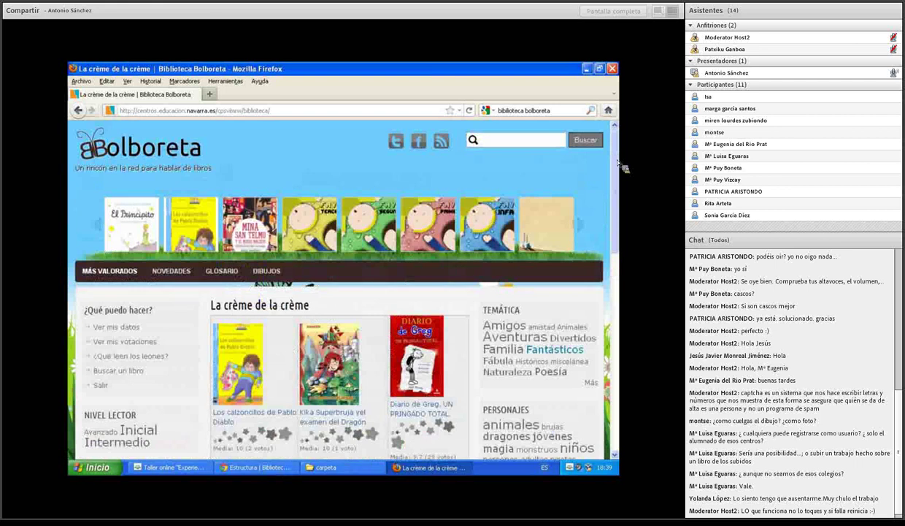
scroll(603, 161, "down", 3)
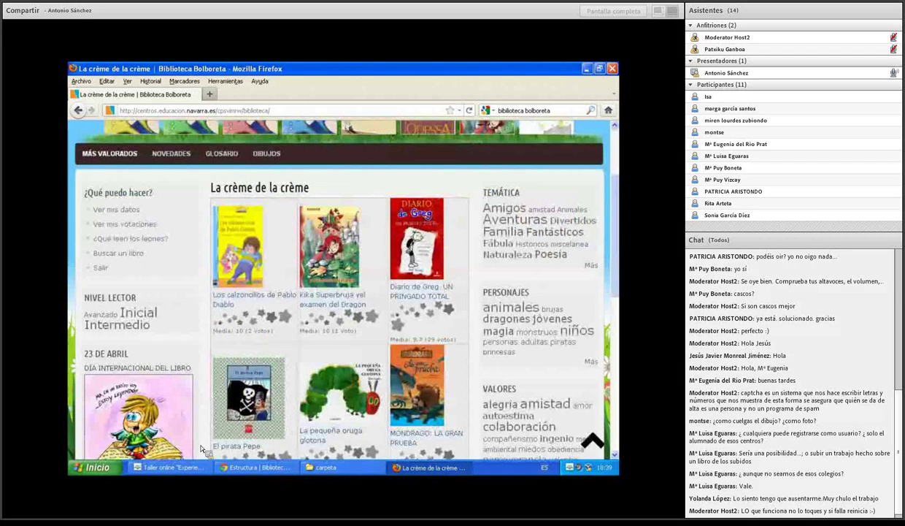
left_click(261, 467)
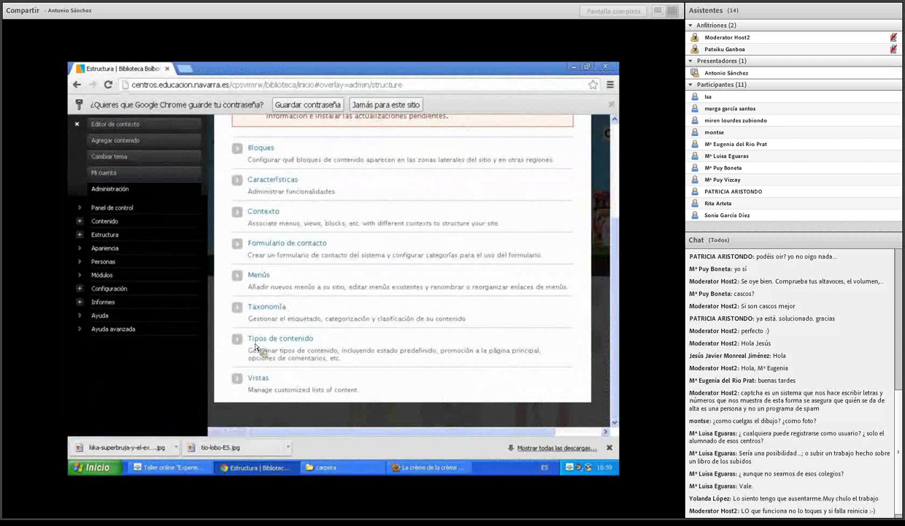
left_click(418, 468)
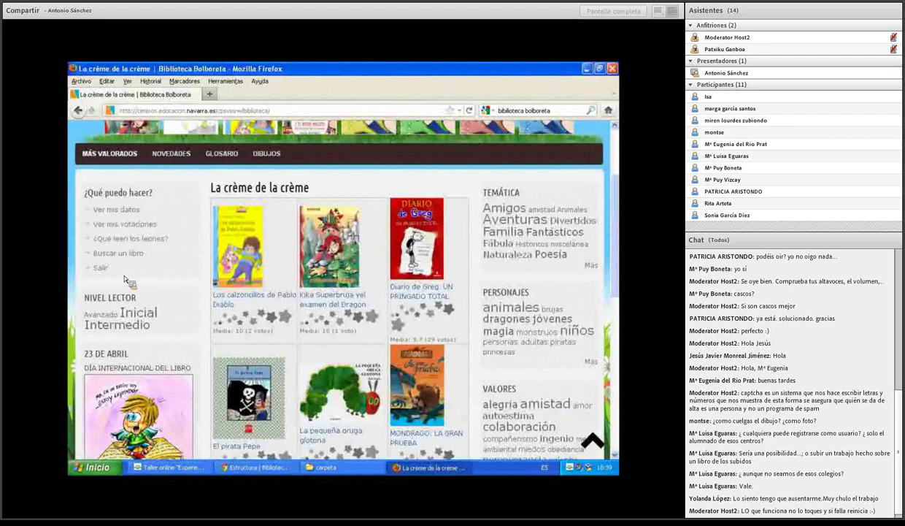
left_click(255, 467)
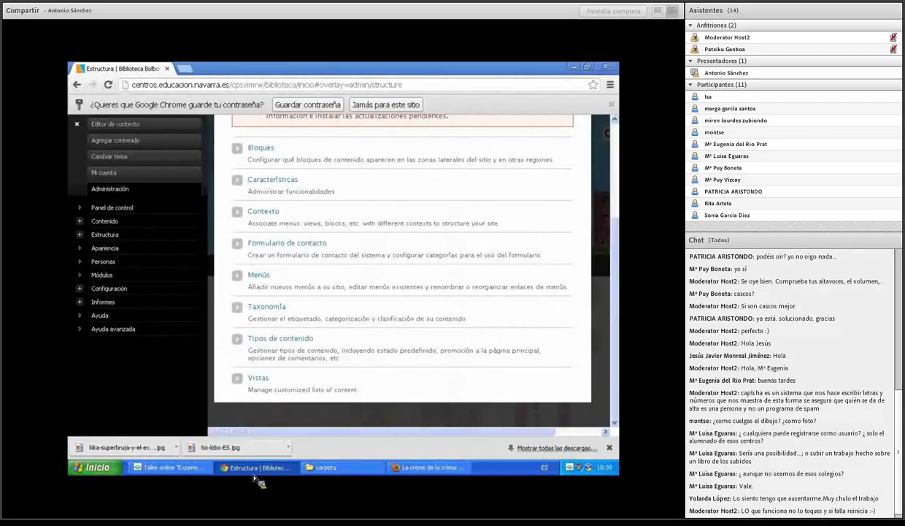
Open Bloques and check the User menu region dropdown, leaving it on Primera barra lateral
left_click(269, 151)
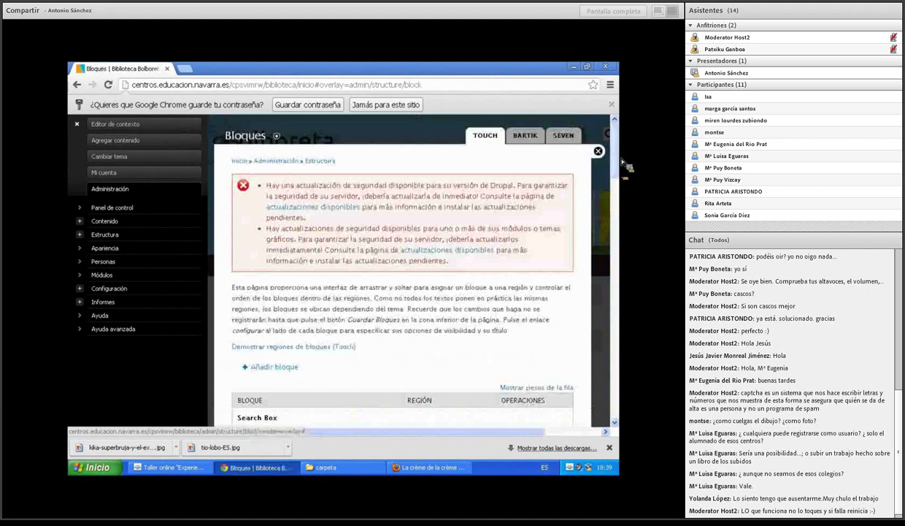
left_click_drag(619, 159, 619, 211)
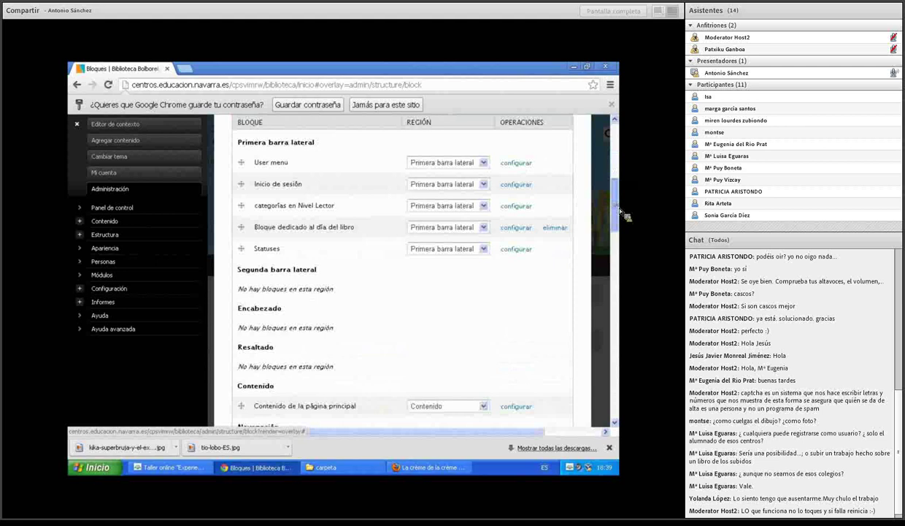
scroll(577, 201, "up", 1)
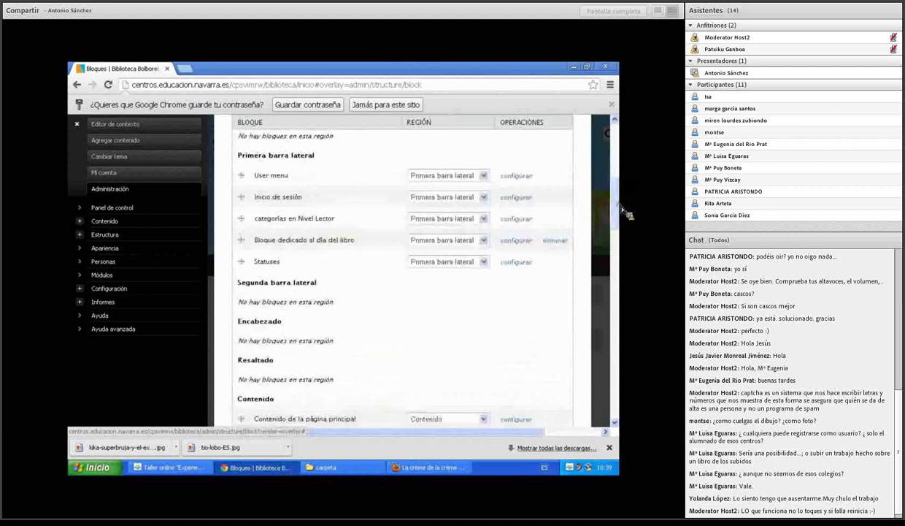
left_click(486, 177)
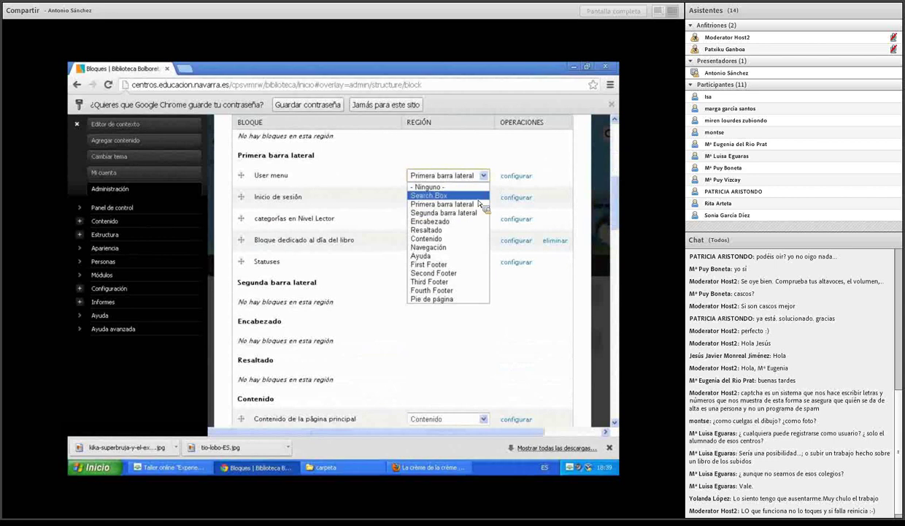
left_click(486, 178)
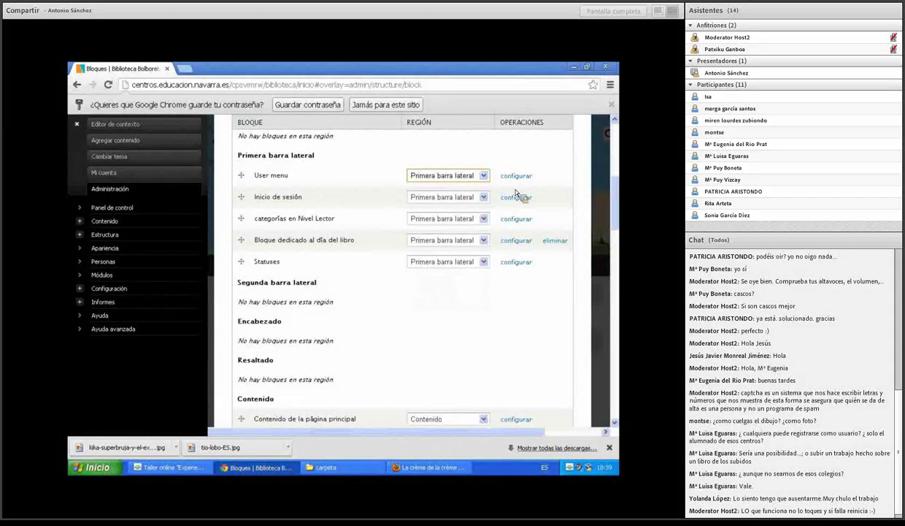
left_click_drag(614, 206, 623, 136)
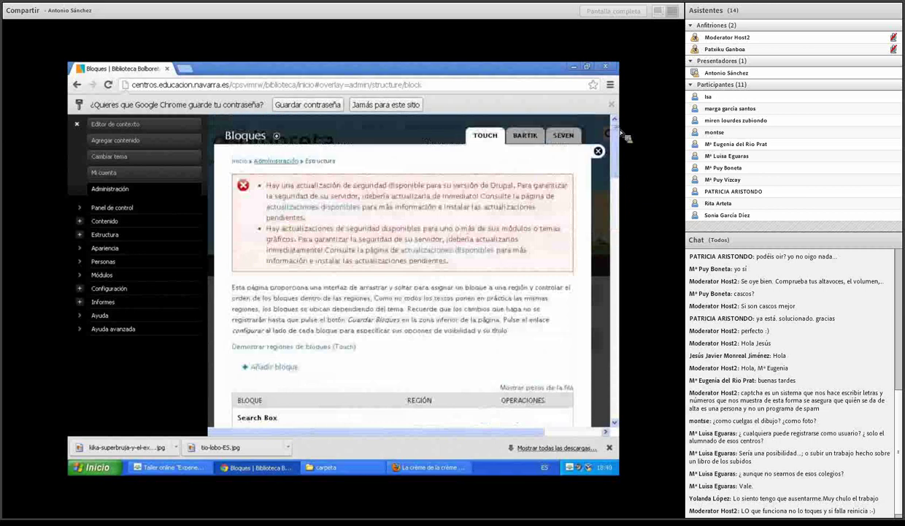
Go from Estructura to Menús and list the User menu's links
left_click(77, 84)
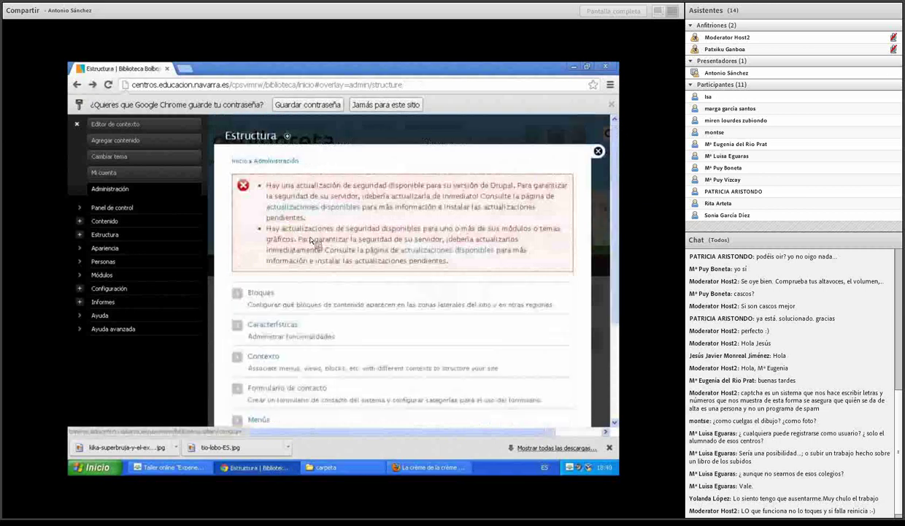
scroll(292, 321, "down", 3)
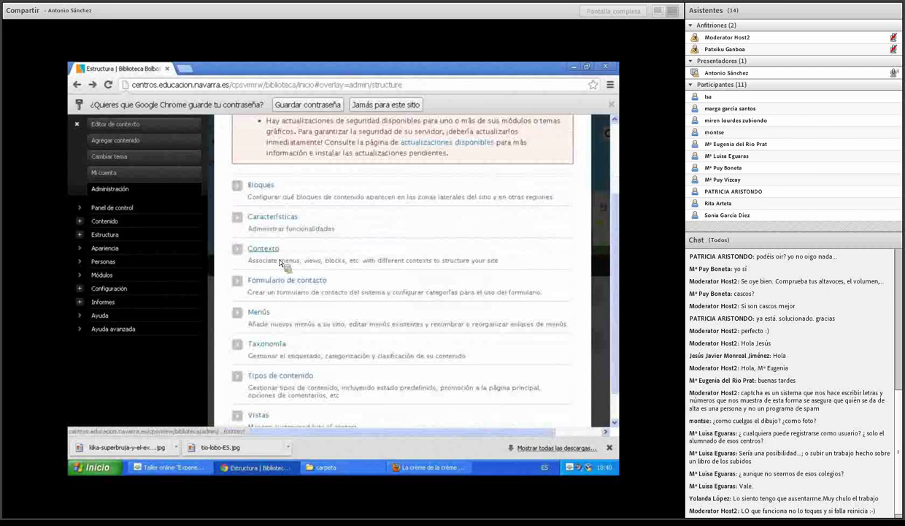
left_click(262, 319)
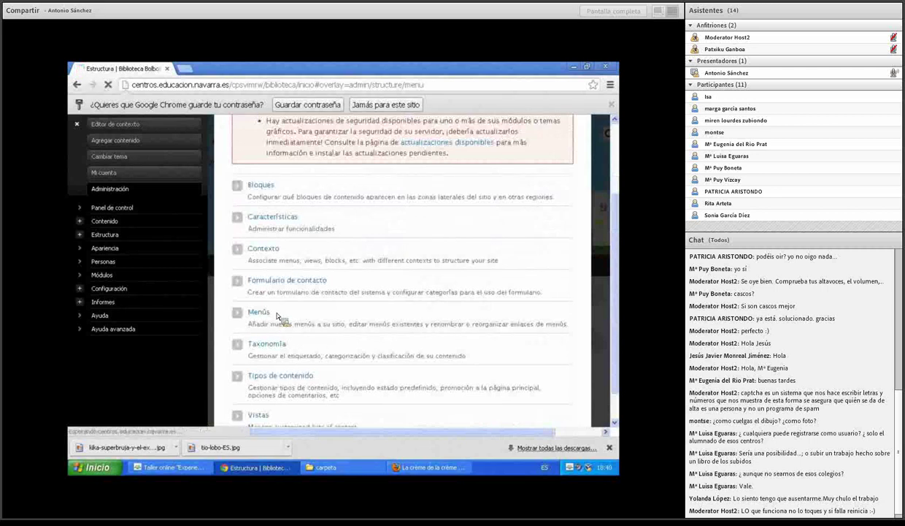
scroll(379, 289, "down", 3)
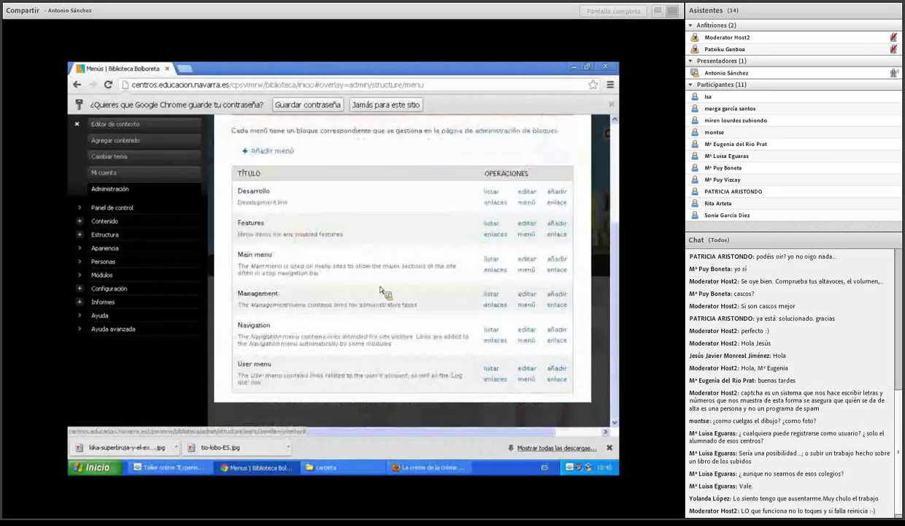
left_click(528, 369)
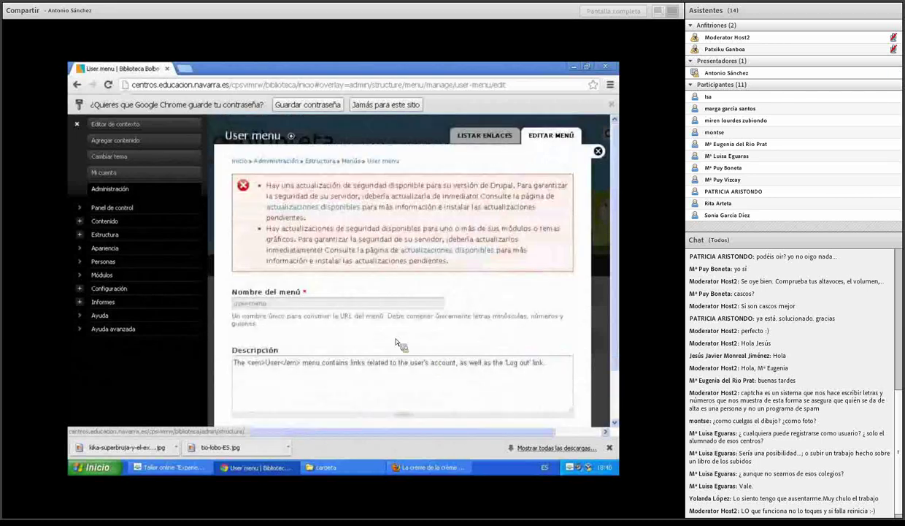
left_click(485, 136)
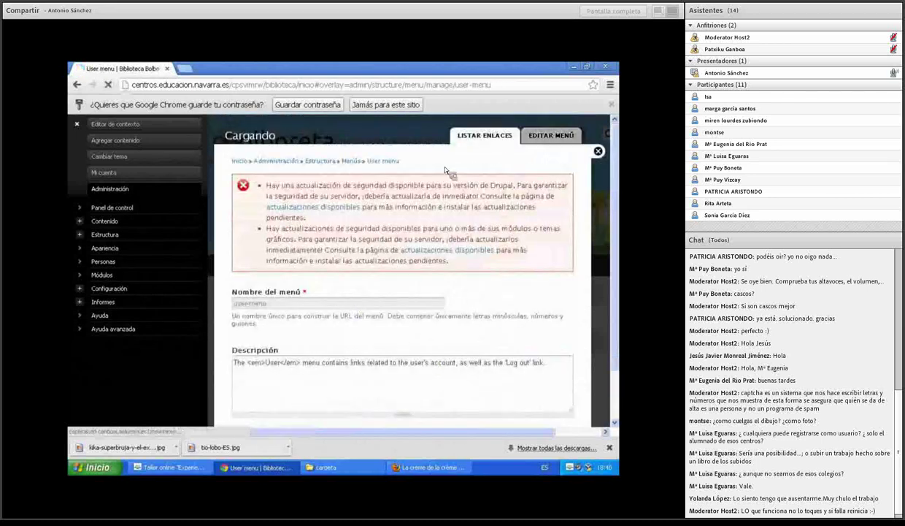
Scroll the User menu link list, then go back through Menús to the Estructura overview
scroll(313, 228, "down", 2)
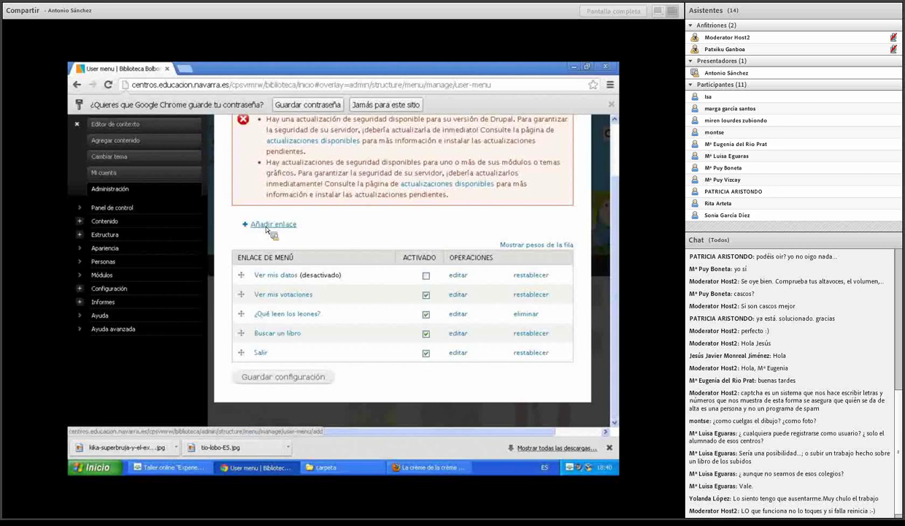
scroll(584, 259, "up", 3)
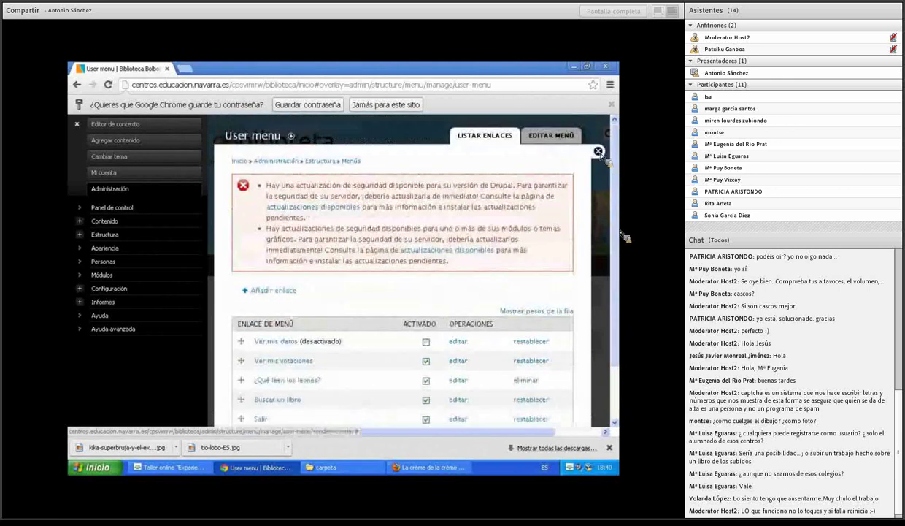
left_click(78, 84)
left_click(78, 84)
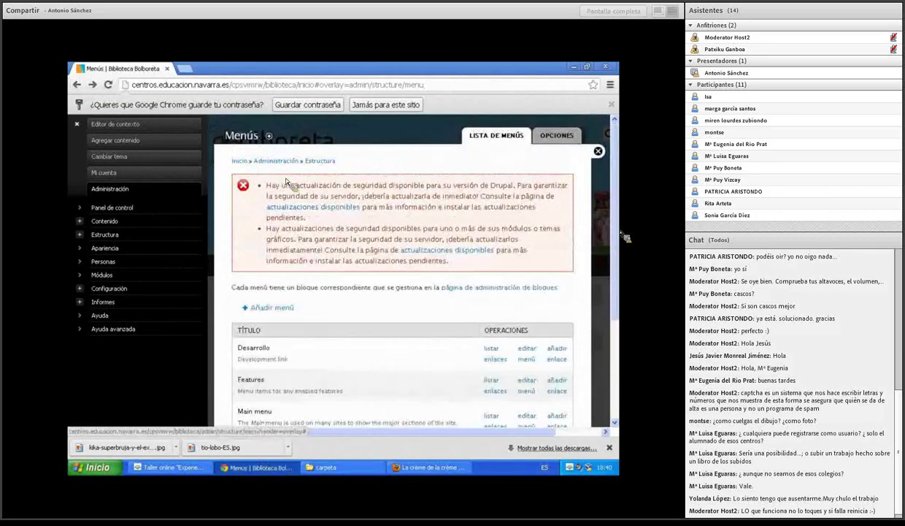
scroll(288, 219, "down", 3)
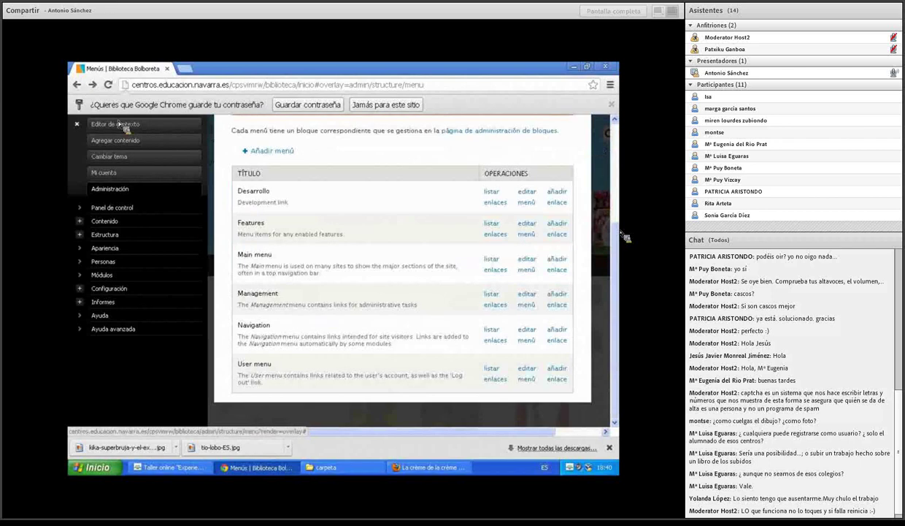
left_click(78, 84)
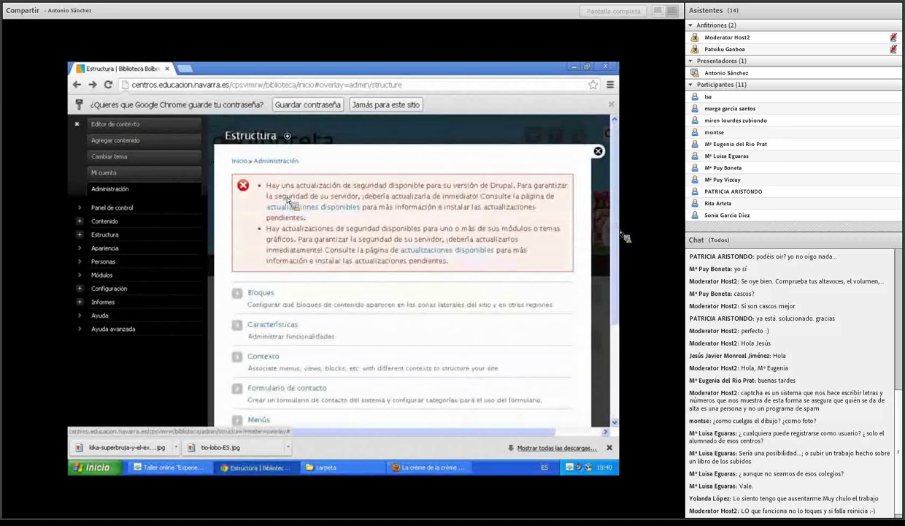
scroll(299, 292, "down", 4)
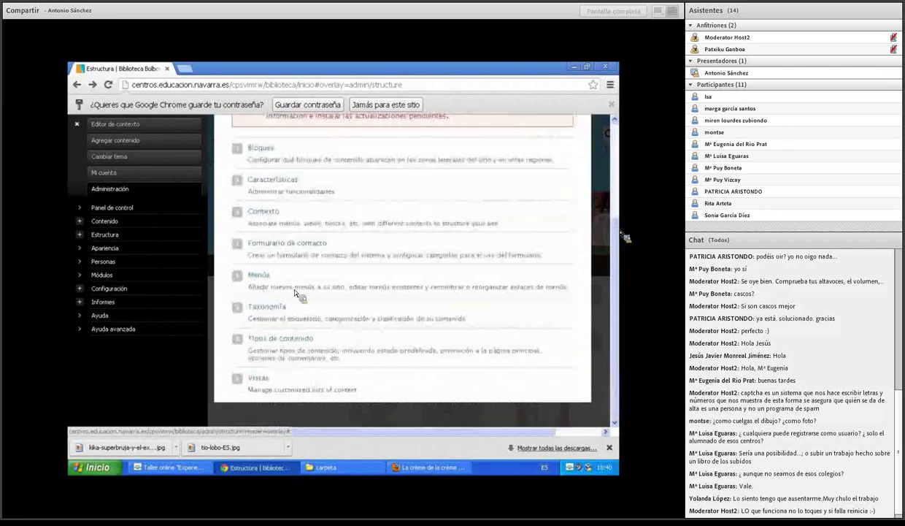
Open the Vistas page and scroll through the site's list of views
left_click(261, 391)
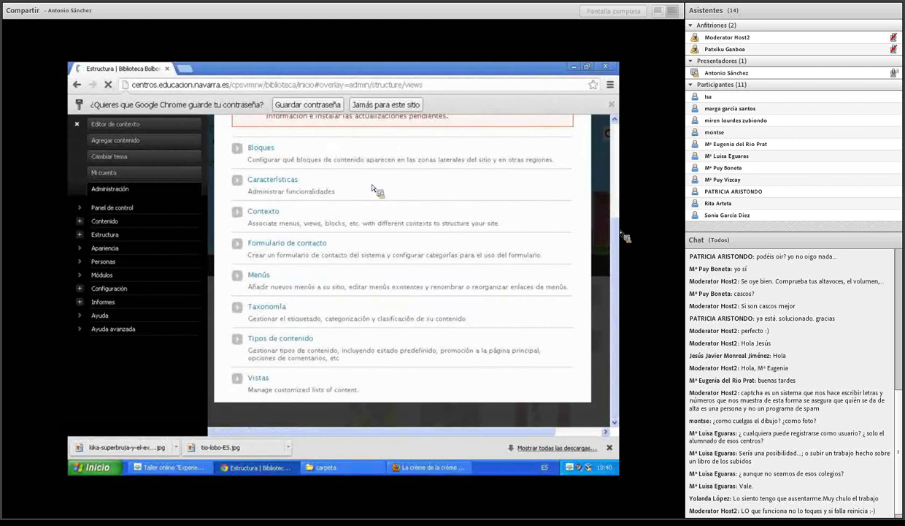
left_click(259, 378)
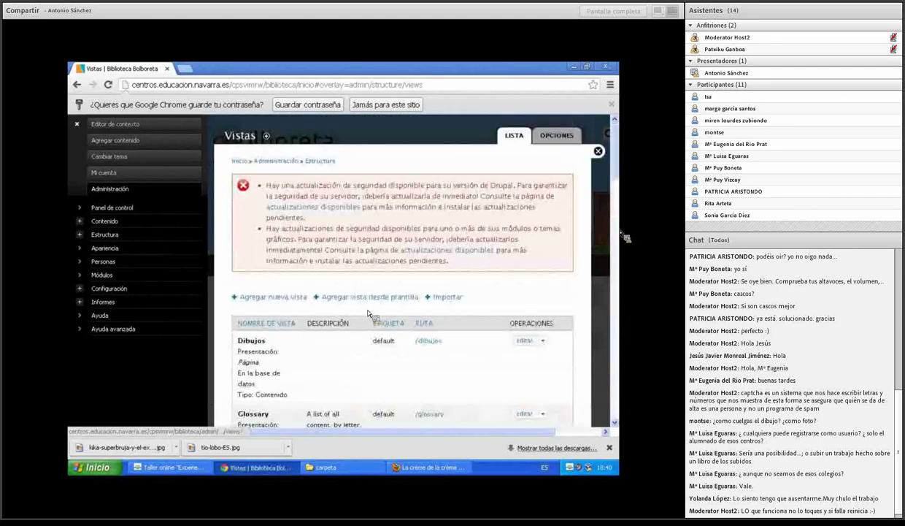
scroll(373, 287, "down", 3)
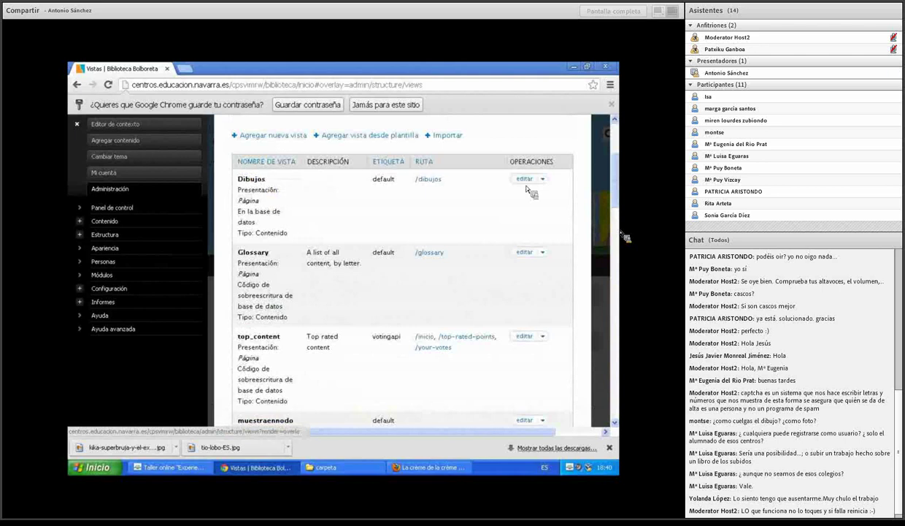
scroll(274, 285, "down", 4)
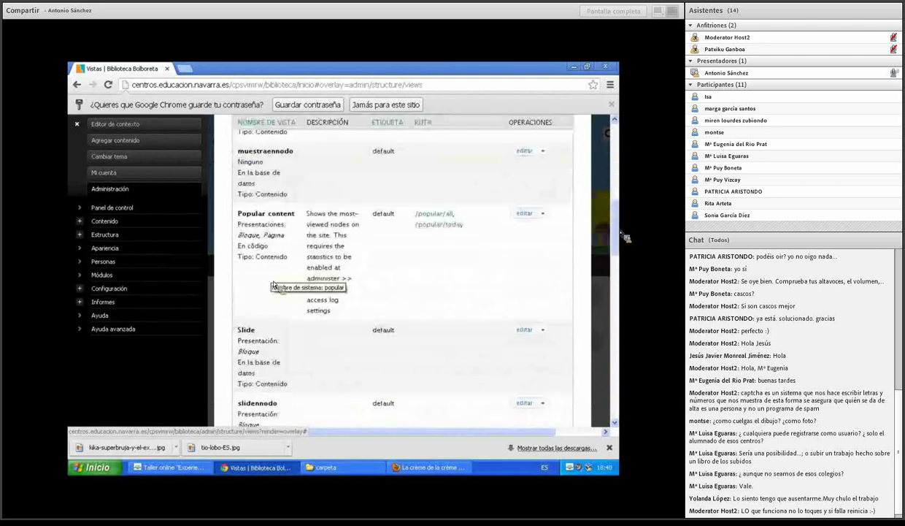
scroll(278, 244, "down", 1)
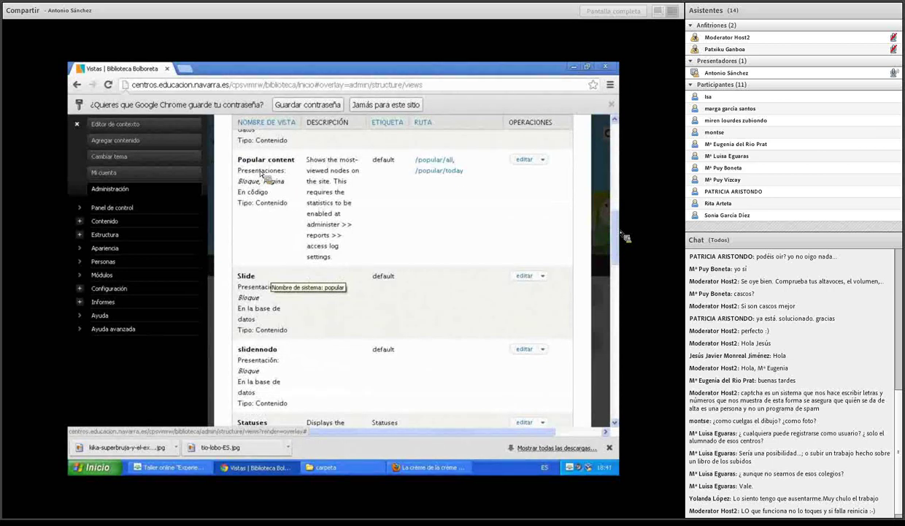
scroll(288, 212, "down", 1)
scroll(276, 192, "up", 3)
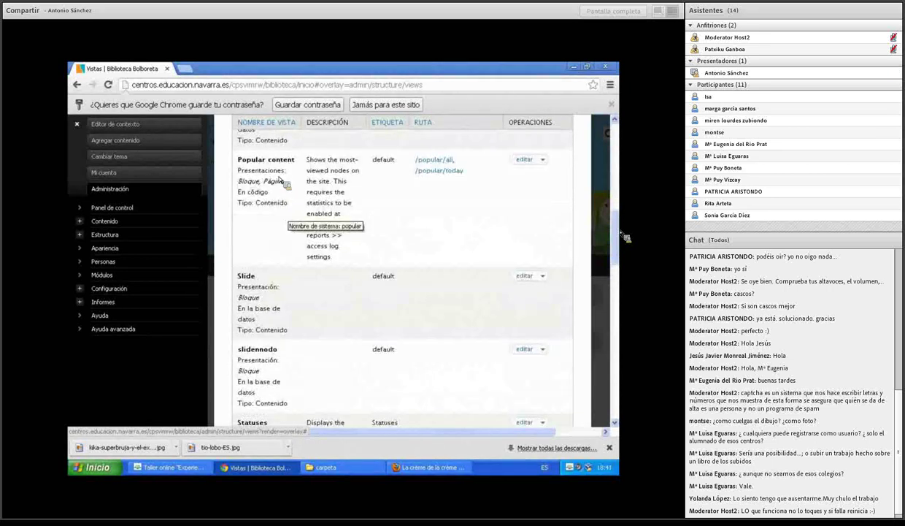
Glance at the public library site, then keep browsing views such as Taxonomy term and Últimos libros
left_click(430, 466)
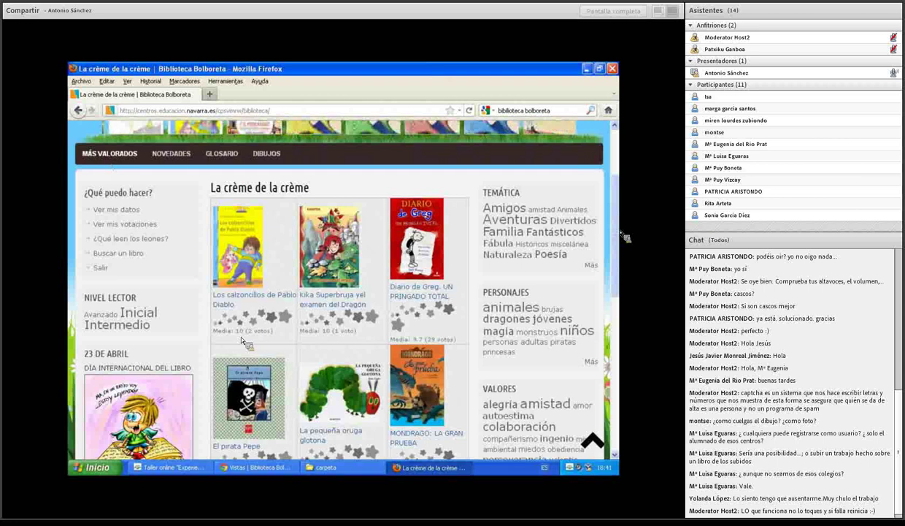
left_click(255, 467)
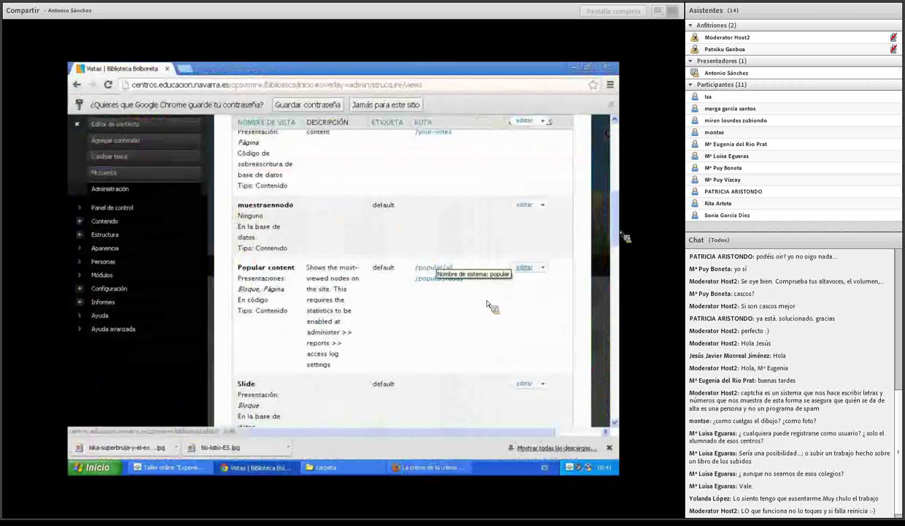
scroll(489, 255, "down", 10)
scroll(341, 344, "down", 1)
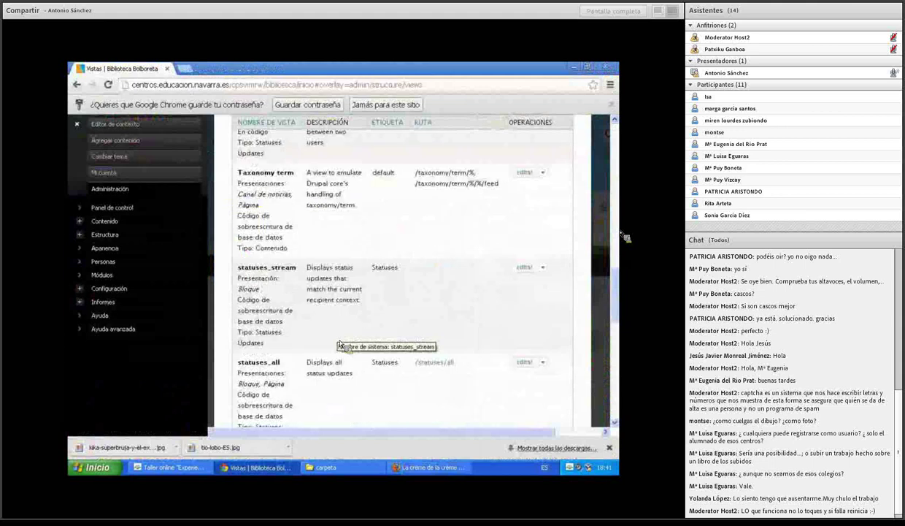
scroll(328, 364, "up", 2)
scroll(296, 390, "down", 4)
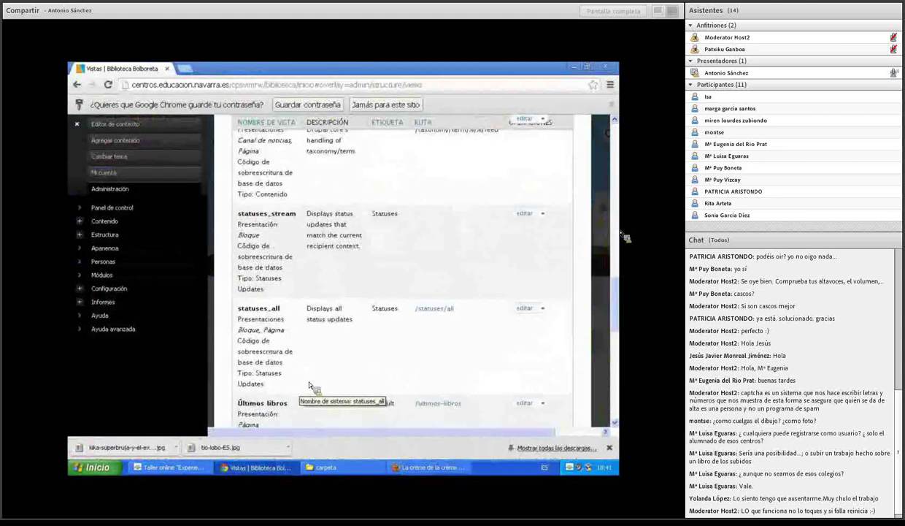
scroll(299, 307, "down", 1)
scroll(296, 292, "up", 4)
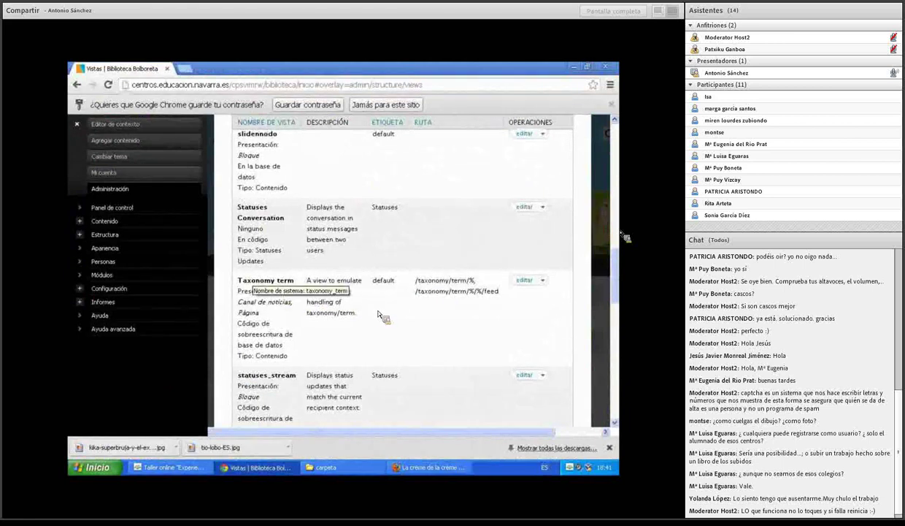
scroll(279, 292, "down", 4)
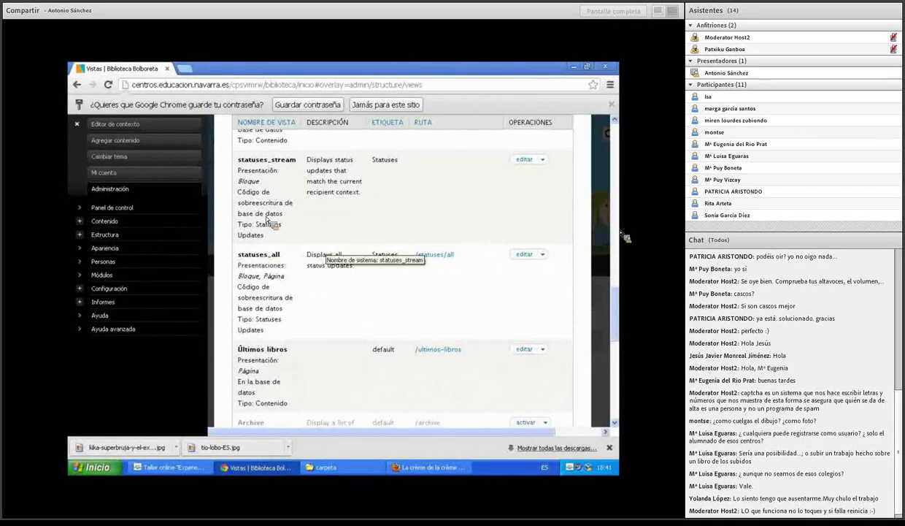
scroll(259, 212, "down", 3)
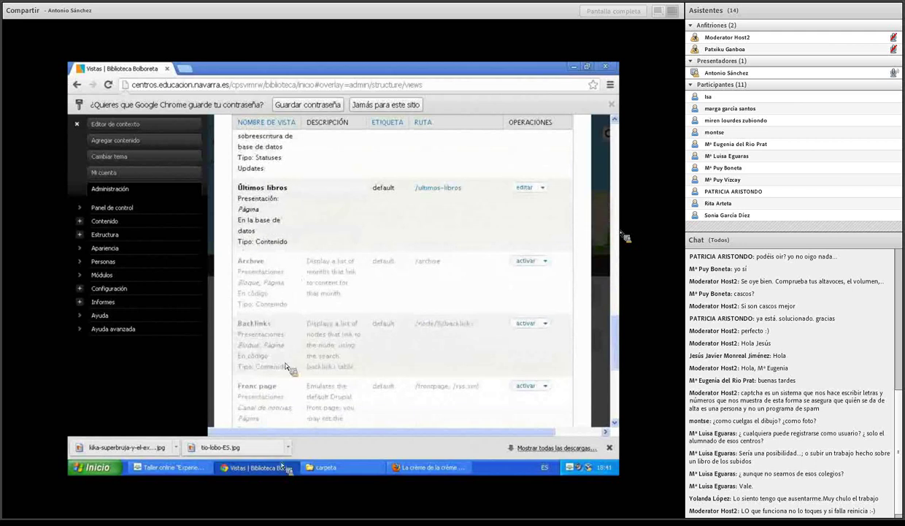
Switch to the public Bolboreta site and open the '¿Qué leen los leones?' page
left_click(429, 467)
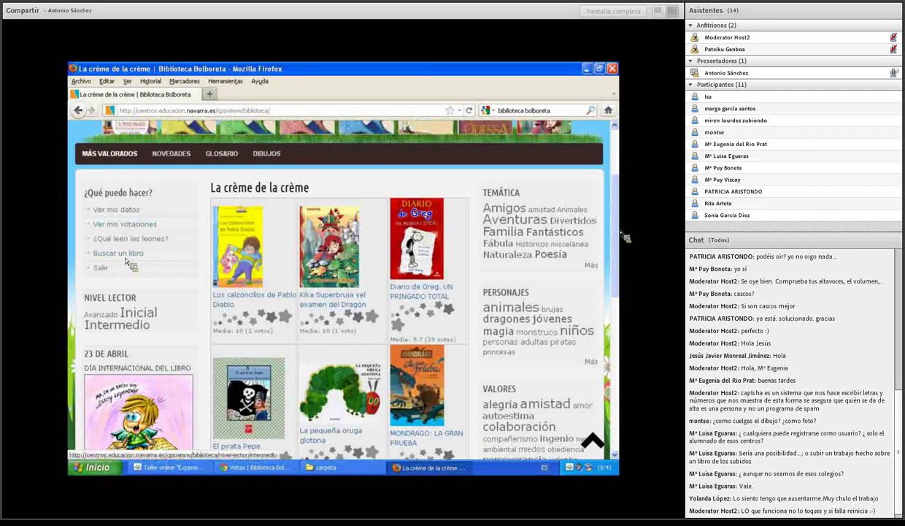
scroll(127, 230, "down", 5)
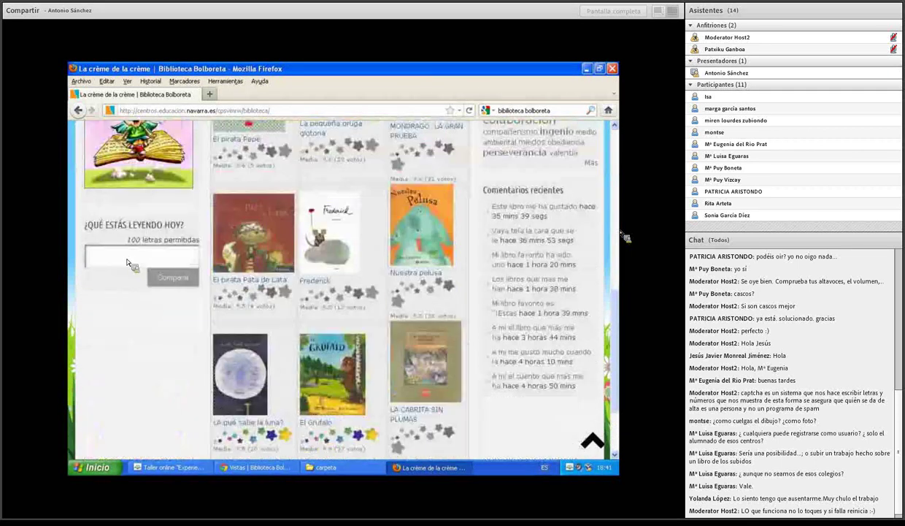
scroll(137, 232, "up", 3)
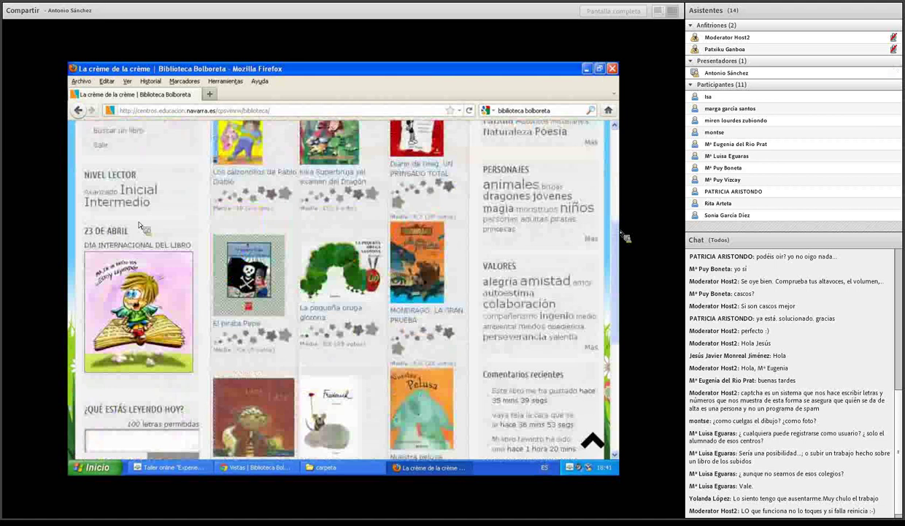
scroll(135, 219, "up", 2)
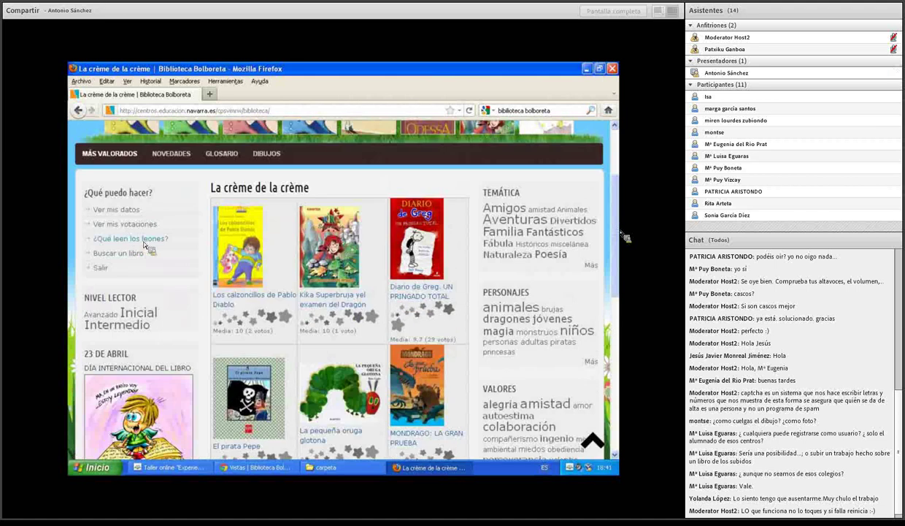
left_click(139, 238)
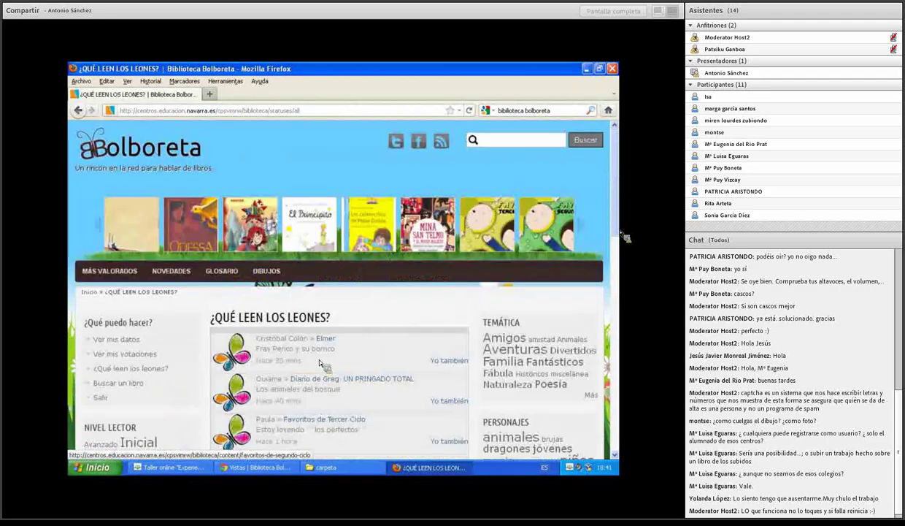
scroll(319, 363, "down", 5)
scroll(303, 232, "up", 5)
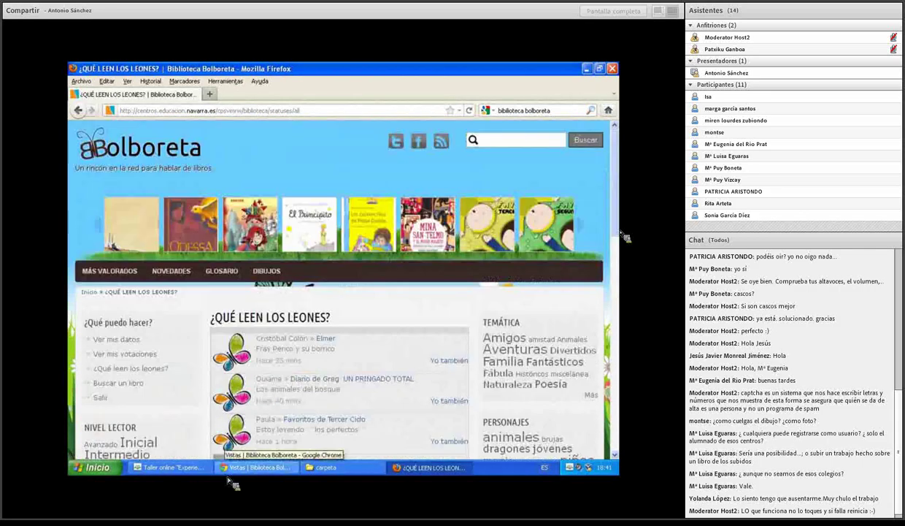
Return to Chrome, go back to the Contenido book list, then open the Estructura overview
left_click(257, 467)
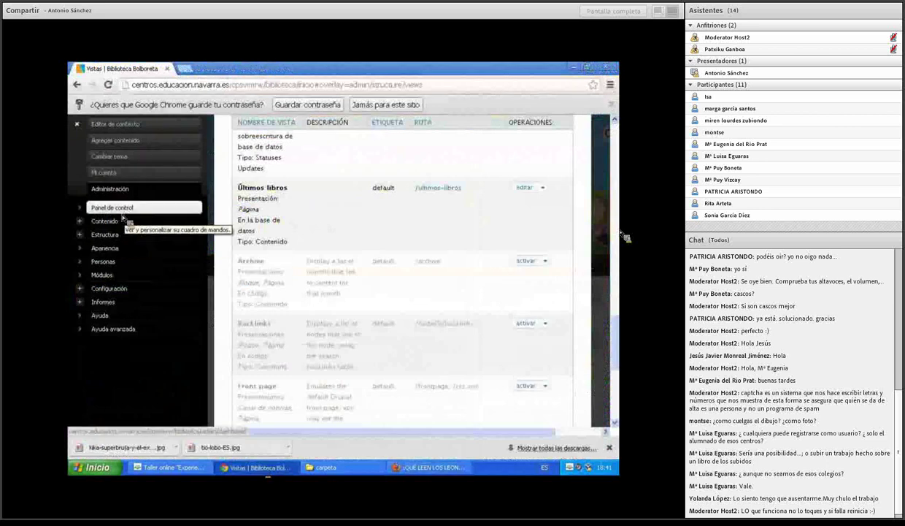
left_click(78, 85)
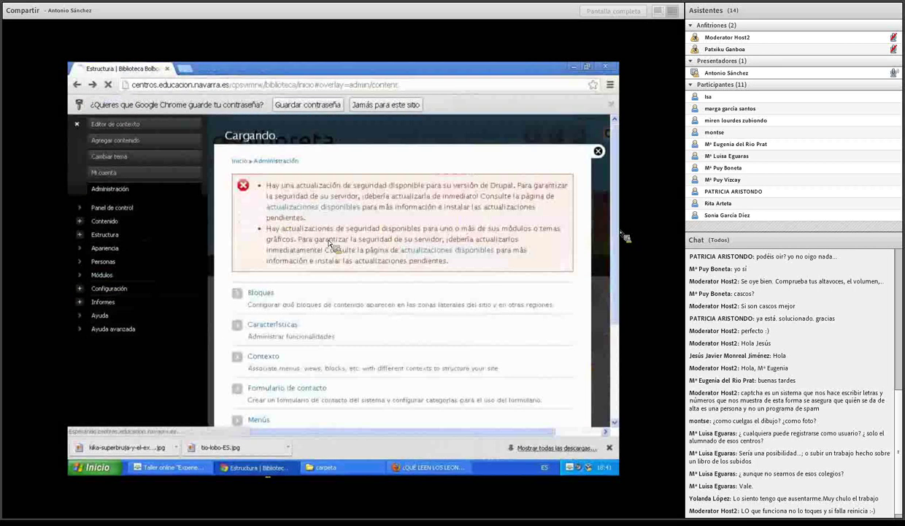
scroll(274, 322, "down", 5)
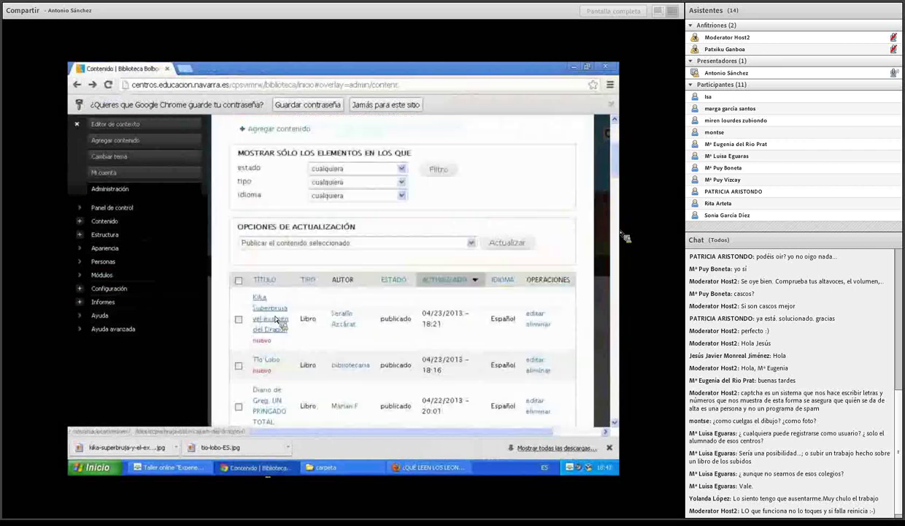
left_click(103, 234)
scroll(263, 319, "down", 3)
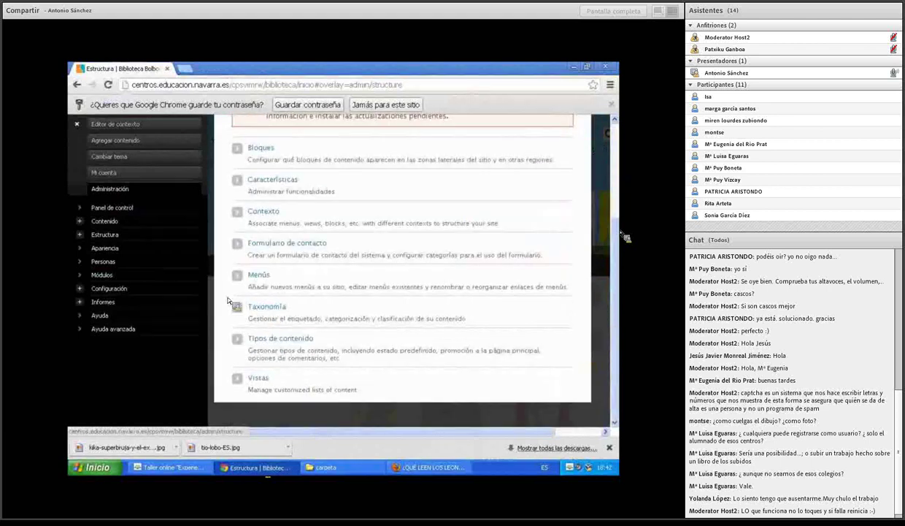
Open Tipos de contenido and scroll through Article, Basic page, Dibujo, Libro and PageFlip
left_click(285, 344)
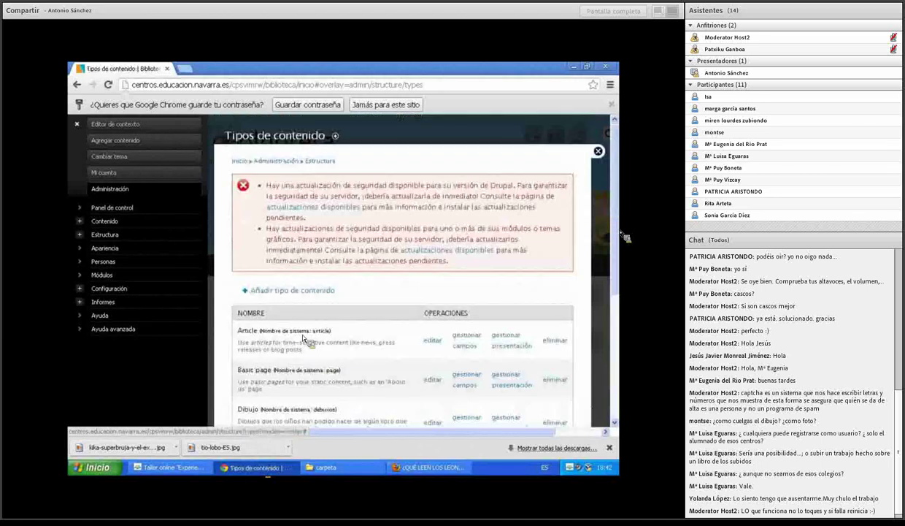
scroll(287, 346, "down", 5)
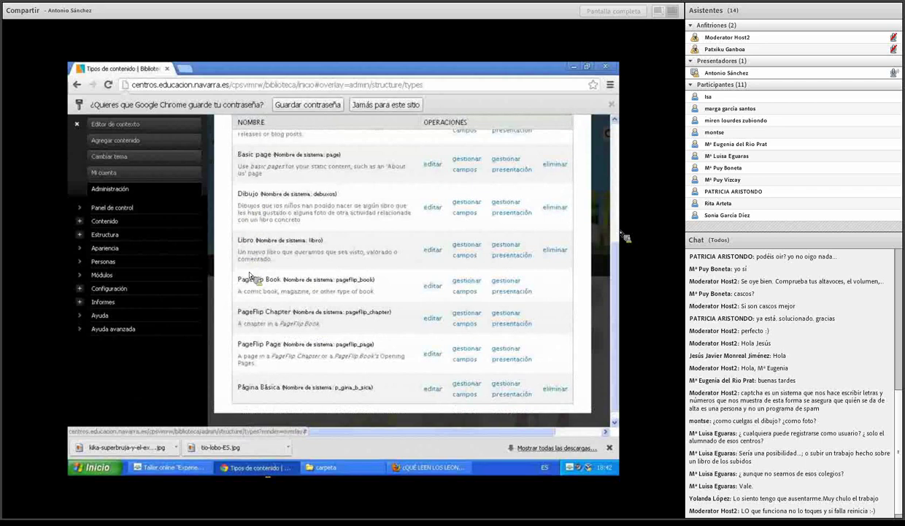
scroll(310, 255, "up", 3)
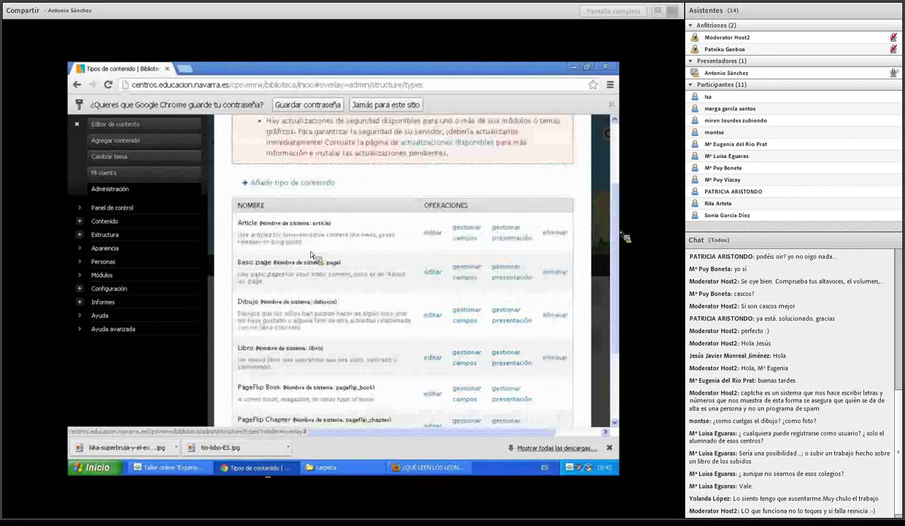
scroll(255, 281, "down", 3)
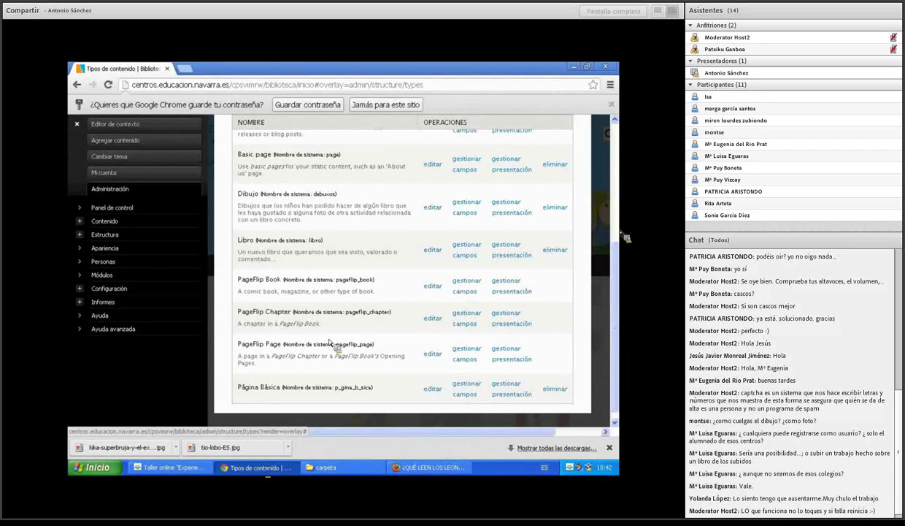
scroll(292, 293, "up", 3)
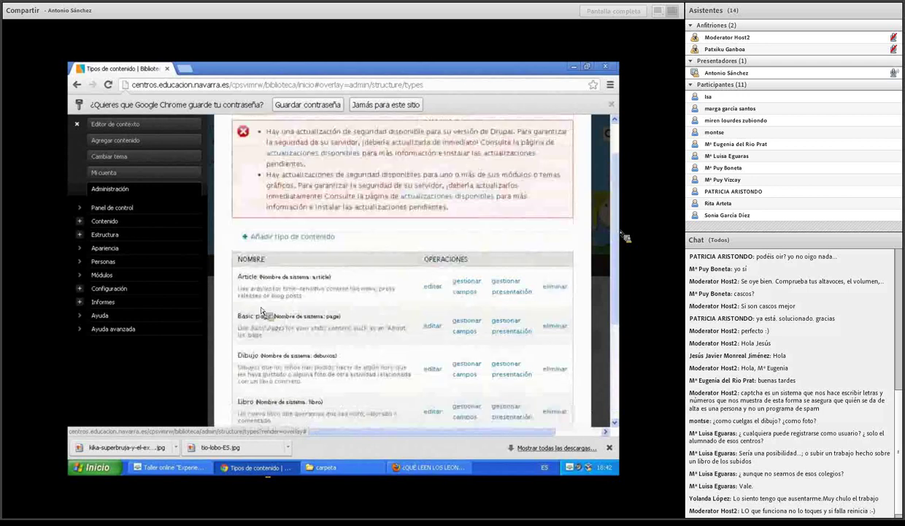
scroll(267, 402, "down", 1)
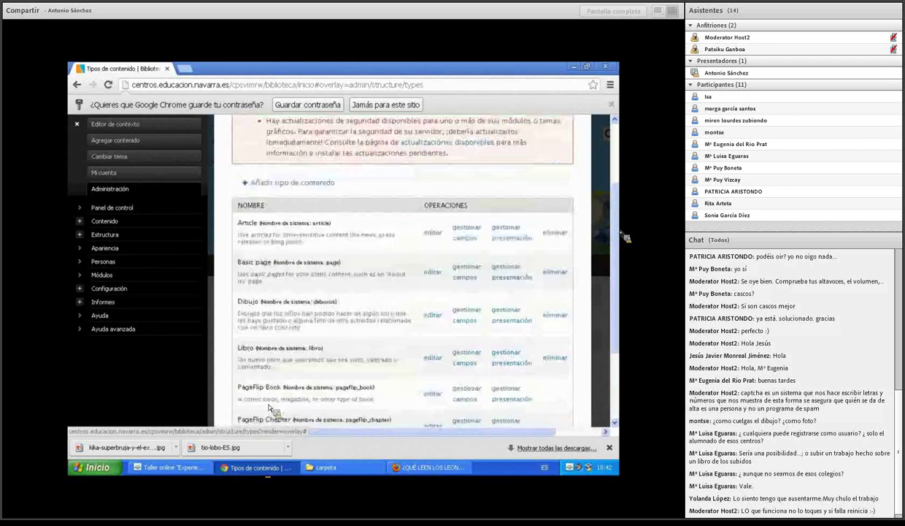
scroll(269, 408, "down", 1)
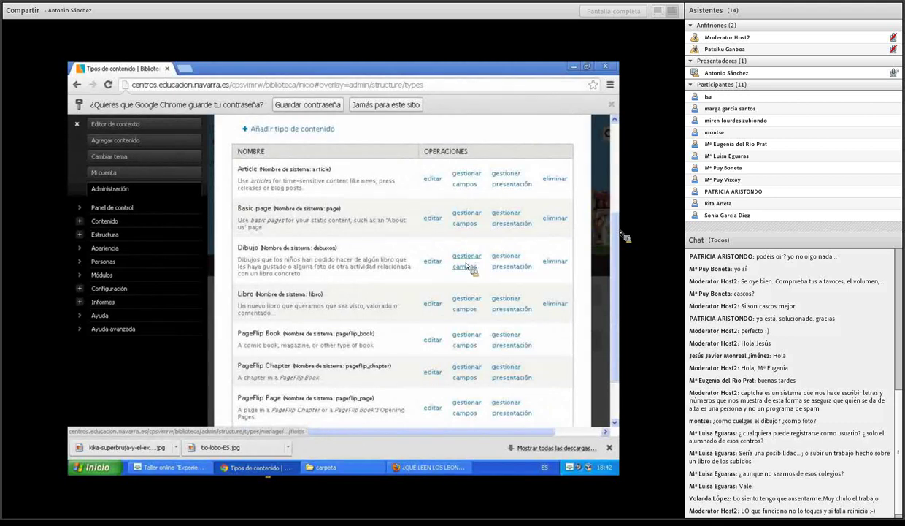
Display the Libro fields table: Título, Portada, Resumen, Archivo, Autores, Editorial and Lugar
left_click(469, 305)
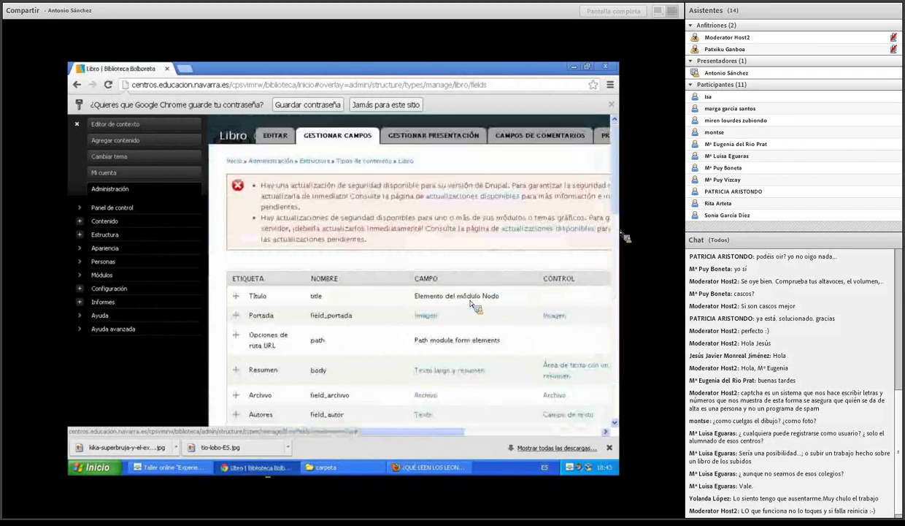
scroll(340, 311, "down", 3)
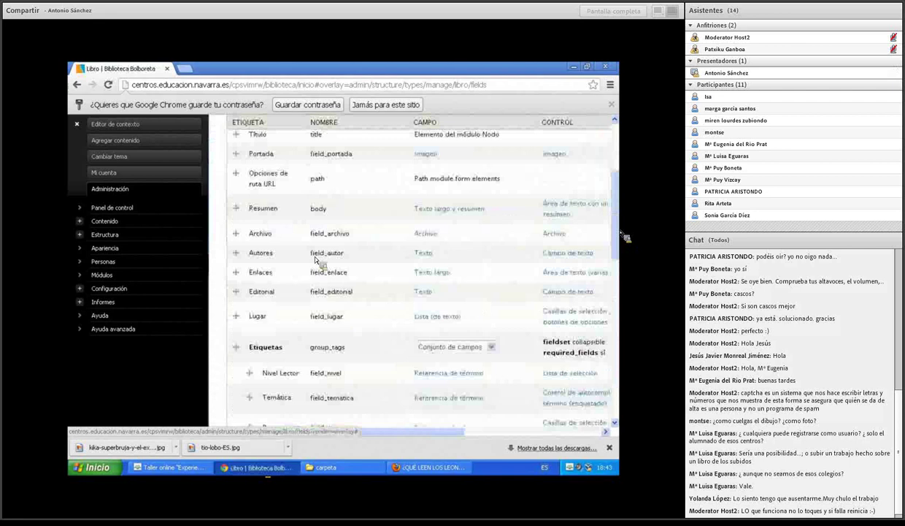
scroll(318, 259, "up", 1)
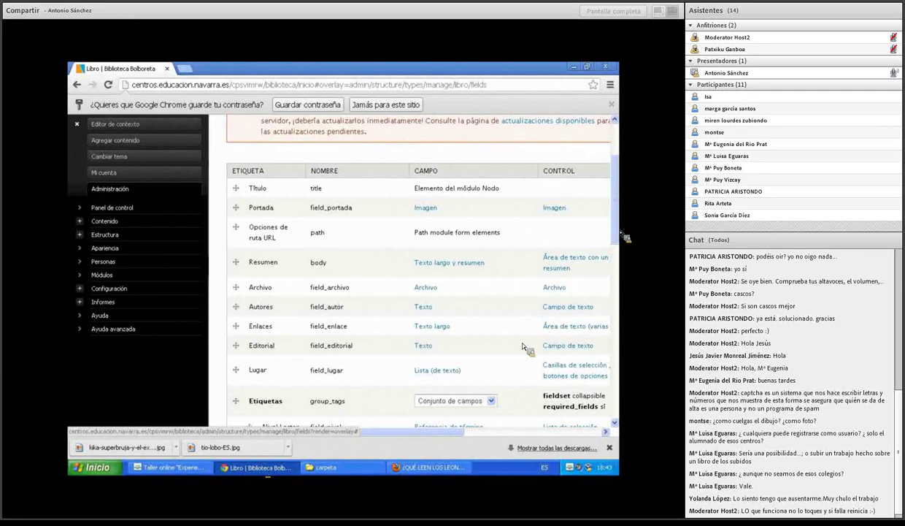
left_click(572, 373)
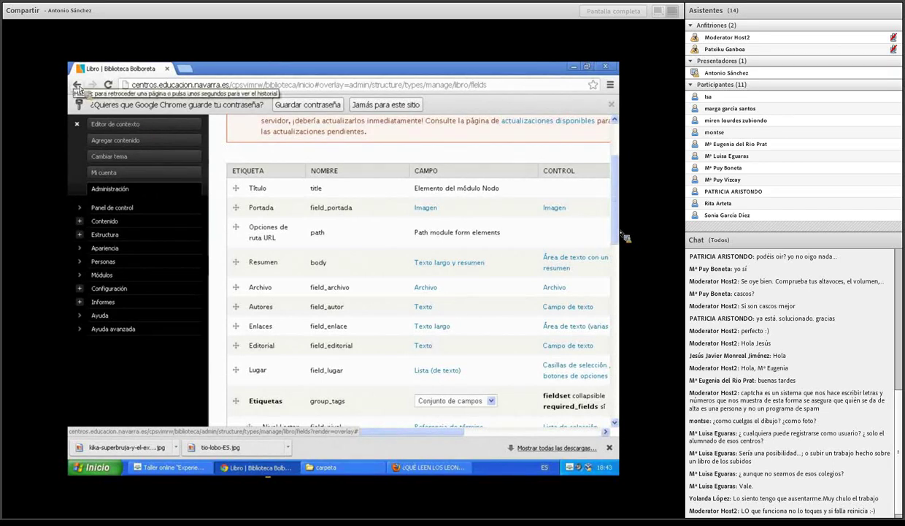
Return to Estructura and open the Taxonomía vocabularies list
left_click(108, 236)
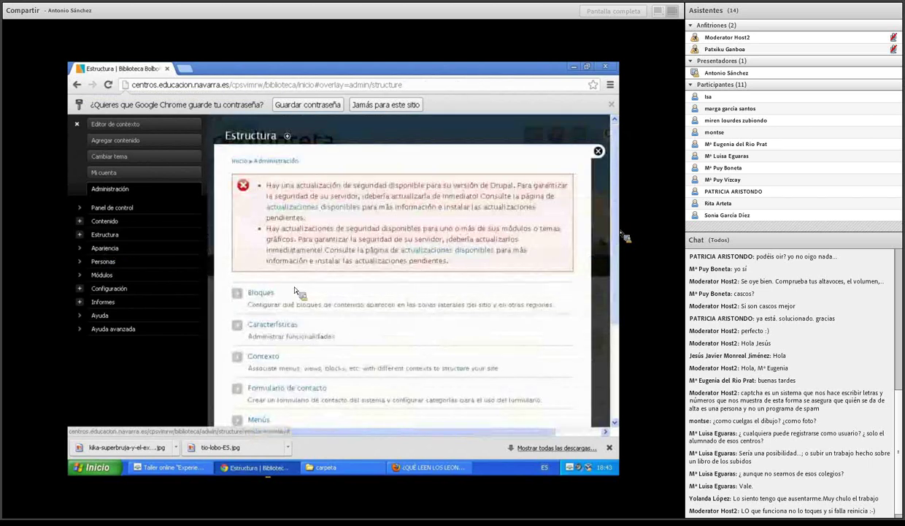
scroll(292, 285, "down", 4)
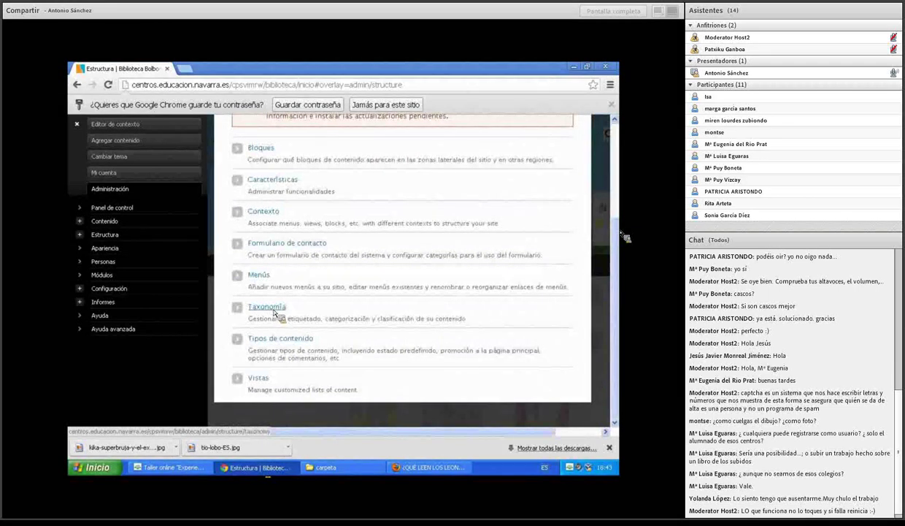
left_click(274, 310)
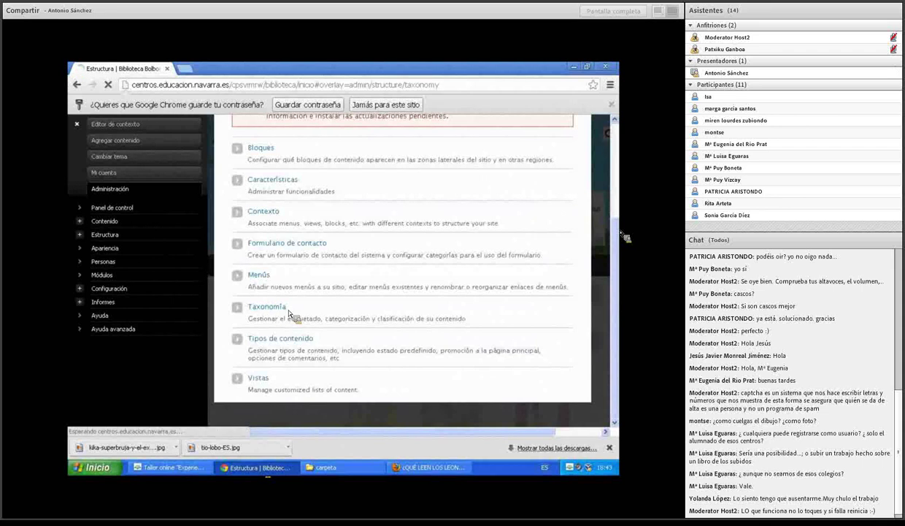
scroll(326, 307, "down", 3)
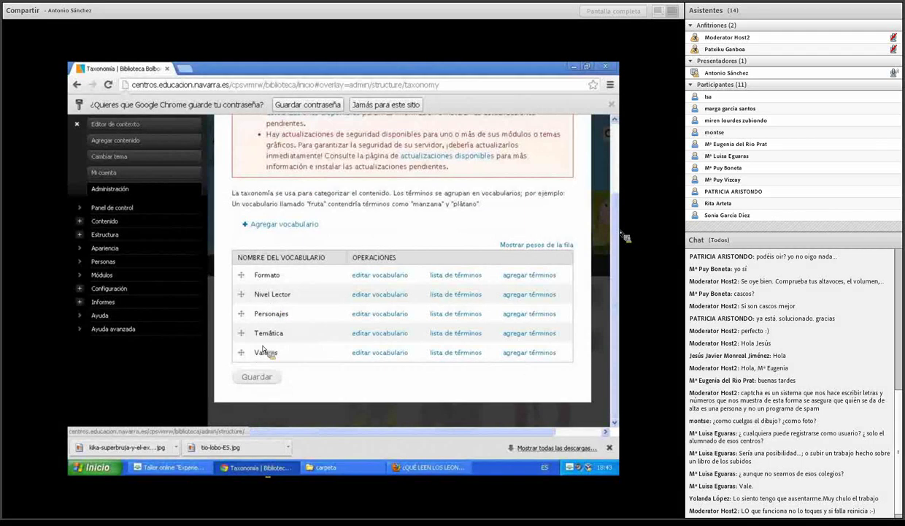
Open the add-term form for the Formato vocabulary, with the Nombre field ready
left_click(529, 275)
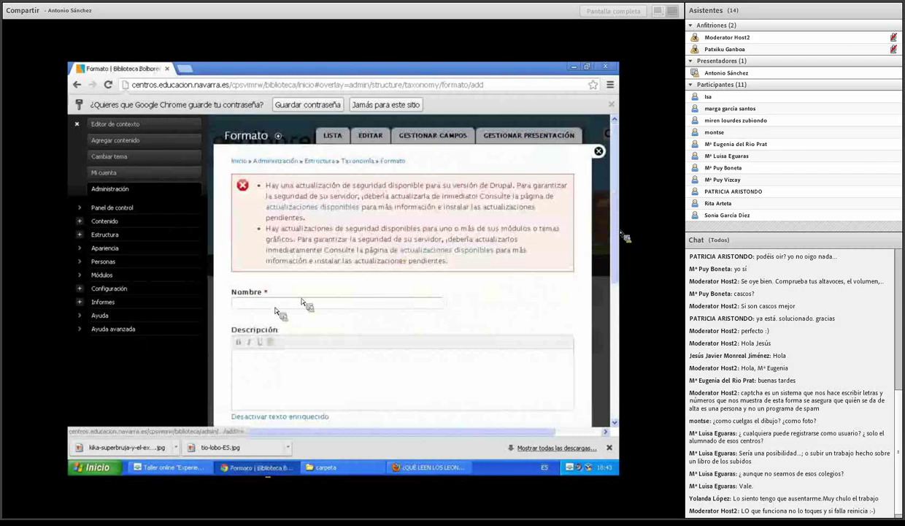
left_click(266, 303)
scroll(278, 307, "down", 3)
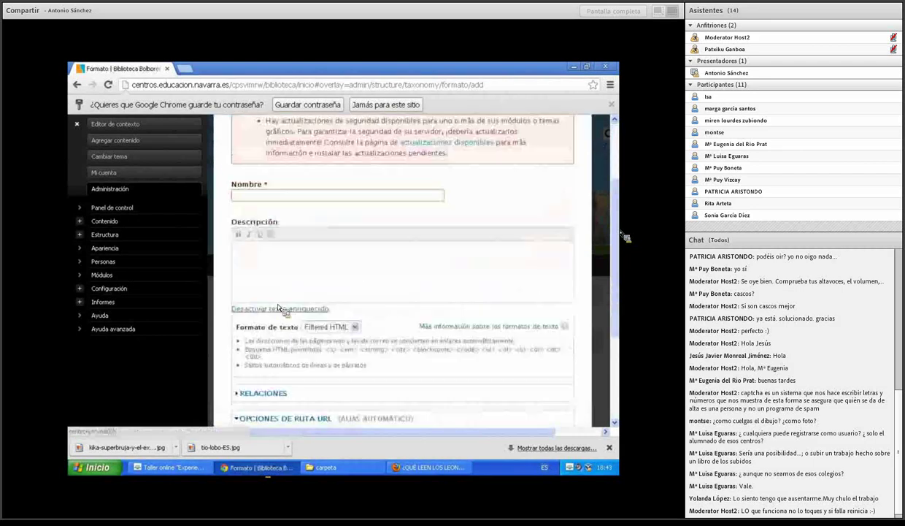
scroll(281, 310, "up", 3)
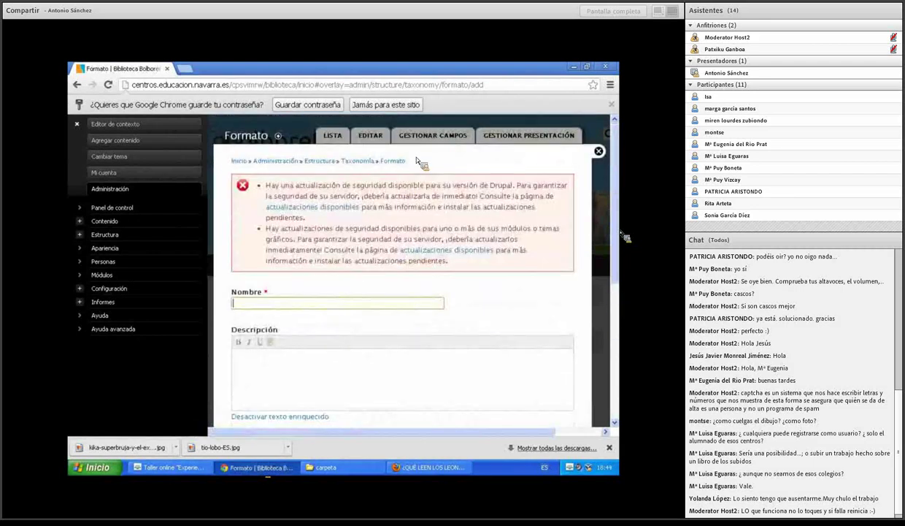
Show the Apariencia page with Touch 7.x-1.7 as default alongside Bartik and Seven
left_click(107, 235)
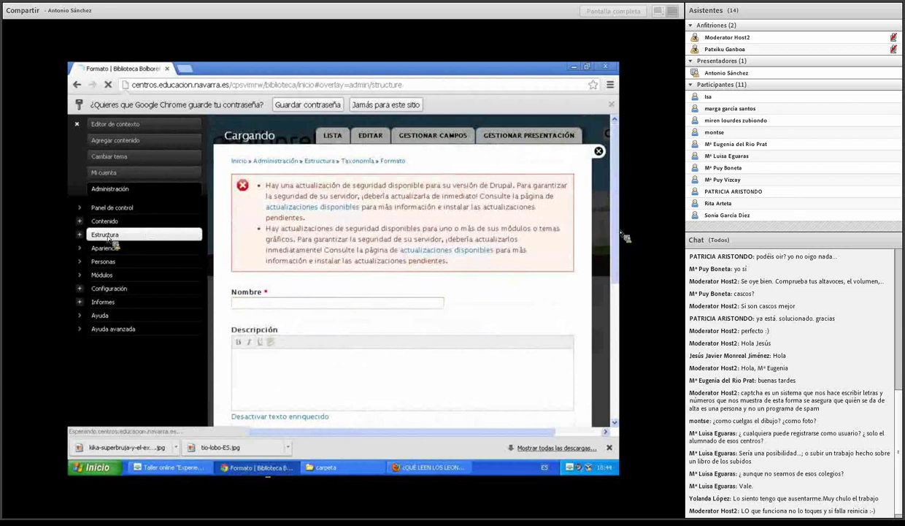
scroll(264, 305, "down", 2)
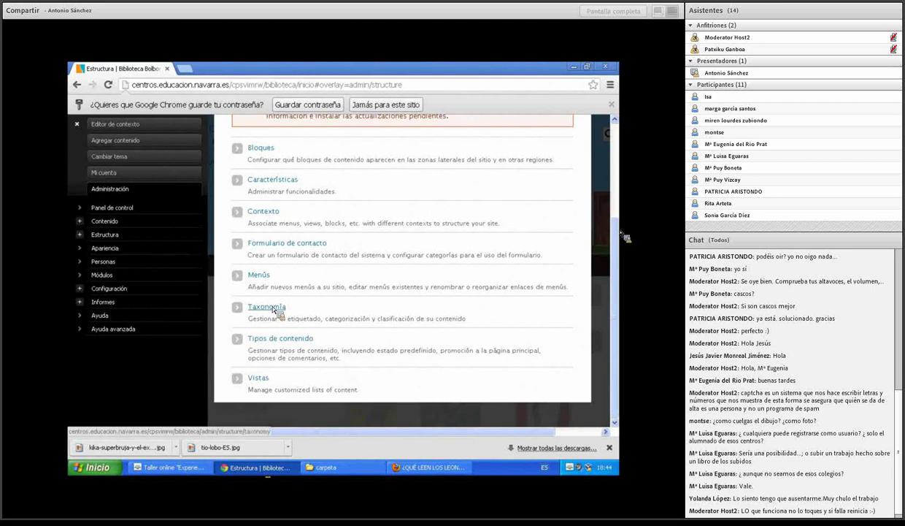
left_click(106, 250)
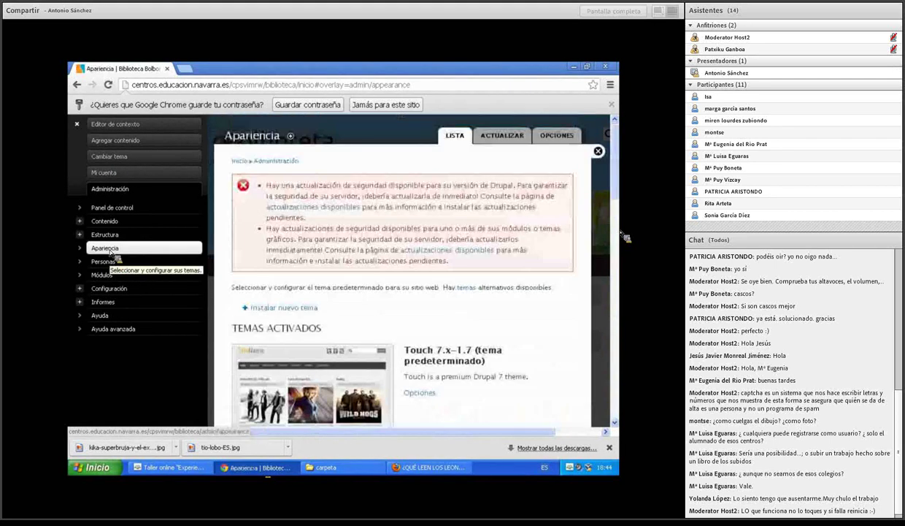
scroll(282, 262, "down", 3)
scroll(288, 276, "down", 2)
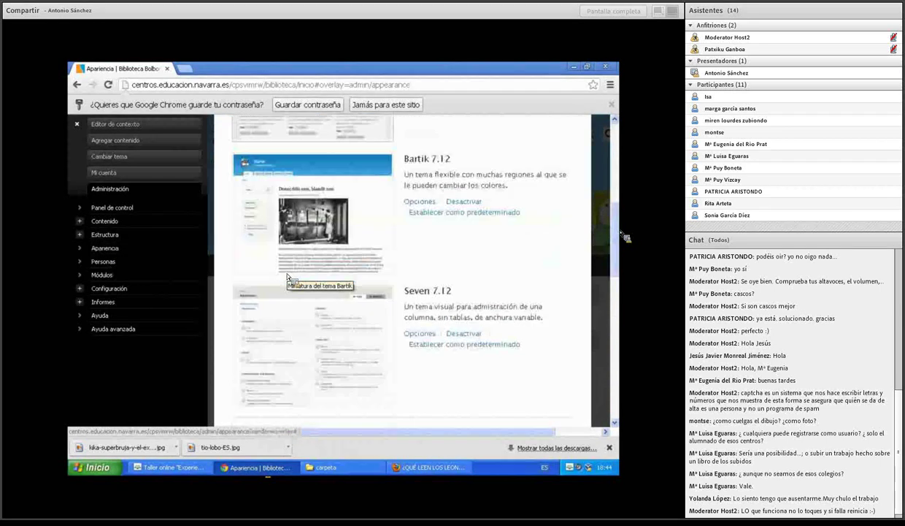
scroll(284, 272, "up", 5)
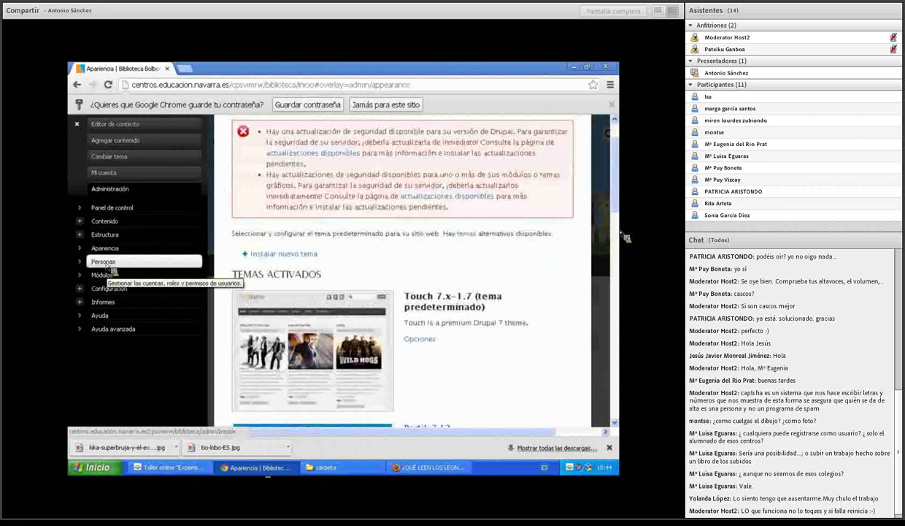
View the Personas user list, then open the Módulos page starting with Aggregator 7.12
left_click(108, 264)
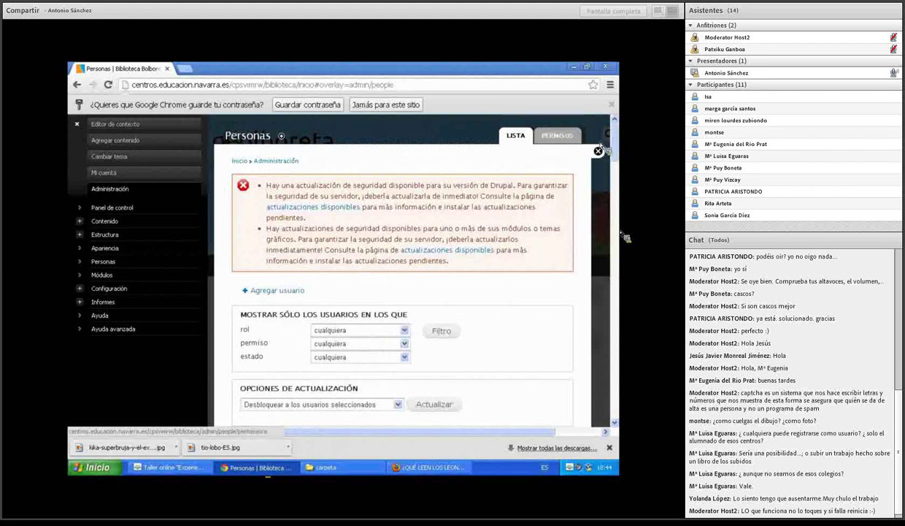
mouse_move(622, 159)
left_mouse_down()
mouse_move(624, 219)
mouse_move(624, 170)
left_mouse_up()
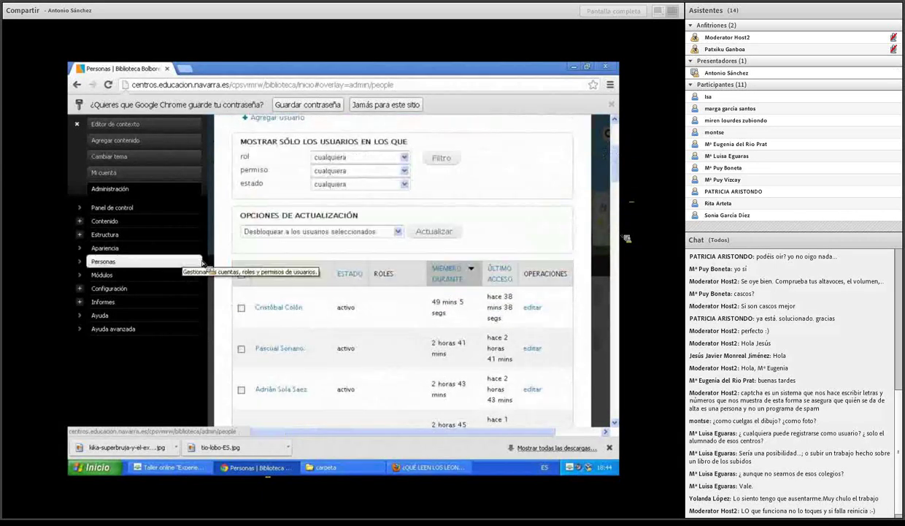
left_click(108, 279)
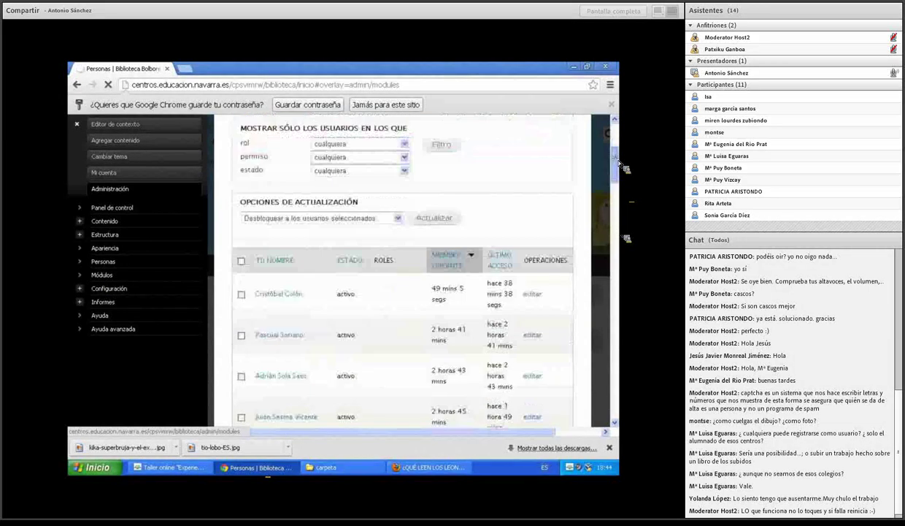
scroll(569, 166, "down", 2)
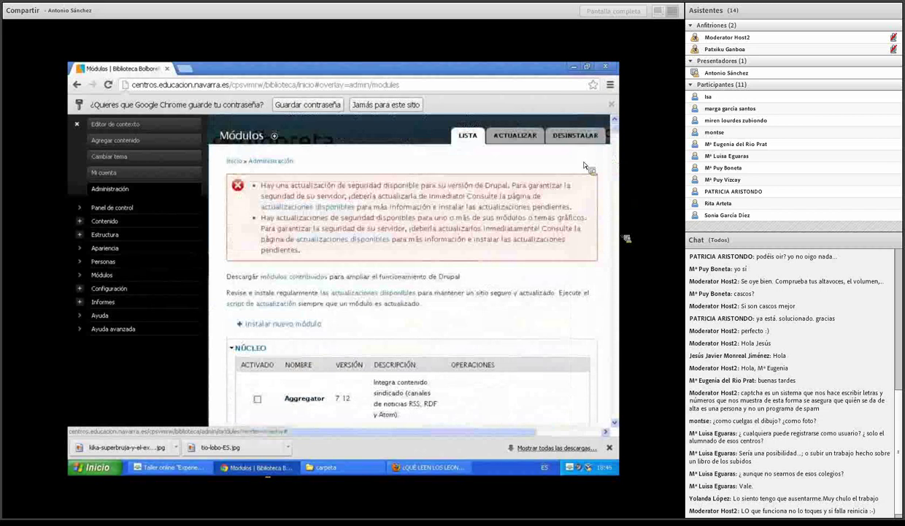
Close the Editor de contexto sidebar so the Módulos list fills the window
left_click(76, 124)
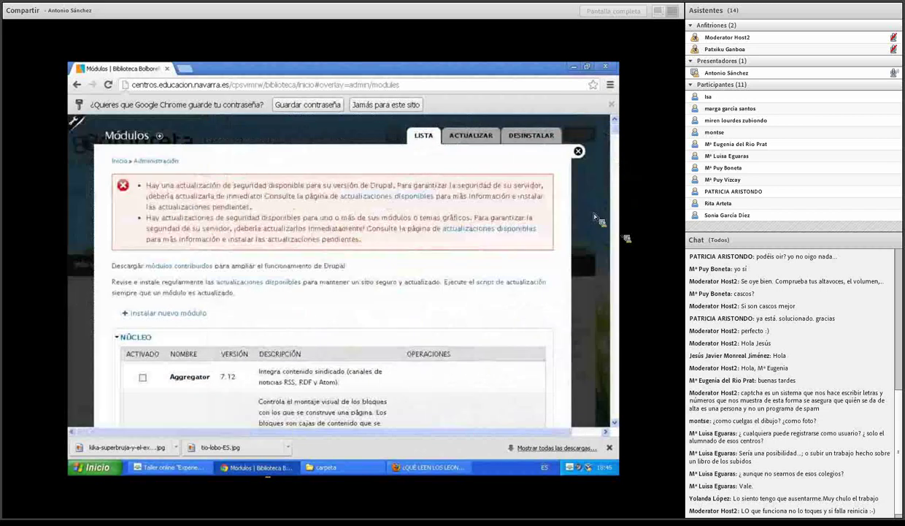
mouse_move(612, 129)
left_mouse_down()
mouse_move(623, 169)
mouse_move(619, 389)
mouse_move(626, 136)
left_mouse_up()
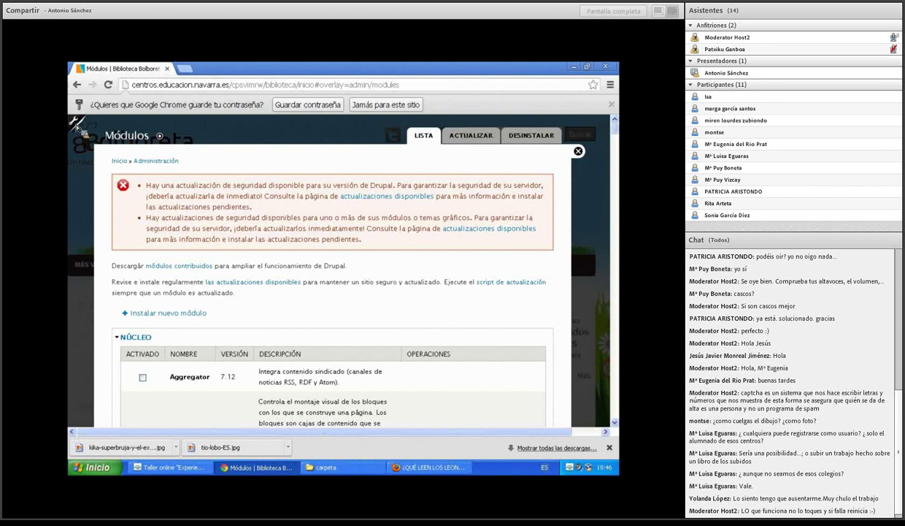
Search Google for 'drupal modules' in a new Chrome tab
scroll(110, 191, "down", 4)
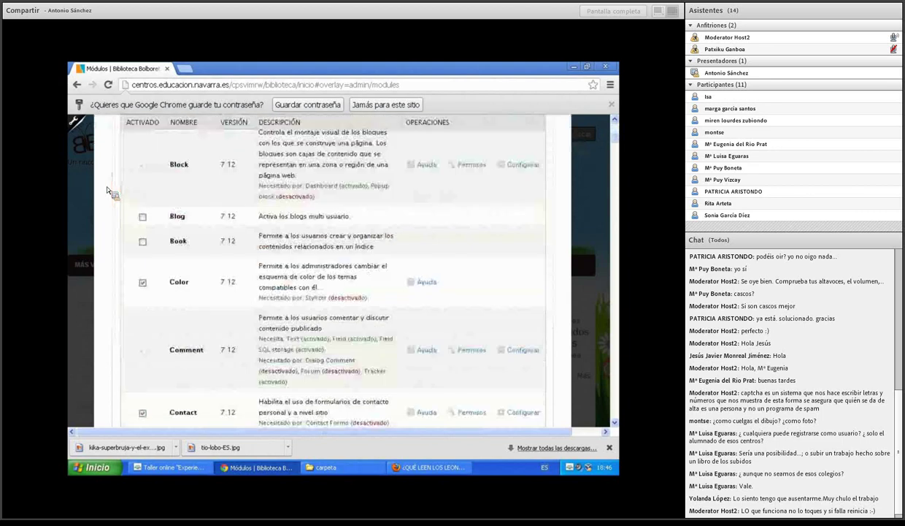
scroll(109, 191, "up", 4)
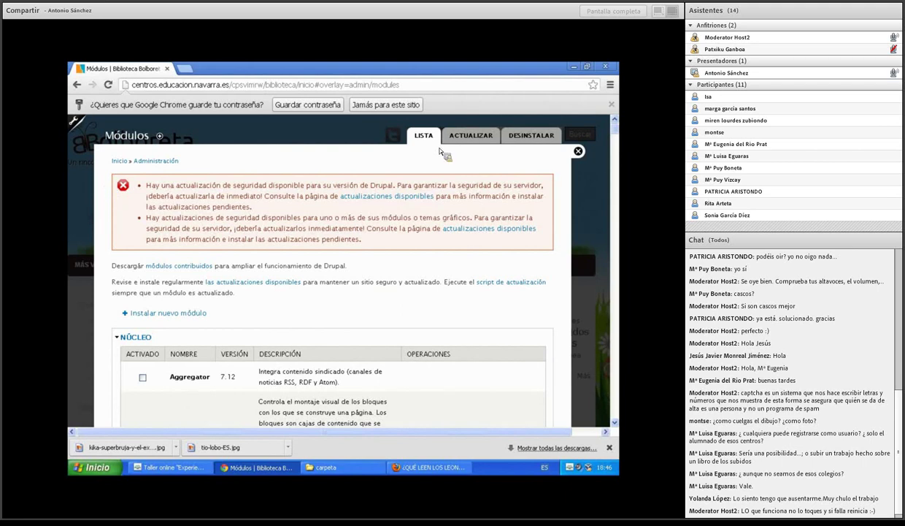
left_click(185, 69)
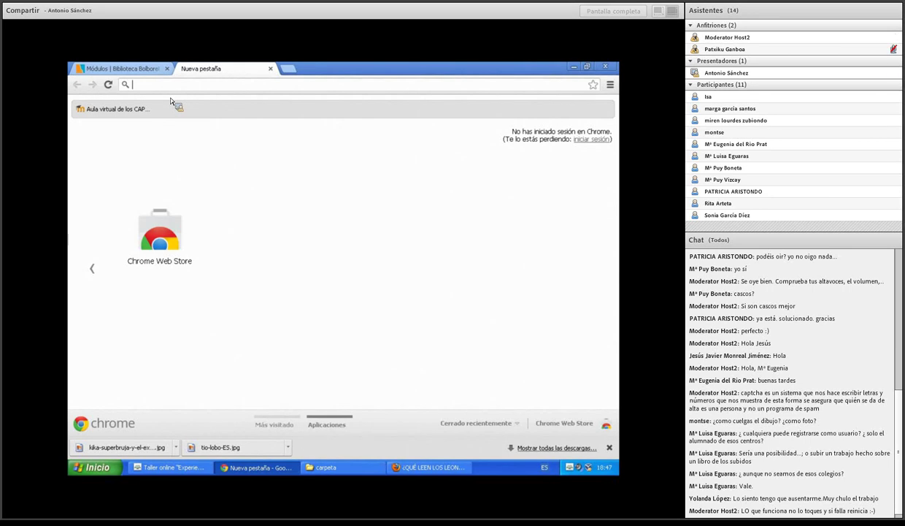
type("drupal")
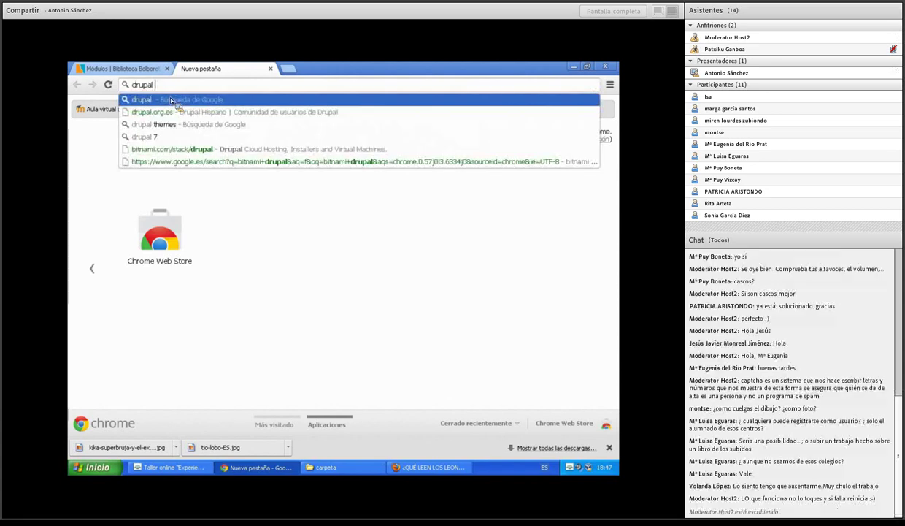
type(" modules")
key("Return")
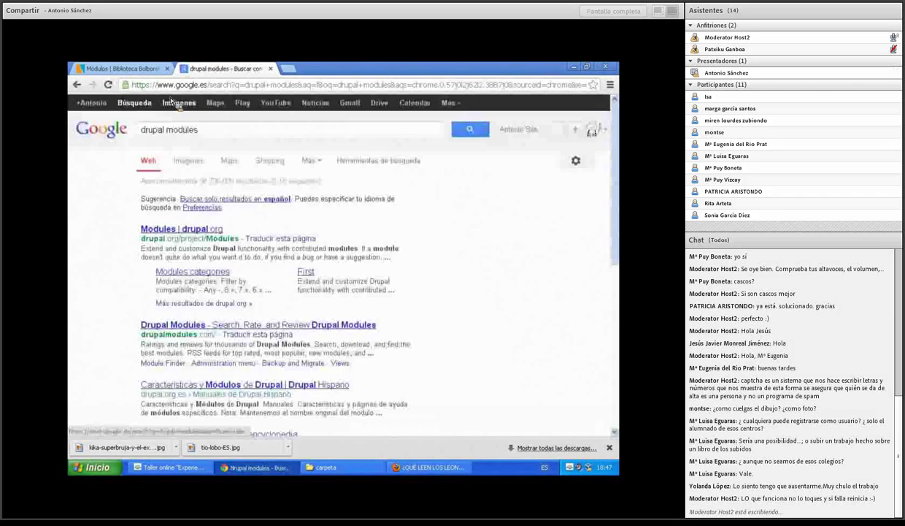
Open drupal.org's Modules listing filtered to 7.x compatibility, then return to the Bolboreta Módulos tab
left_click(168, 249)
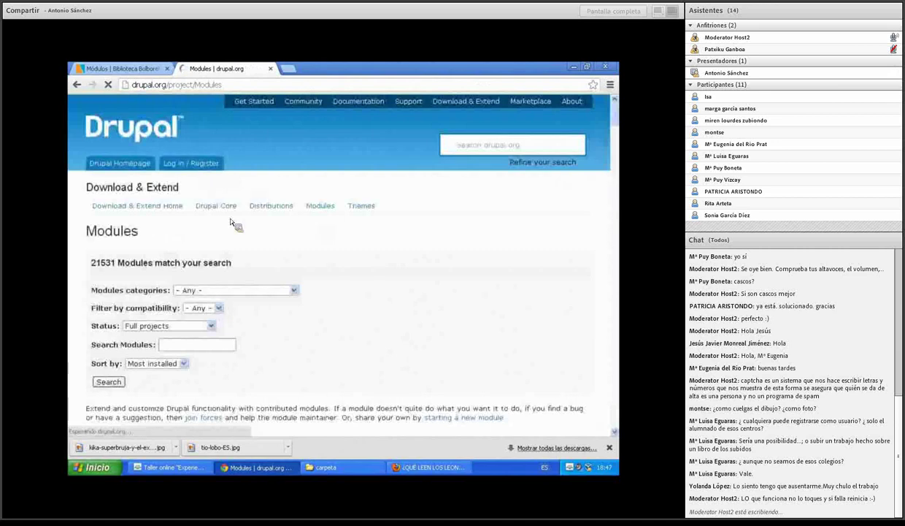
scroll(230, 219, "down", 3)
scroll(224, 217, "up", 3)
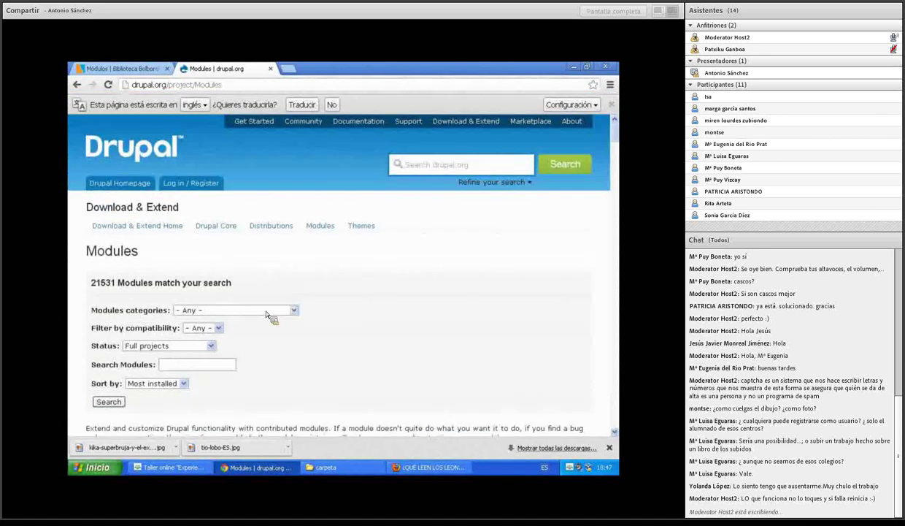
left_click(221, 329)
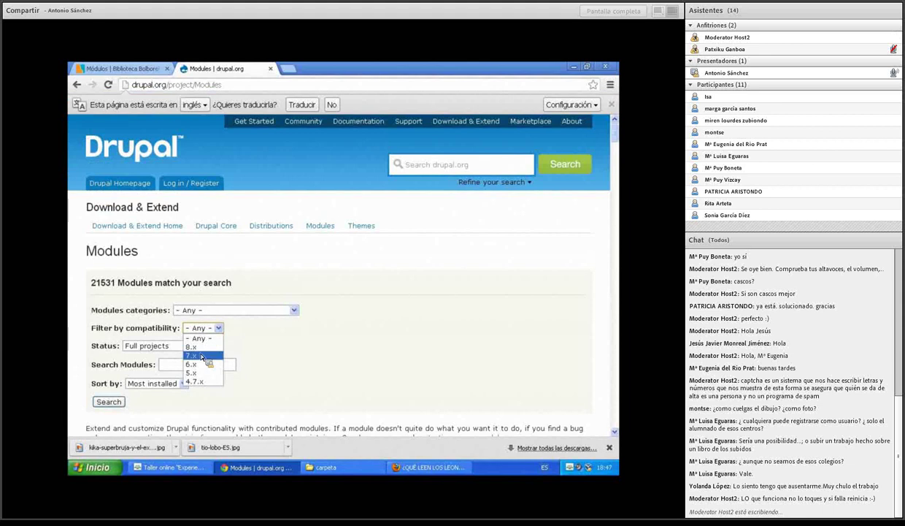
left_click(202, 356)
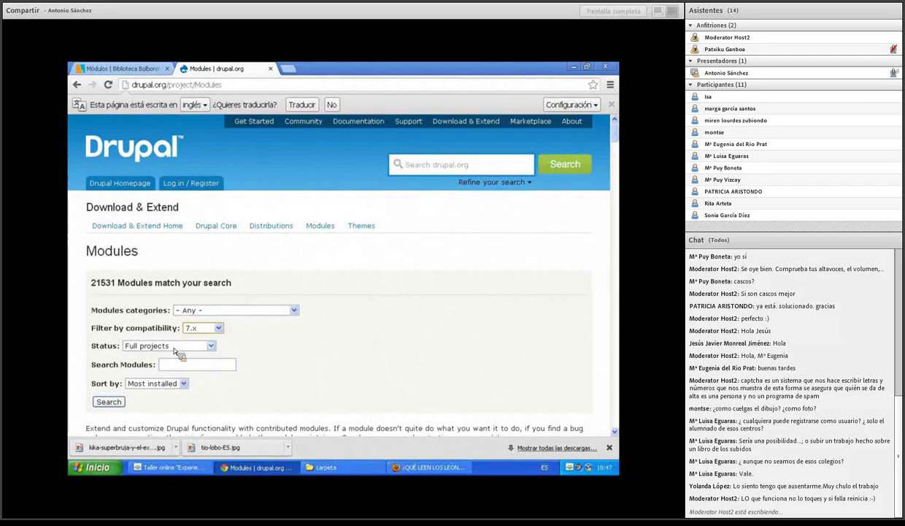
scroll(173, 349, "down", 3)
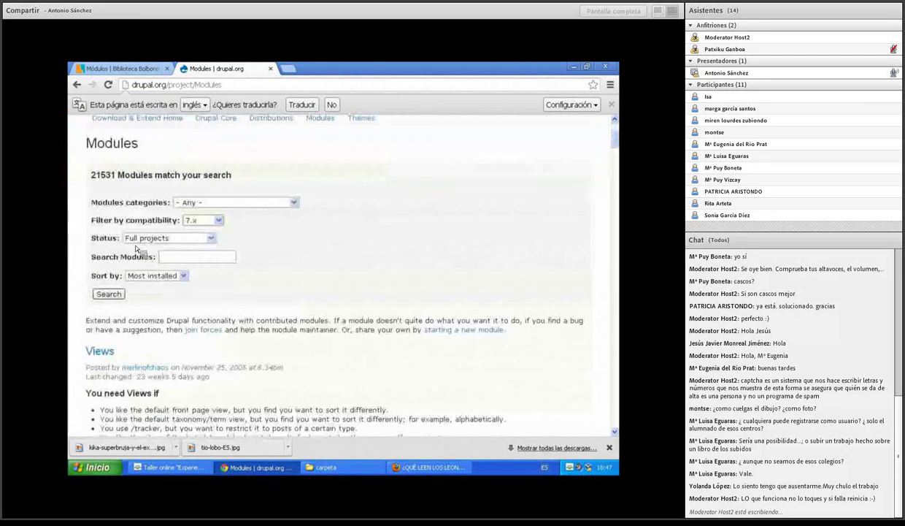
left_click(193, 261)
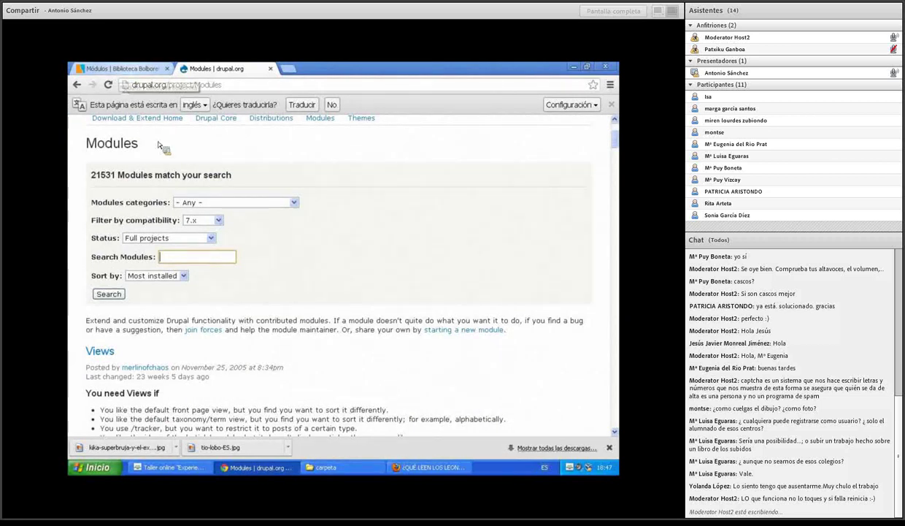
left_click(125, 69)
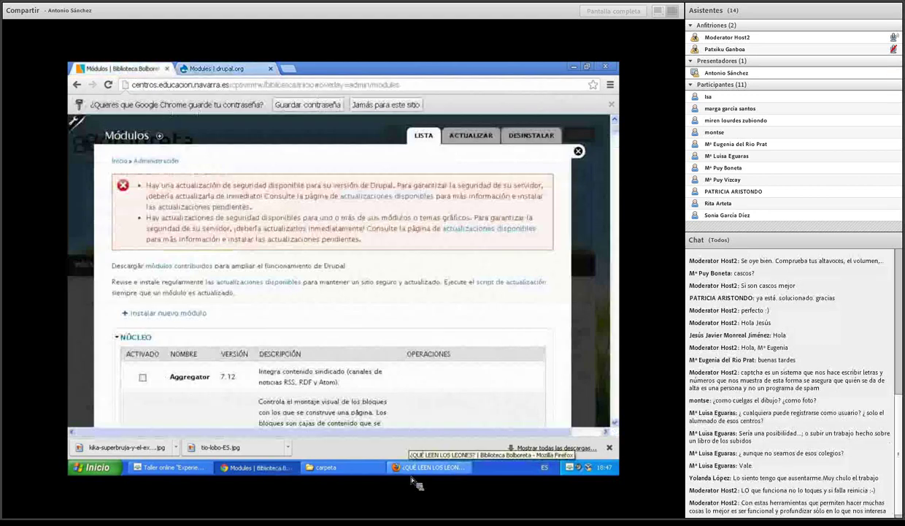
In Firefox, open the Diario de Greg book page from the Más valorados list
left_click(431, 467)
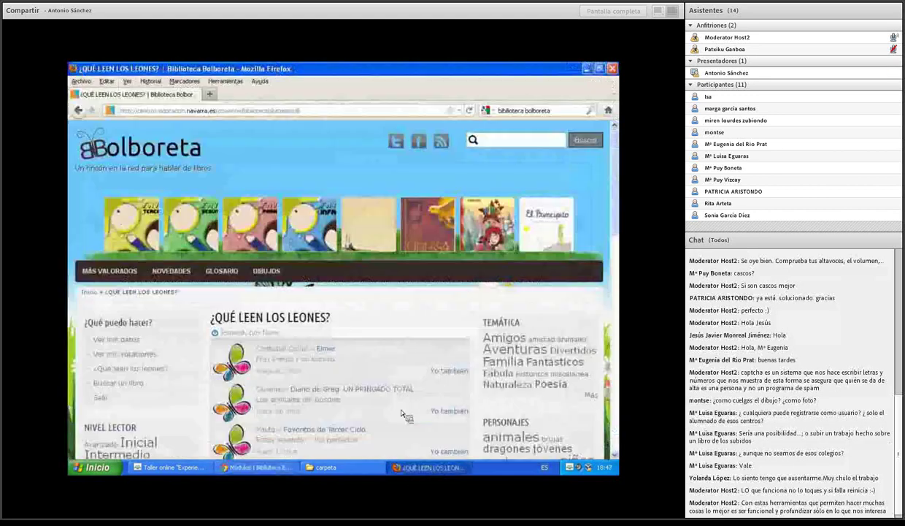
left_click(117, 274)
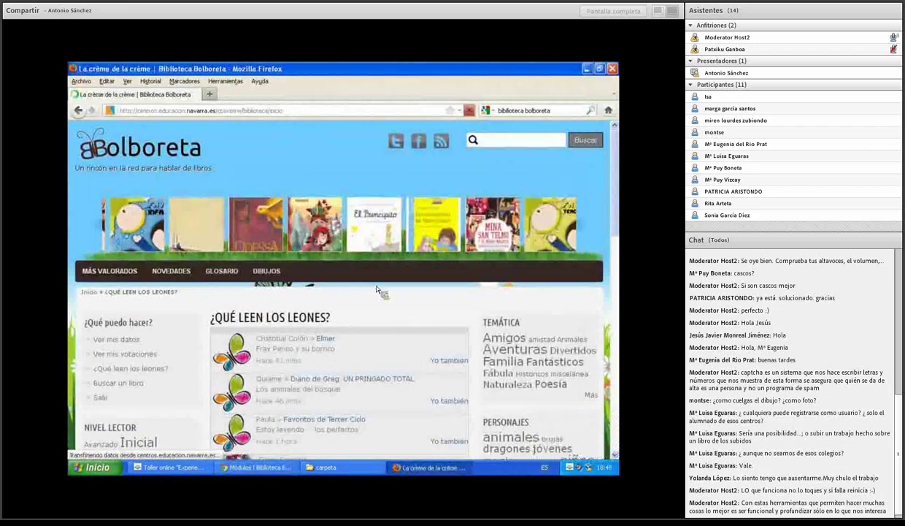
scroll(376, 290, "down", 2)
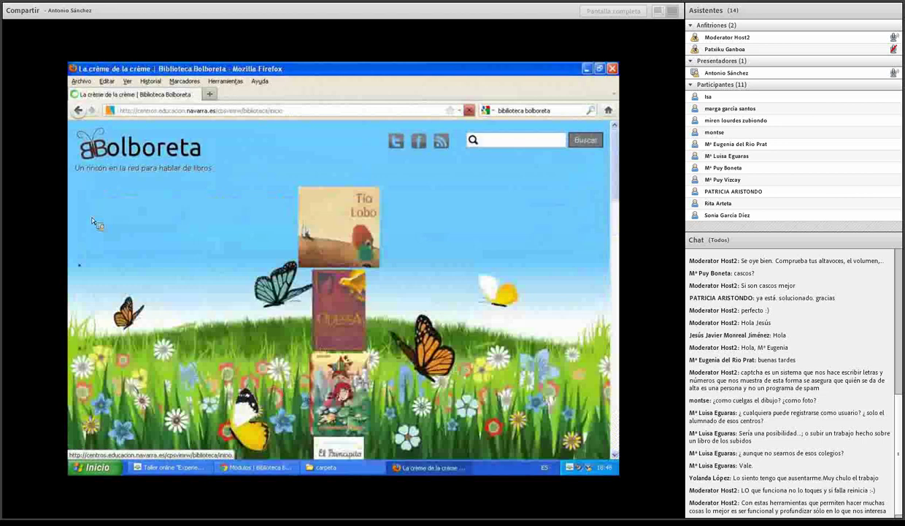
scroll(313, 289, "down", 3)
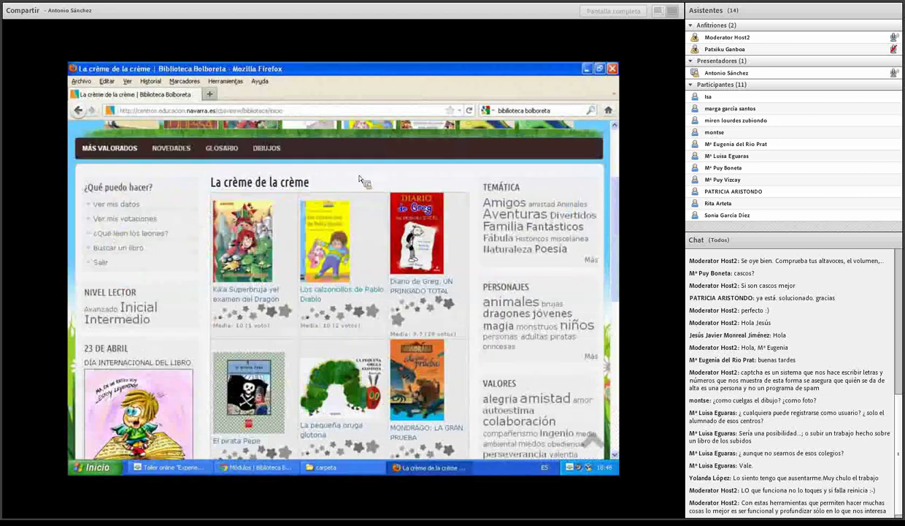
left_click(422, 285)
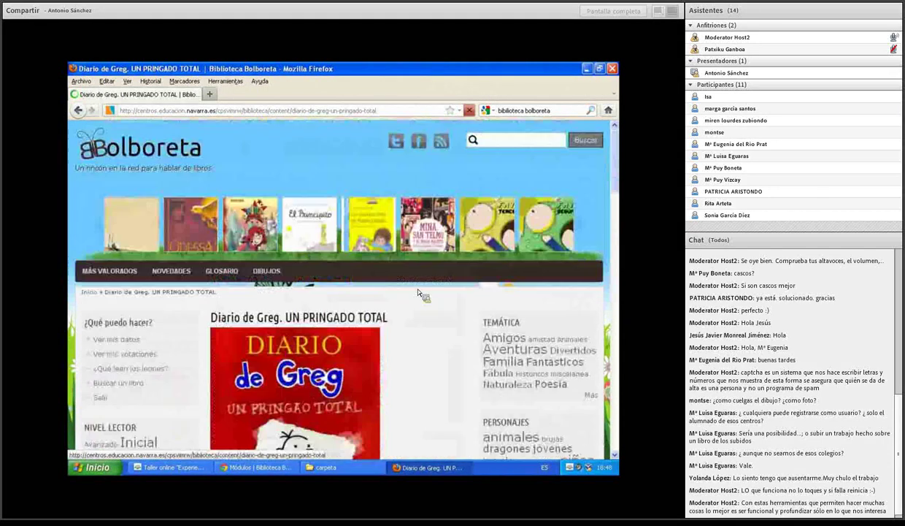
Read through the Diario de Greg comments, then return to the Chrome Módulos window
scroll(419, 293, "down", 10)
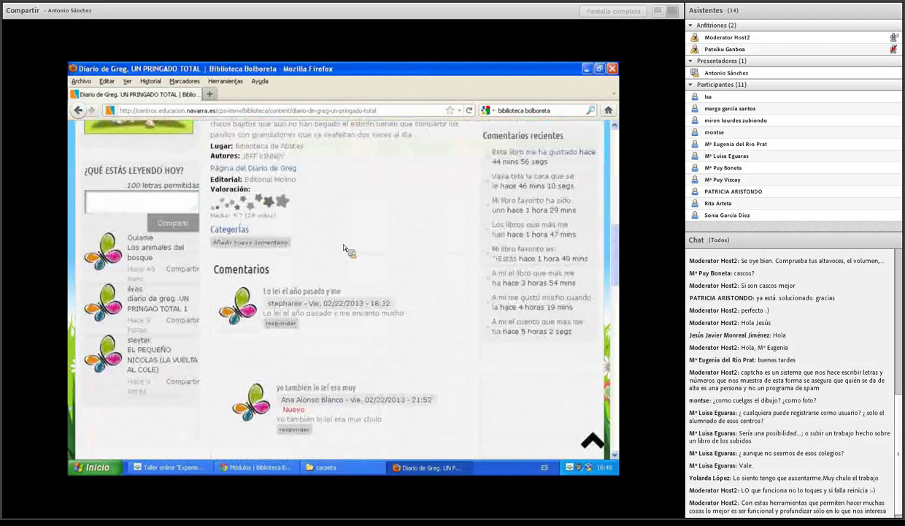
scroll(346, 249, "up", 2)
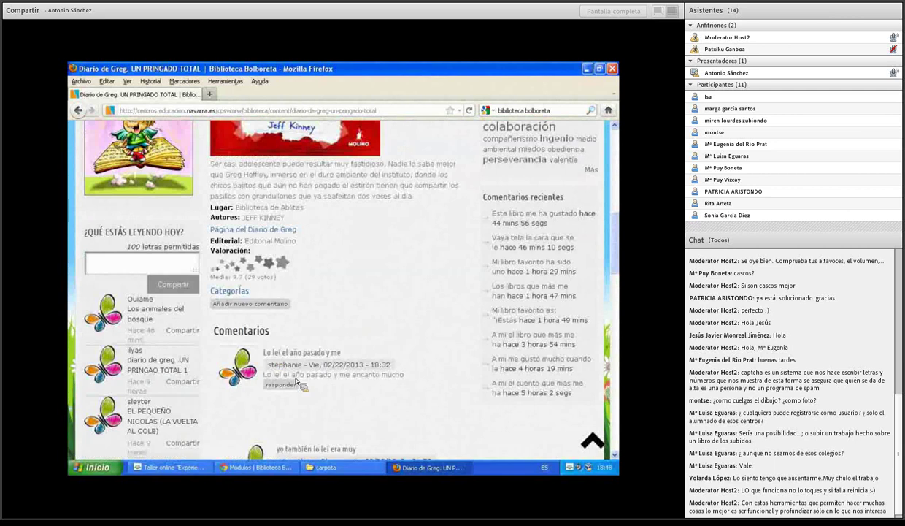
scroll(324, 339, "down", 10)
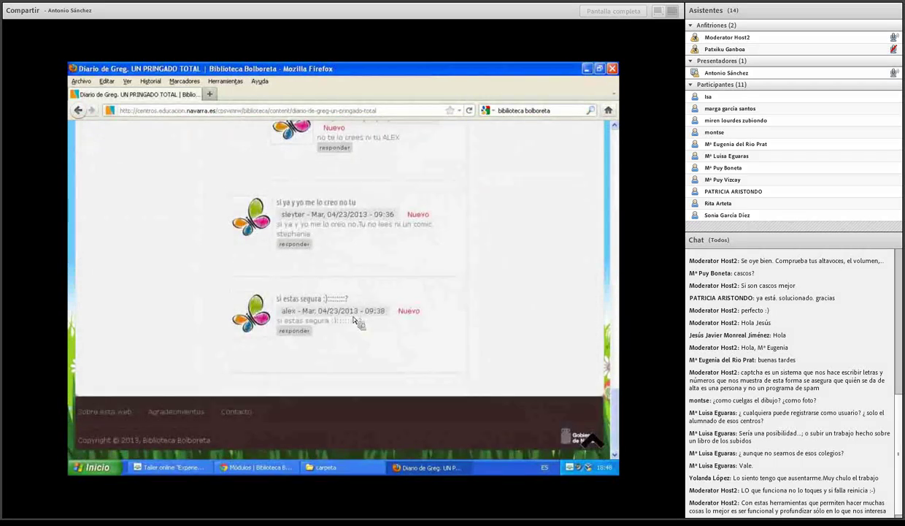
scroll(313, 313, "up", 5)
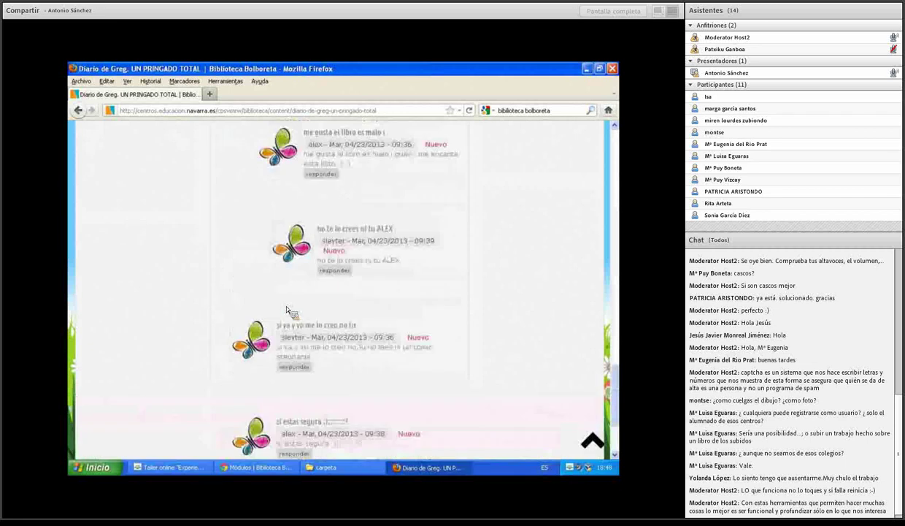
scroll(313, 299, "down", 3)
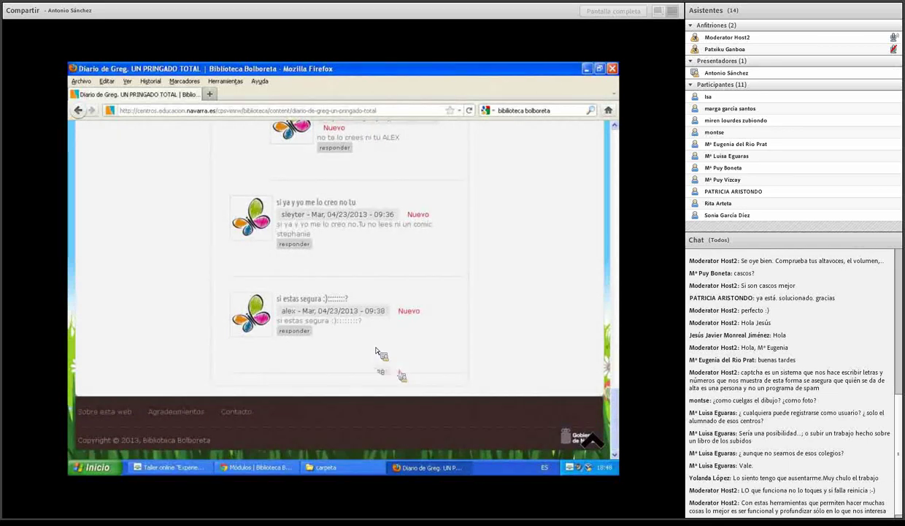
scroll(379, 358, "up", 10)
scroll(358, 345, "up", 6)
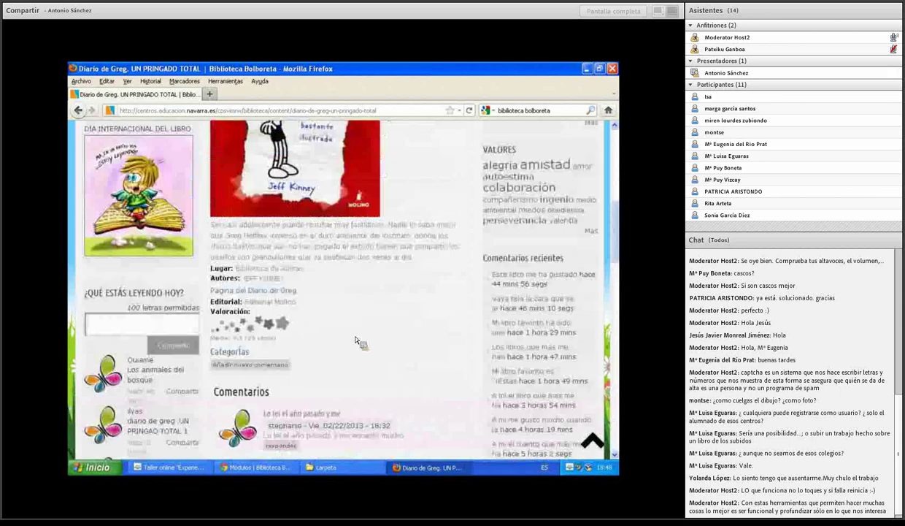
scroll(351, 344, "down", 6)
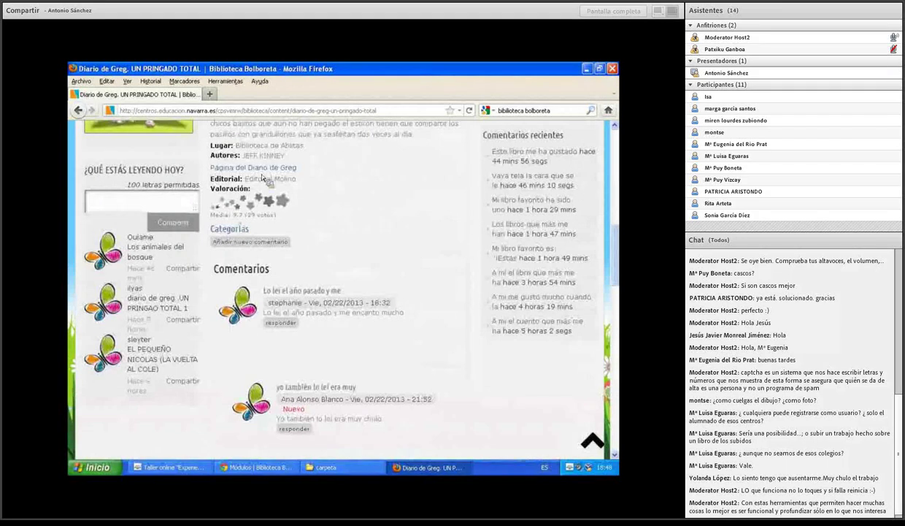
left_click(257, 467)
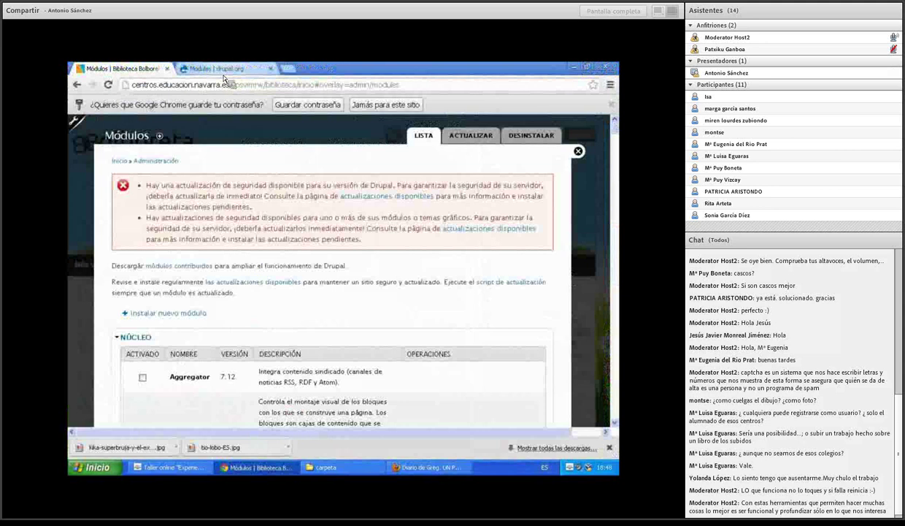
Search drupal.org modules for 'sort comments' and open the Sort Comments project page
left_click(219, 68)
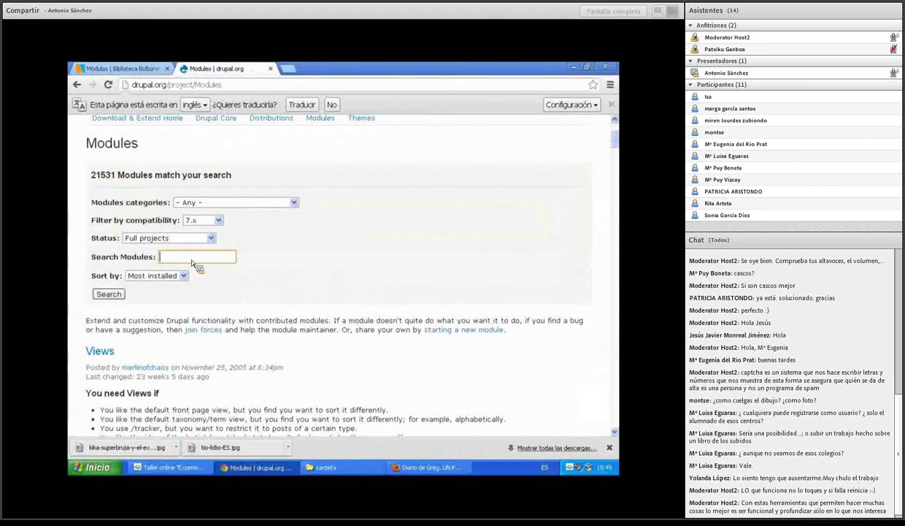
type("sort comments")
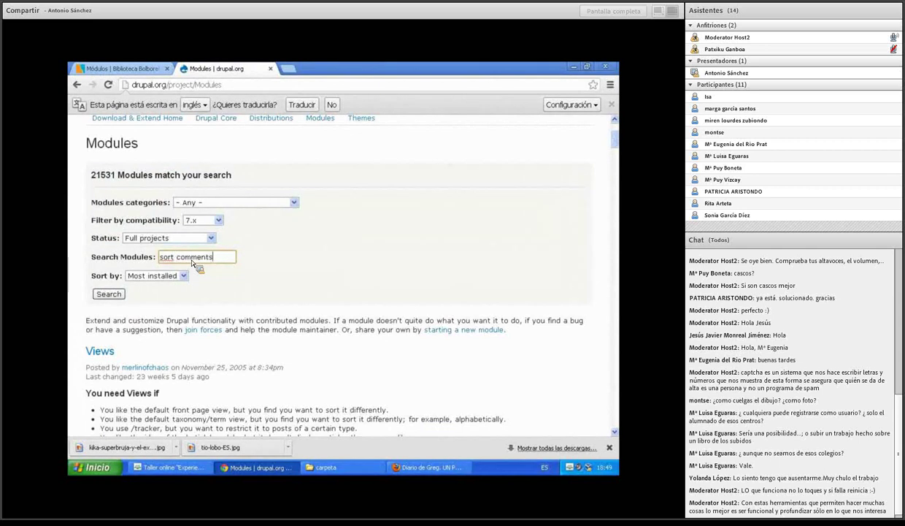
key("Return")
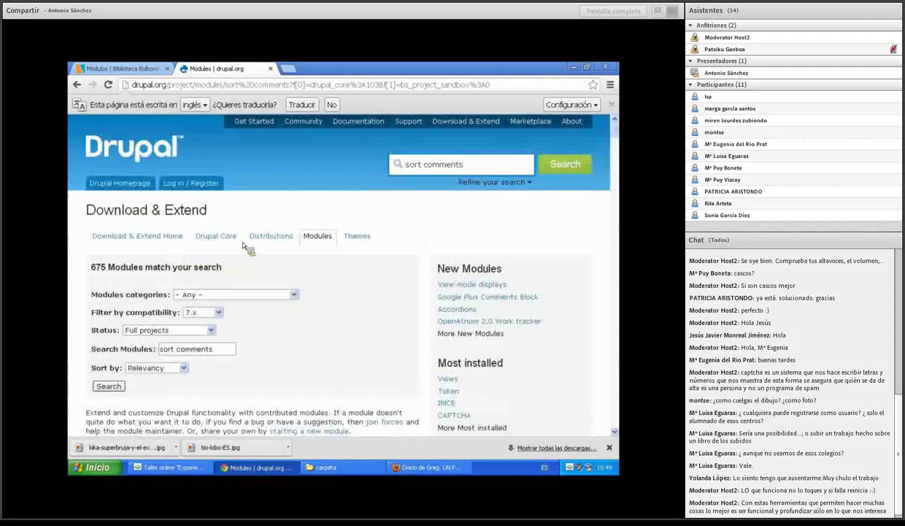
scroll(250, 278, "down", 3)
scroll(249, 278, "down", 3)
scroll(167, 281, "down", 6)
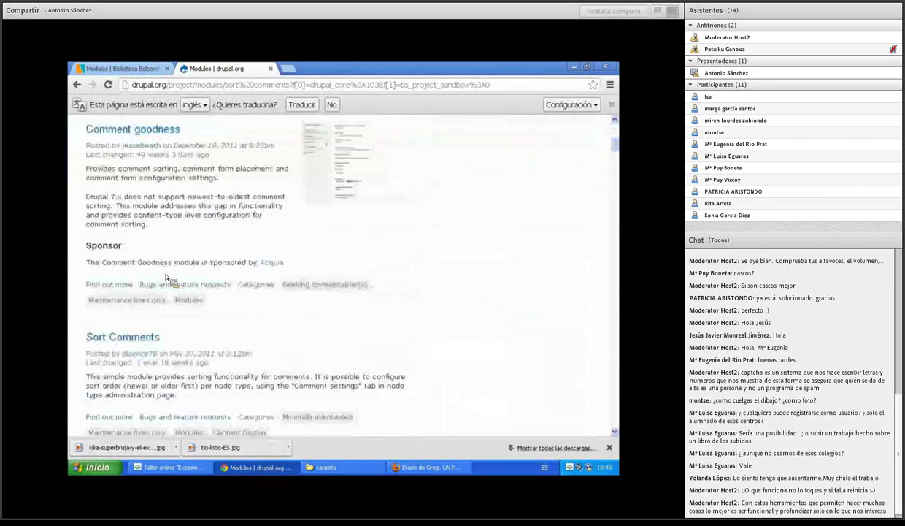
scroll(167, 281, "up", 2)
scroll(167, 283, "down", 2)
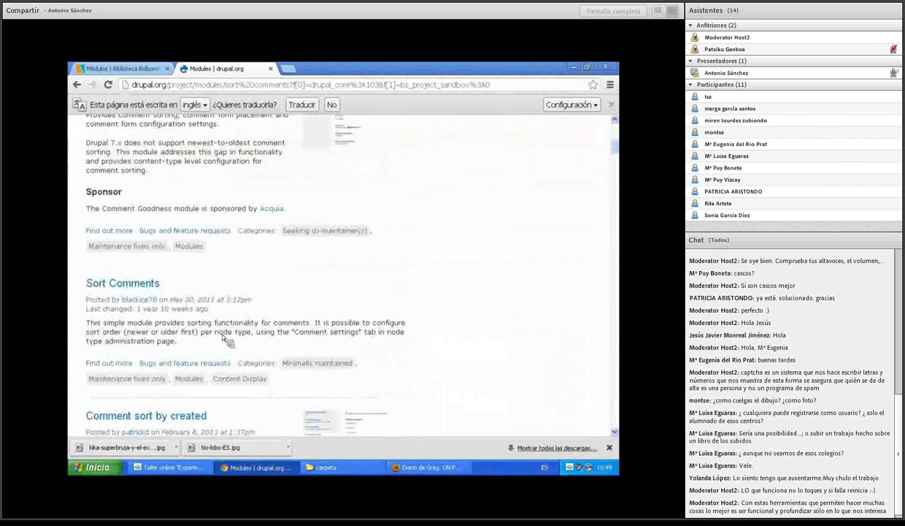
left_click(122, 286)
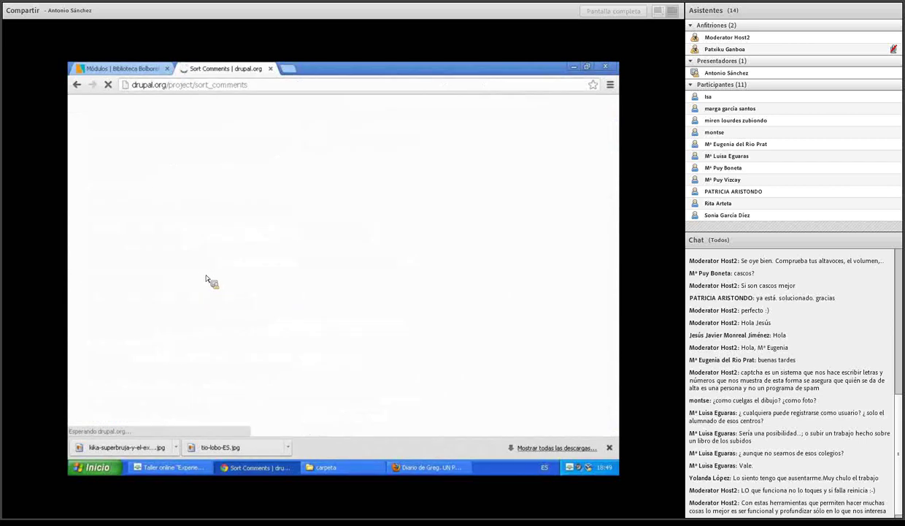
Copy the 7.x-1.x-dev tar.gz download link address and go back to the Bolboreta Módulos tab
scroll(216, 276, "down", 3)
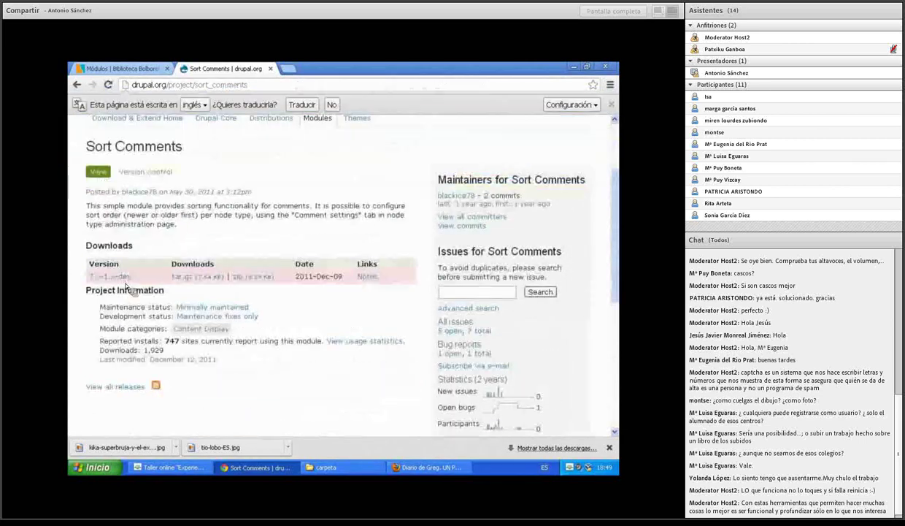
right_click(186, 282)
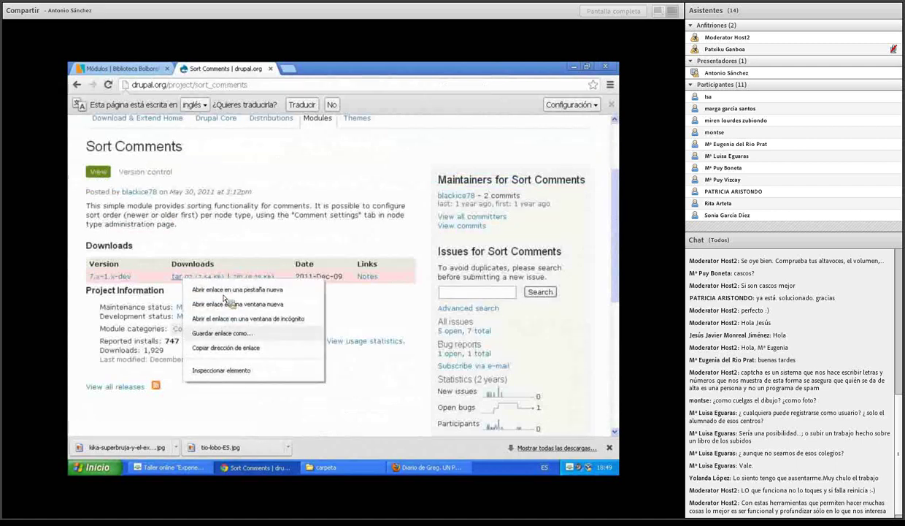
left_click(215, 348)
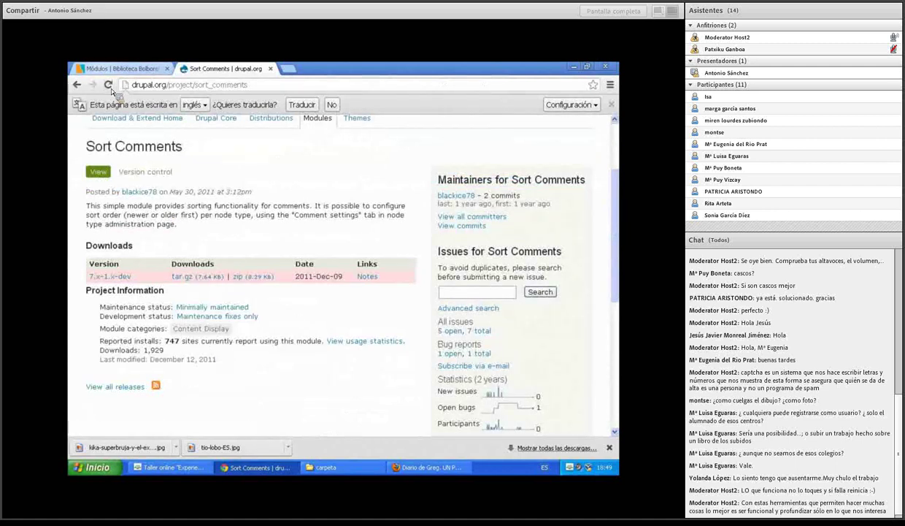
left_click(121, 68)
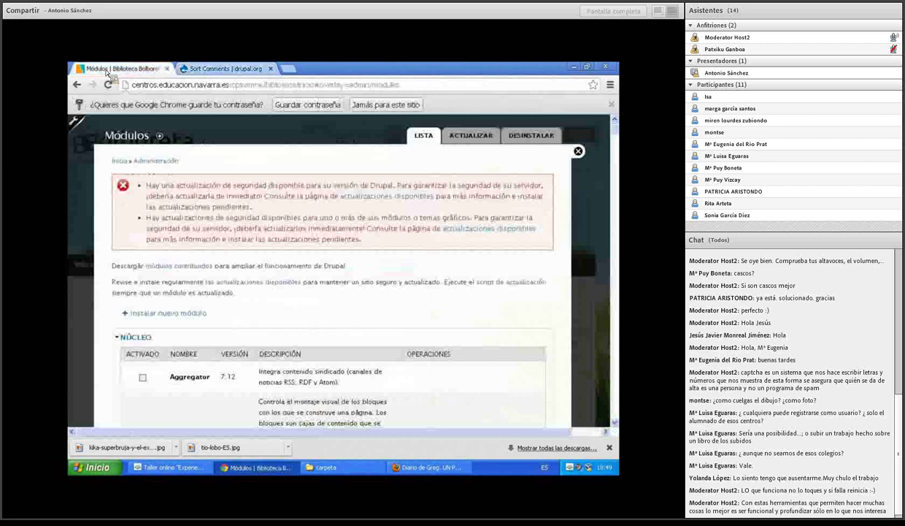
Paste the copied tar.gz address into Instalar nuevo módulo's URL field and start installing
left_click(155, 313)
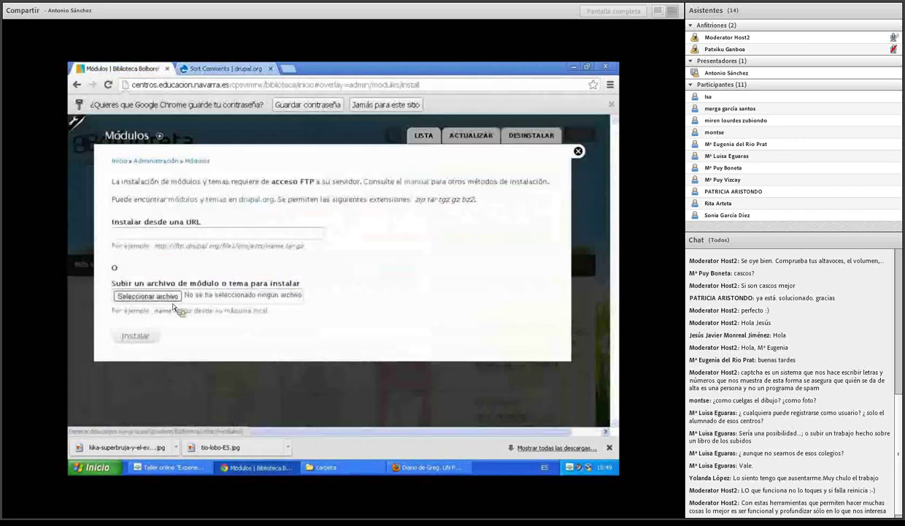
left_click(156, 238)
type("v")
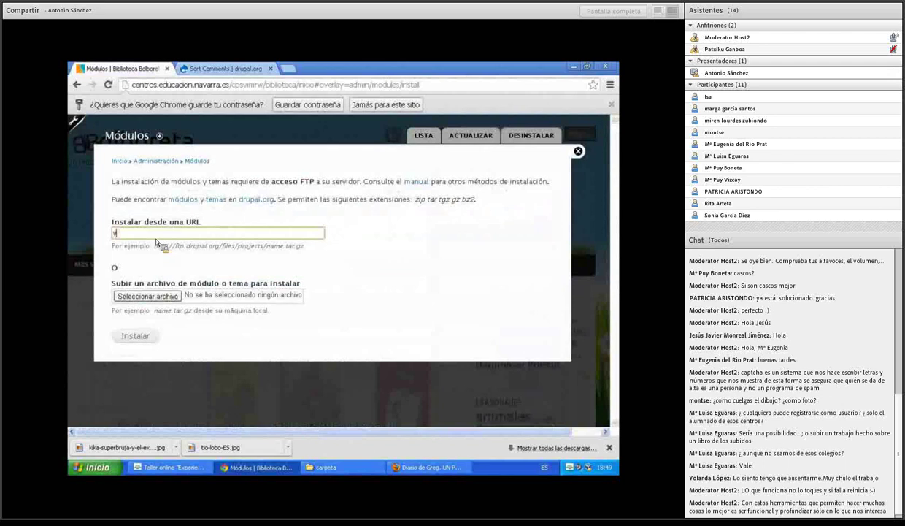
key("BackSpace")
right_click(157, 238)
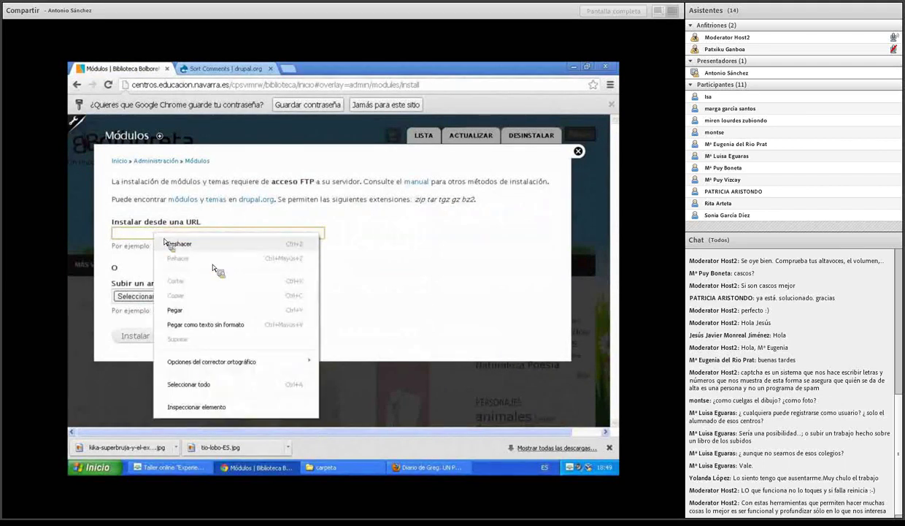
left_click(180, 314)
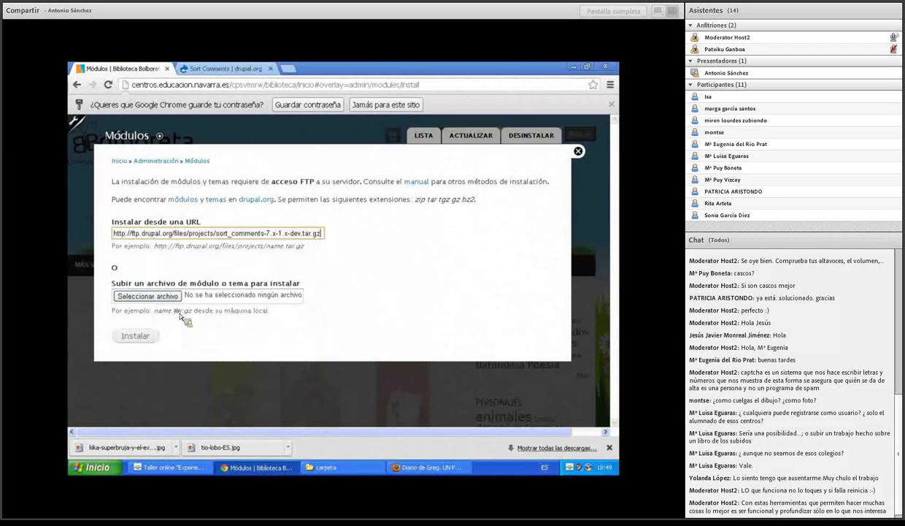
left_click(136, 336)
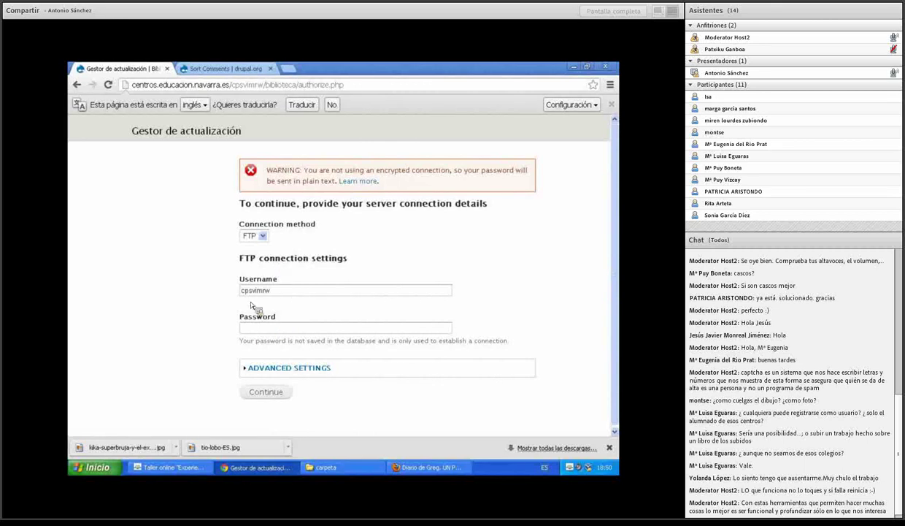
Enter the FTP username and password and submit the connection details
left_click(265, 330)
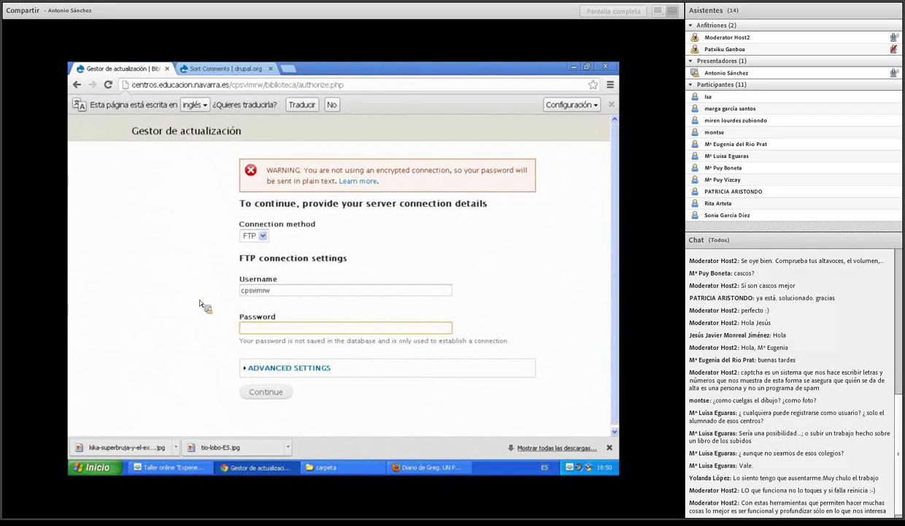
type("•••••••")
left_click(265, 393)
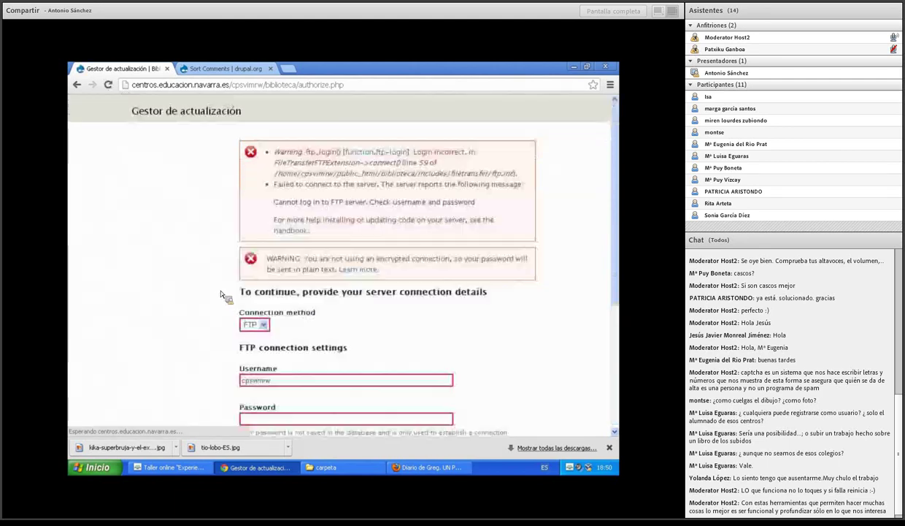
scroll(204, 361, "down", 3)
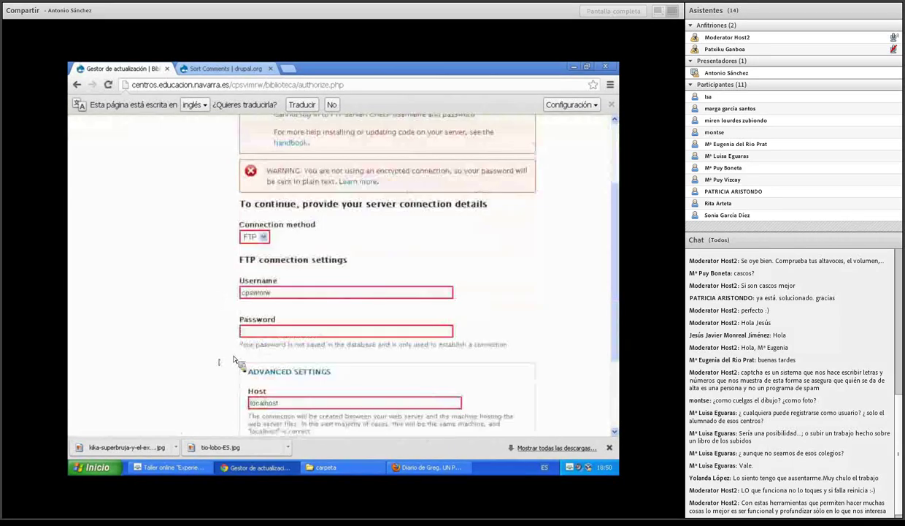
left_click(270, 332)
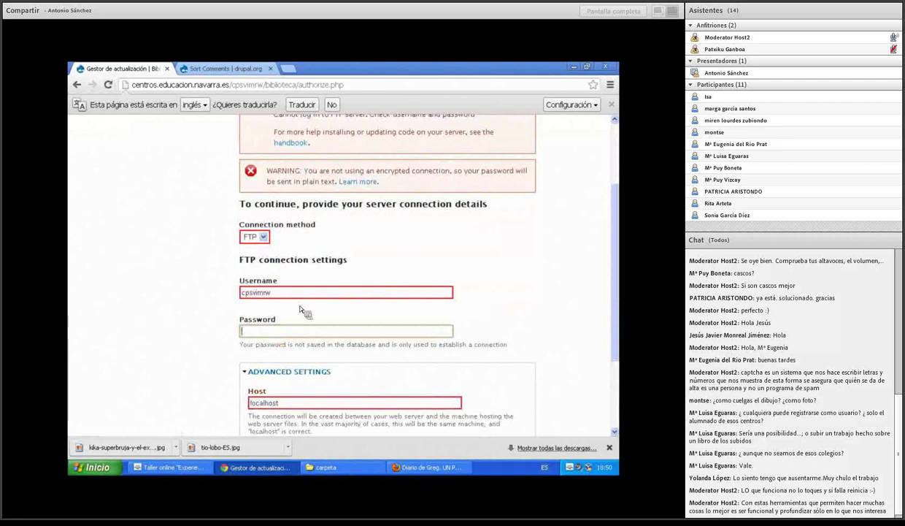
left_click(320, 295)
type("&")
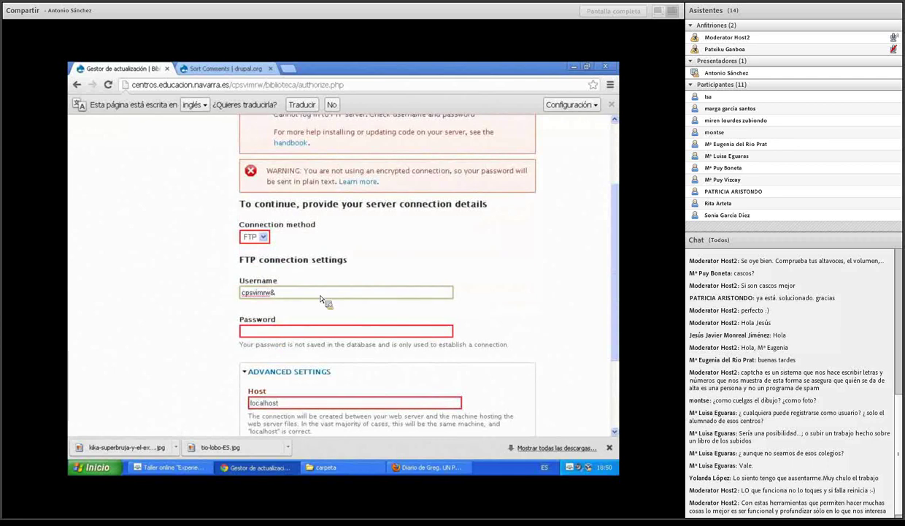
key("BackSpace")
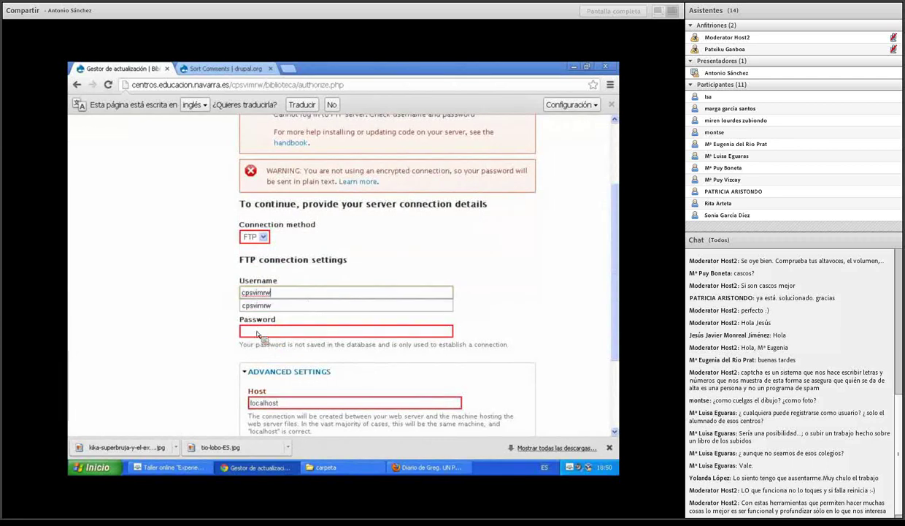
left_click(257, 334)
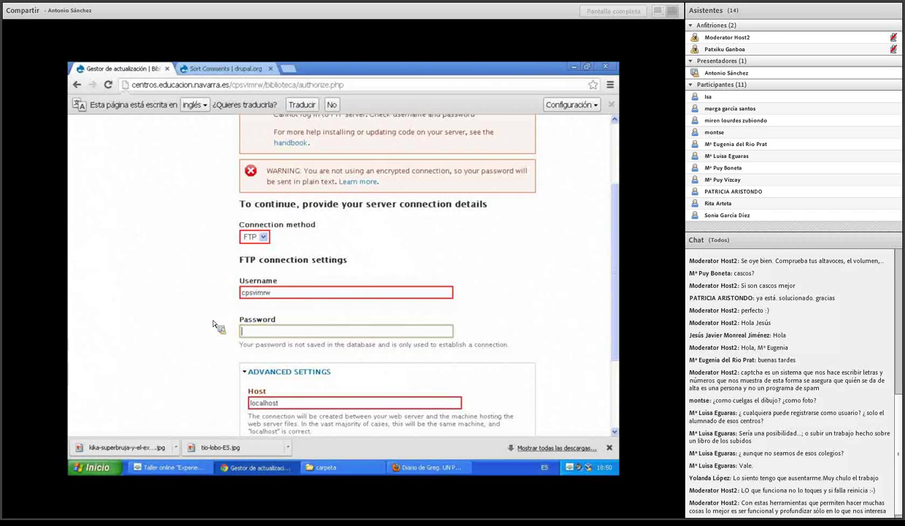
type("•••••••")
key("Return")
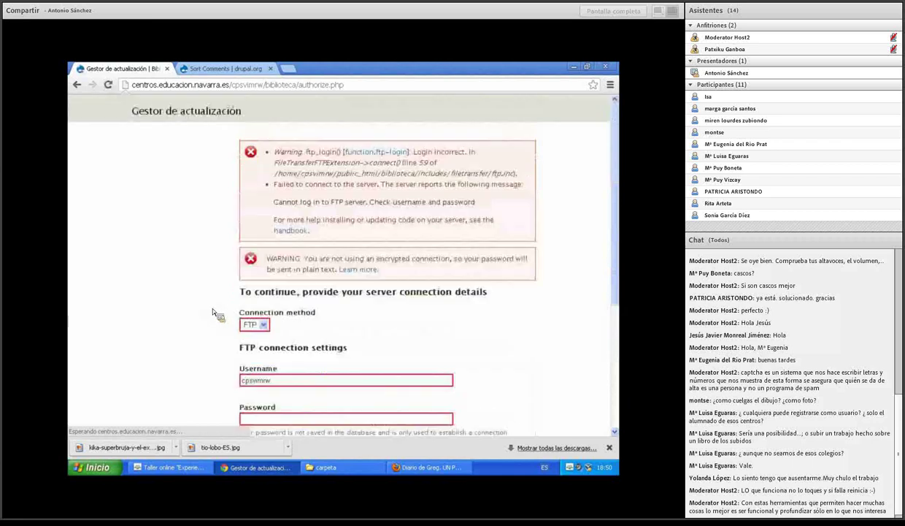
Re-enter the FTP password and resubmit to complete the sort_comments installation
scroll(206, 298, "down", 3)
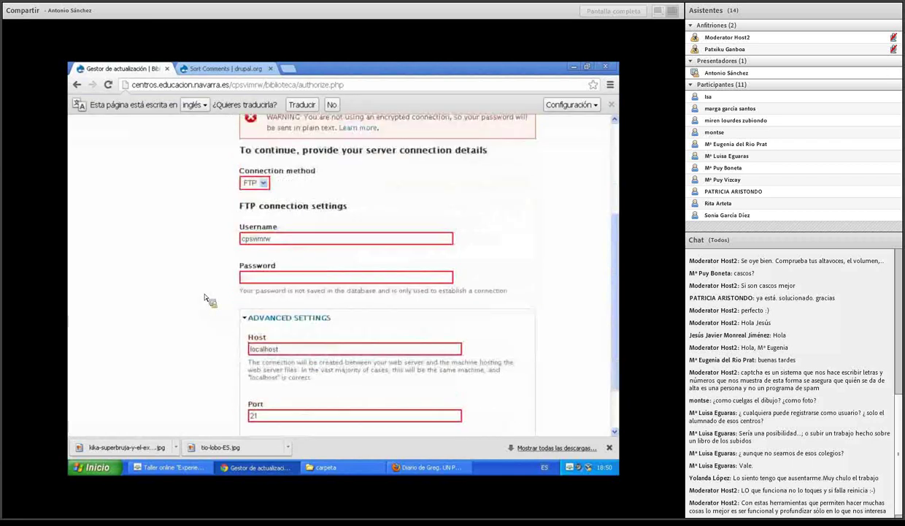
left_click(273, 278)
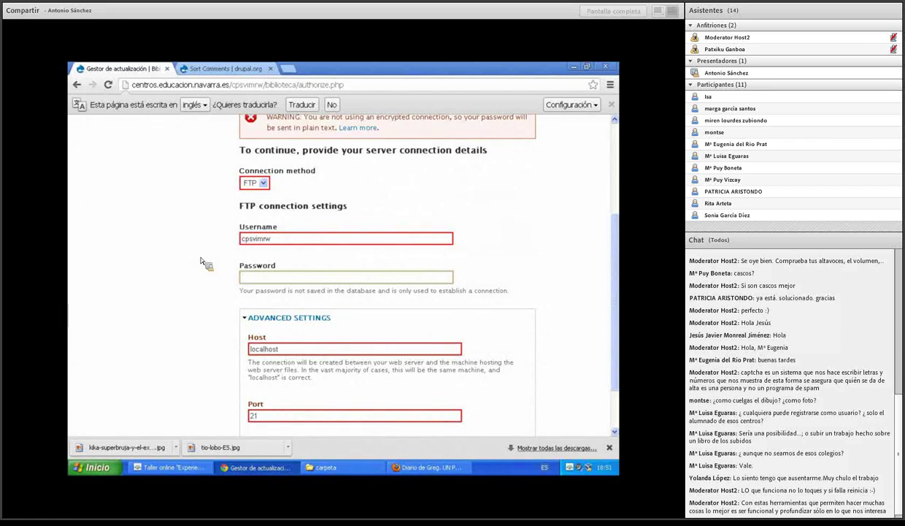
type("•••")
key("BackSpace")
key("BackSpace")
key("BackSpace")
type("•")
type("••")
key("Return")
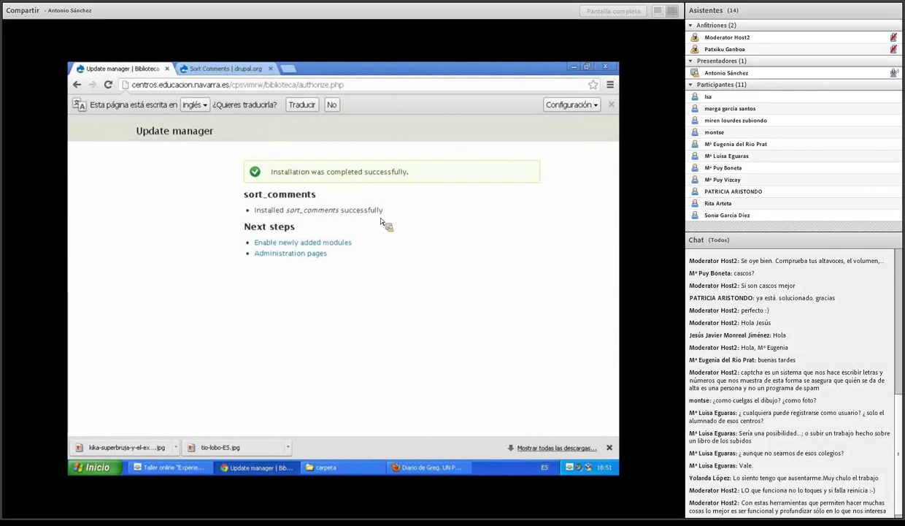
Go to the Módulos list and scroll down through the Contexto, Multi idioma and Otro groups
left_click(281, 243)
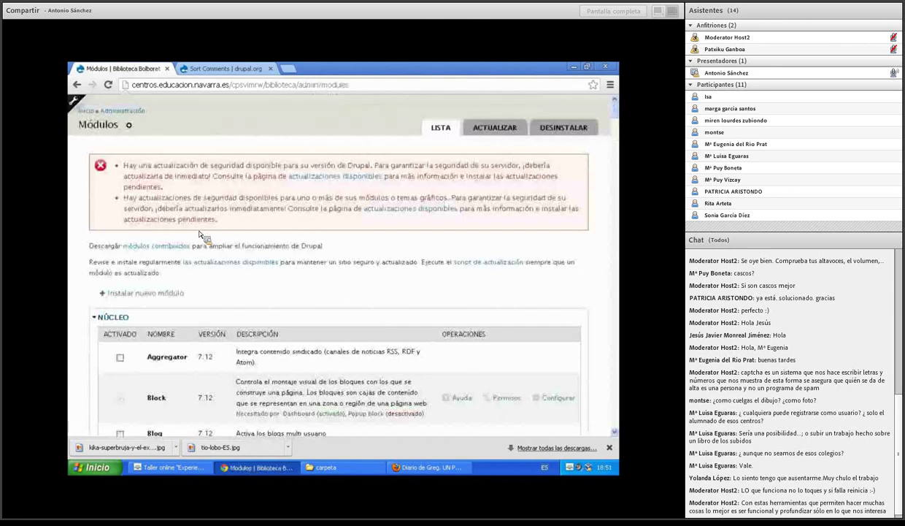
scroll(203, 237, "down", 3)
scroll(213, 225, "up", 3)
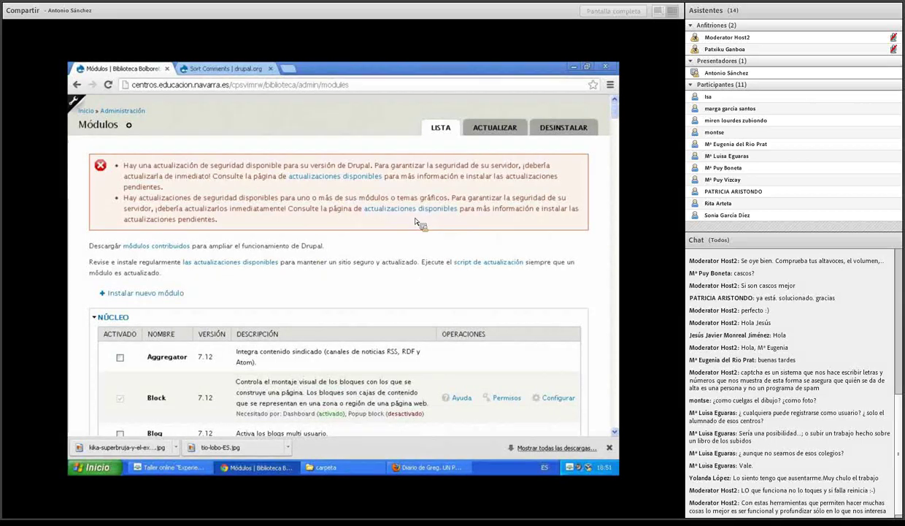
scroll(430, 233, "down", 10)
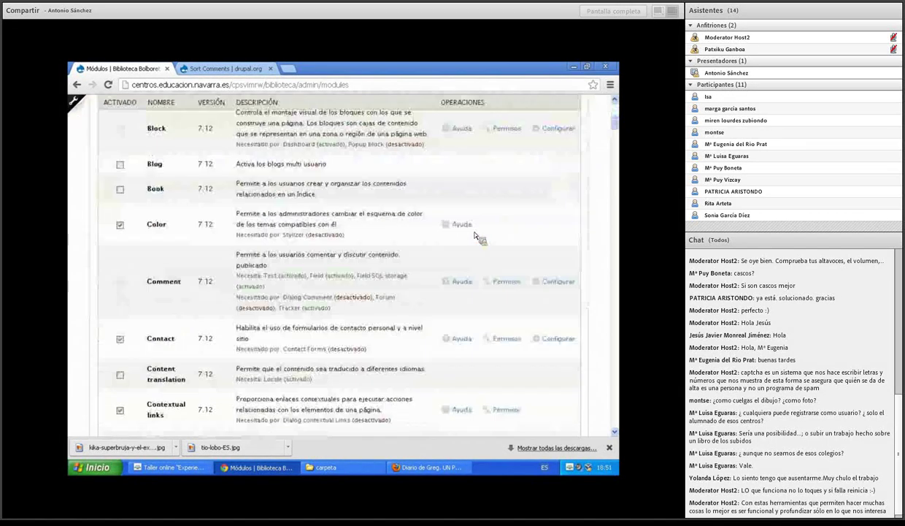
scroll(394, 256, "down", 5)
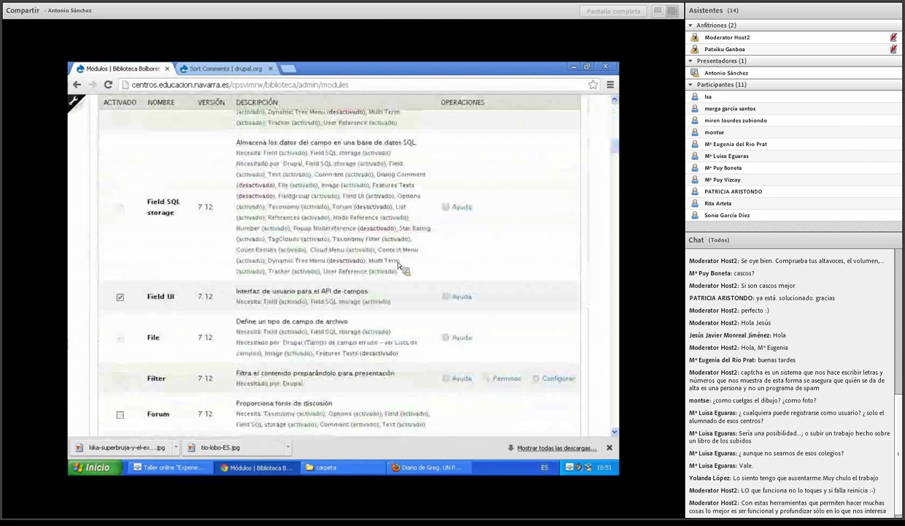
scroll(385, 263, "down", 5)
scroll(384, 276, "down", 10)
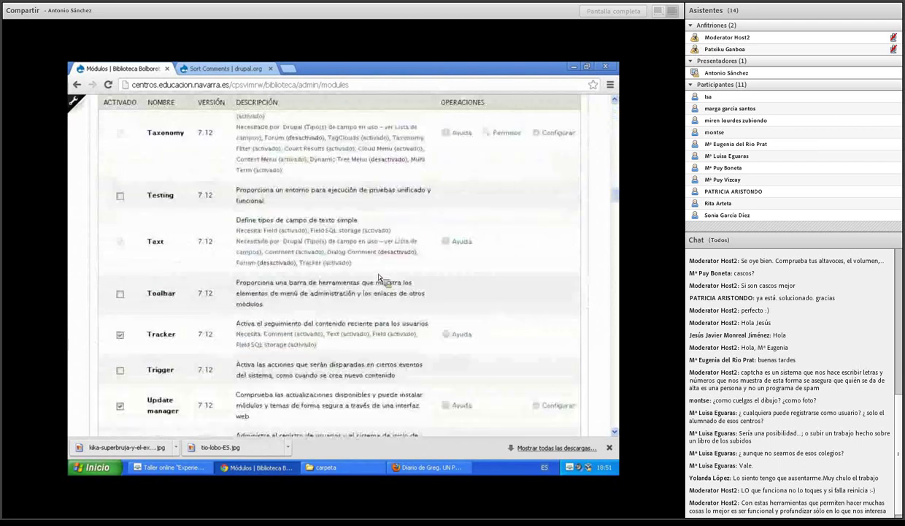
scroll(379, 278, "down", 3)
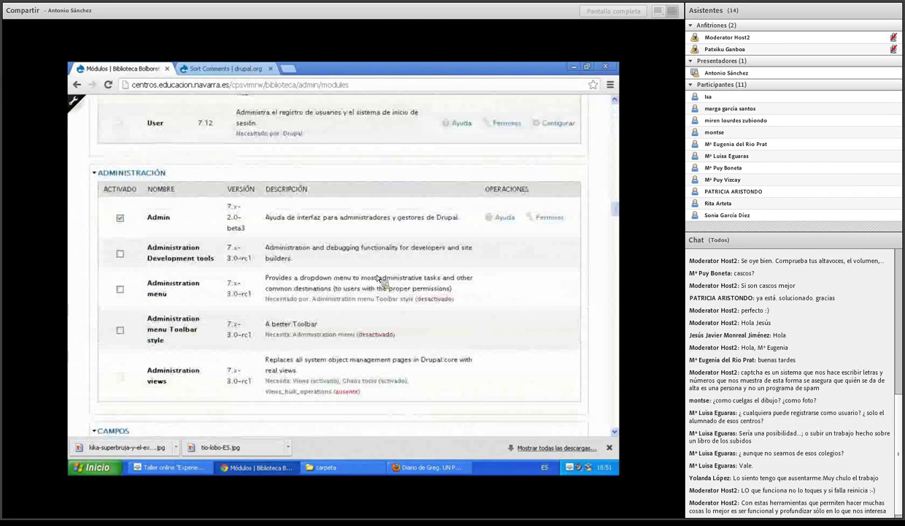
scroll(380, 279, "down", 5)
scroll(380, 279, "down", 3)
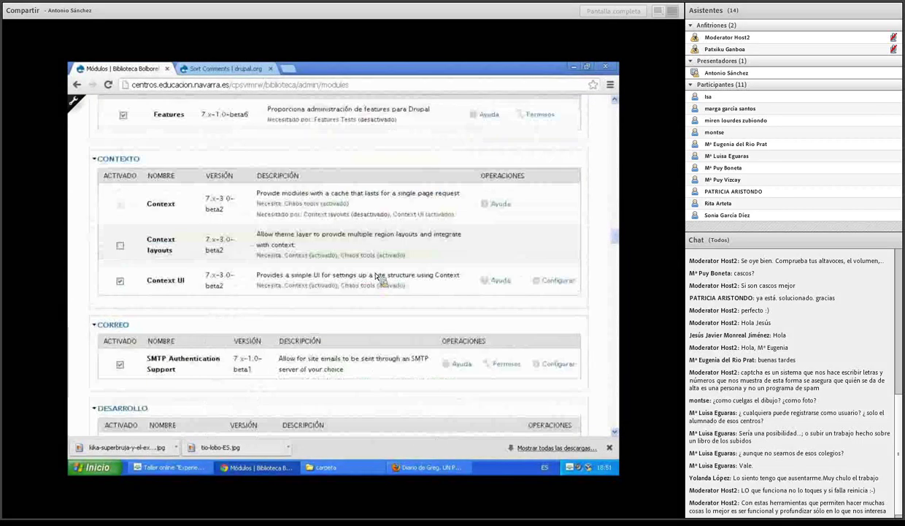
scroll(379, 278, "down", 3)
scroll(377, 276, "down", 3)
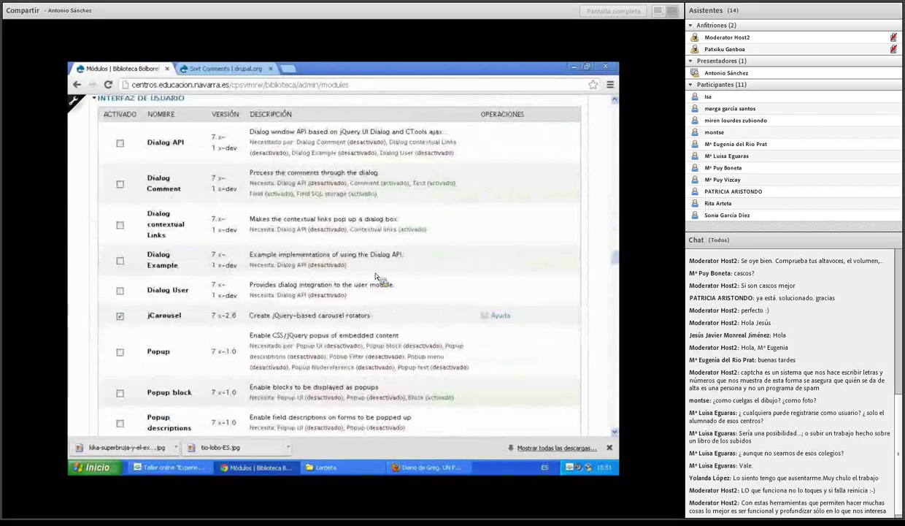
scroll(377, 277, "down", 3)
scroll(375, 276, "down", 5)
scroll(374, 275, "up", 1)
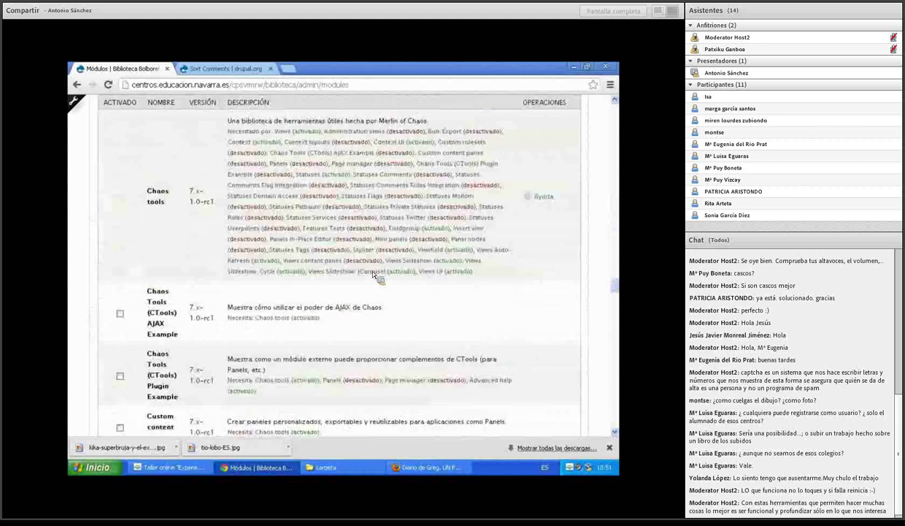
scroll(374, 275, "up", 2)
scroll(374, 275, "down", 5)
scroll(375, 275, "down", 5)
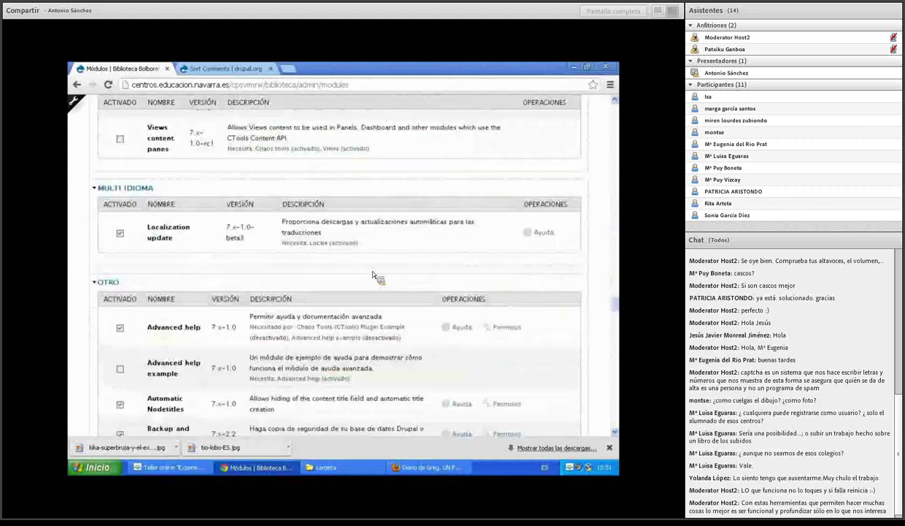
left_click(611, 84)
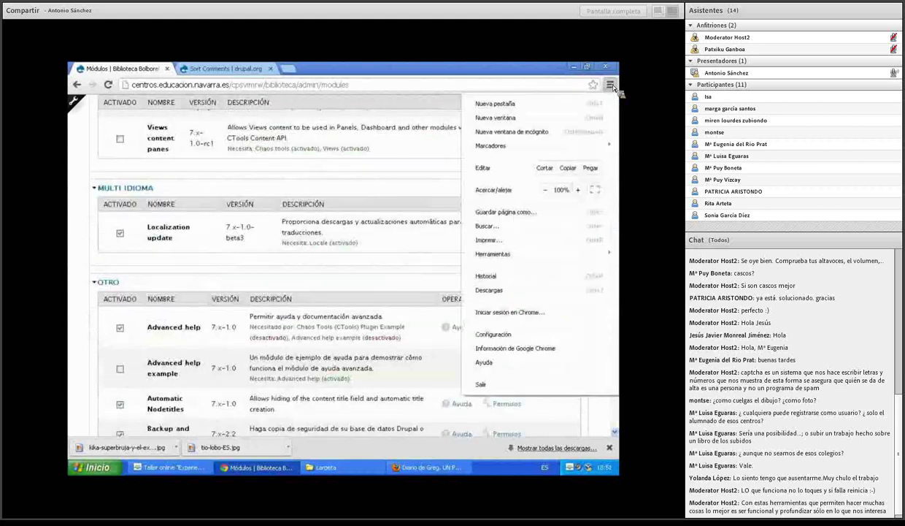
Find 'sort' on the page, tick Sort comments, and save the module configuration
left_click(483, 224)
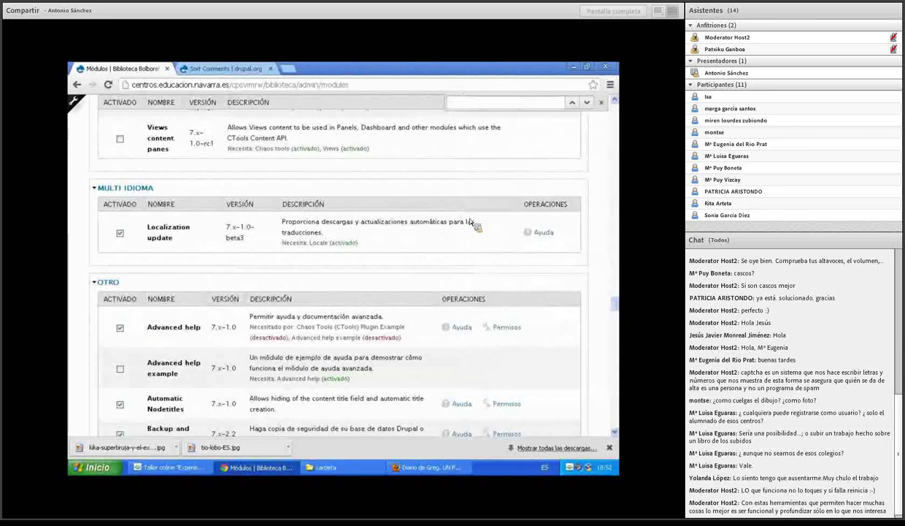
type("sort")
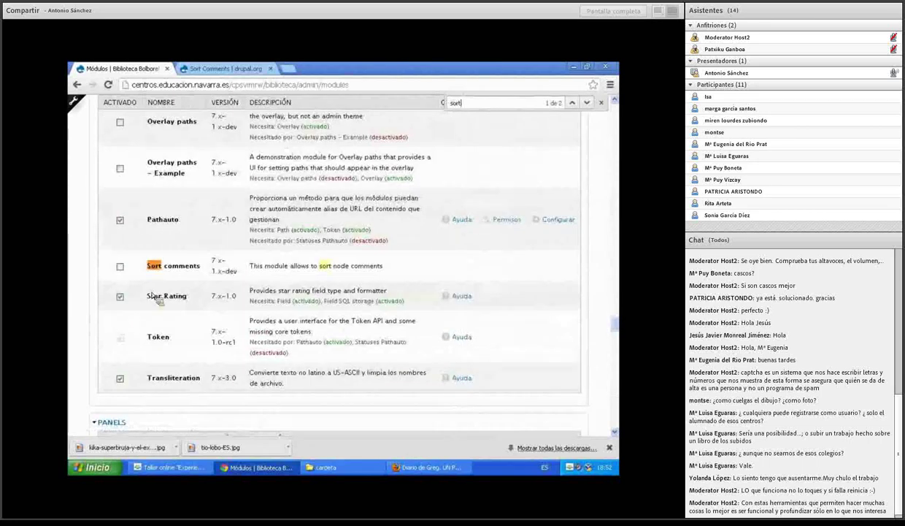
left_click(120, 266)
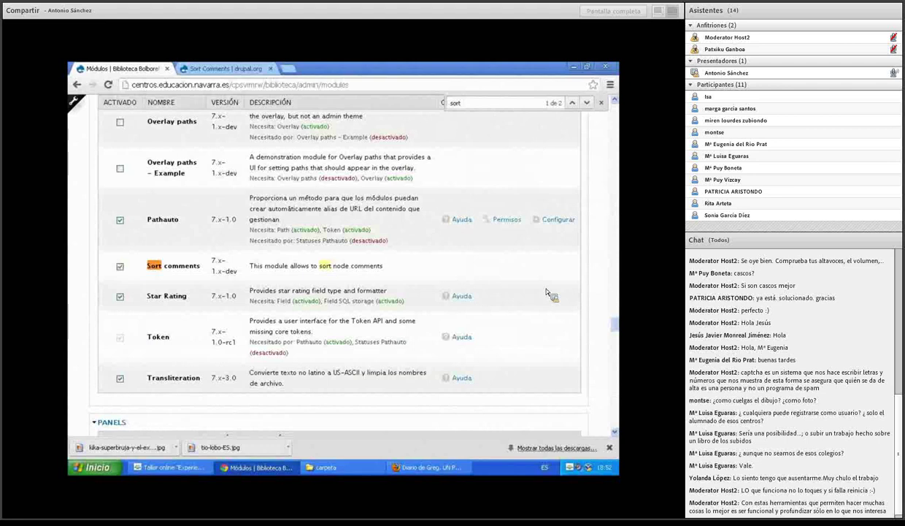
left_click_drag(616, 326, 617, 420)
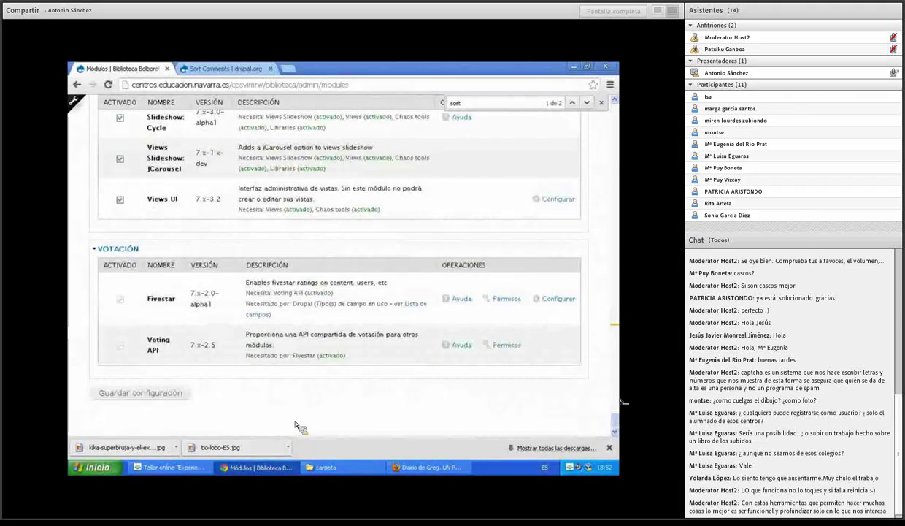
left_click(169, 392)
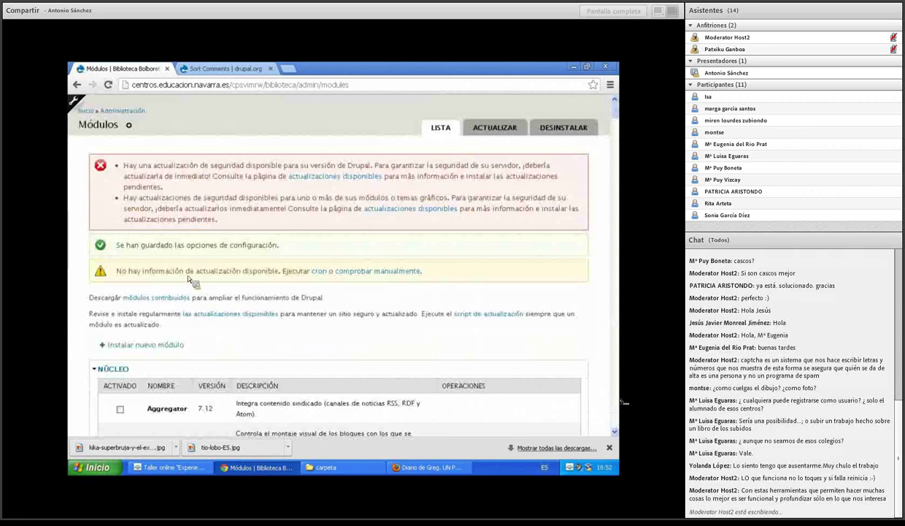
Search the reloaded module list for 'sort' and verify Sort comments (7.x-1.x-dev) is ticked
scroll(191, 276, "down", 3)
scroll(186, 270, "up", 3)
scroll(616, 120, "down", 3)
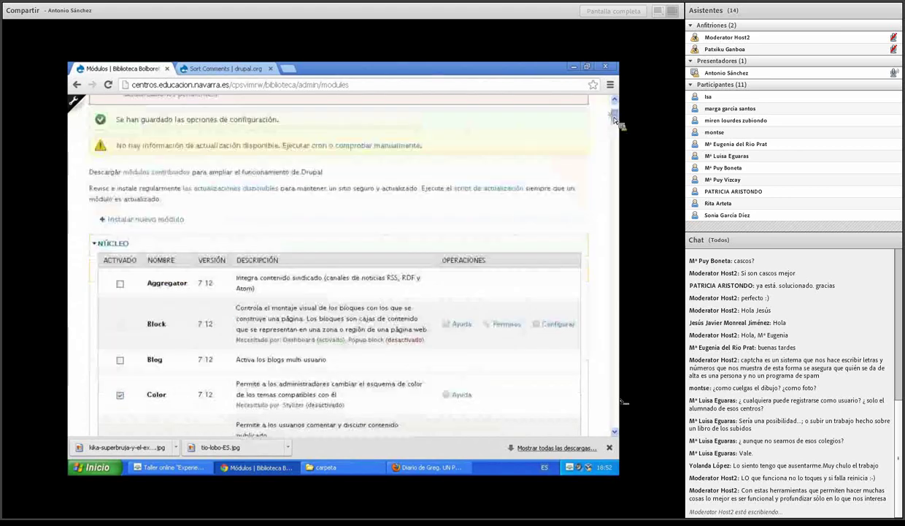
left_click_drag(615, 121, 624, 140)
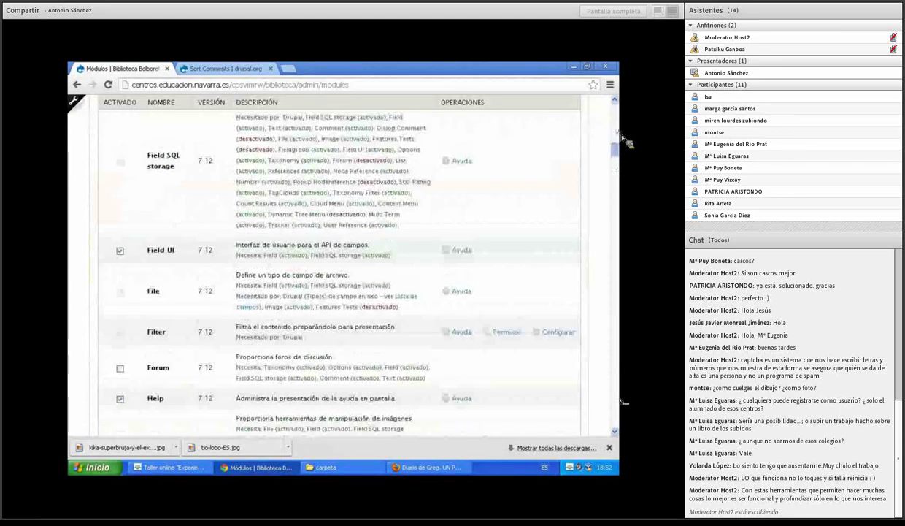
scroll(509, 135, "up", 10)
left_click(610, 85)
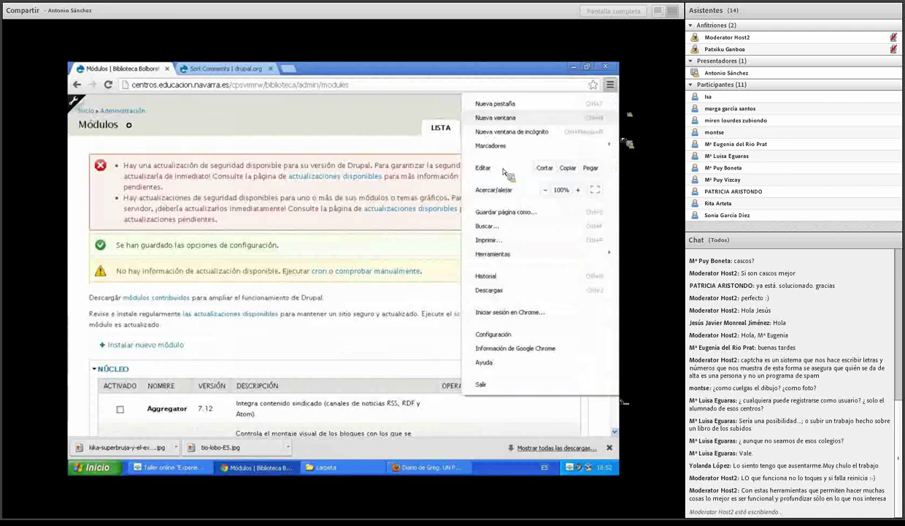
left_click(488, 228)
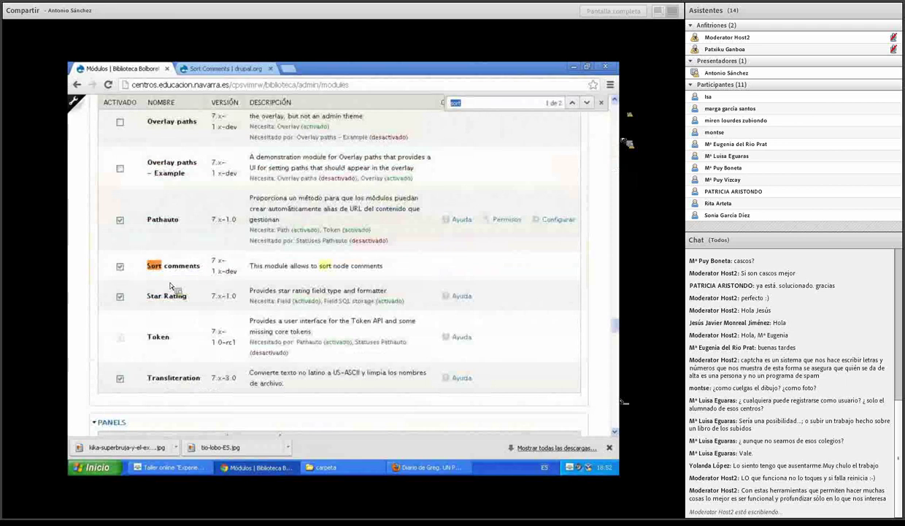
left_click(312, 270)
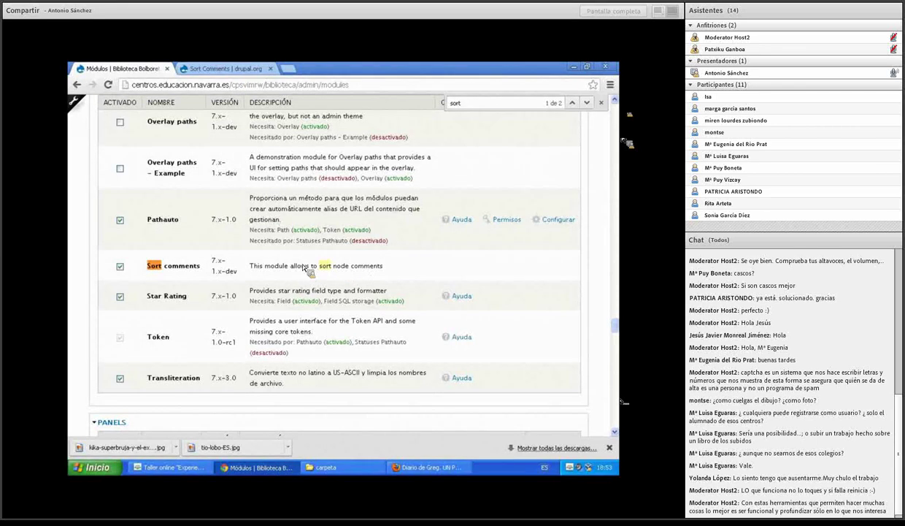
scroll(618, 330, "up", 1)
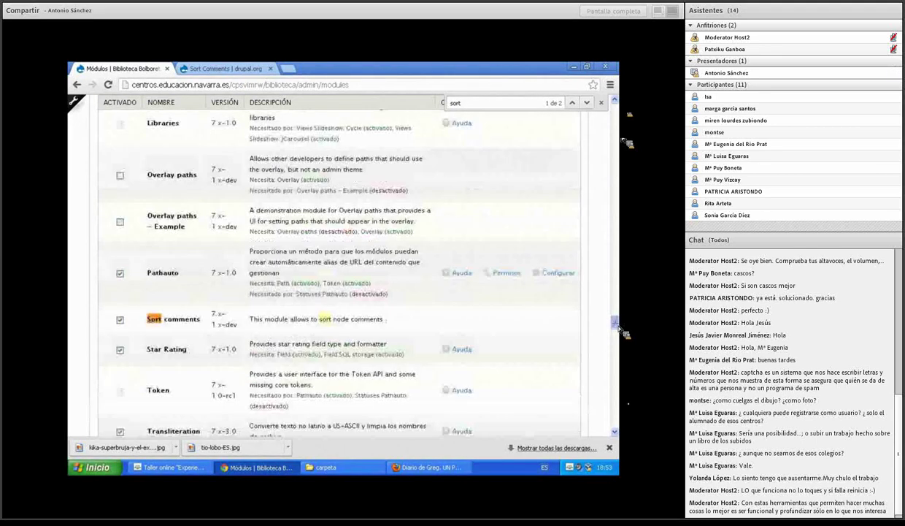
left_click_drag(618, 329, 615, 327)
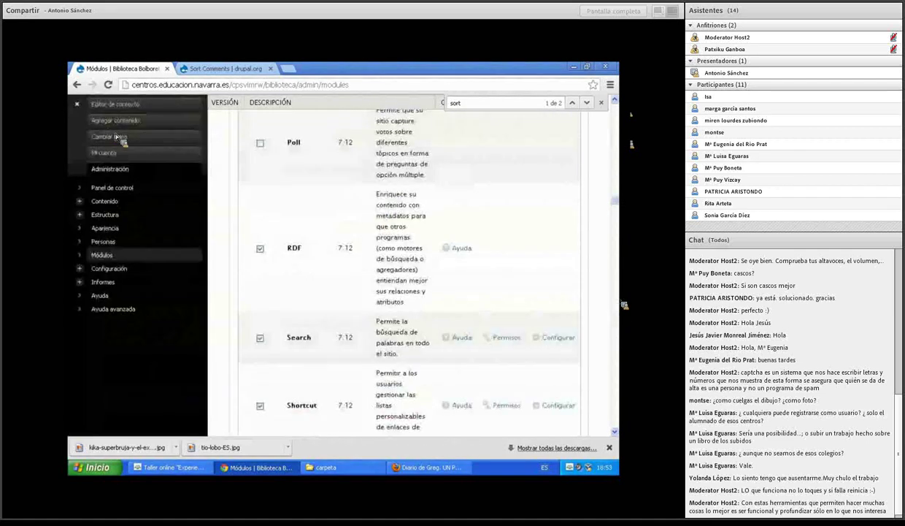
Edit the Libro content type's comment settings, keep sort order Newer first, and save it
left_click(115, 216)
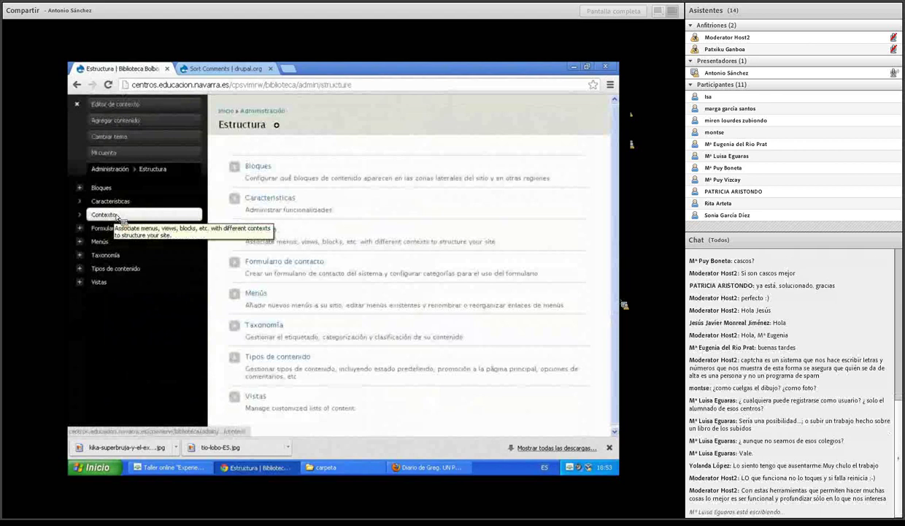
left_click(278, 359)
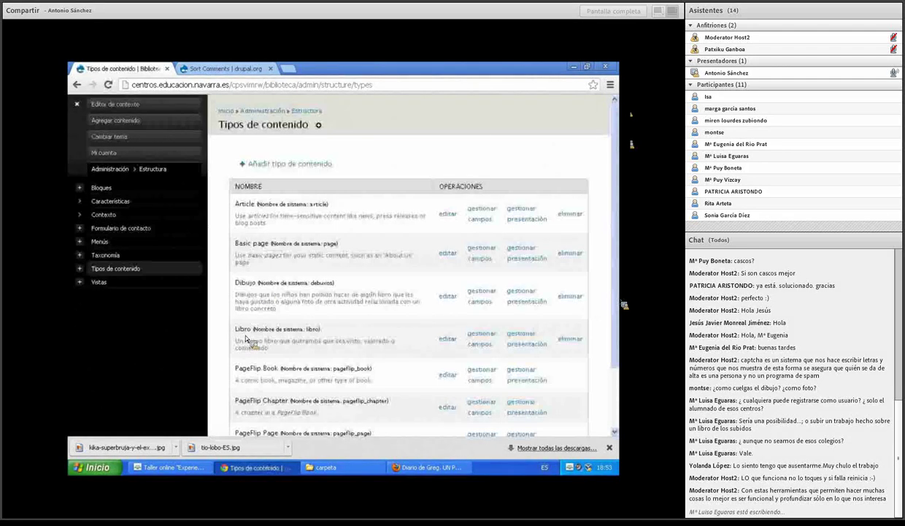
left_click(448, 339)
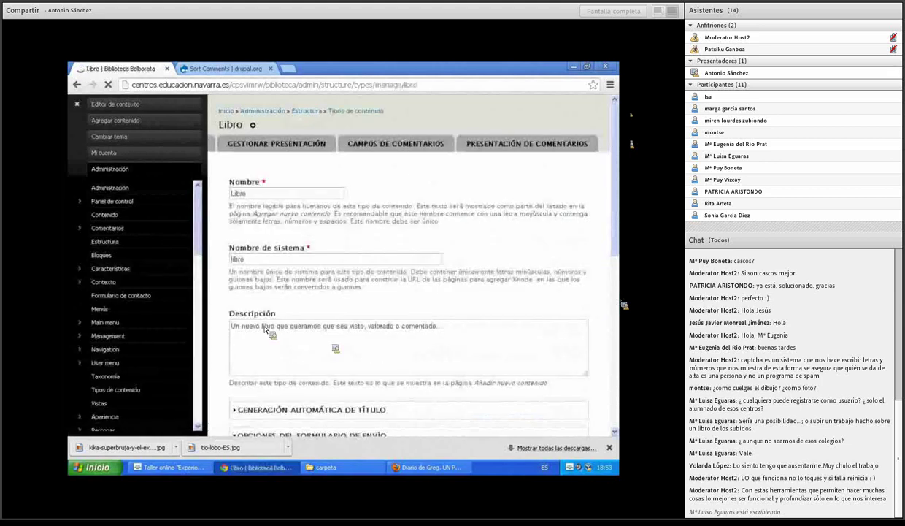
scroll(270, 336, "down", 5)
scroll(288, 359, "up", 1)
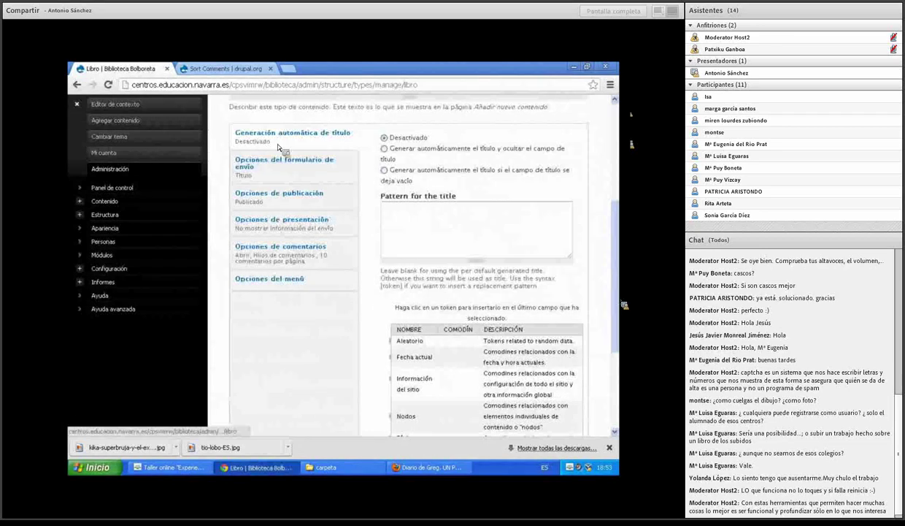
left_click(289, 252)
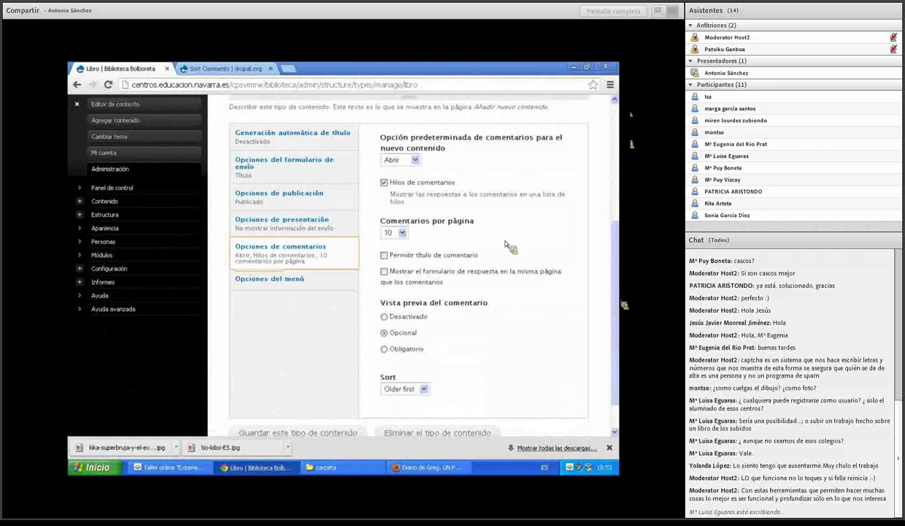
scroll(621, 250, "down", 1)
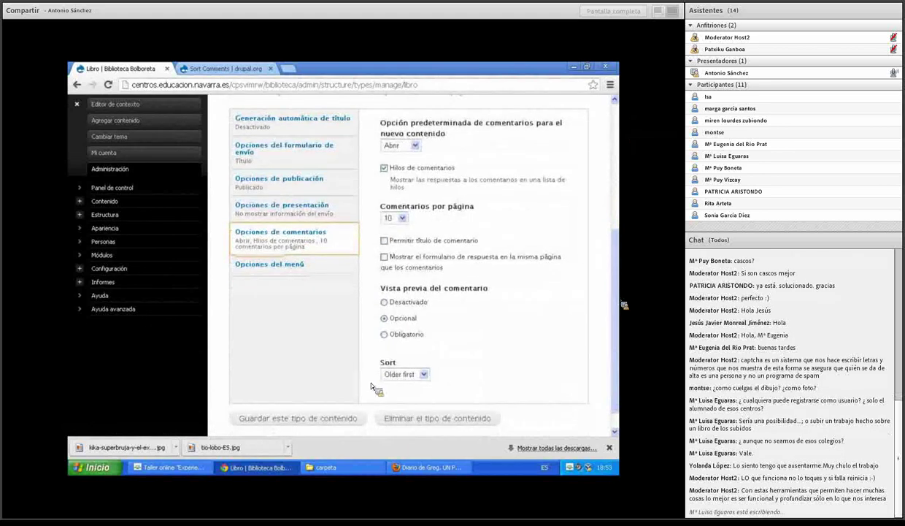
left_click(425, 374)
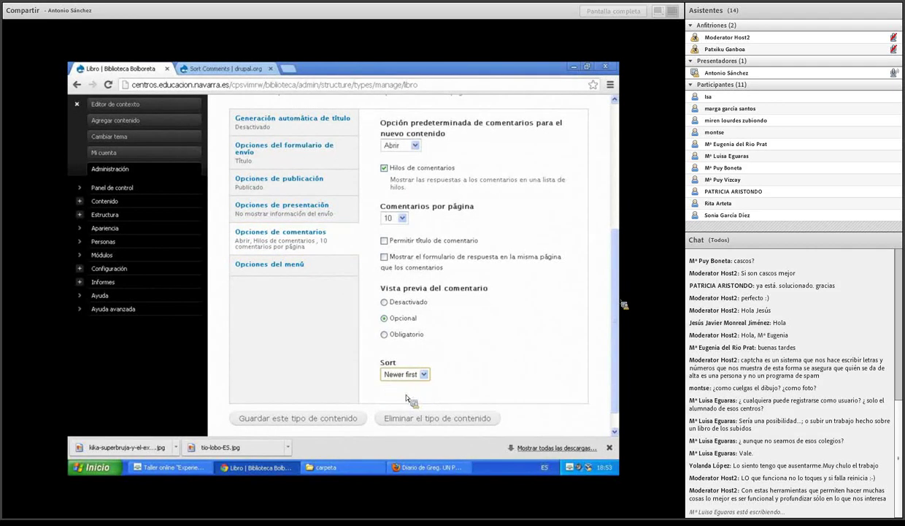
left_click(300, 419)
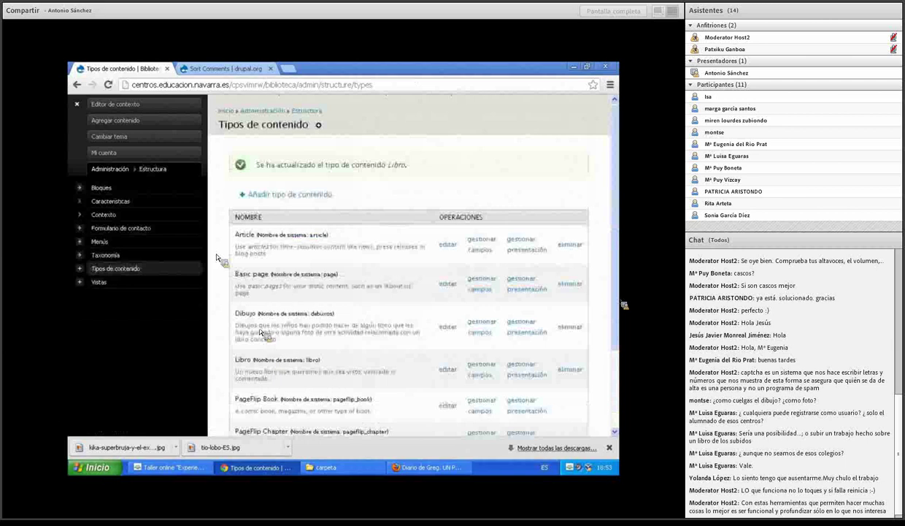
Reload the Diario de Greg page in Firefox and scroll its comments to check newest-first order
left_click(435, 467)
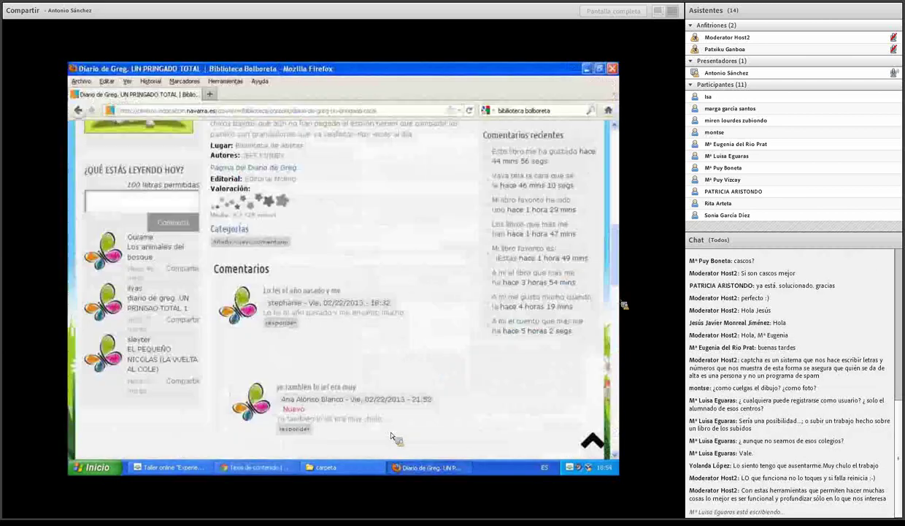
left_click(470, 112)
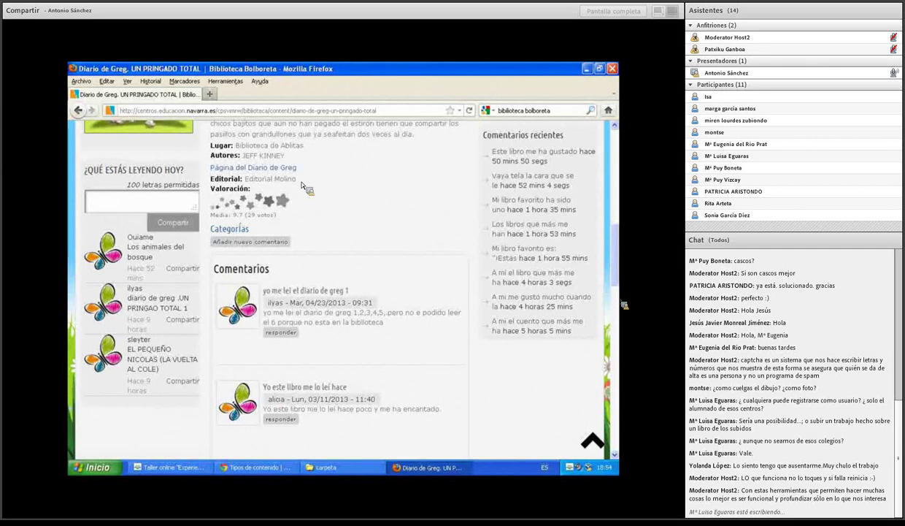
scroll(311, 373, "up", 2)
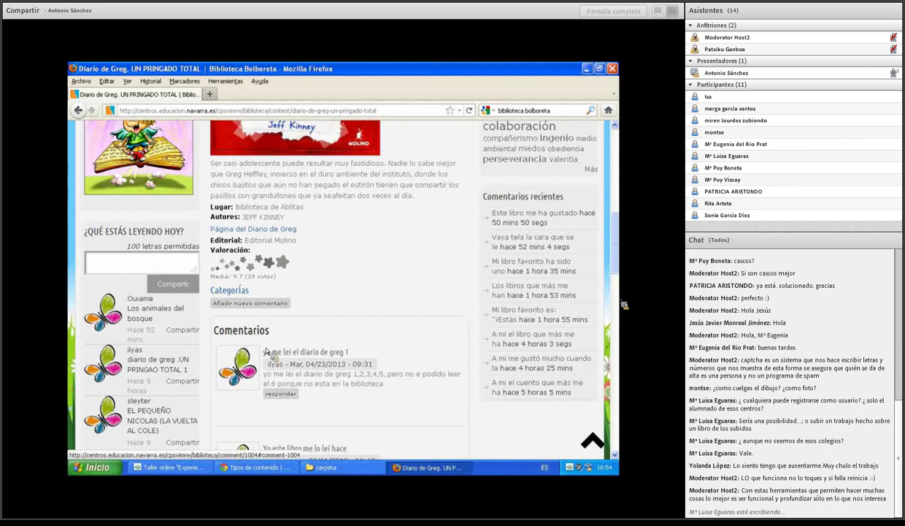
scroll(277, 344, "up", 8)
scroll(292, 300, "up", 2)
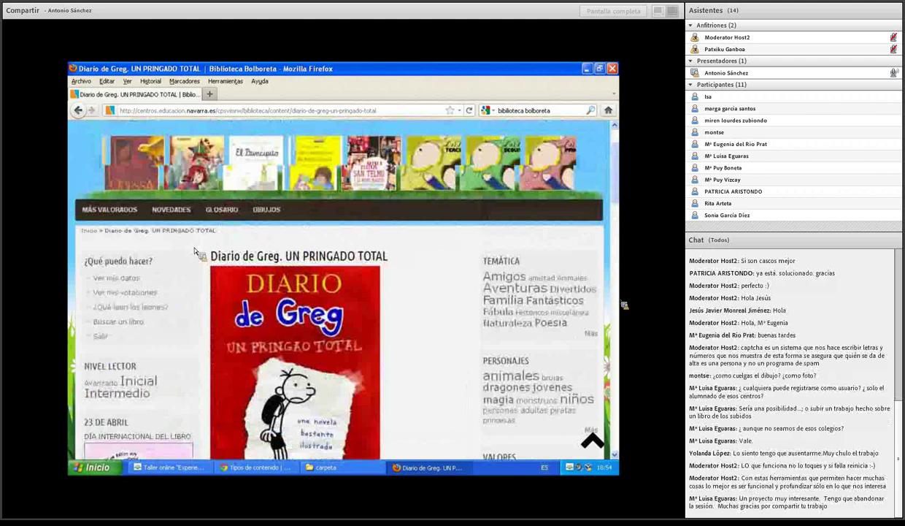
scroll(195, 252, "down", 2)
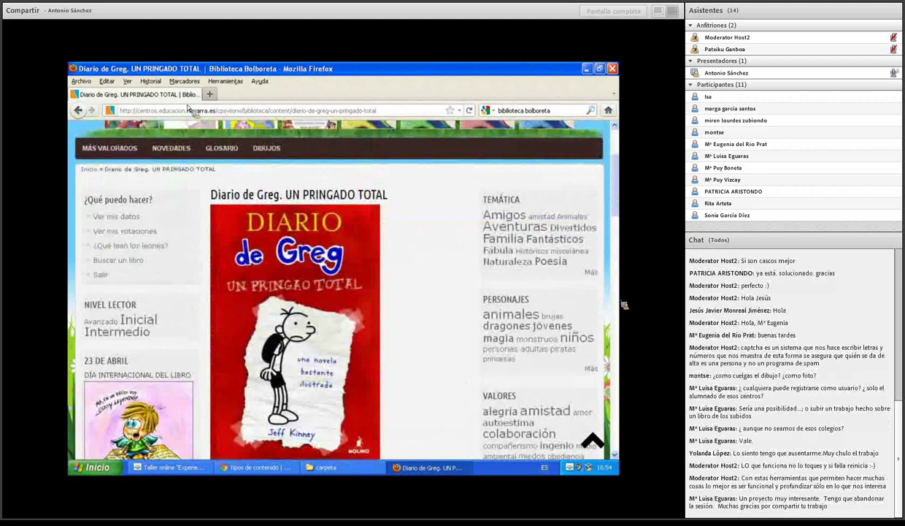
Open drupal.org's module search from the Sort Comments tab and filter compatibility to 7.x
left_click(254, 467)
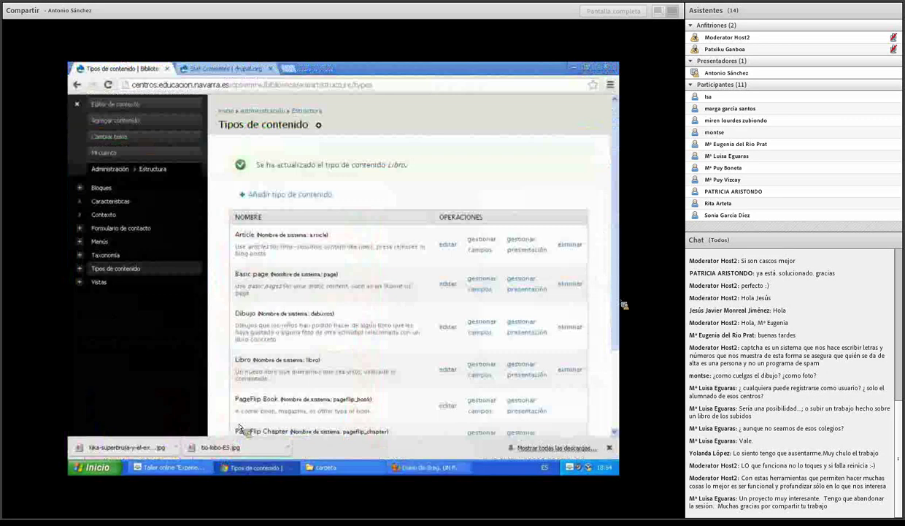
left_click(234, 71)
scroll(229, 208, "up", 3)
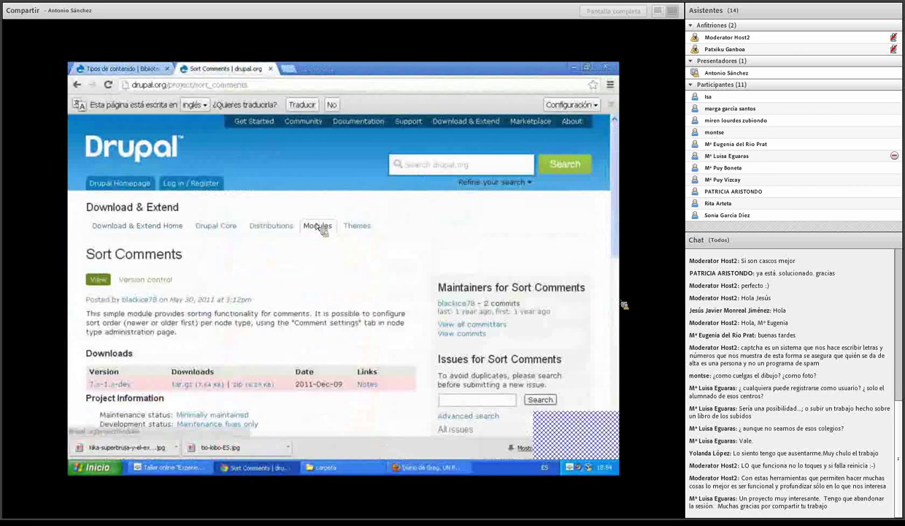
left_click(319, 226)
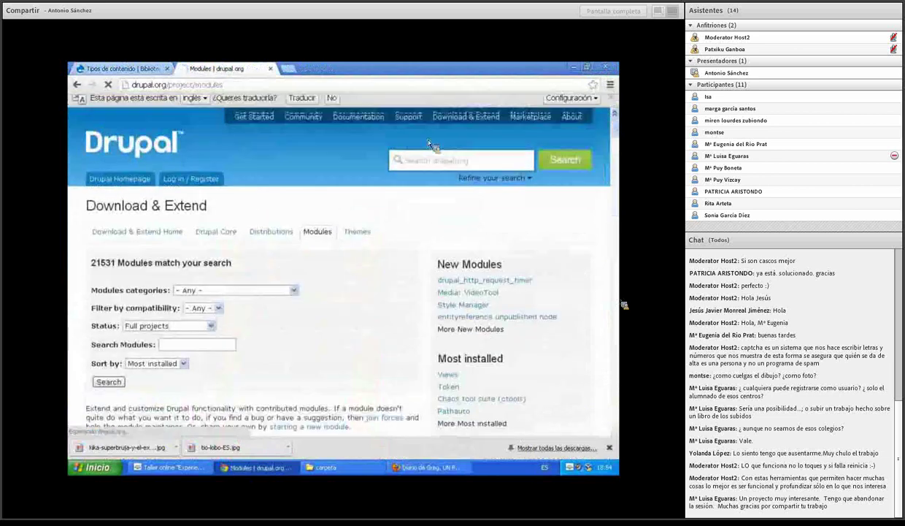
key("alt+Left")
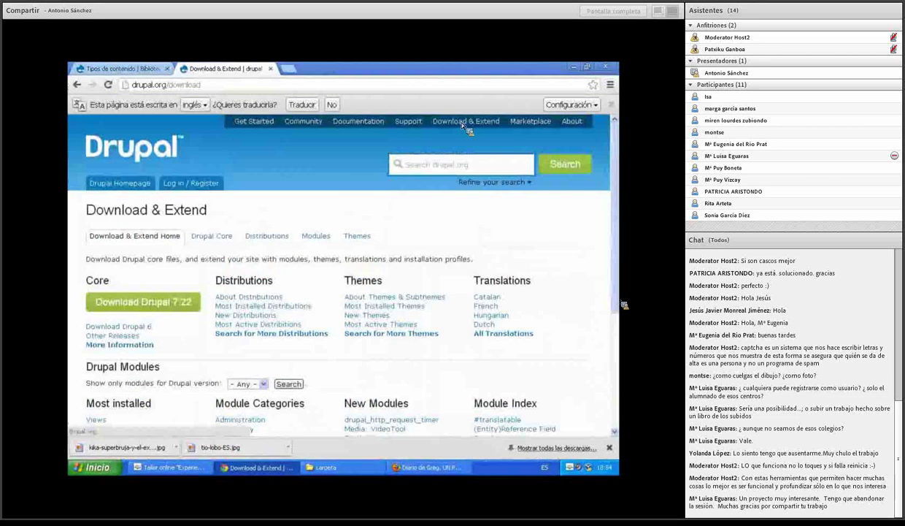
left_click(316, 235)
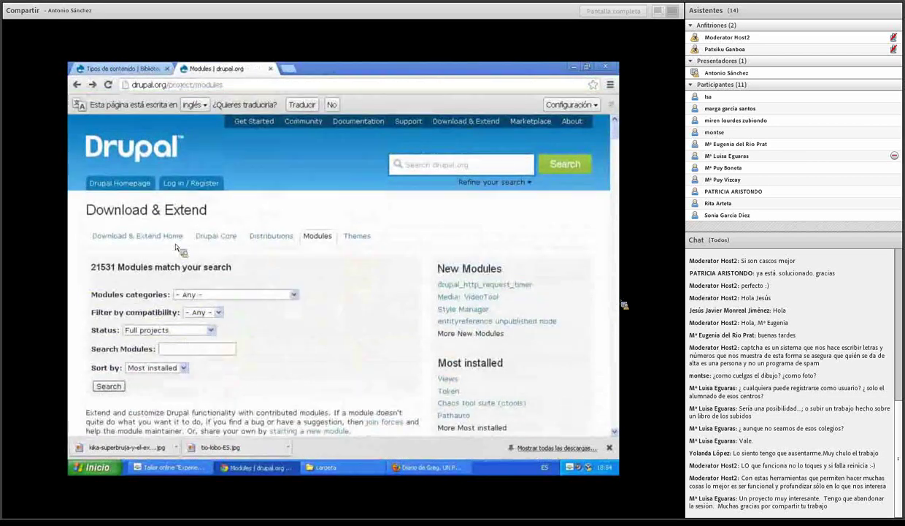
left_click(198, 312)
left_click(195, 328)
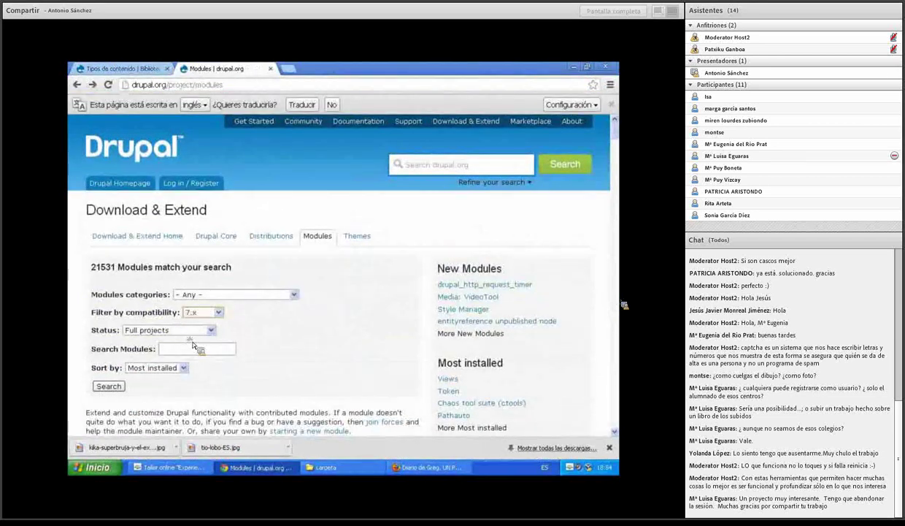
Put the caret in the Search Modules field, dismissing the Sort comments suggestion
left_click(191, 348)
left_click(206, 354)
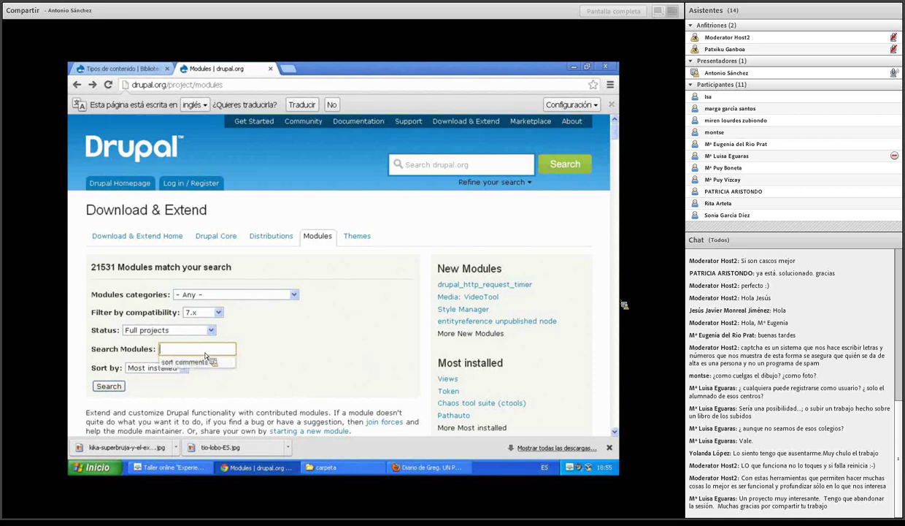
left_click(235, 355)
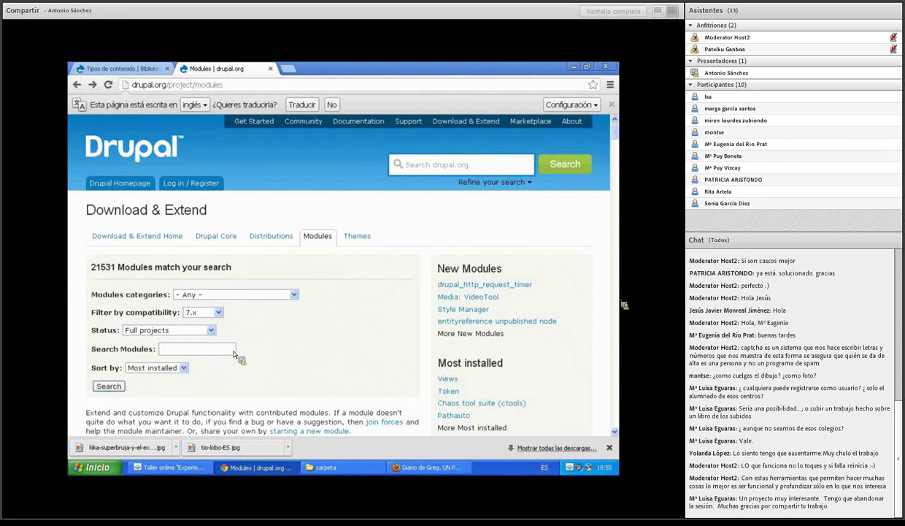
left_click(233, 351)
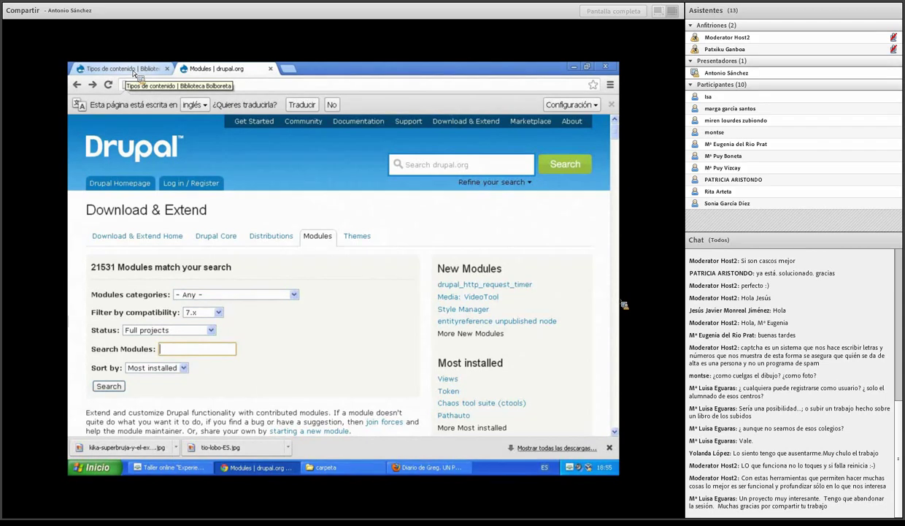
left_click(135, 70)
left_click(221, 68)
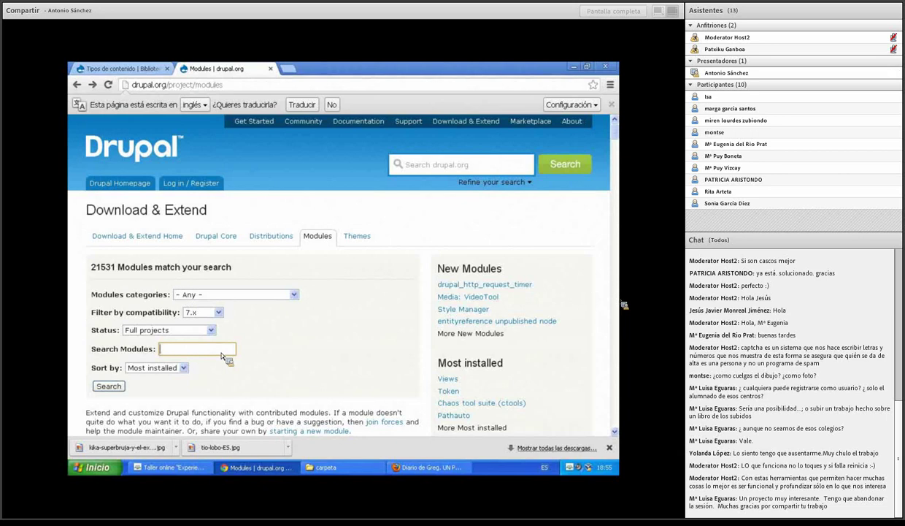
left_click(226, 352)
left_click(227, 351)
Search modules for 'user register without email' and open the Optional mail on register project page
type("user register")
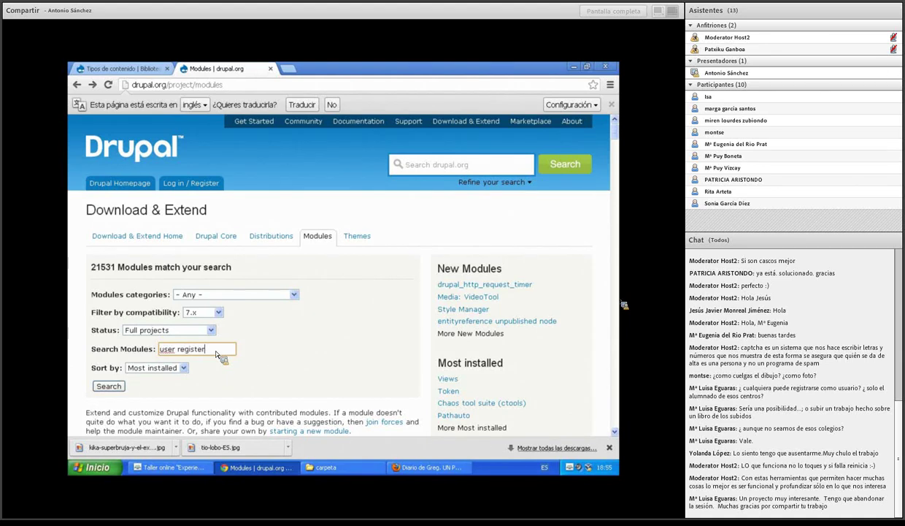
type(" without e")
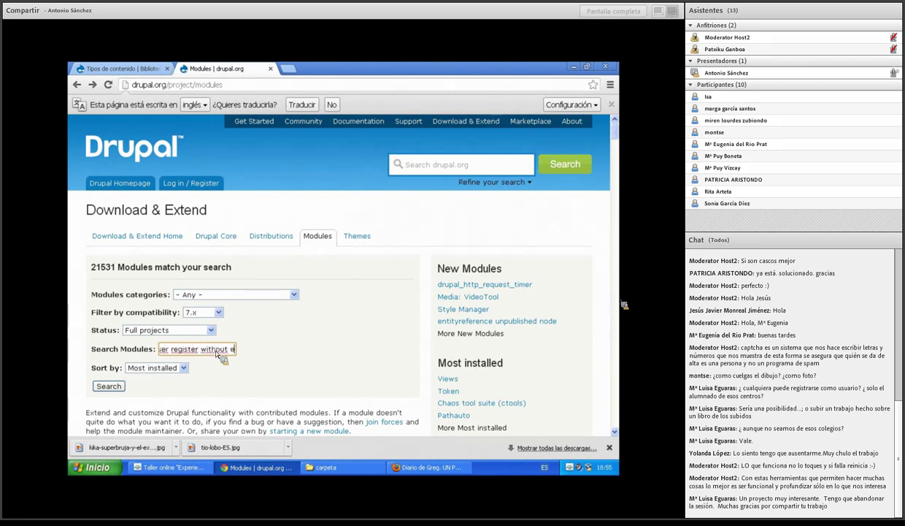
type("mail")
key("Return")
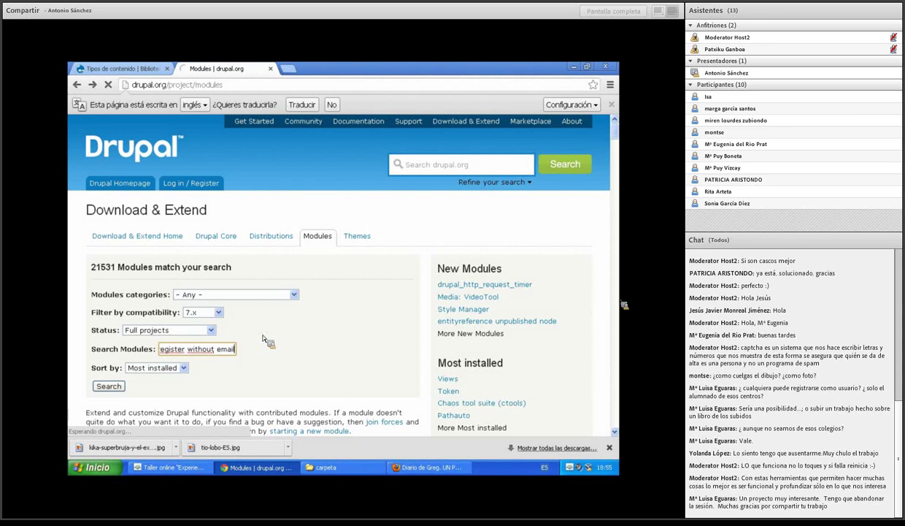
scroll(230, 336, "down", 3)
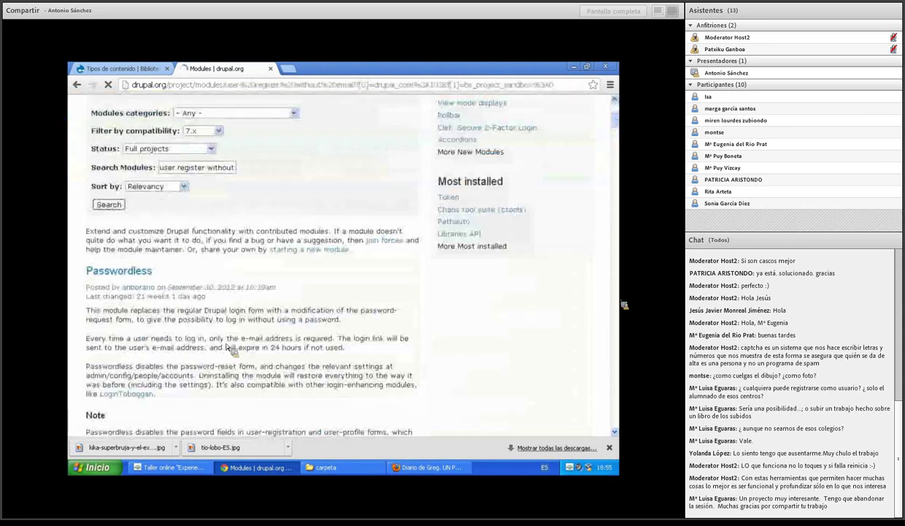
scroll(230, 348, "down", 3)
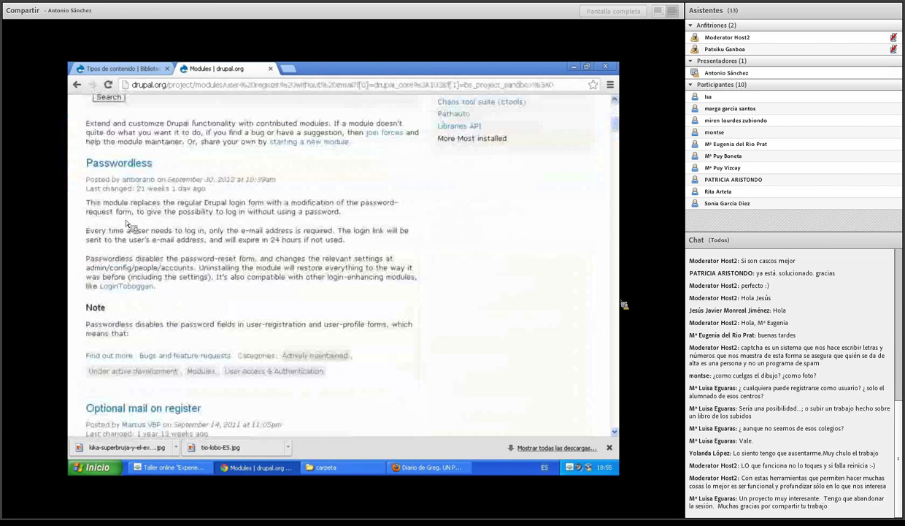
scroll(273, 235, "down", 4)
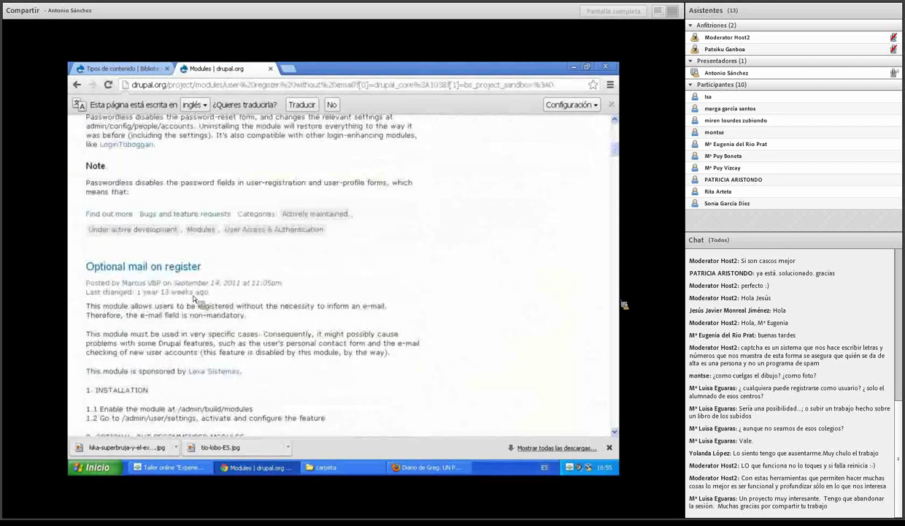
left_click(146, 263)
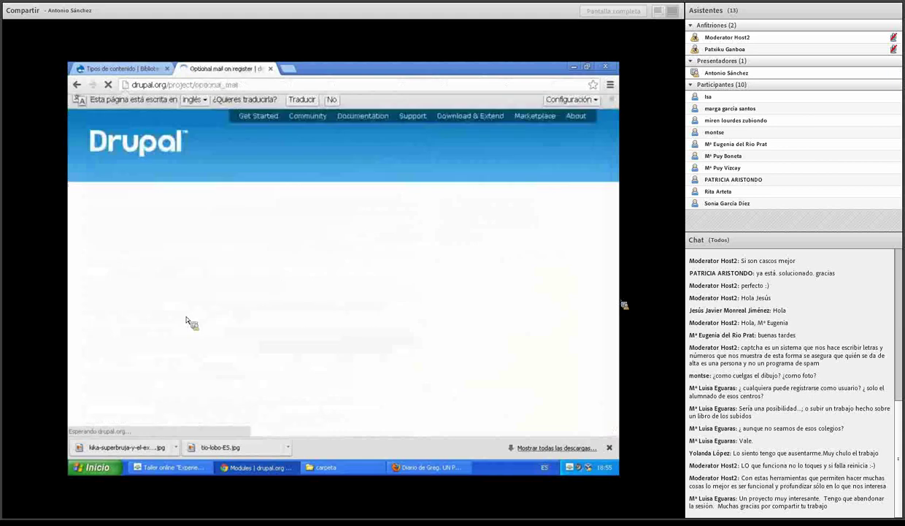
Copy the 7.x-1.x-dev tar.gz link address and return to the Tipos de contenido tab
scroll(226, 300, "down", 5)
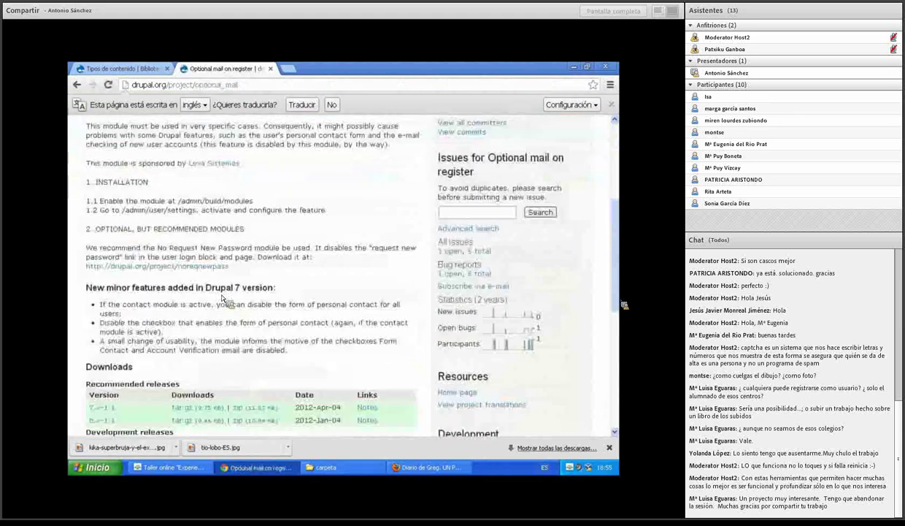
scroll(225, 299, "down", 3)
right_click(189, 347)
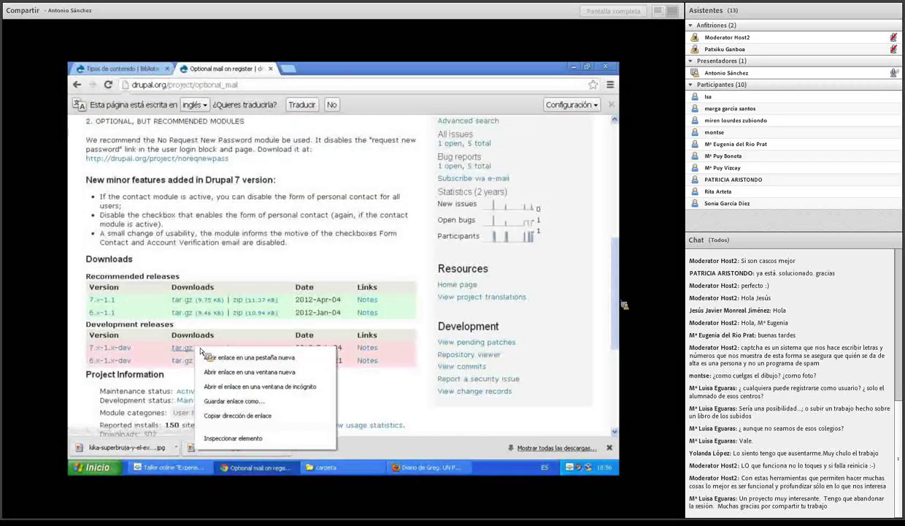
left_click(233, 420)
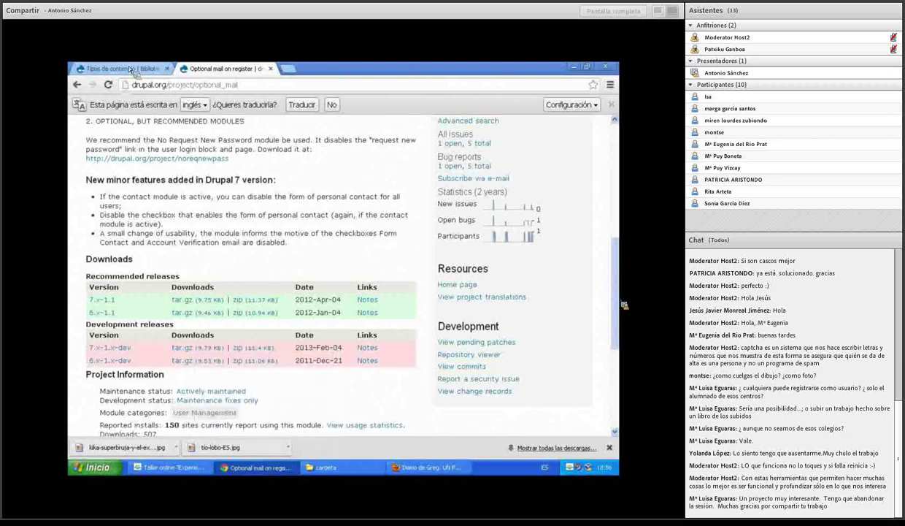
left_click(130, 70)
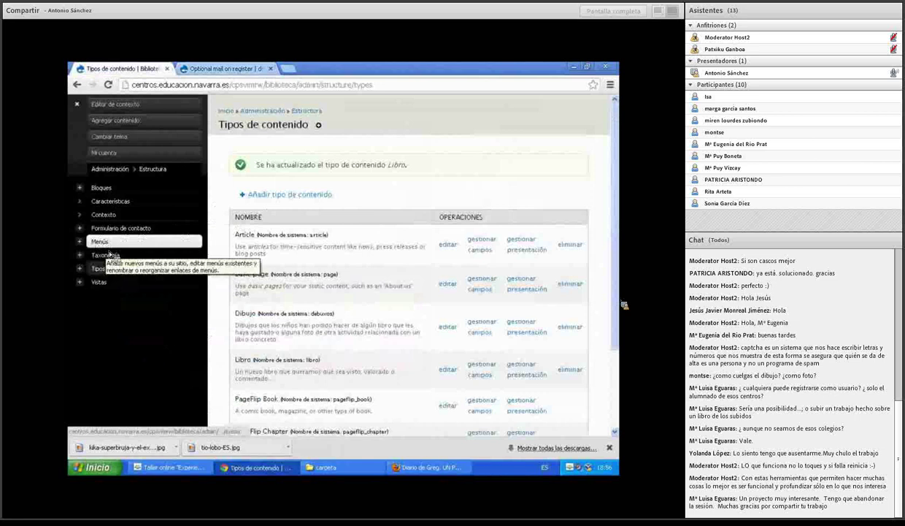
Paste the optional_mail-7.x-1.x-dev.tar.gz address into Módulos > Instalar nuevo módulo and click Instalar
left_click(111, 168)
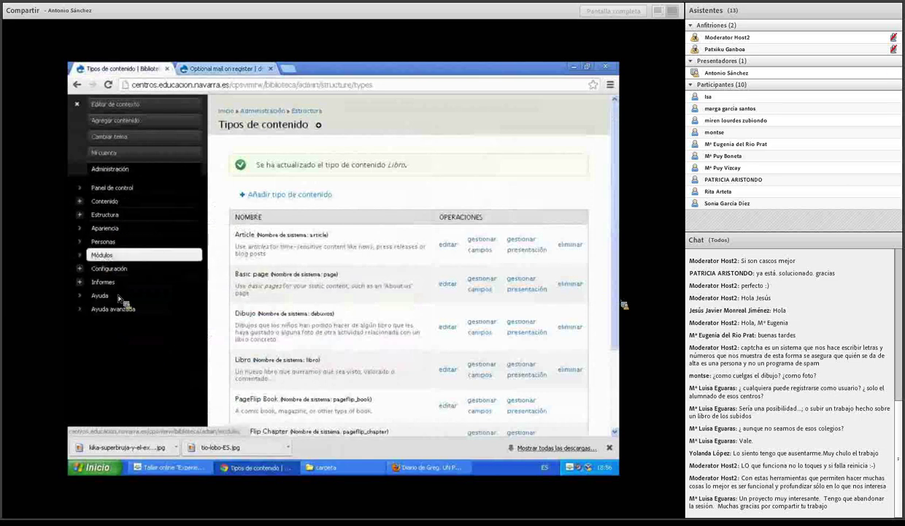
left_click(104, 256)
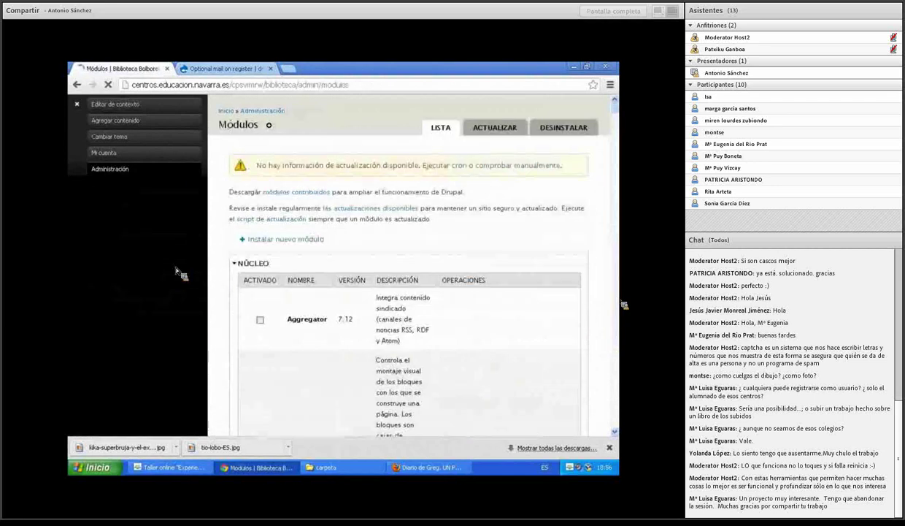
left_click(291, 240)
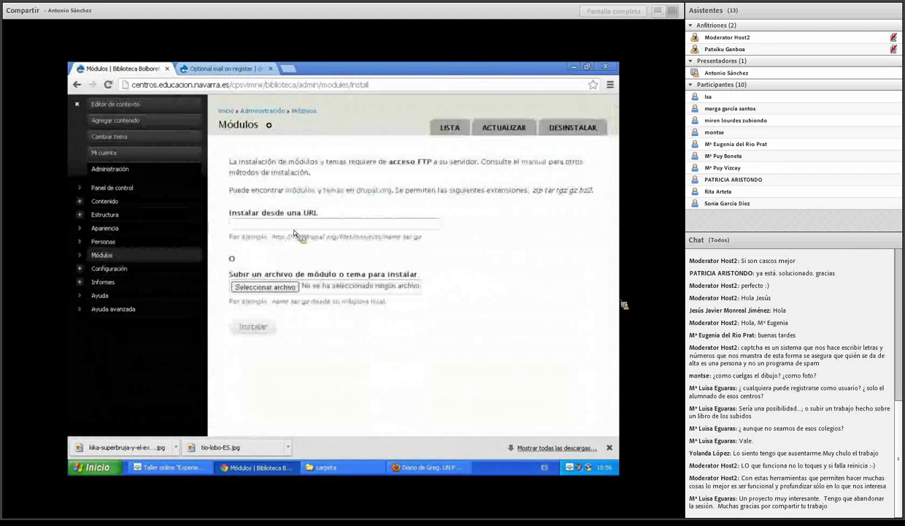
left_click(279, 225)
type("v")
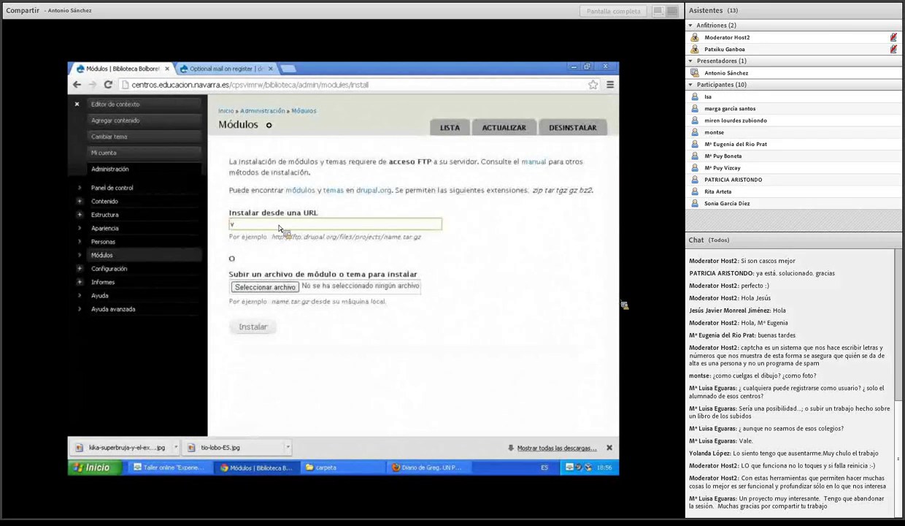
key("BackSpace")
right_click(280, 229)
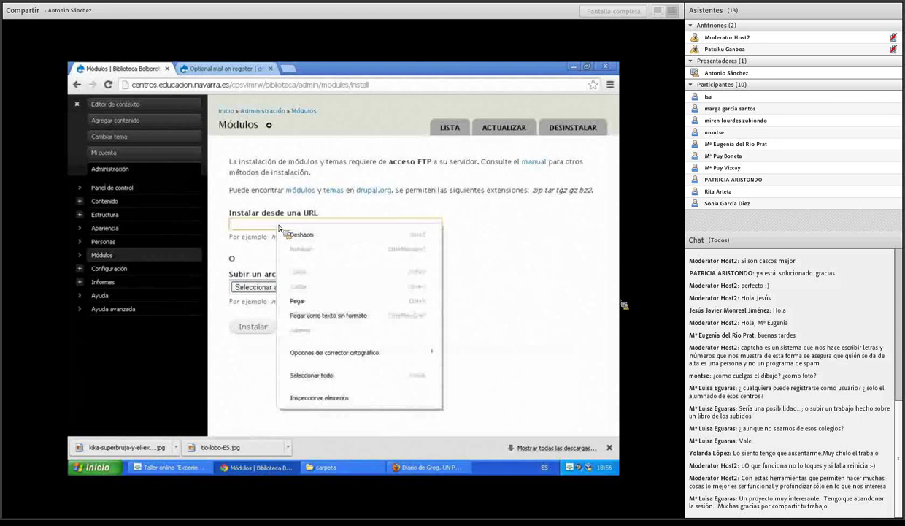
left_click(297, 301)
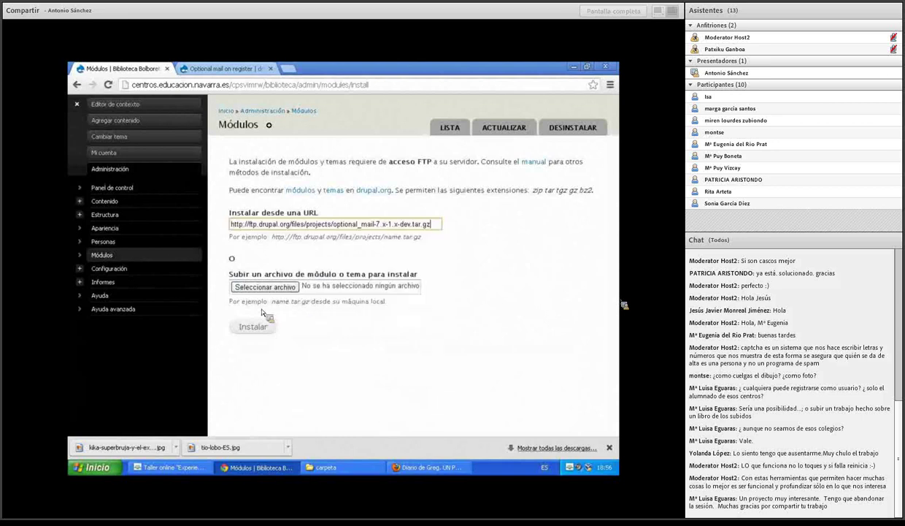
left_click(249, 325)
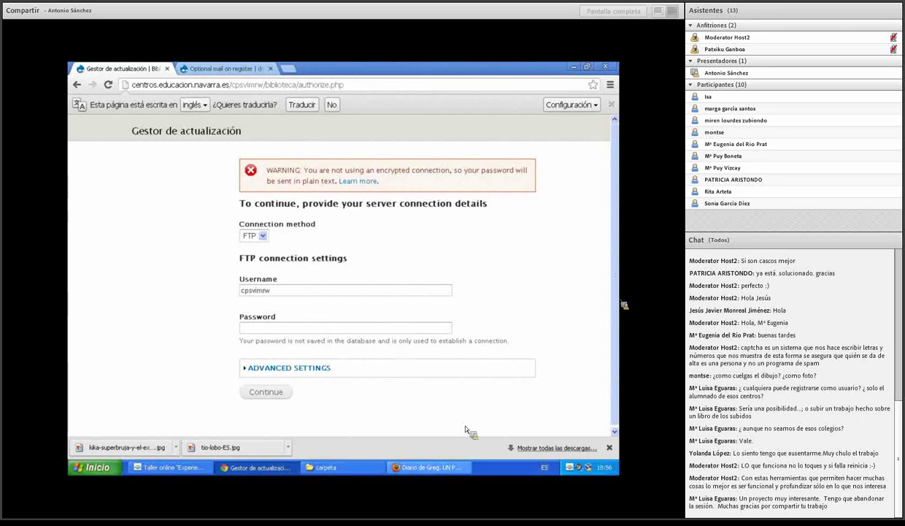
Enter the FTP password, continue the install, and choose Enable newly added modules
left_click(261, 329)
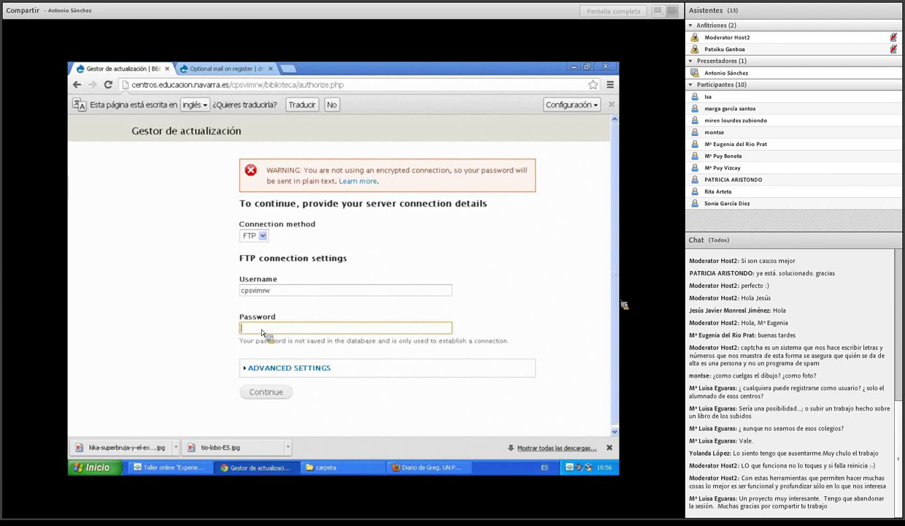
left_click(264, 393)
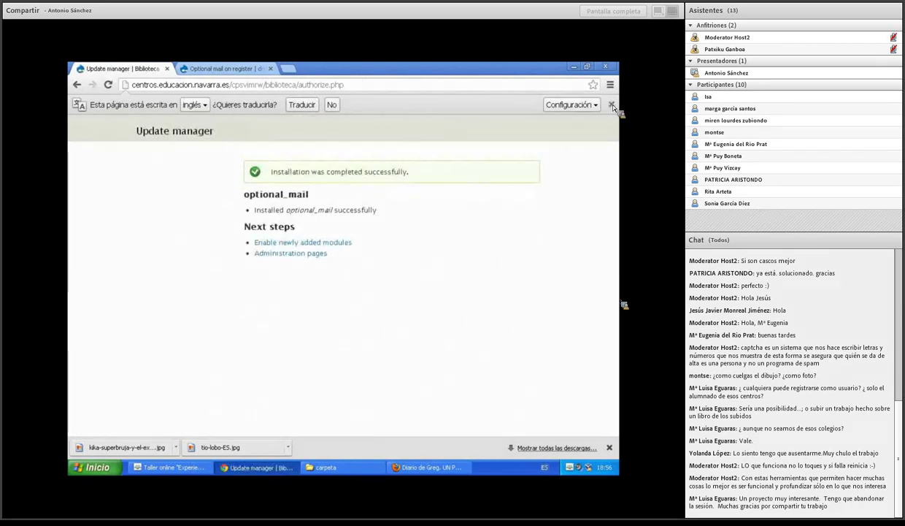
left_click(255, 239)
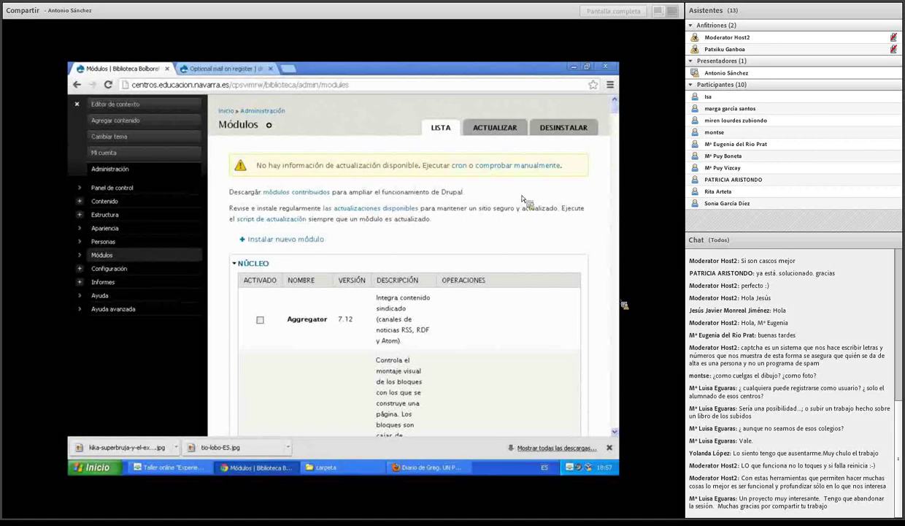
Hide the admin sidebar for a full-width modules list and open Chrome's Find bar
left_click(77, 104)
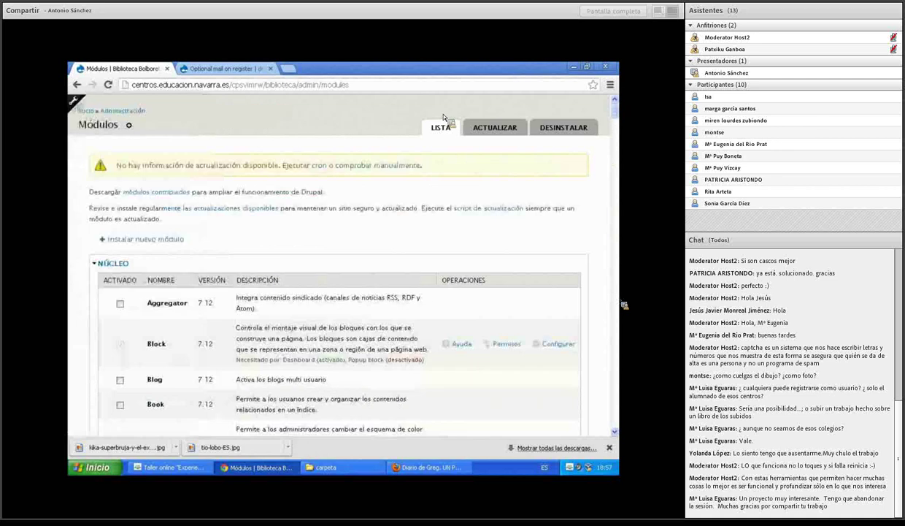
left_click(609, 84)
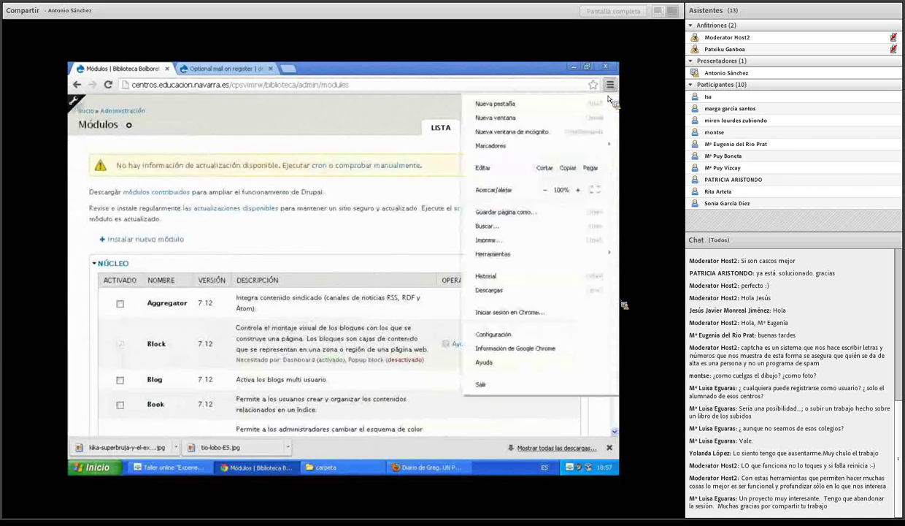
left_click(490, 227)
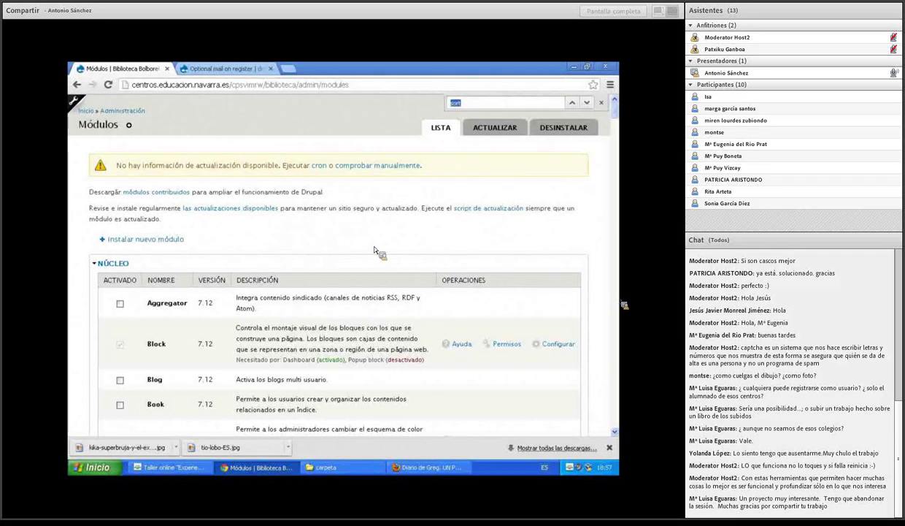
Find 'optional', check Optional mail on register, and save the module configuration
type("optio")
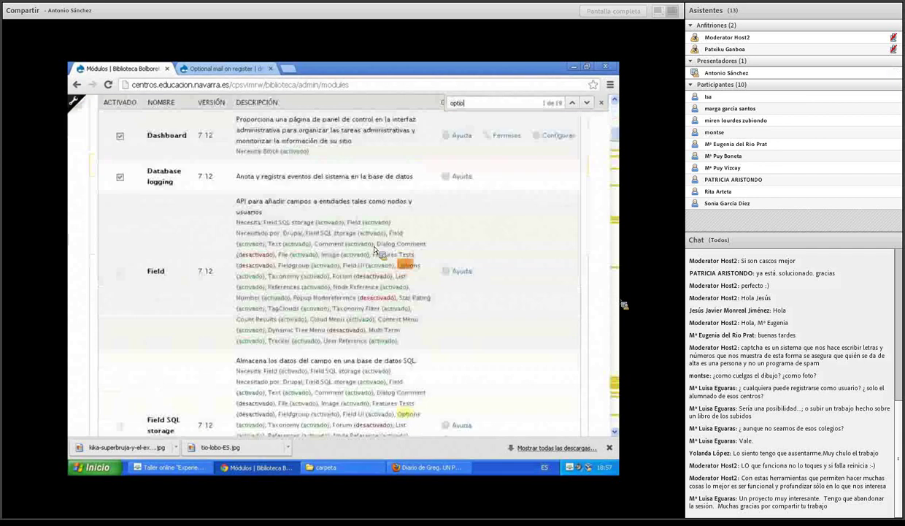
type("nal")
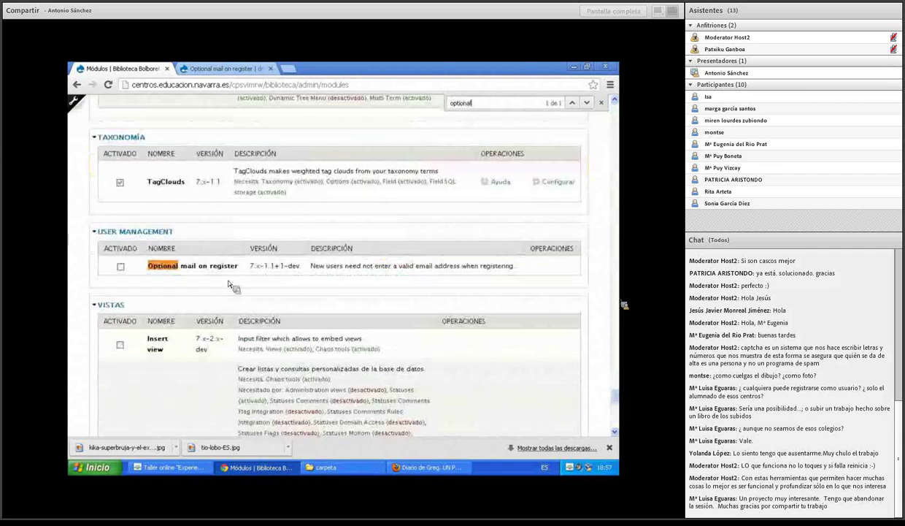
left_click(121, 267)
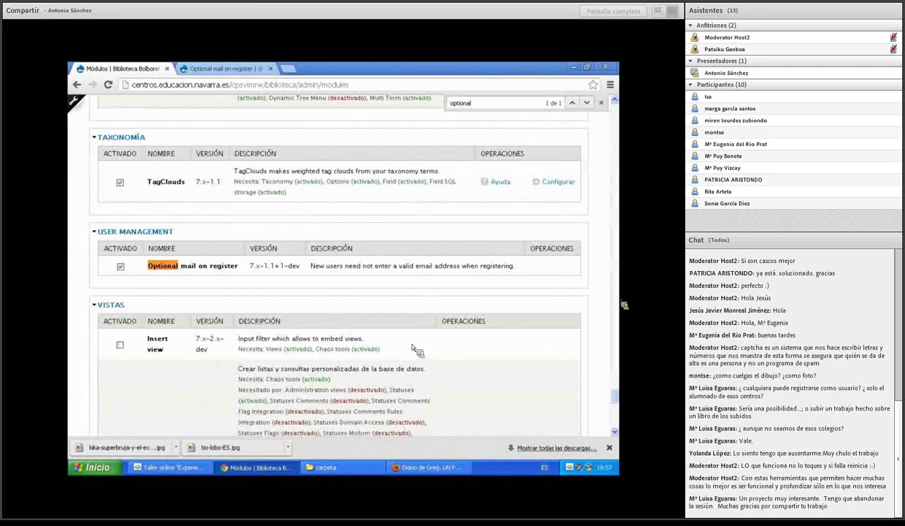
left_click_drag(614, 398, 614, 427)
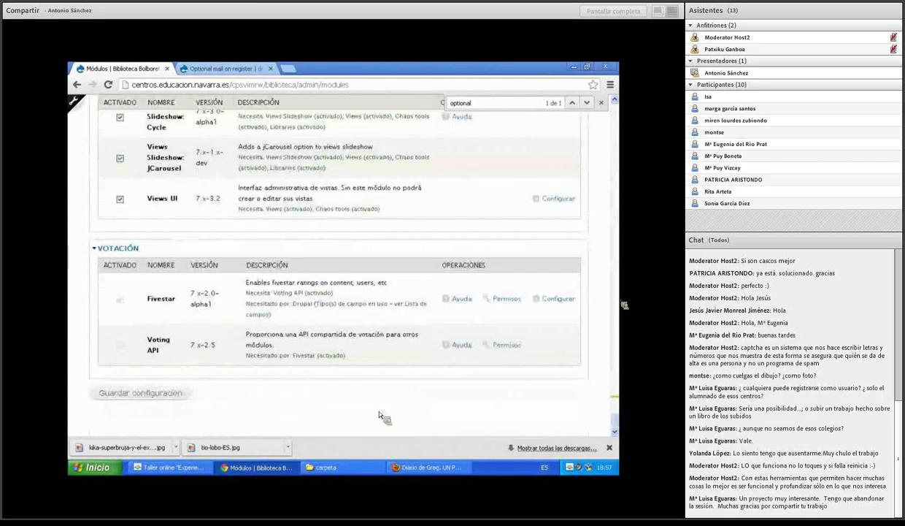
left_click(175, 394)
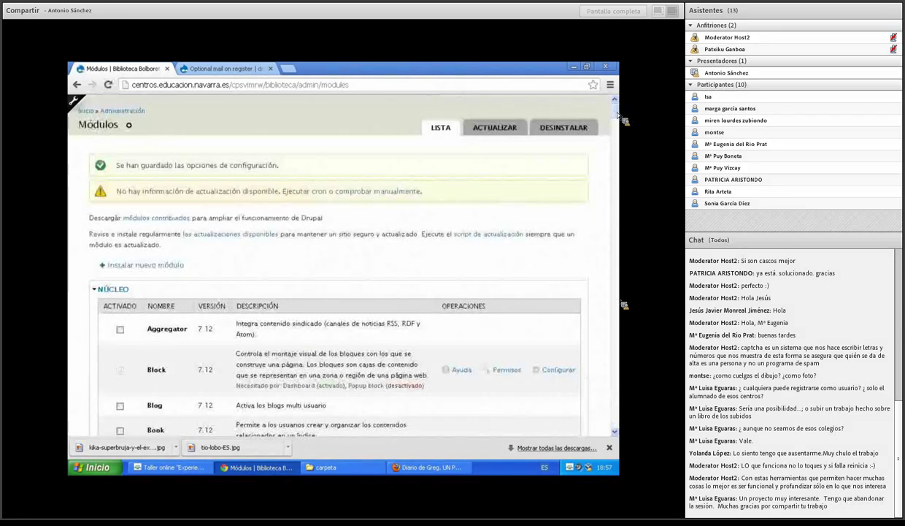
Locate 'optional' again in the saved list and open Ayuda for Optional mail on register
scroll(614, 117, "down", 2)
scroll(619, 119, "down", 15)
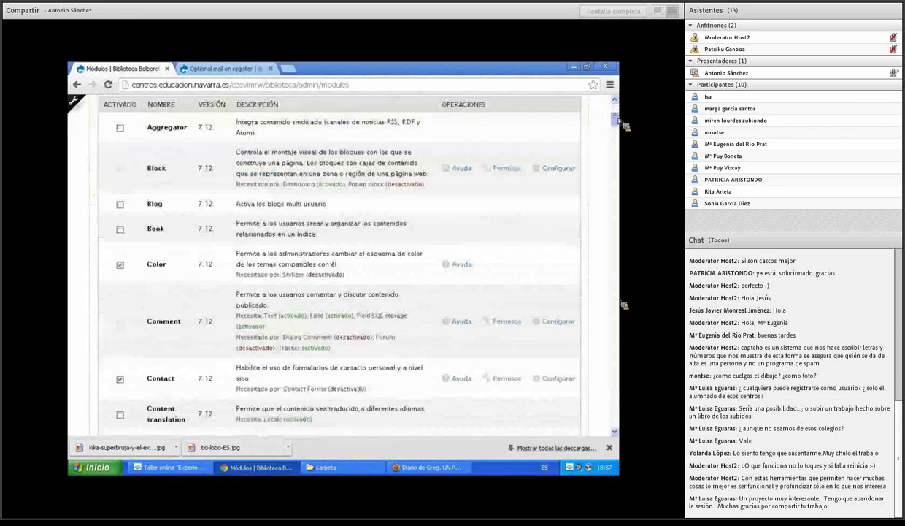
scroll(618, 197, "down", 5)
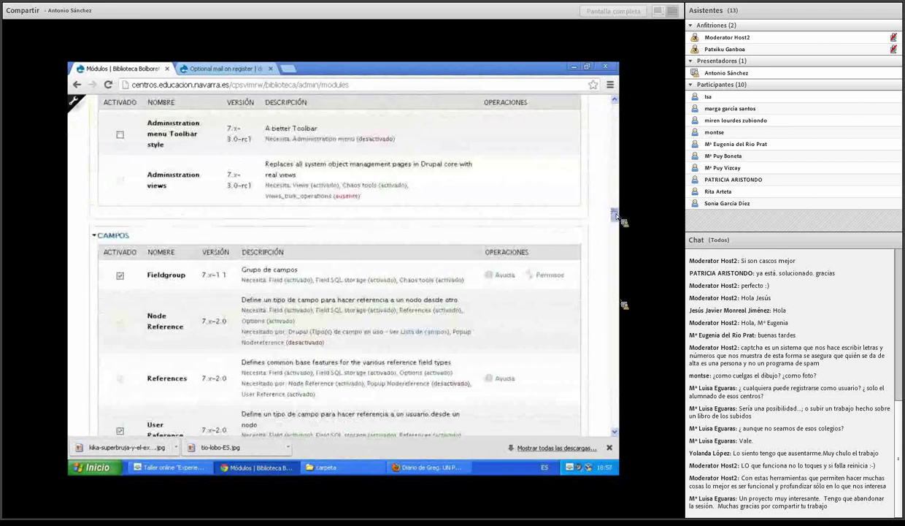
scroll(617, 219, "down", 8)
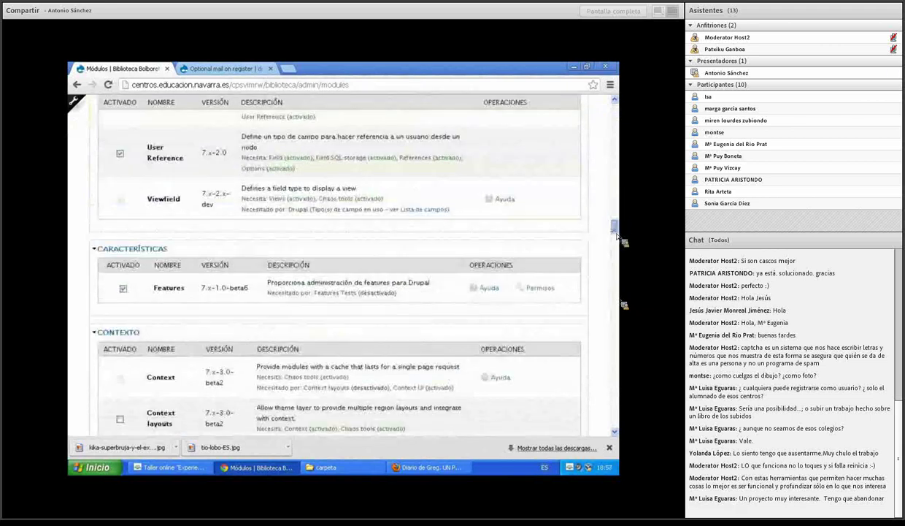
scroll(617, 233, "down", 10)
scroll(619, 256, "down", 10)
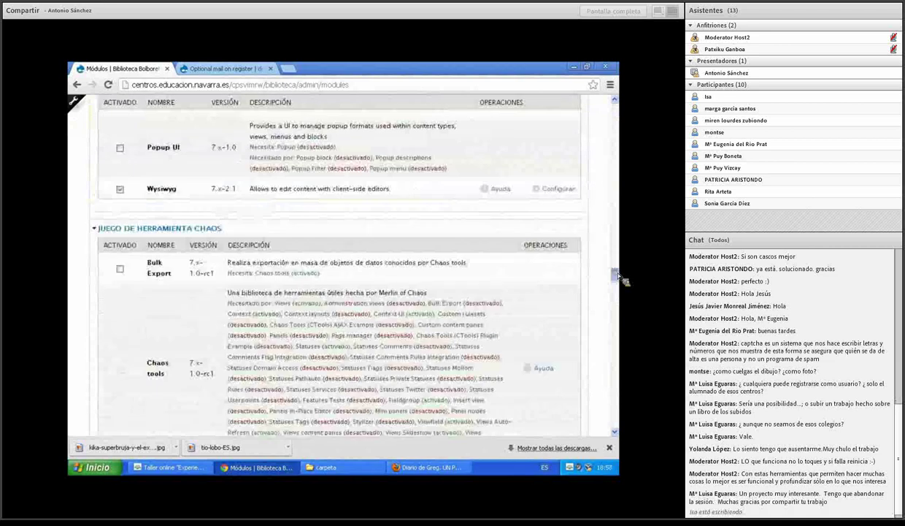
left_click(610, 84)
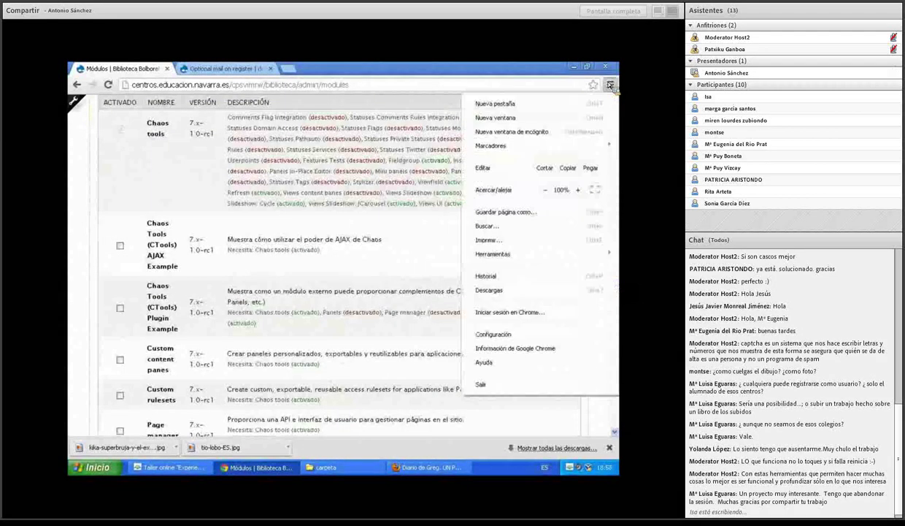
left_click(487, 225)
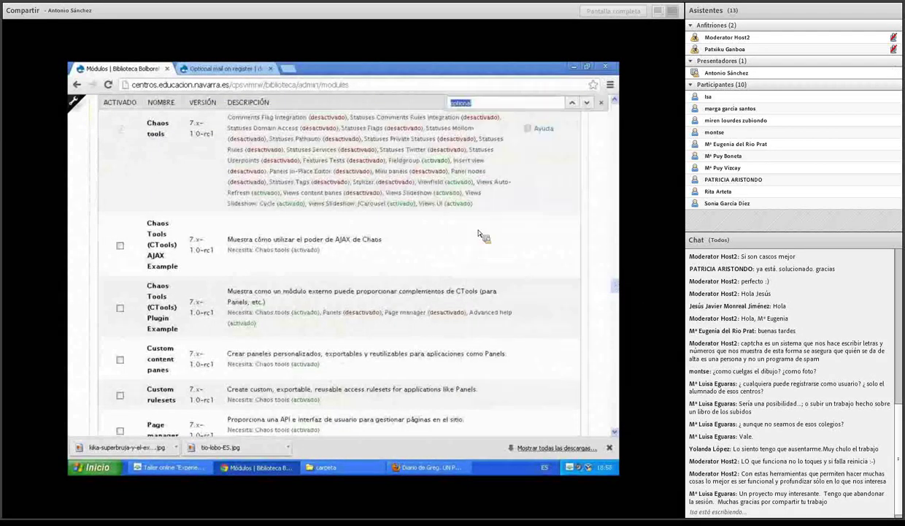
type("optional")
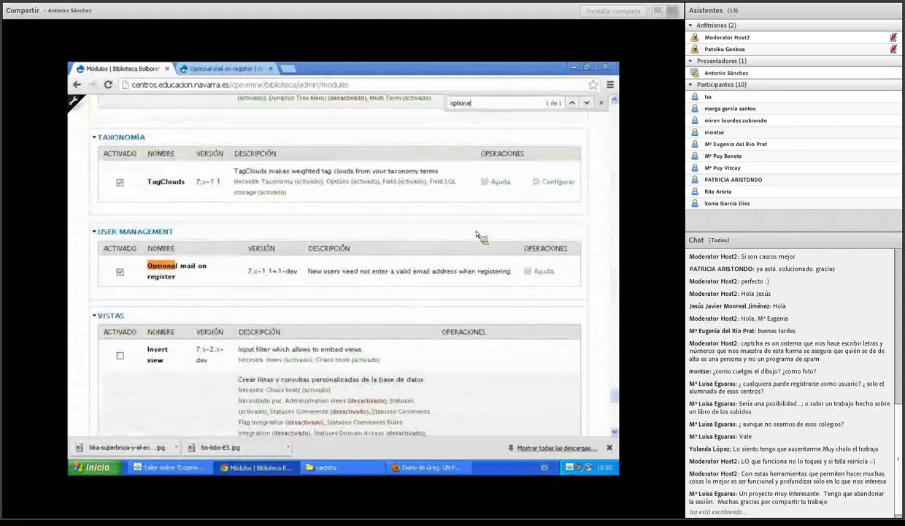
left_click(542, 271)
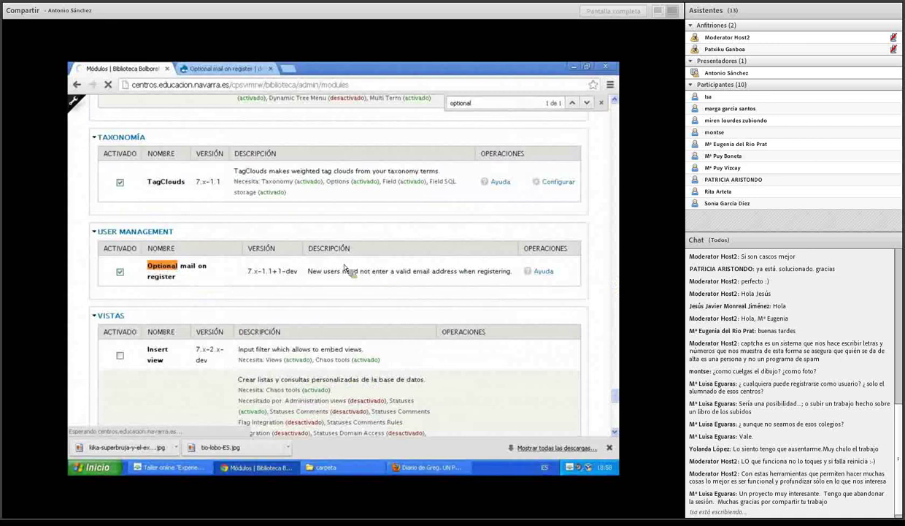
Read the Optional mail on register README's installation and configuration notes
left_click(113, 160)
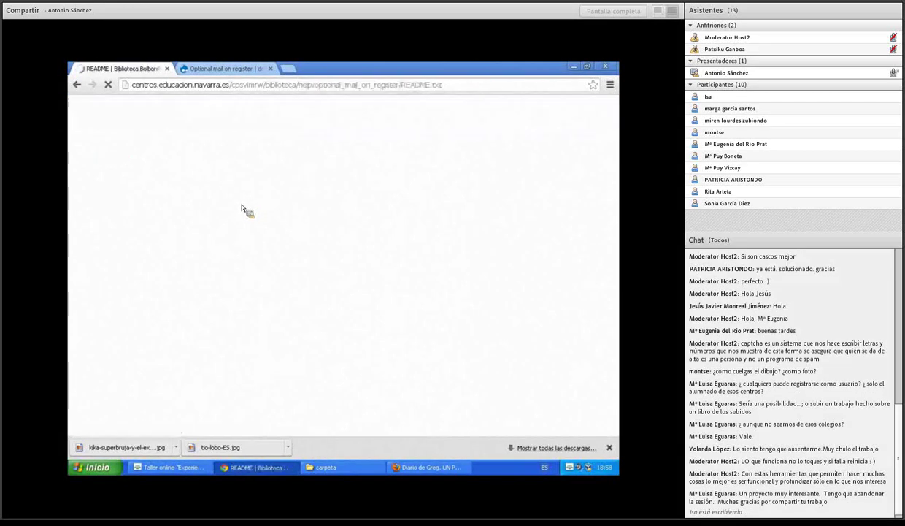
scroll(288, 339, "down", 2)
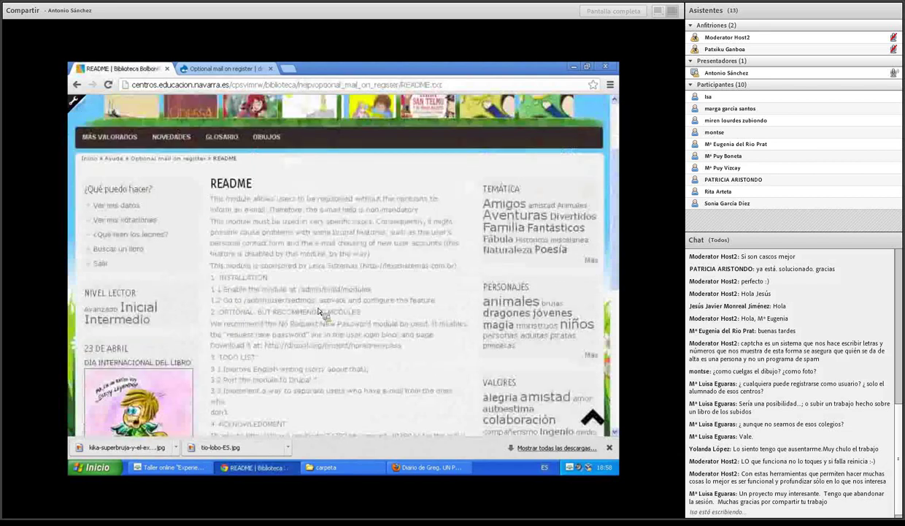
scroll(262, 310, "down", 1)
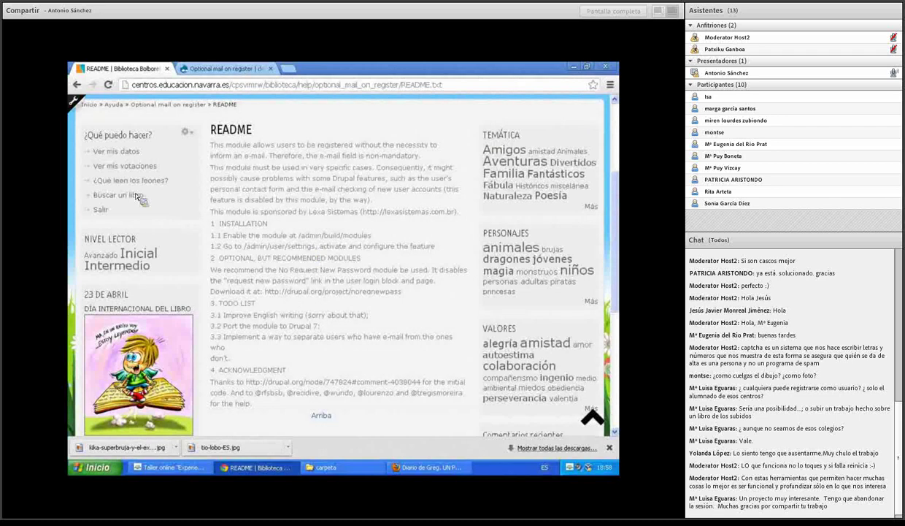
left_click(73, 101)
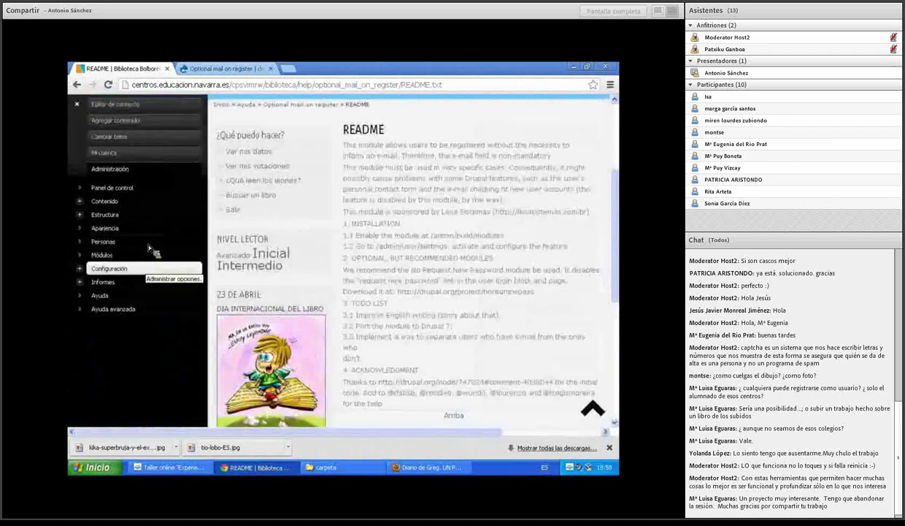
Open Configuración > Opciones de la cuenta, leaving the personal contact form setting unchanged
left_click(117, 270)
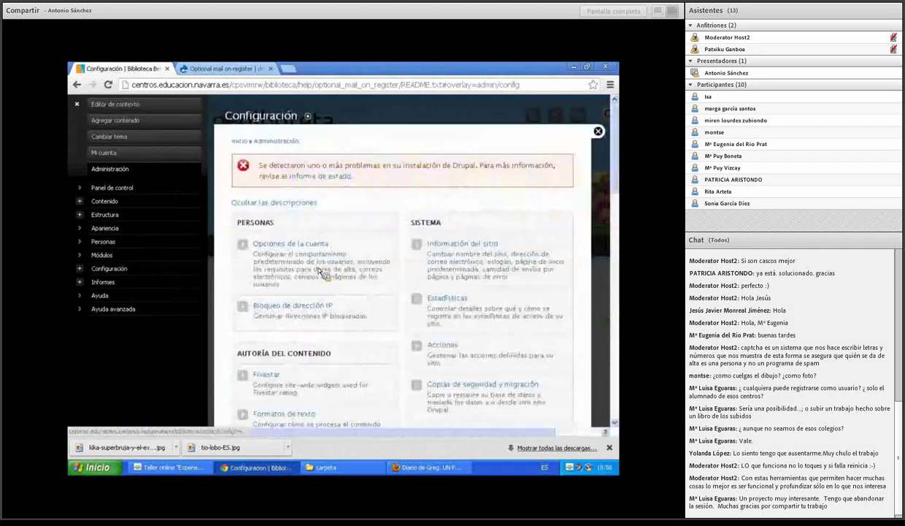
left_click(299, 245)
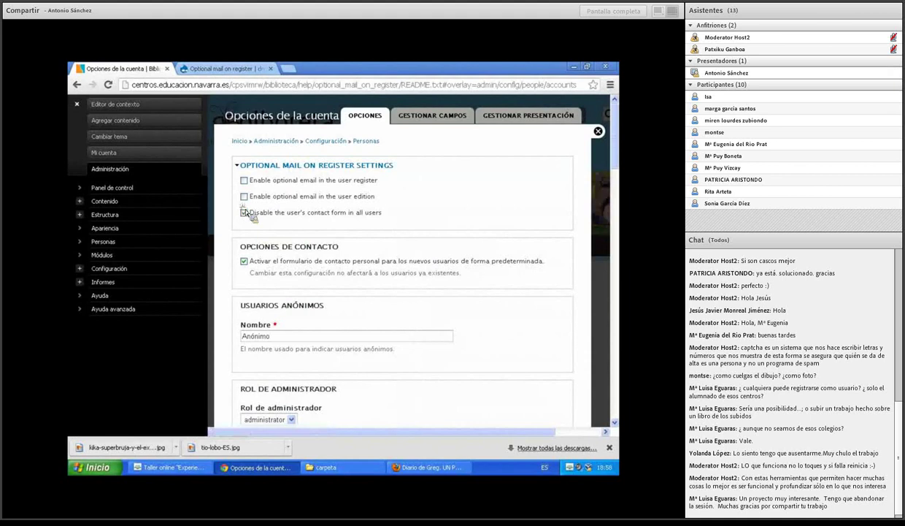
left_click(245, 213)
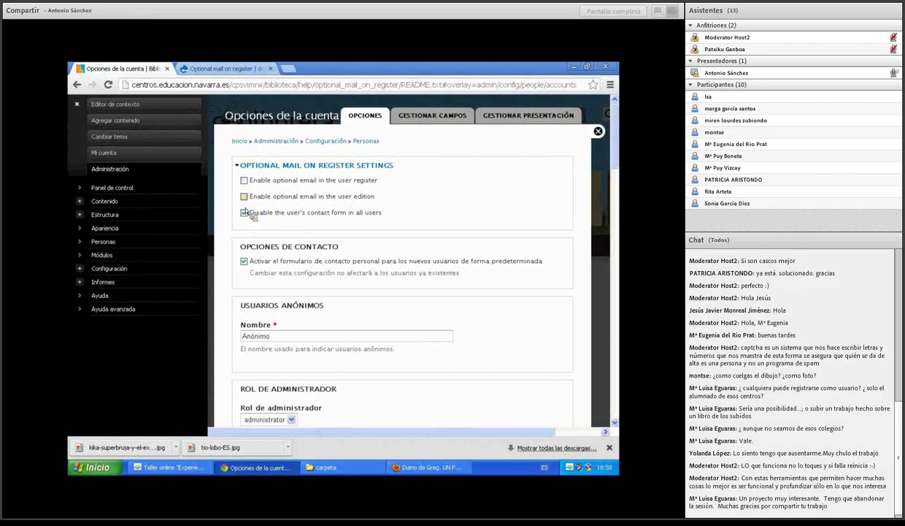
left_click(245, 213)
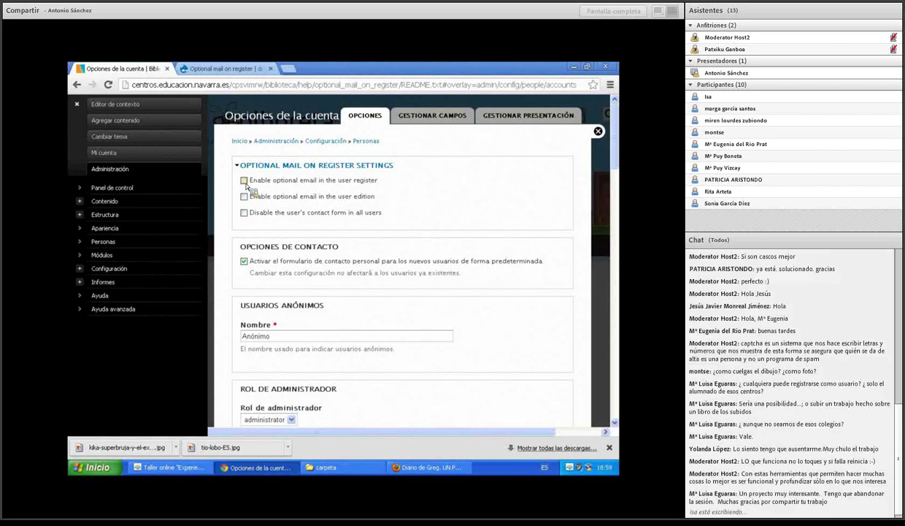
Check 'Enable optional email in the user register', choose 'Hide the e-mail field', and save
left_click(244, 181)
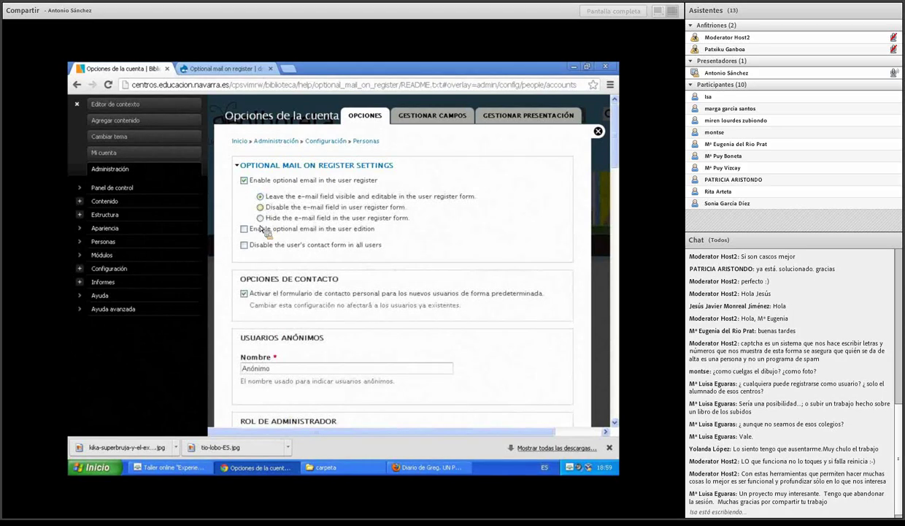
left_click(261, 218)
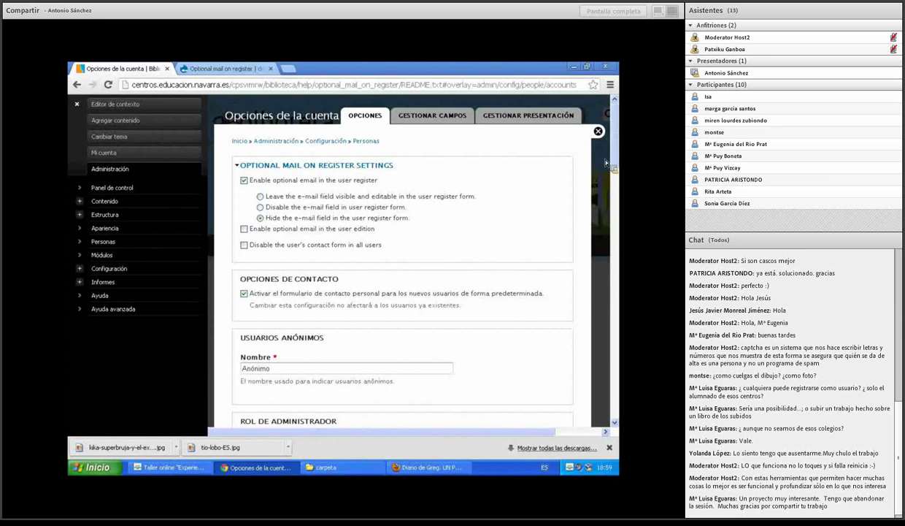
scroll(615, 181, "down", 3)
left_click_drag(615, 181, 300, 418)
left_click(278, 379)
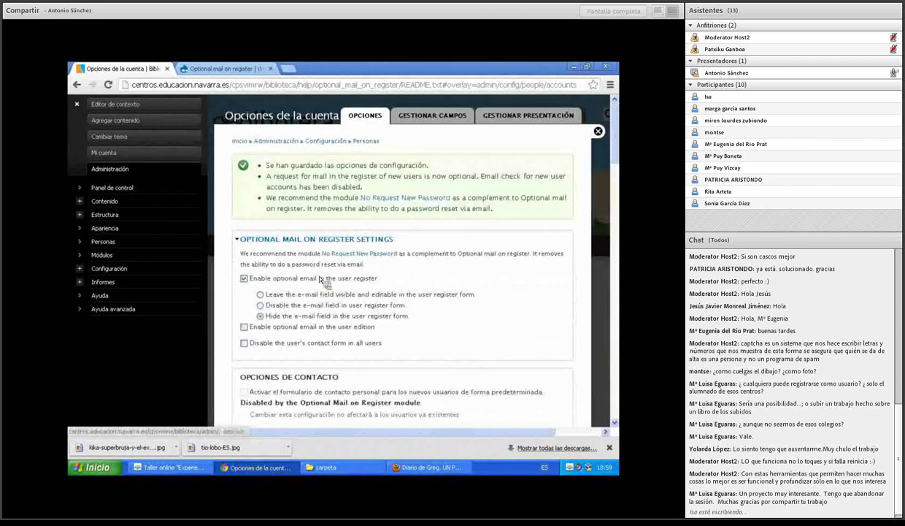
left_click(429, 467)
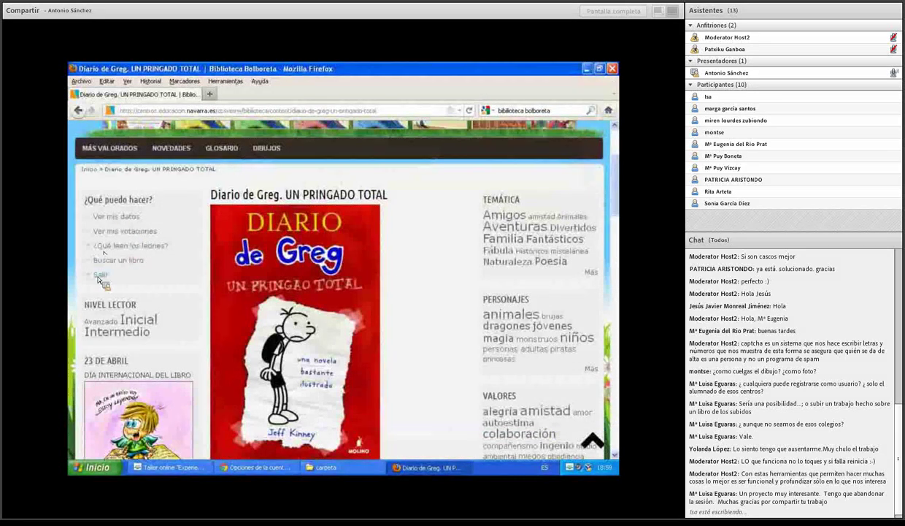
Log out and open 'Entrar por primera vez' to verify the registration form lacks an e-mail field
left_click(124, 270)
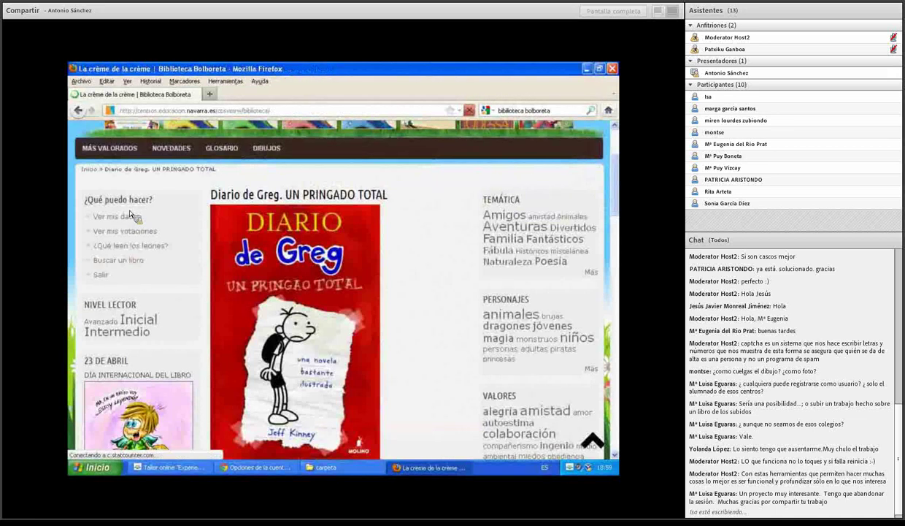
left_click(118, 342)
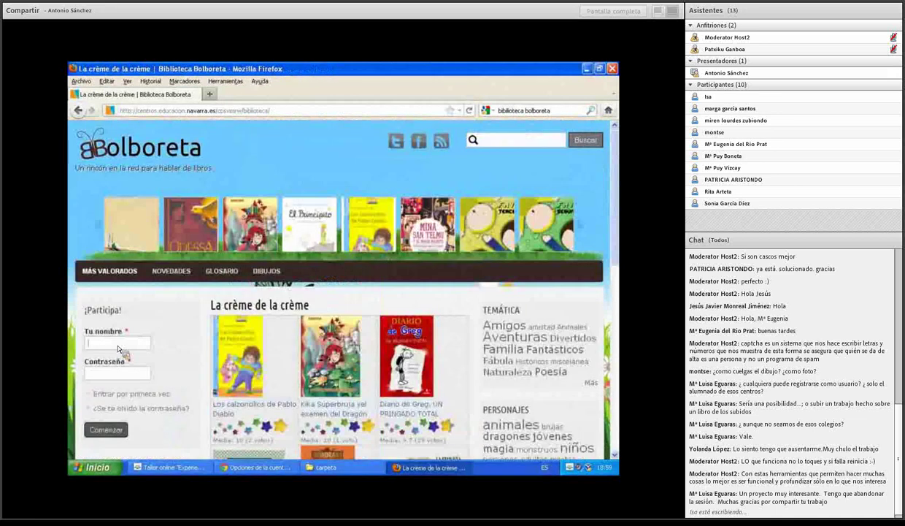
left_click(128, 392)
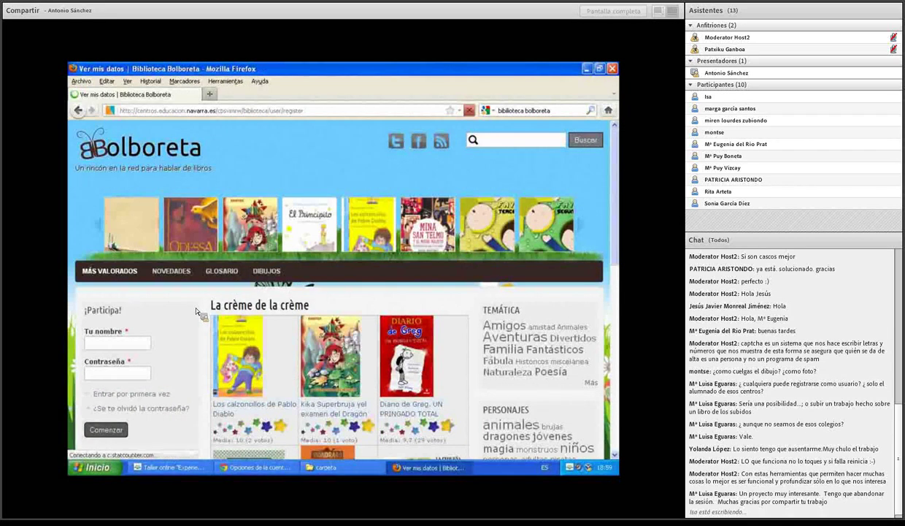
scroll(197, 311, "down", 3)
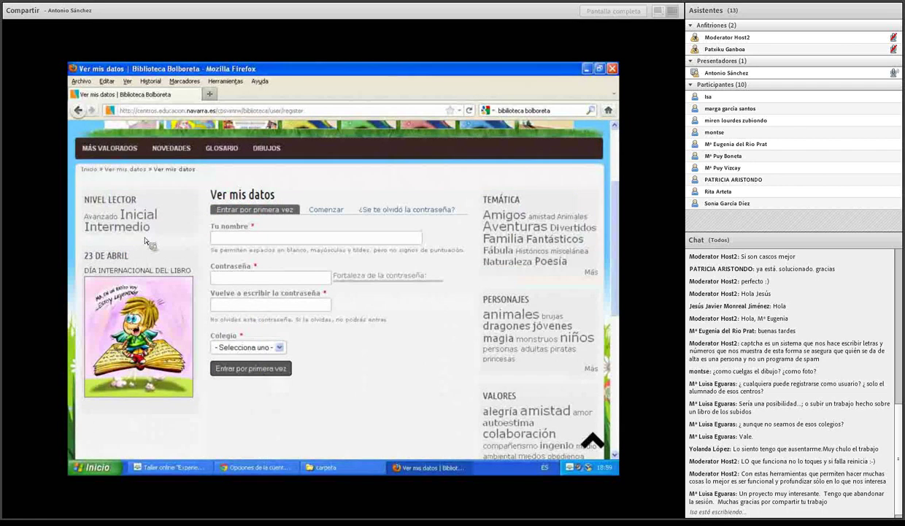
left_click(258, 467)
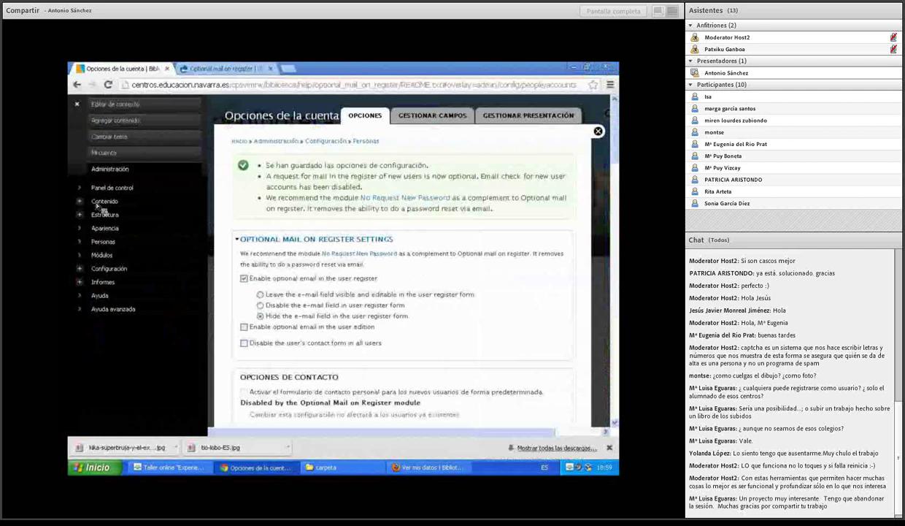
Switch to the drupal.org tab and open its Modules directory
left_click(102, 257)
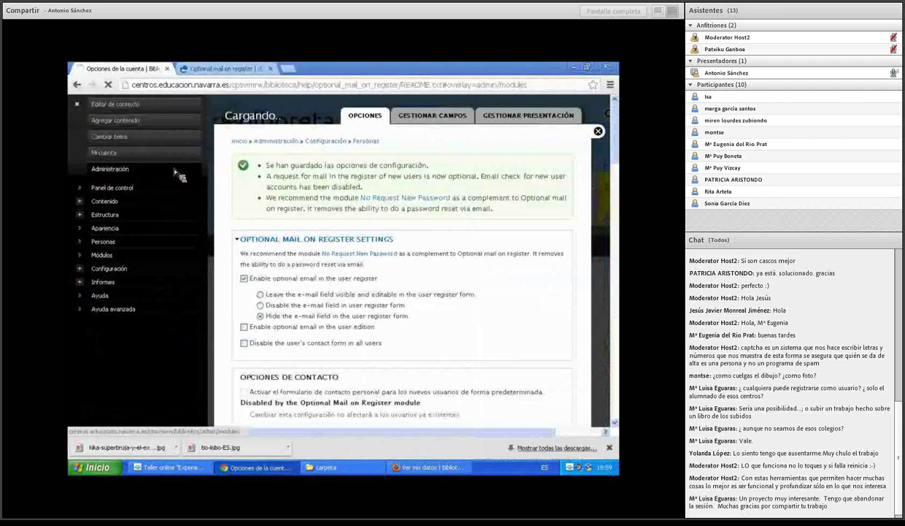
key("ctrl+Tab")
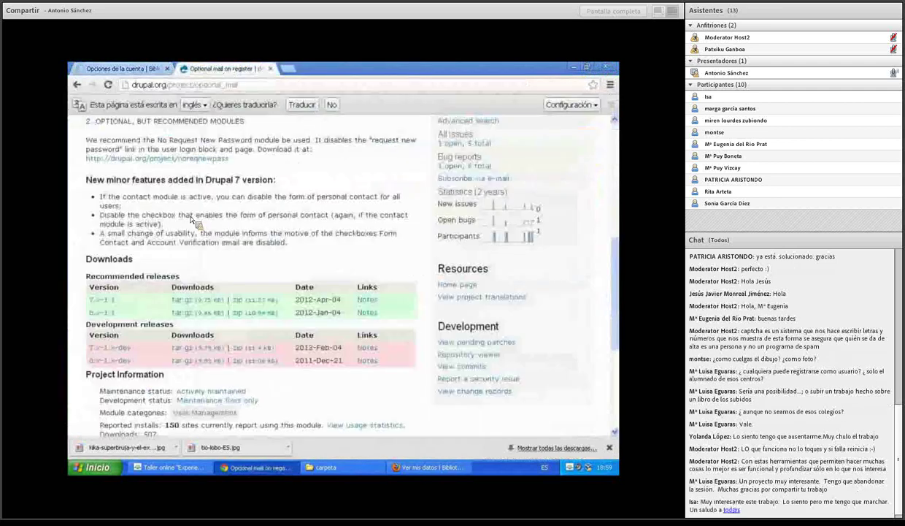
scroll(209, 207, "up", 10)
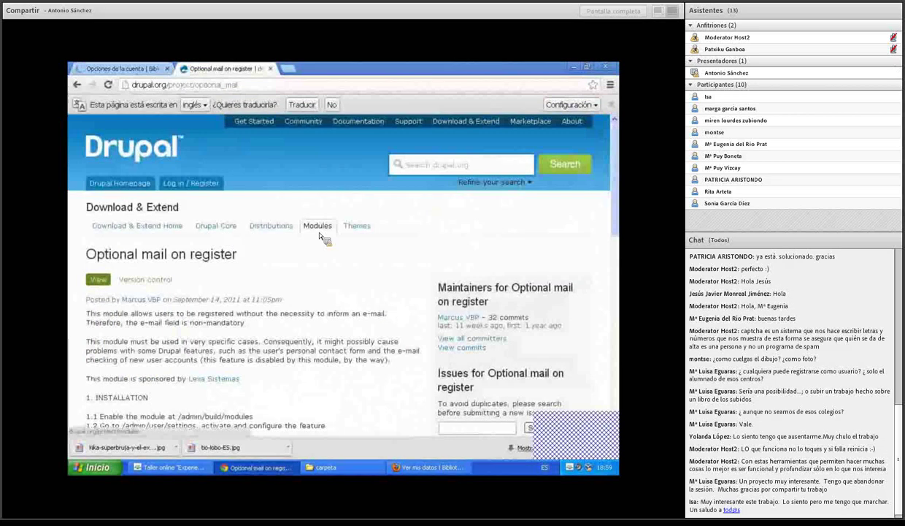
left_click(309, 225)
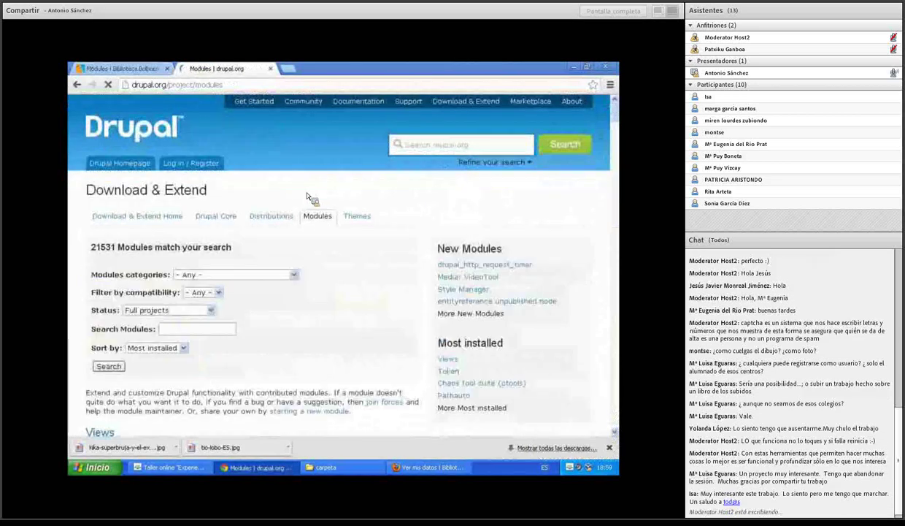
Search the module directory for 'draggable captcha'
left_click(197, 332)
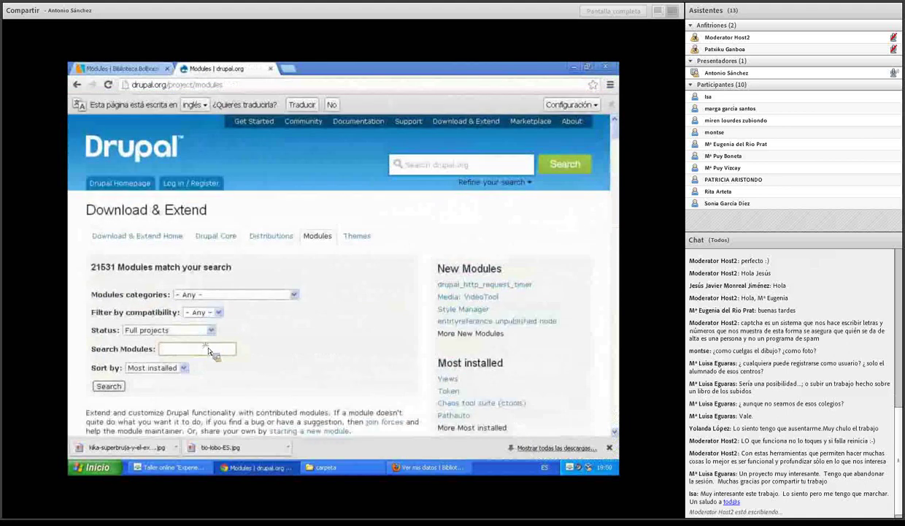
left_click(209, 352)
left_click(186, 346)
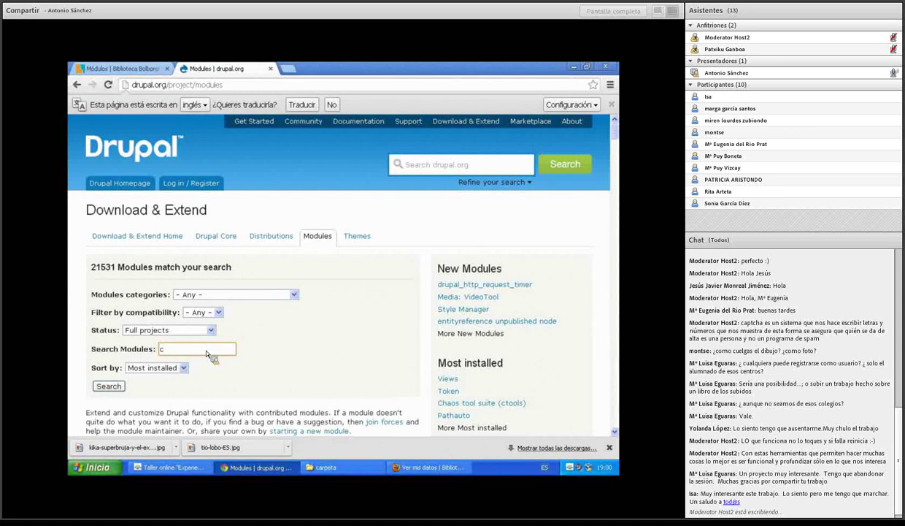
type("draggable captcha")
key("Return")
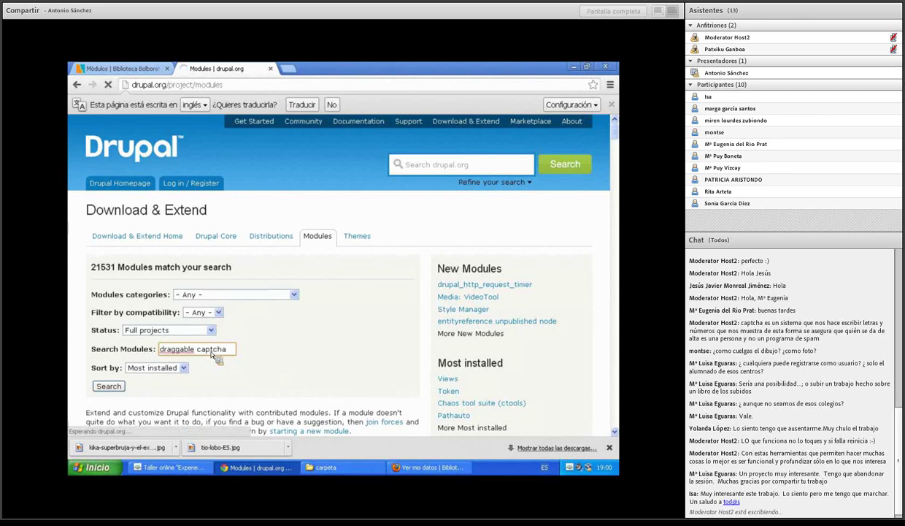